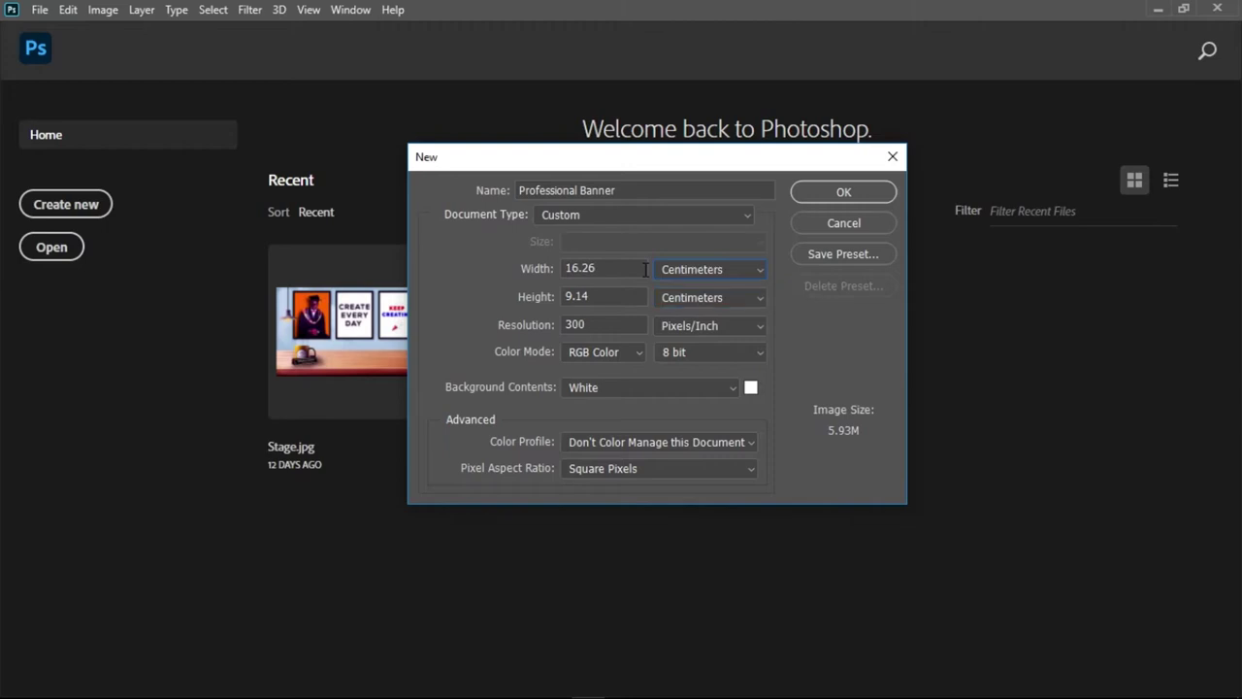
- Create the Professional Banner document at 300 × 100 centimeters, keeping the RGB Color mode
{"action": "double_click", "coordinate": [600, 264]}
{"action": "type", "text": "300"}
{"action": "double_click", "coordinate": [591, 297]}
{"action": "type", "text": "100"}
{"action": "left_click", "coordinate": [603, 353]}
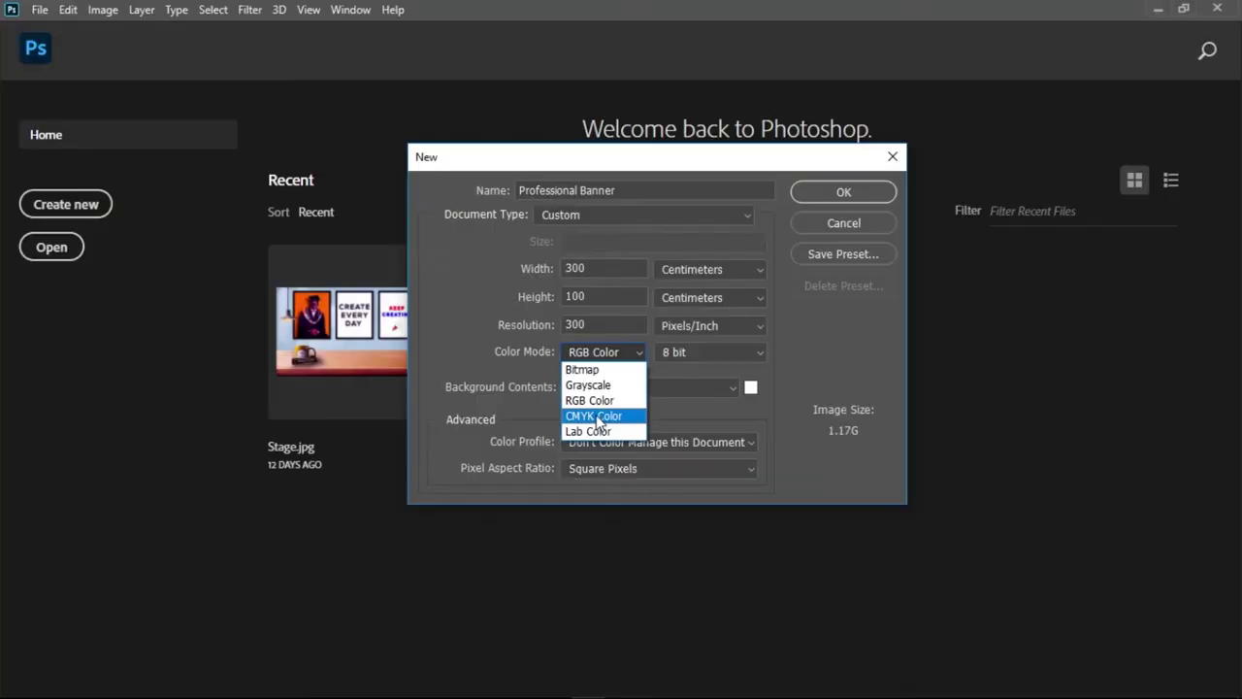
{"action": "left_click", "coordinate": [600, 356]}
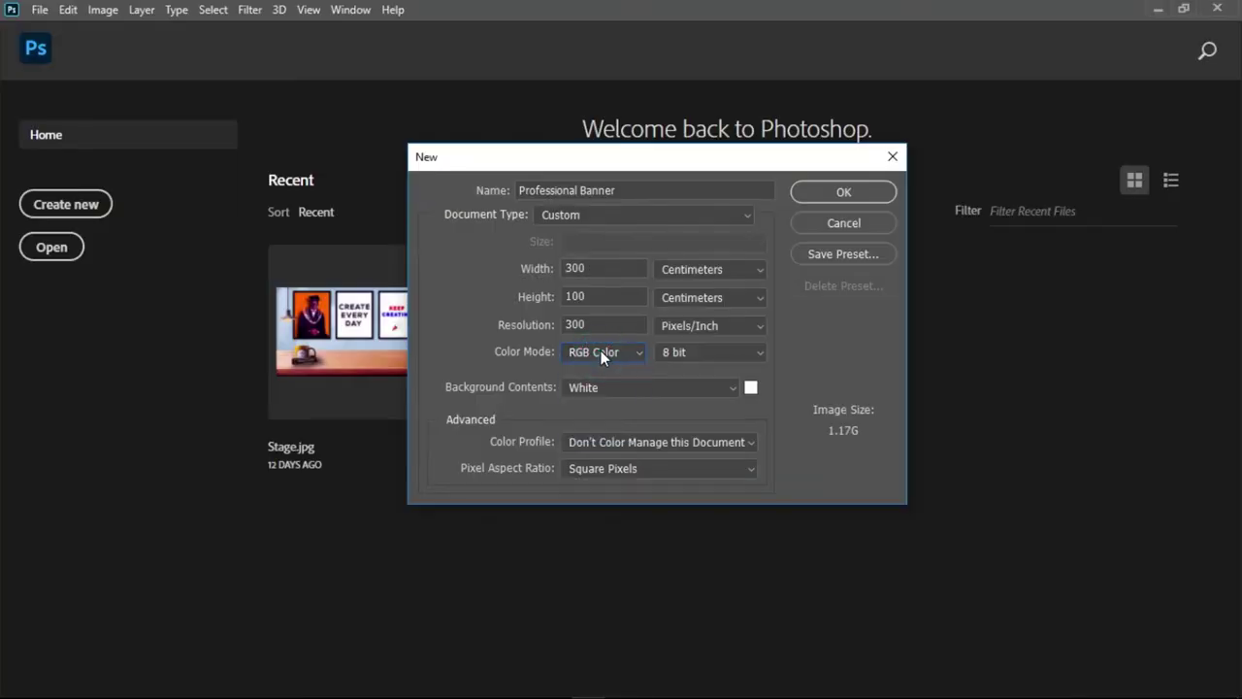
{"action": "left_click", "coordinate": [808, 194]}
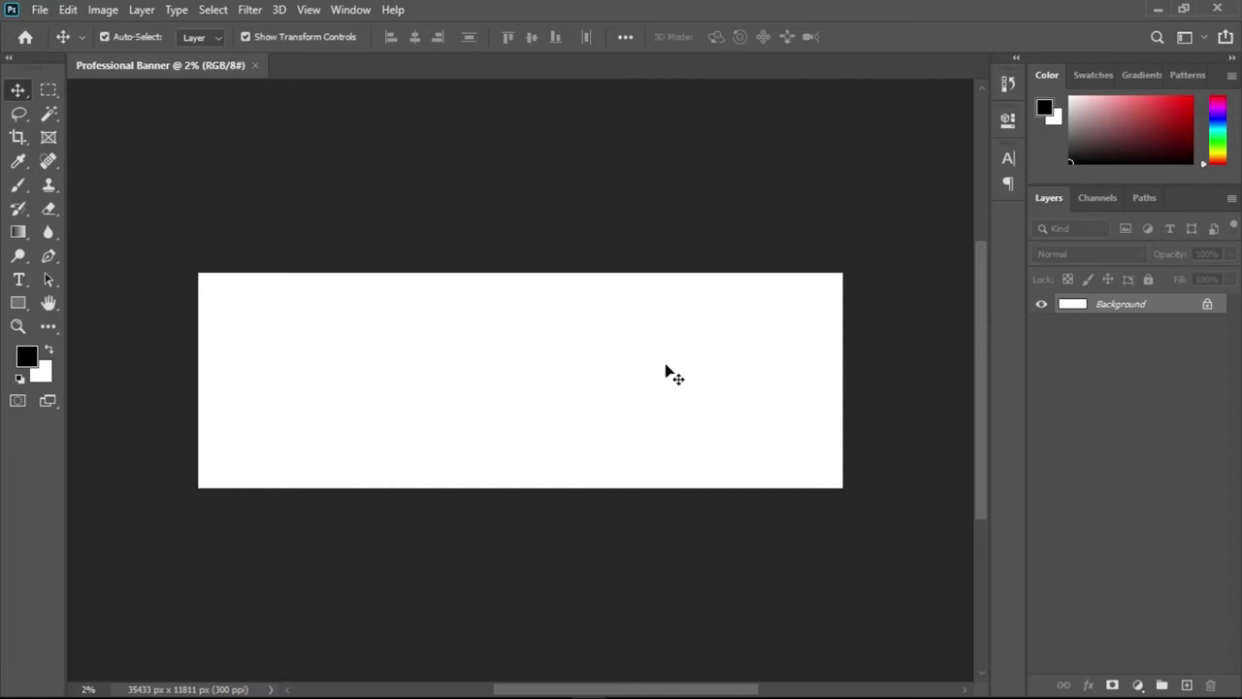
- Switch to File Explorer and look over the three photos in the Banner Design folder
{"action": "left_click", "coordinate": [1157, 9]}
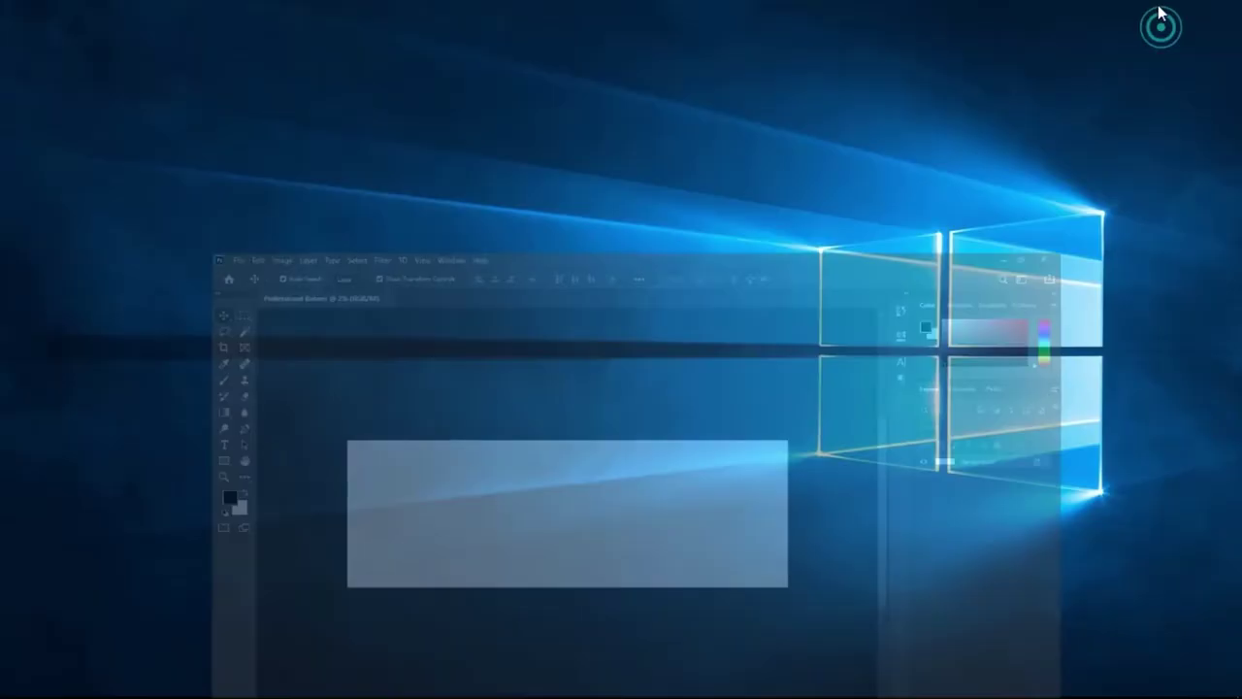
{"action": "left_click", "coordinate": [487, 685]}
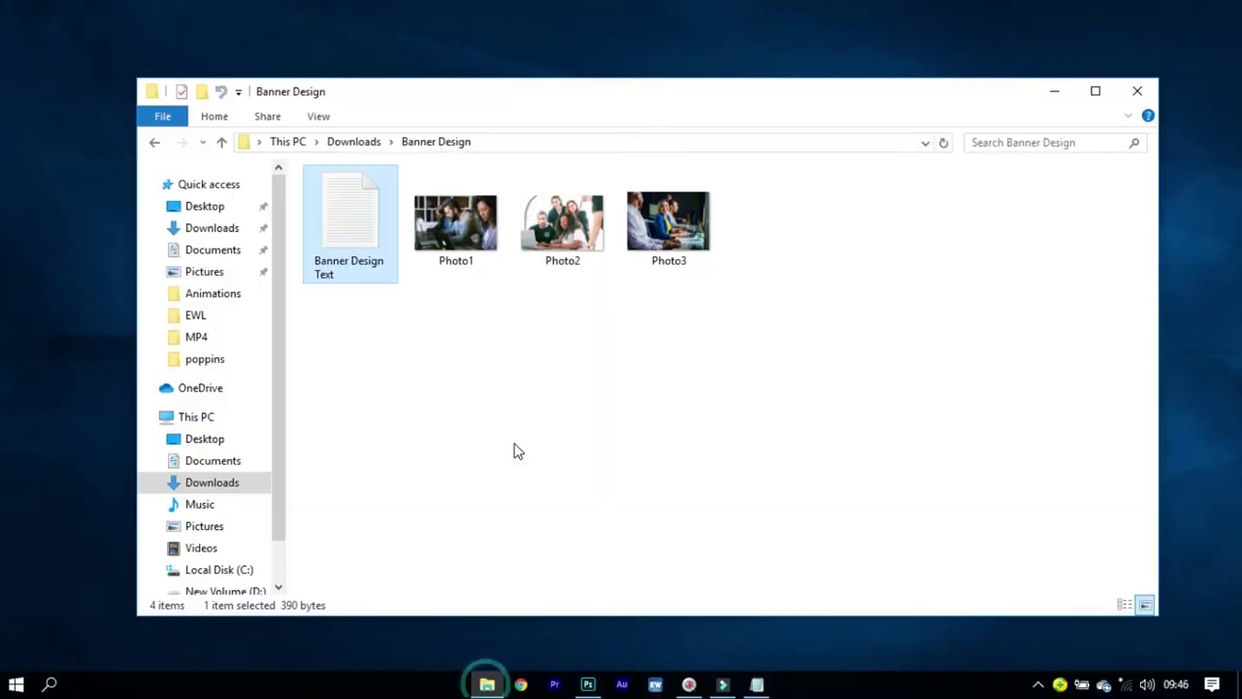
{"action": "left_click", "coordinate": [532, 408]}
{"action": "left_click_drag", "start_coordinate": [696, 330], "coordinate": [481, 248]}
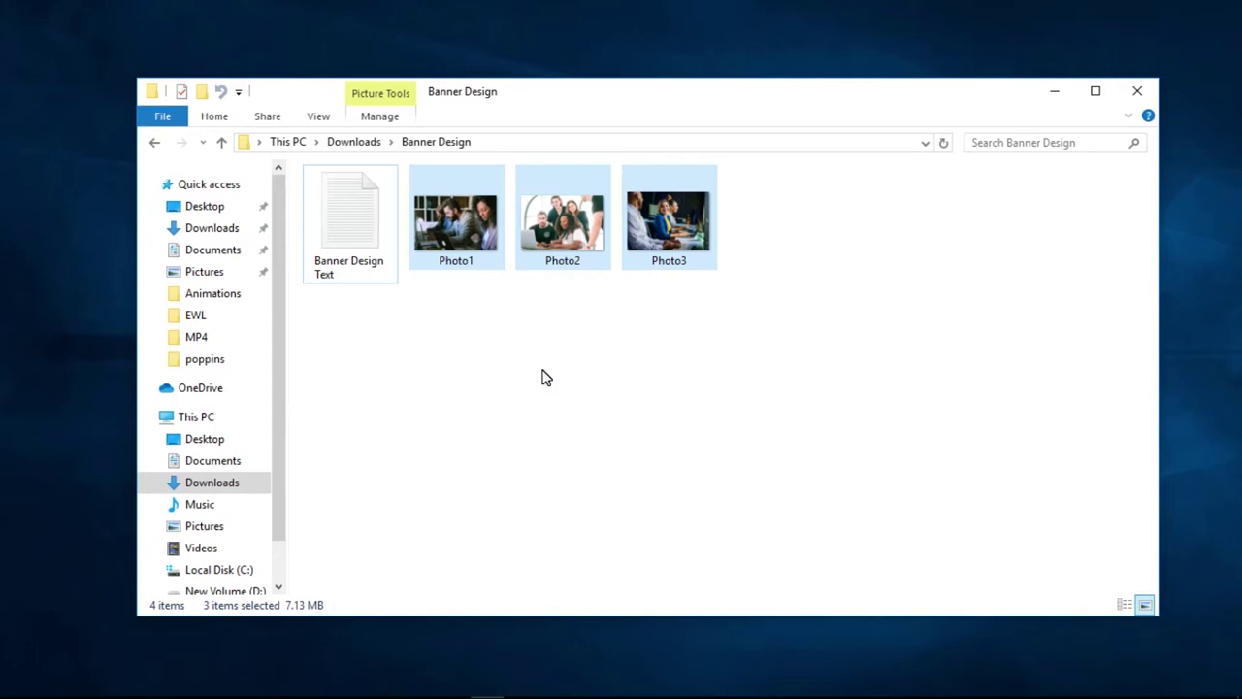
{"action": "left_click", "coordinate": [390, 346]}
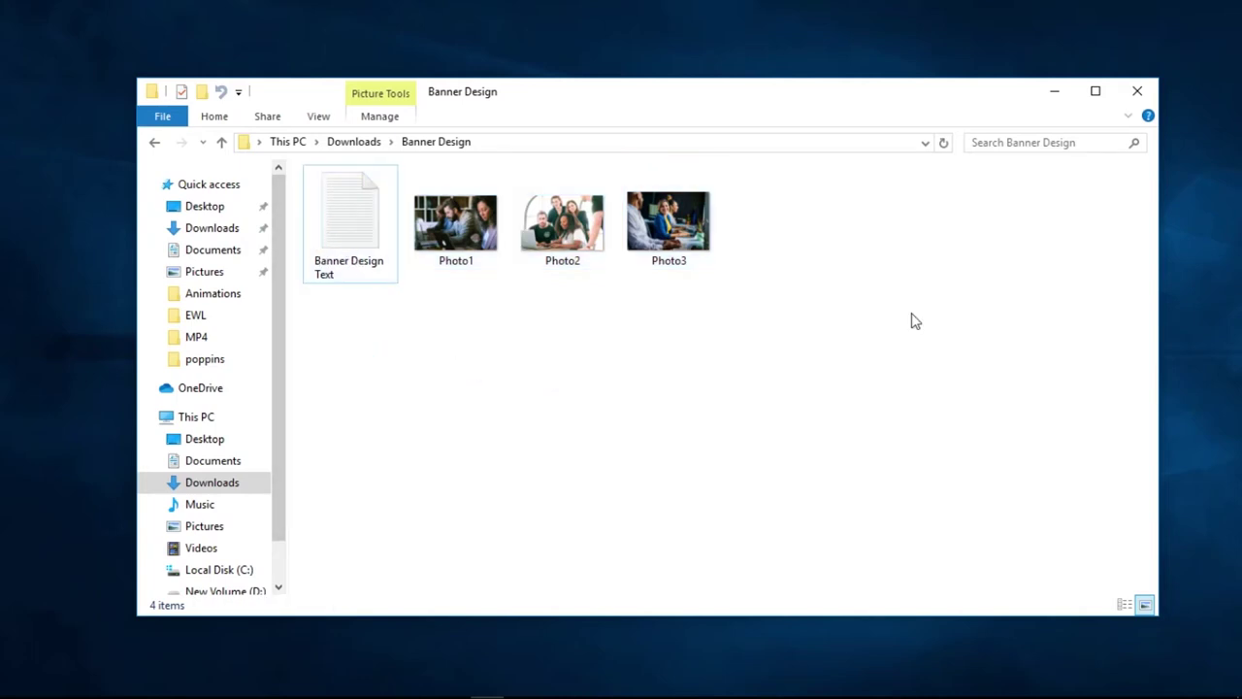
- Switch to Notepad and review the Banner Design Text file's slogan, services and contact lines, then return to Photoshop
{"action": "left_click", "coordinate": [757, 685]}
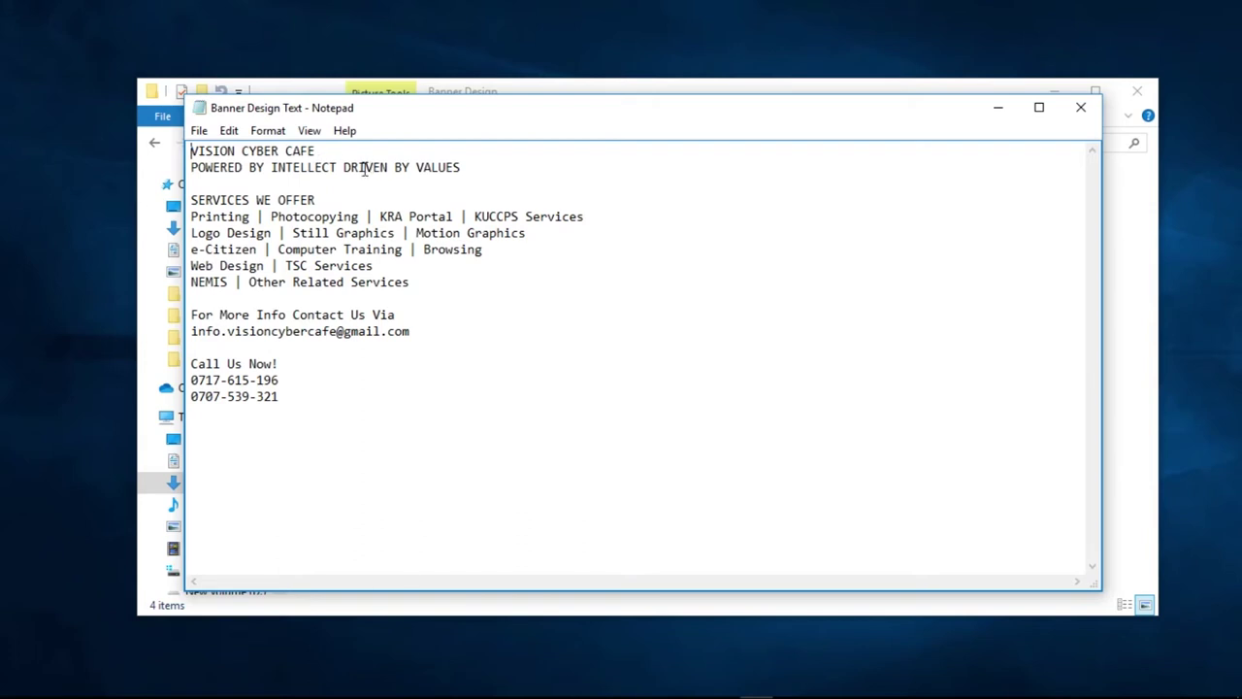
{"action": "left_click_drag", "start_coordinate": [479, 174], "coordinate": [202, 167]}
{"action": "left_click", "coordinate": [283, 250]}
{"action": "left_click", "coordinate": [315, 338]}
{"action": "left_click", "coordinate": [998, 109]}
{"action": "left_click", "coordinate": [597, 331]}
{"action": "left_click", "coordinate": [1056, 89]}
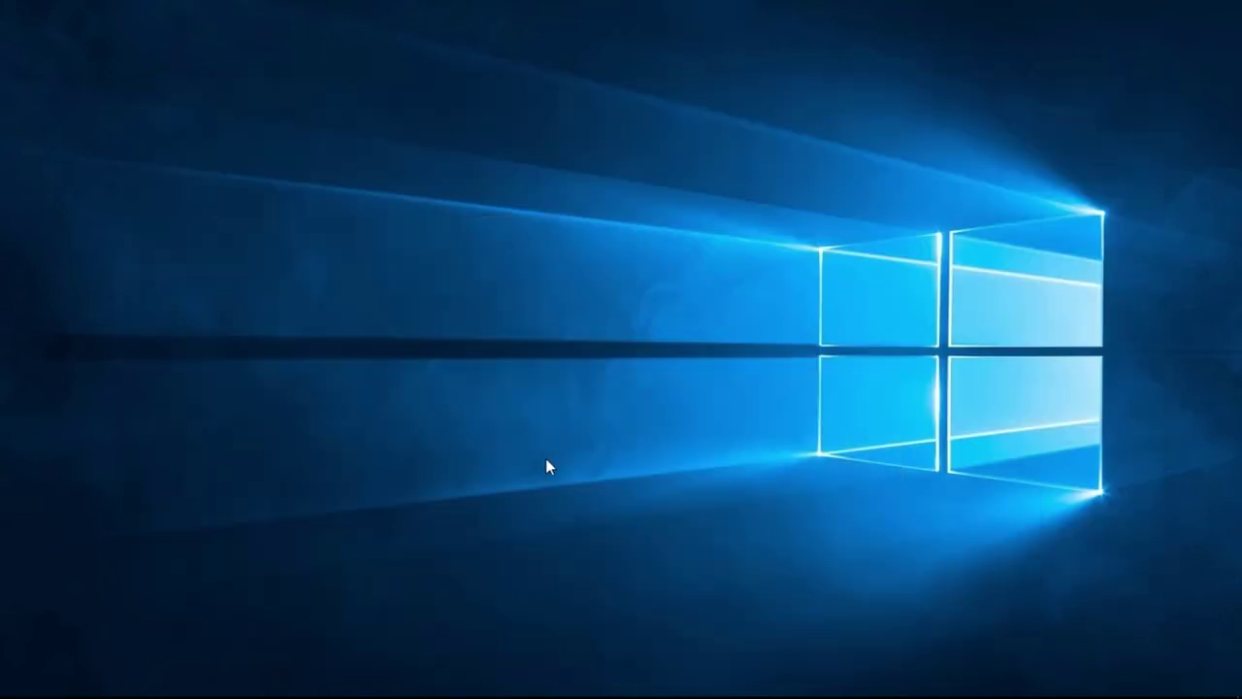
{"action": "left_click", "coordinate": [592, 686]}
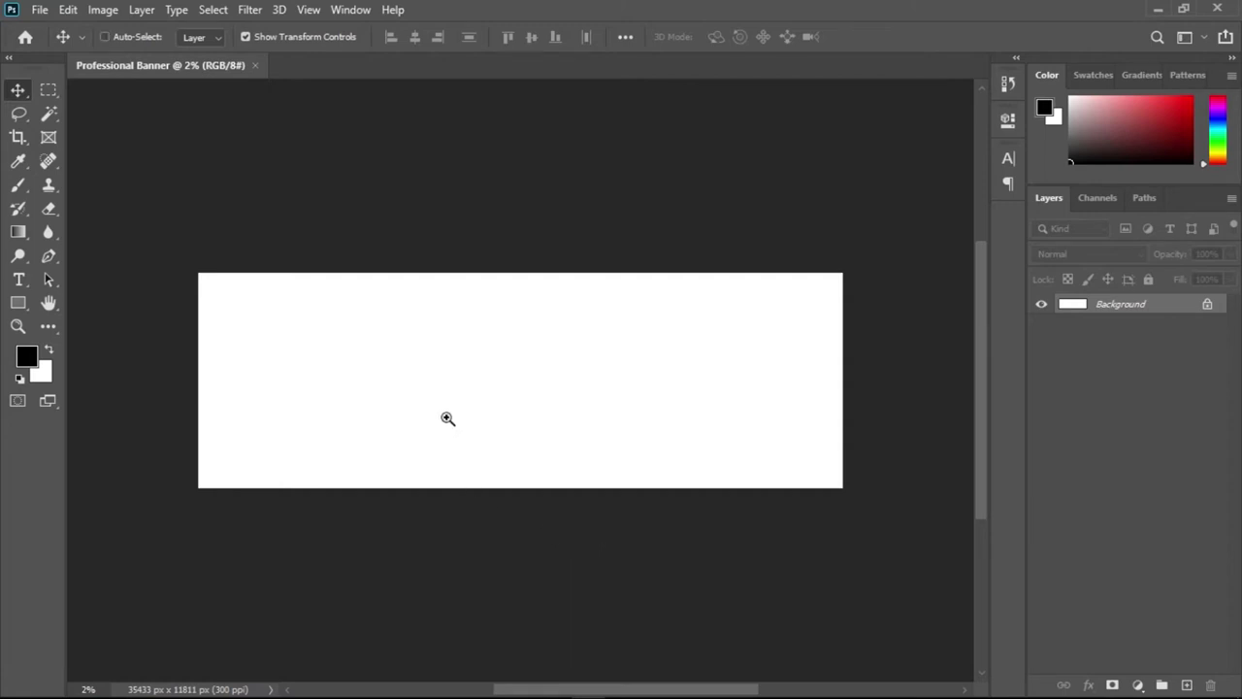
- Add a new layer above the Background and name it Main
{"action": "scroll", "coordinate": [443, 416], "scroll_direction": "up", "scroll_amount": 2}
{"action": "key", "text": "ctrl"}
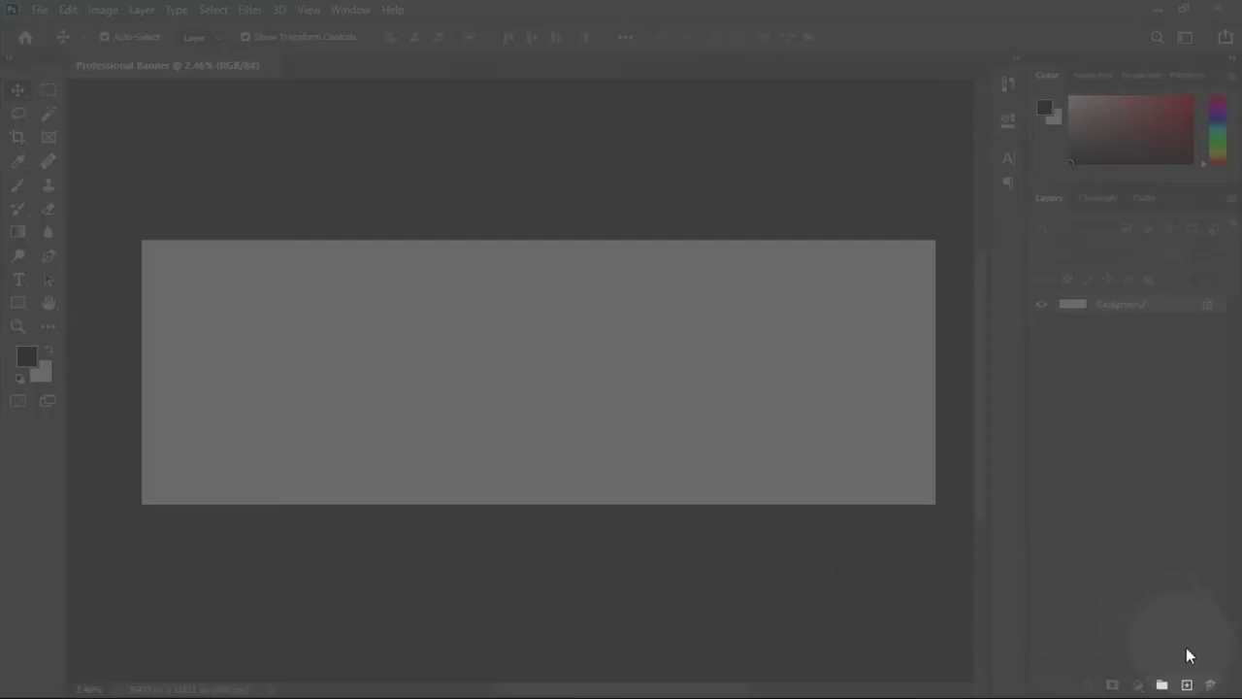
{"action": "left_click", "coordinate": [1190, 684]}
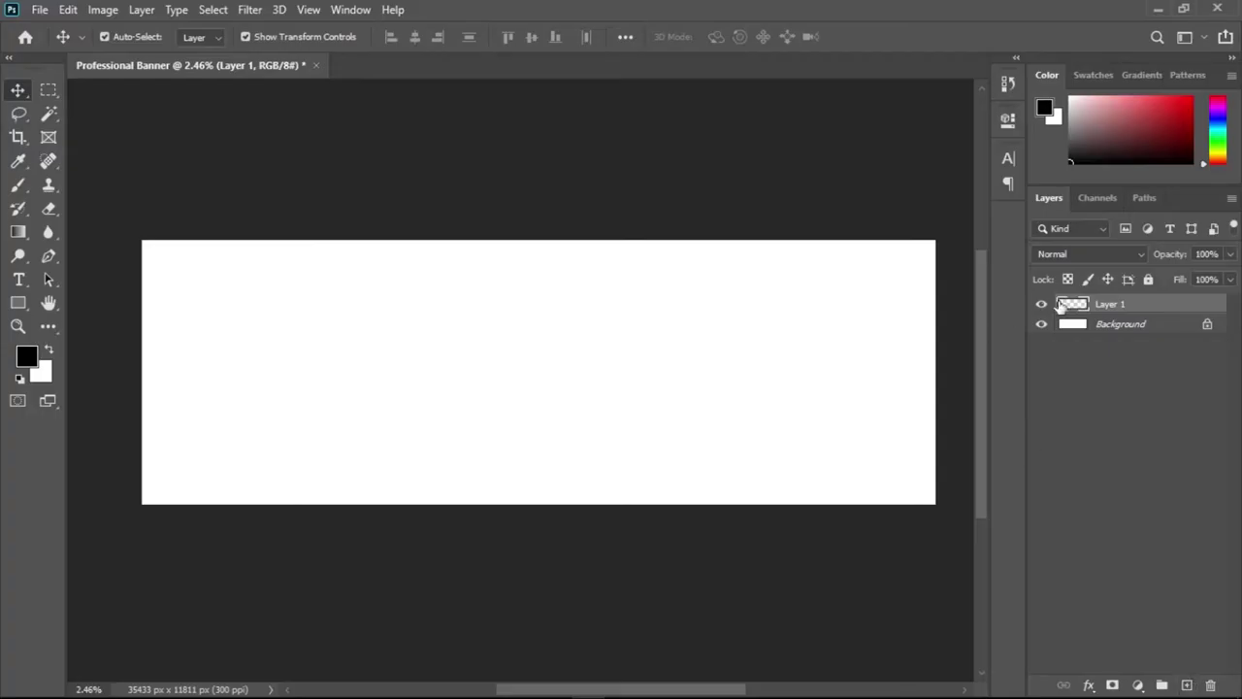
{"action": "left_click", "coordinate": [1111, 303]}
{"action": "type", "text": "Main"}
{"action": "key", "text": "Return"}
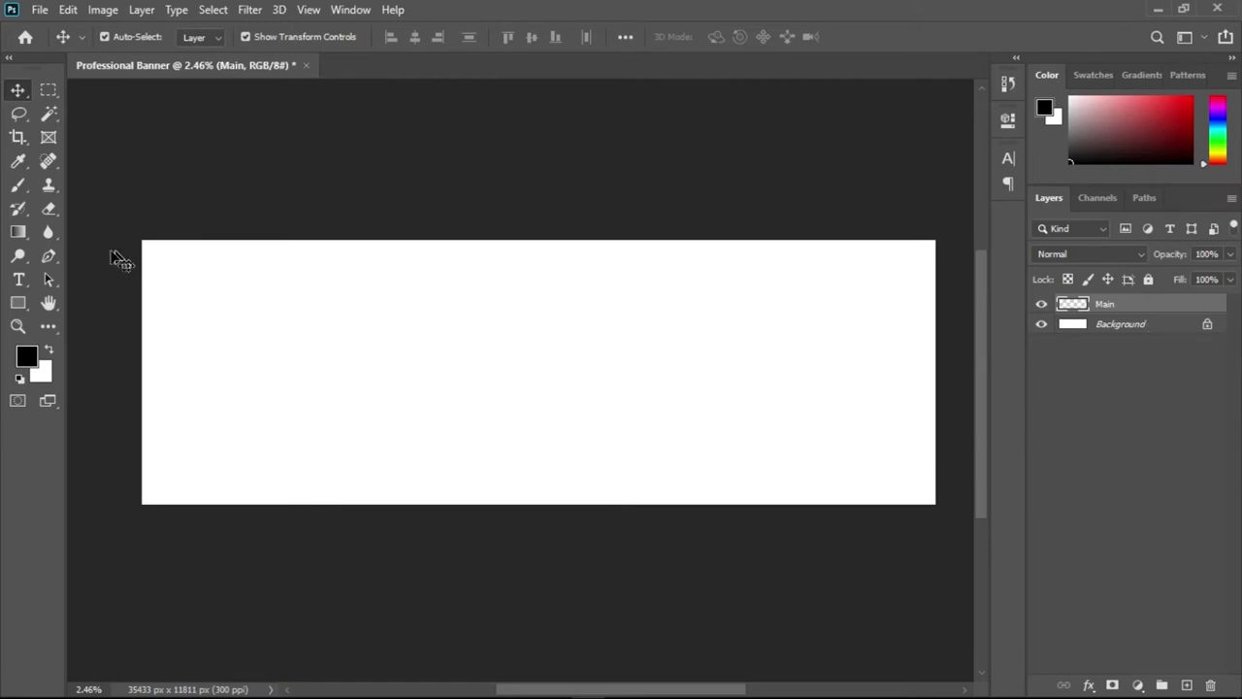
- Draw a closed Pen tool path around the banner's left part, with an inward-pointing notch along its right edge
{"action": "left_click", "coordinate": [48, 256]}
{"action": "right_click", "coordinate": [49, 256]}
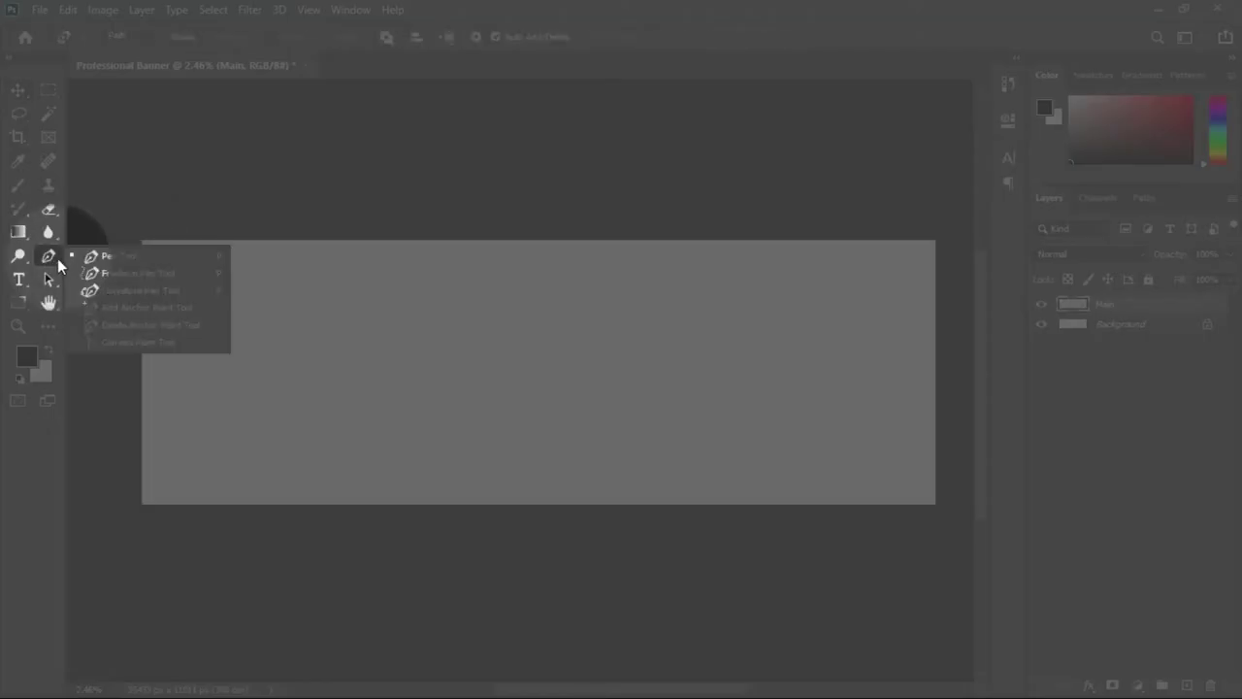
{"action": "left_click", "coordinate": [88, 257]}
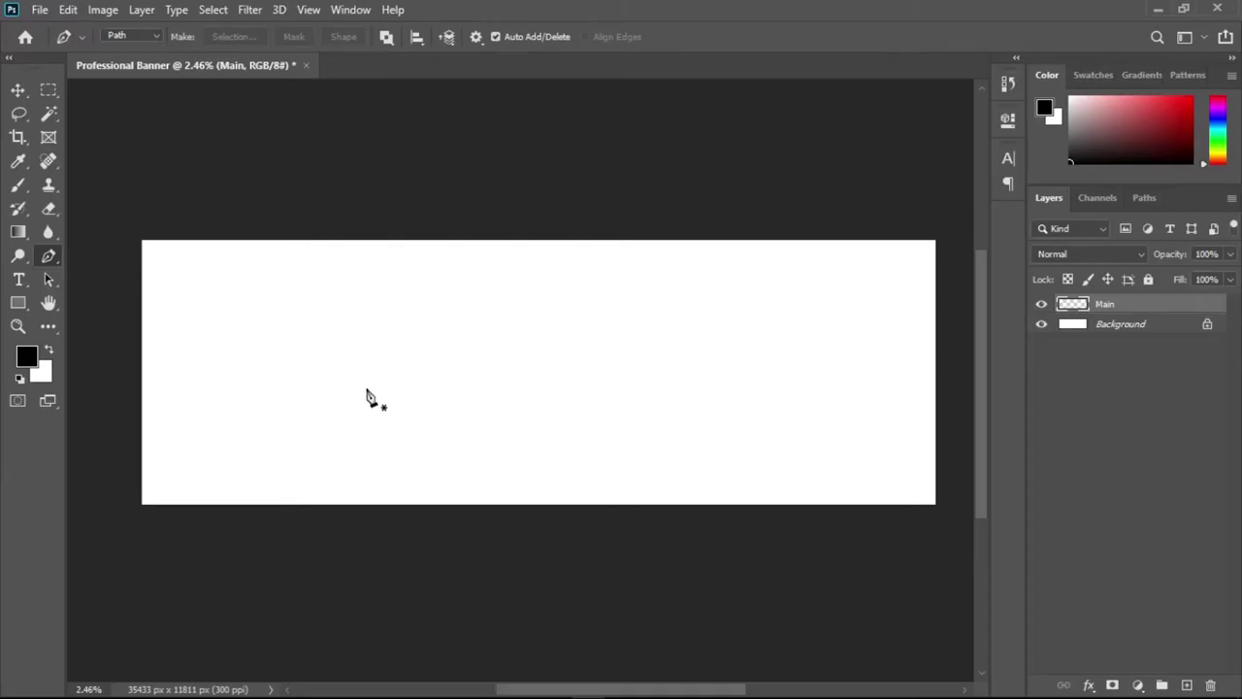
{"action": "left_click", "coordinate": [130, 230]}
{"action": "left_click", "coordinate": [126, 523]}
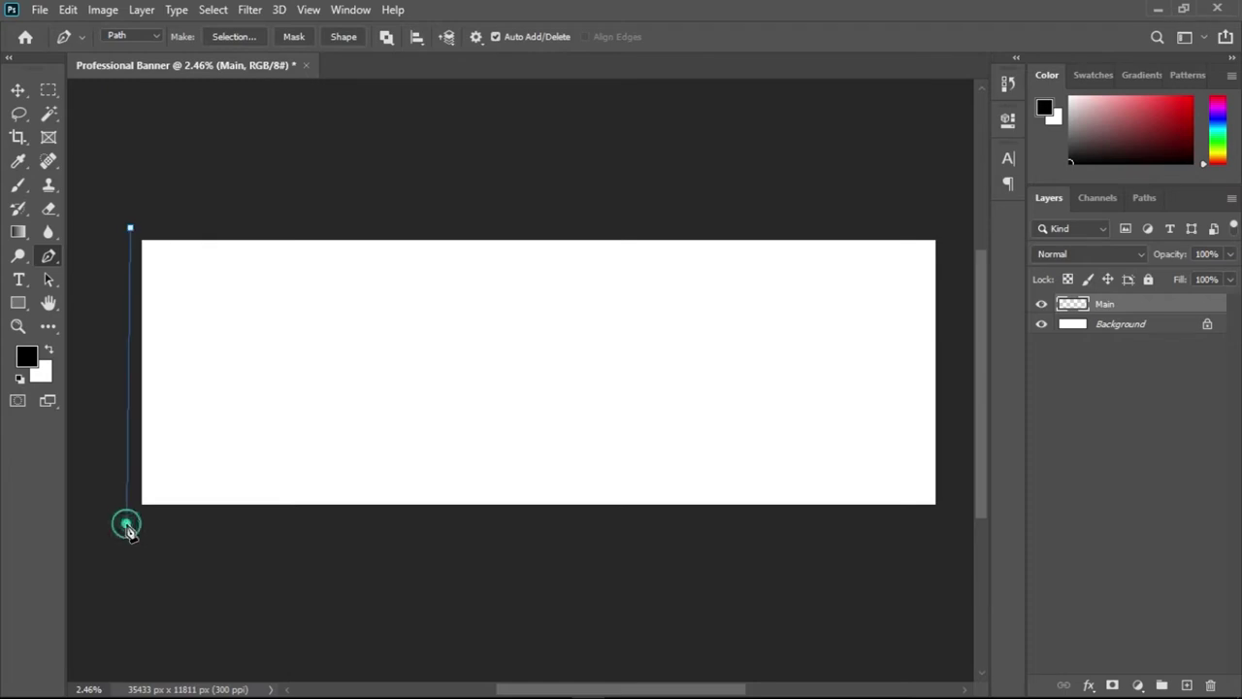
{"action": "left_click", "coordinate": [614, 524]}
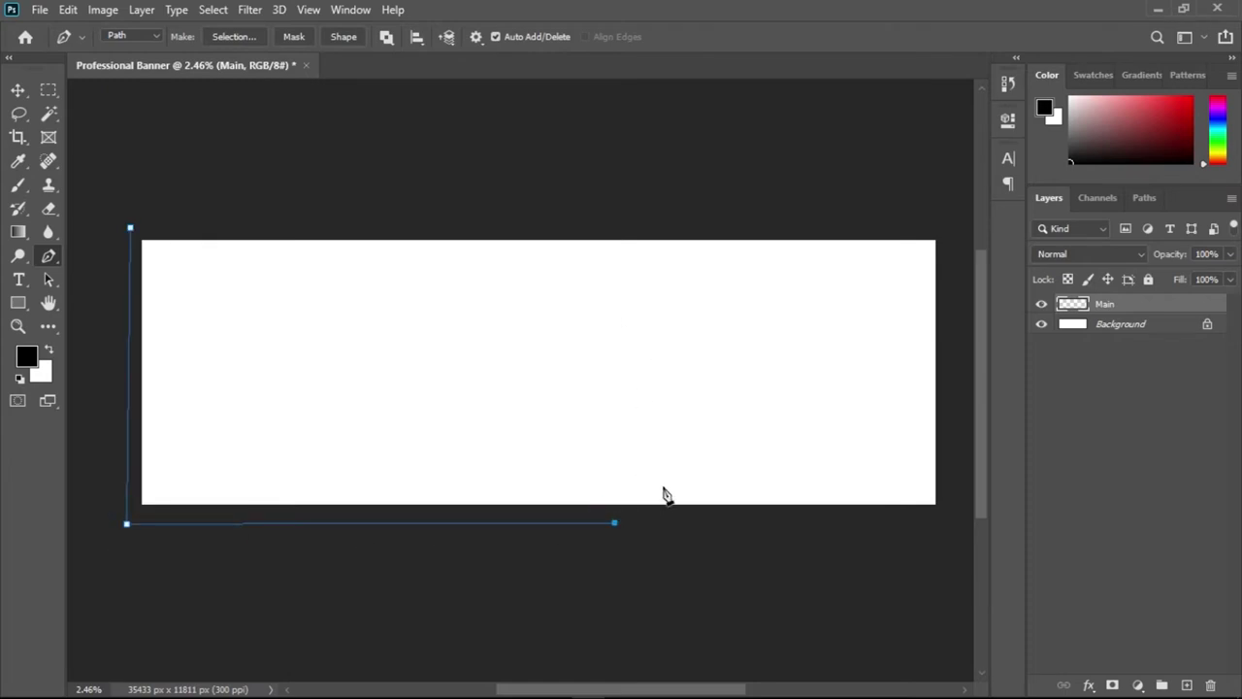
{"action": "left_click", "coordinate": [562, 344]}
{"action": "left_click", "coordinate": [627, 232]}
{"action": "left_click", "coordinate": [130, 228]}
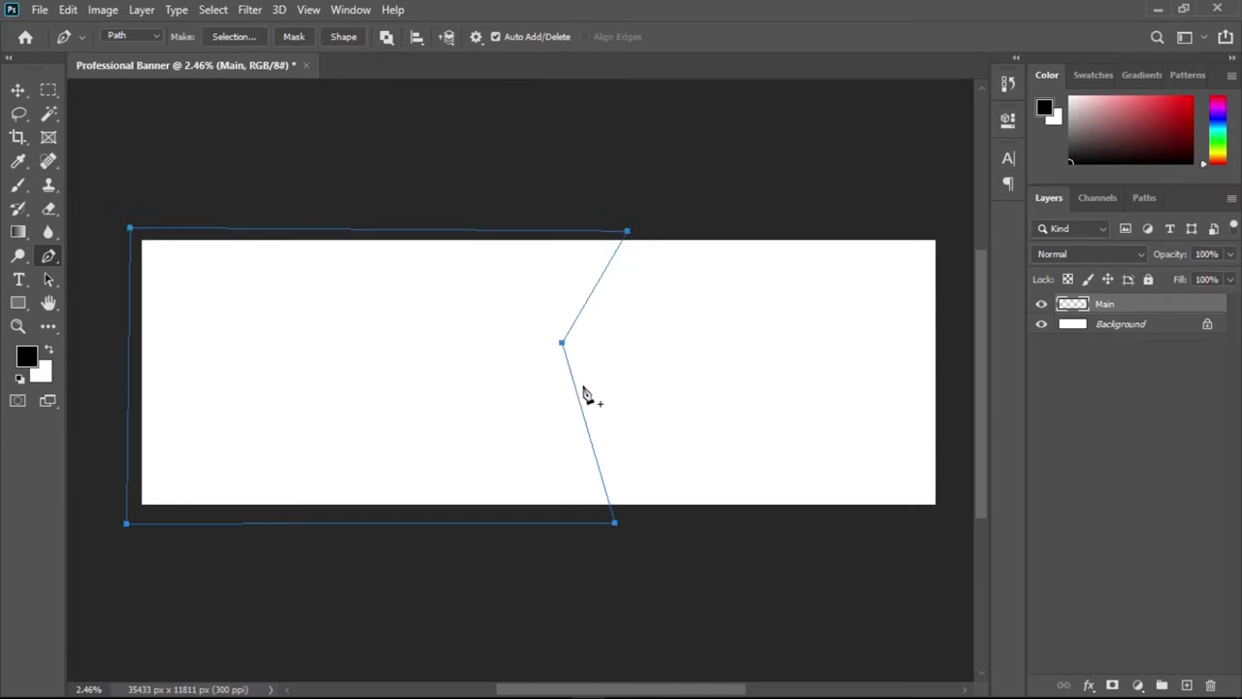
{"action": "left_click", "coordinate": [615, 522]}
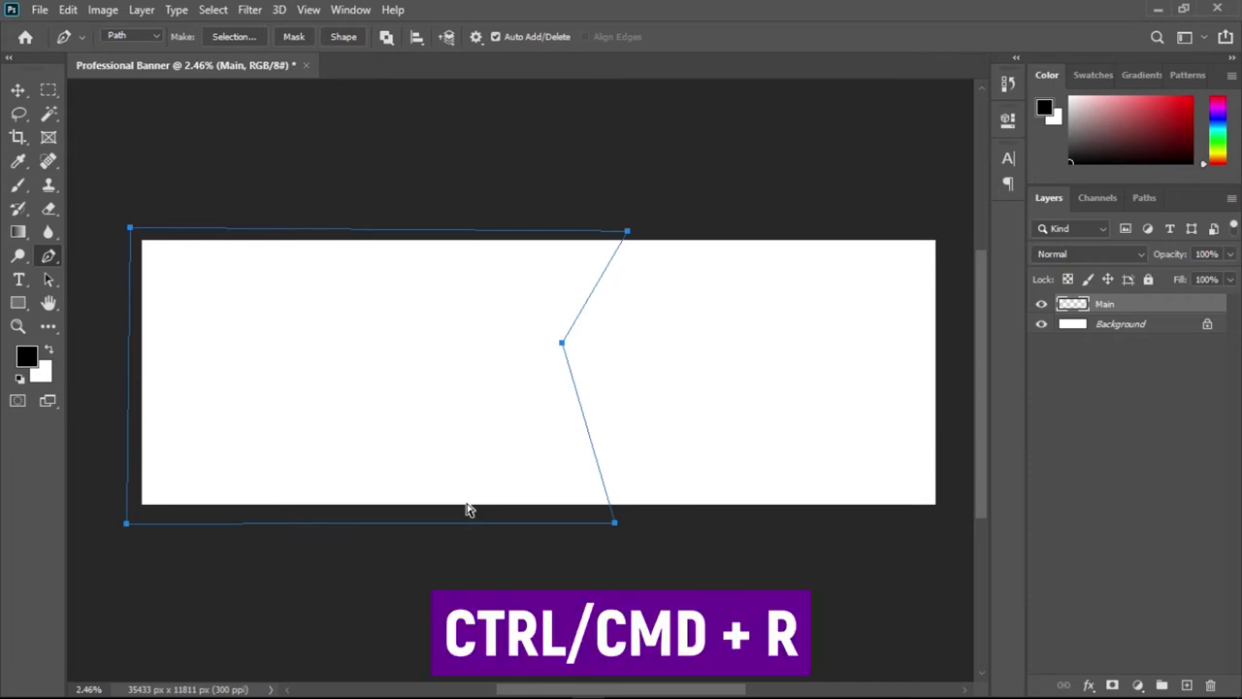
- Show the rulers and place vertical guides through the path's lower-right corner and its notch point
{"action": "key", "text": "ctrl+r"}
{"action": "left_click_drag", "start_coordinate": [70, 469], "coordinate": [604, 473]}
{"action": "left_click_drag", "start_coordinate": [604, 473], "coordinate": [604, 473]}
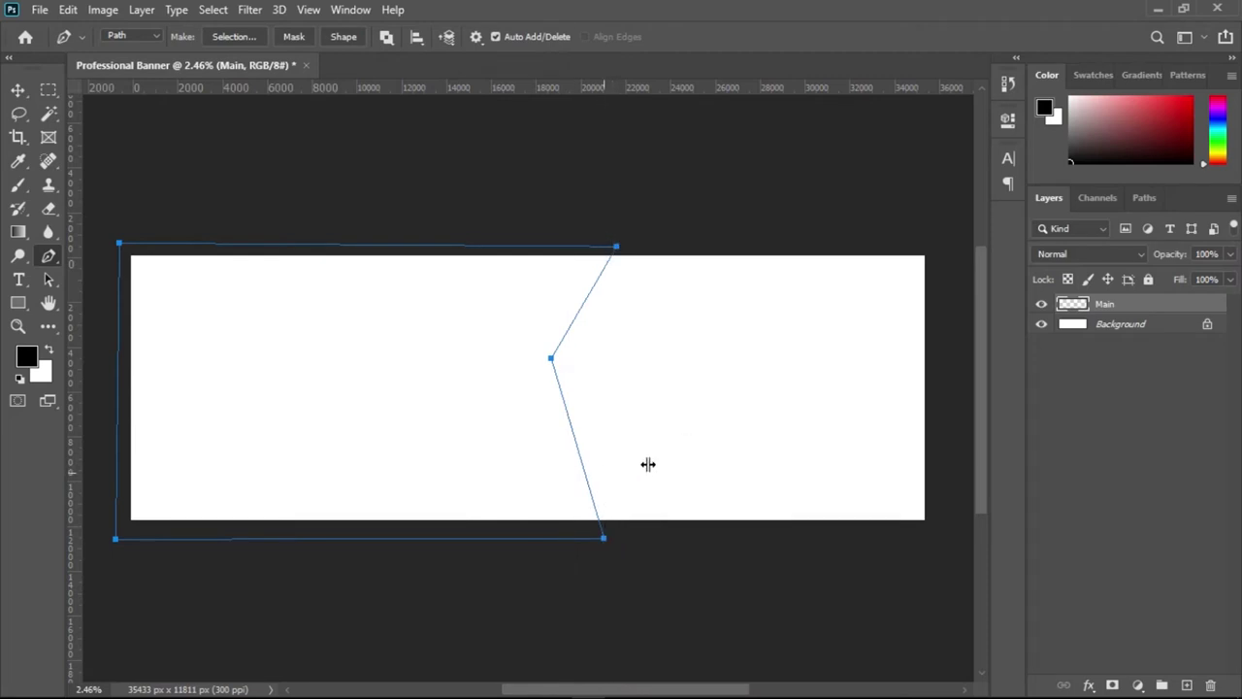
{"action": "left_click_drag", "start_coordinate": [76, 434], "coordinate": [551, 427]}
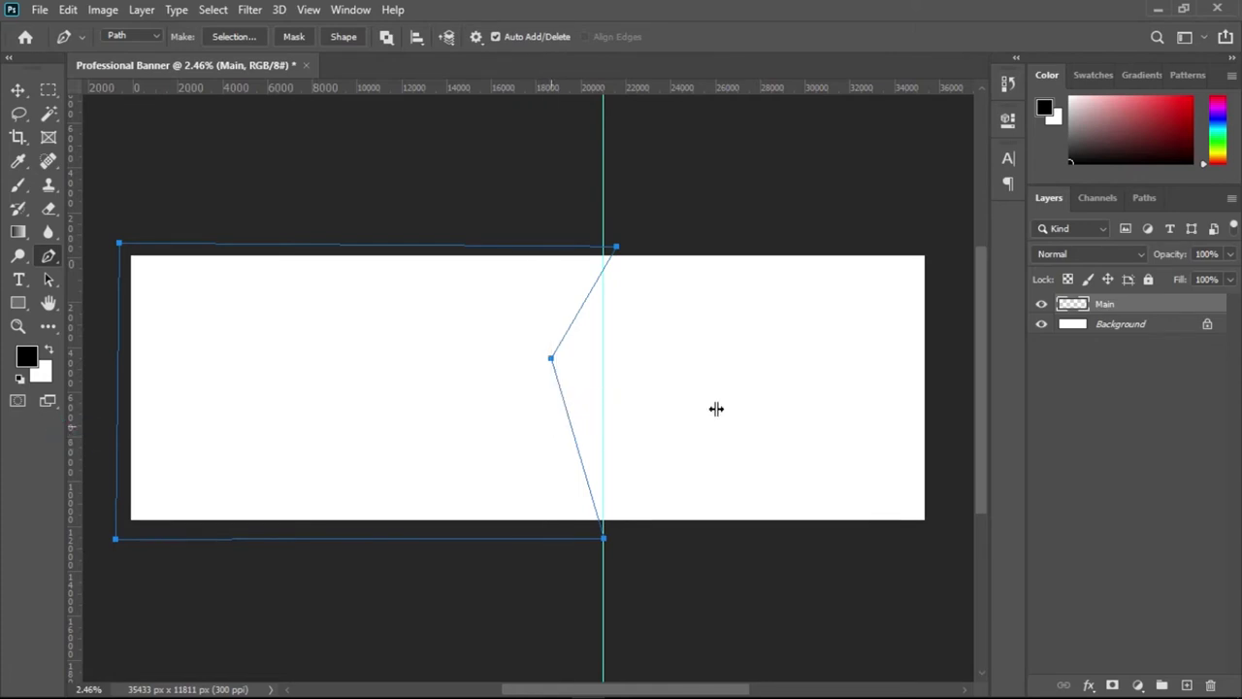
- Align the path's upper-right anchor point with the right vertical guide using the Direct Selection tool
{"action": "left_click", "coordinate": [621, 339], "text": "ctrl"}
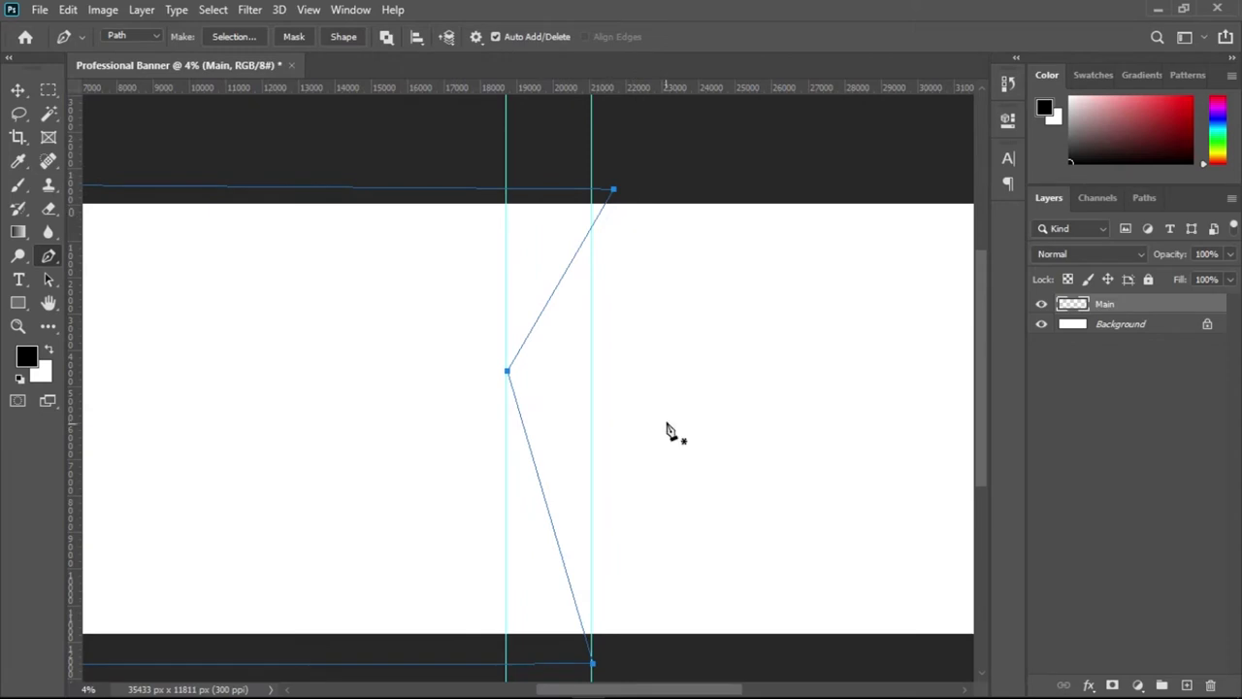
{"action": "key", "text": "v"}
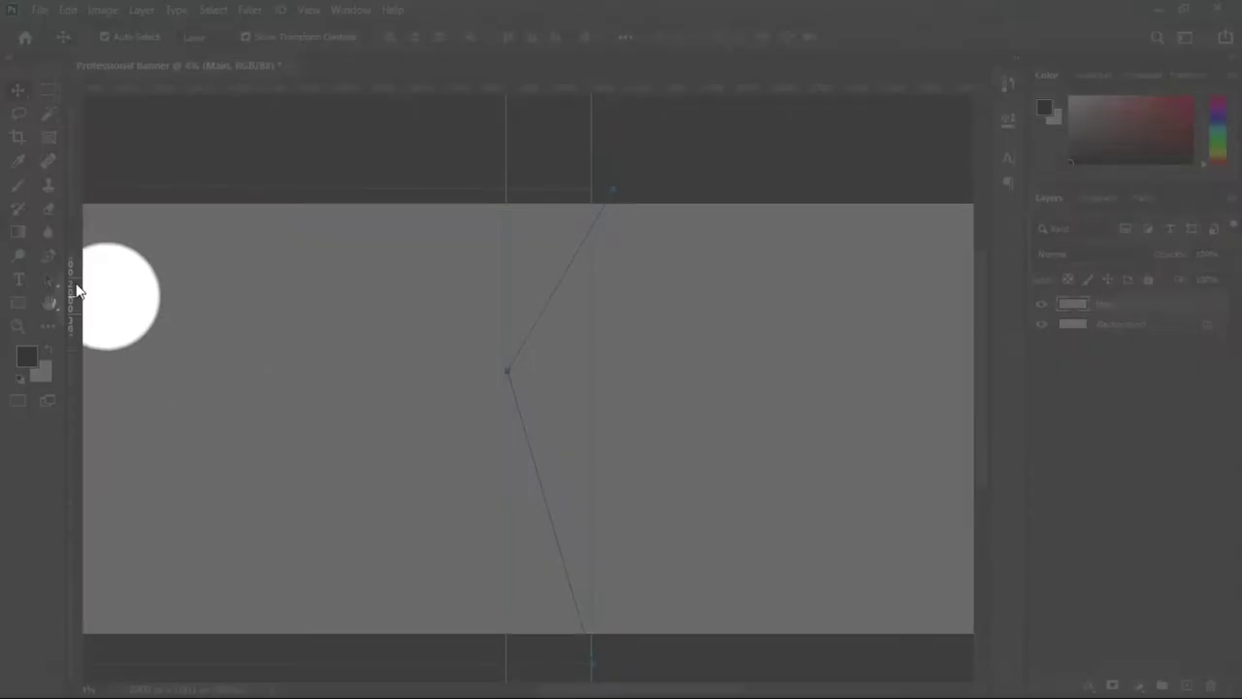
{"action": "right_click", "coordinate": [48, 280]}
{"action": "left_click", "coordinate": [117, 284]}
{"action": "right_click", "coordinate": [49, 279]}
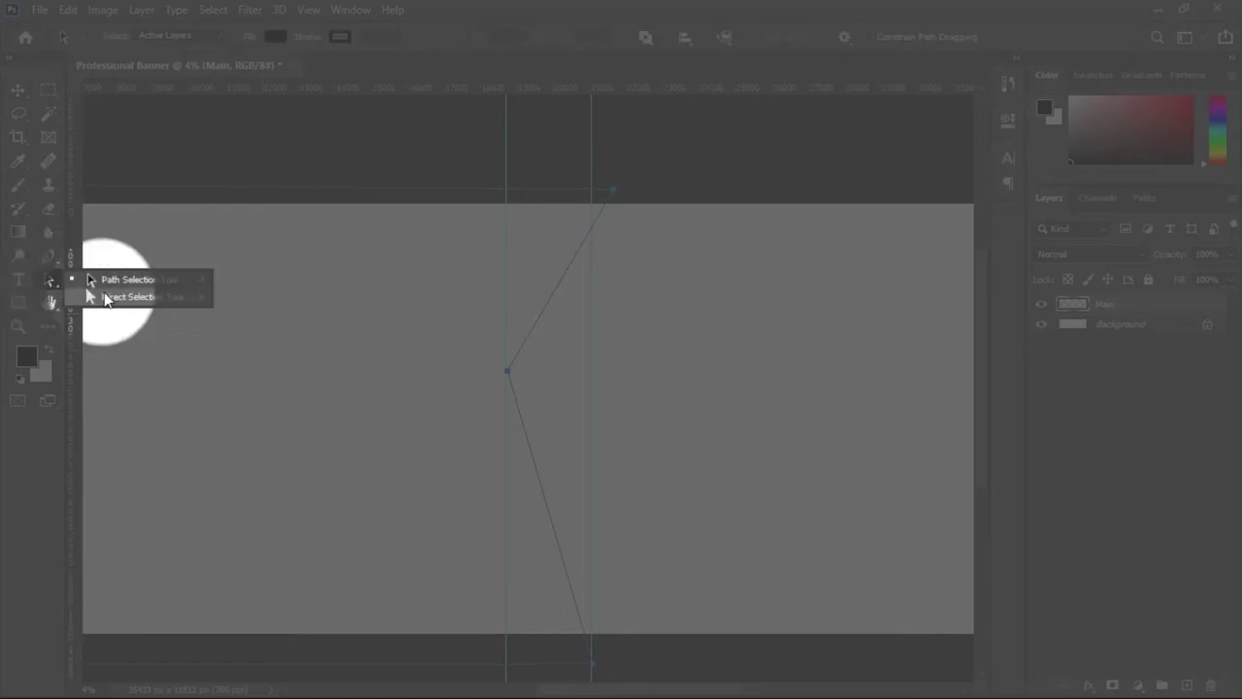
{"action": "left_click", "coordinate": [116, 295]}
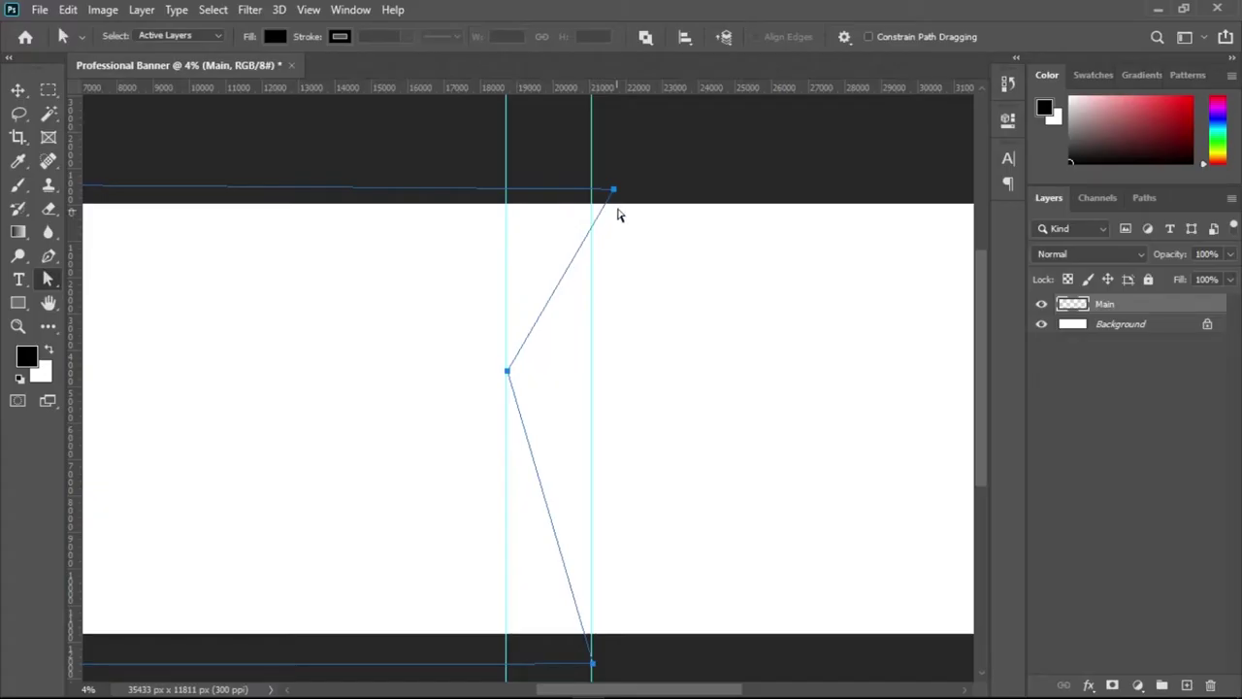
{"action": "left_click_drag", "start_coordinate": [614, 189], "coordinate": [594, 191]}
- Snap the path's lower-right anchor point onto the right vertical guide
{"action": "key", "text": "space"}
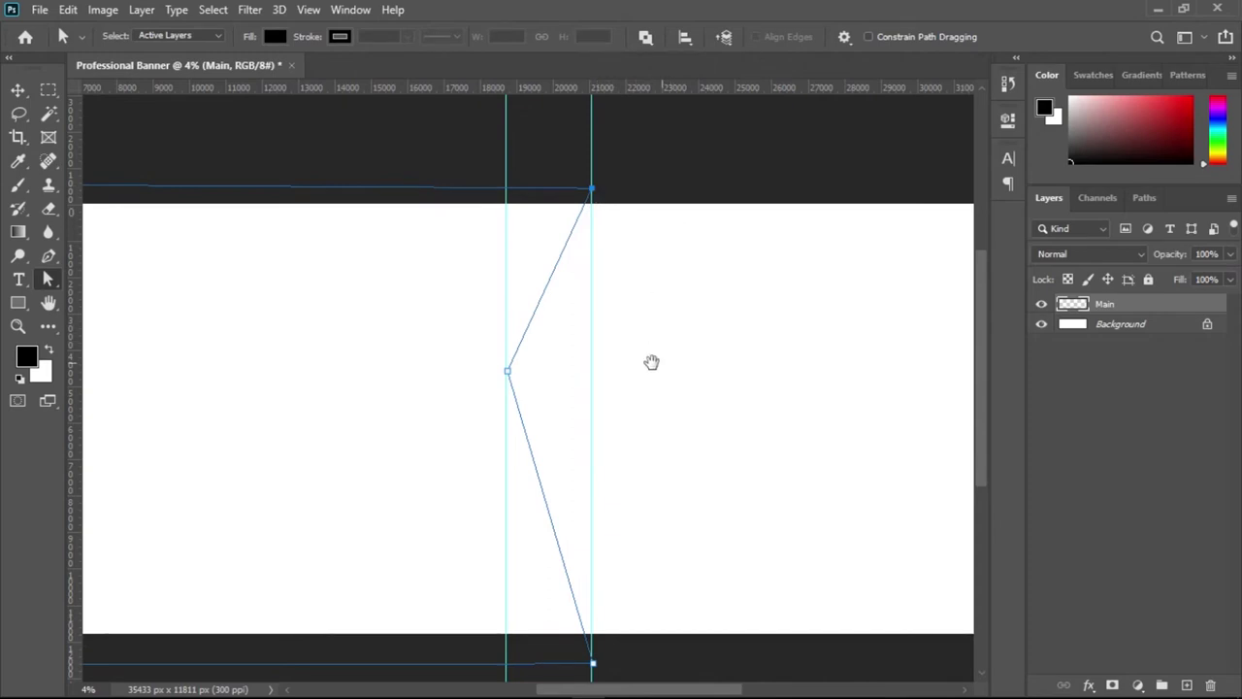
{"action": "left_click_drag", "start_coordinate": [654, 360], "coordinate": [640, 261]}
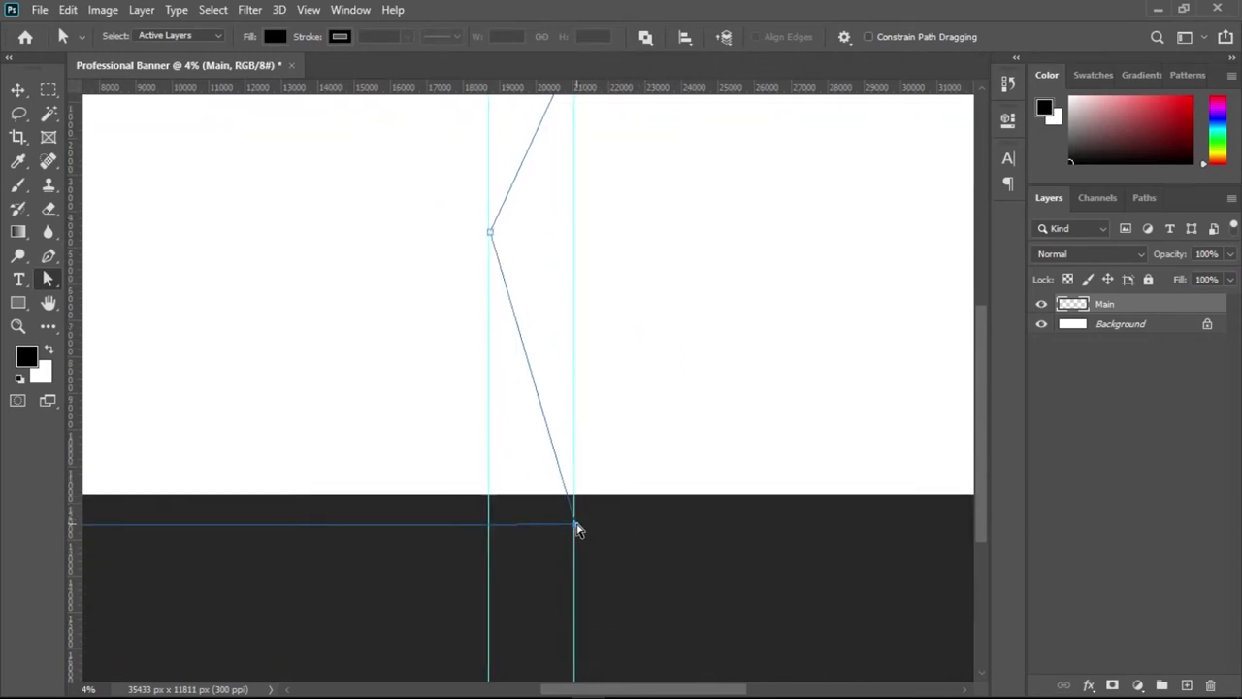
{"action": "left_click_drag", "start_coordinate": [577, 530], "coordinate": [575, 529]}
{"action": "key", "text": "space"}
{"action": "left_click_drag", "start_coordinate": [638, 255], "coordinate": [666, 415]}
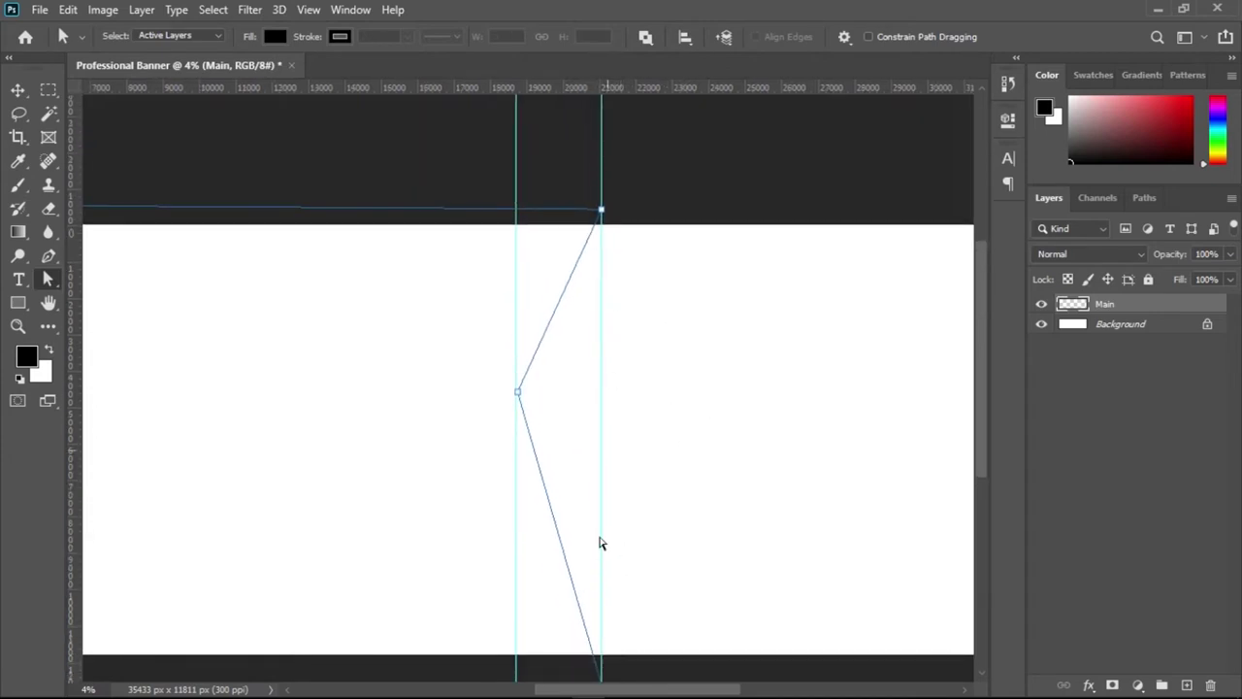
- Snap the notch anchor onto the left vertical guide and lower it to a new horizontal guide at the banner's mid-height
{"action": "left_click_drag", "start_coordinate": [553, 441], "coordinate": [513, 359]}
{"action": "left_click", "coordinate": [518, 393]}
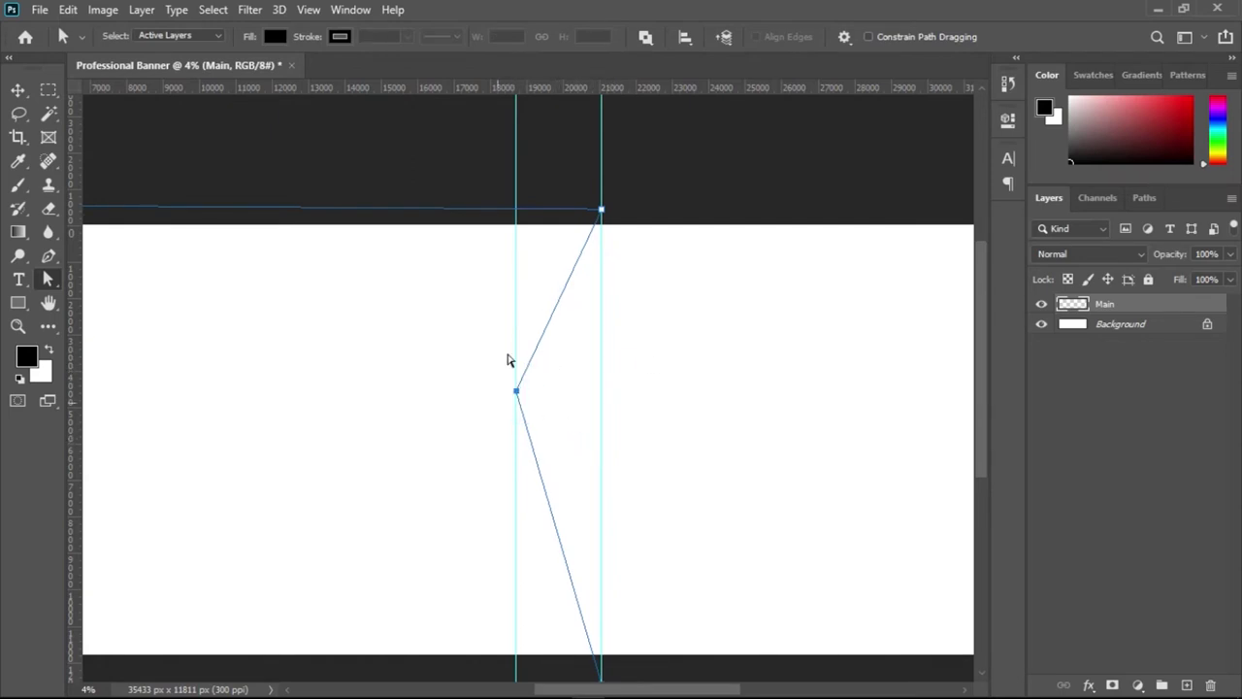
{"action": "left_click_drag", "start_coordinate": [590, 475], "coordinate": [632, 379]}
{"action": "scroll", "coordinate": [637, 347], "scroll_direction": "down", "scroll_amount": 3}
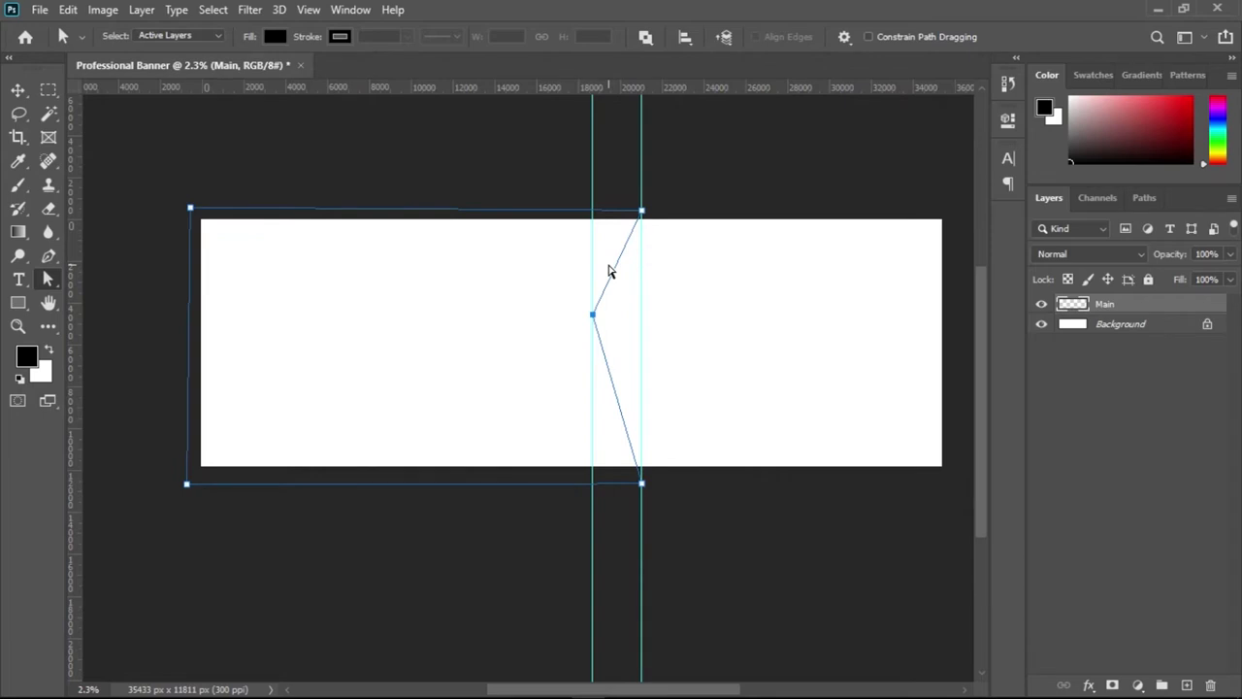
{"action": "left_click_drag", "start_coordinate": [465, 90], "coordinate": [469, 344]}
{"action": "left_click_drag", "start_coordinate": [593, 315], "coordinate": [592, 345]}
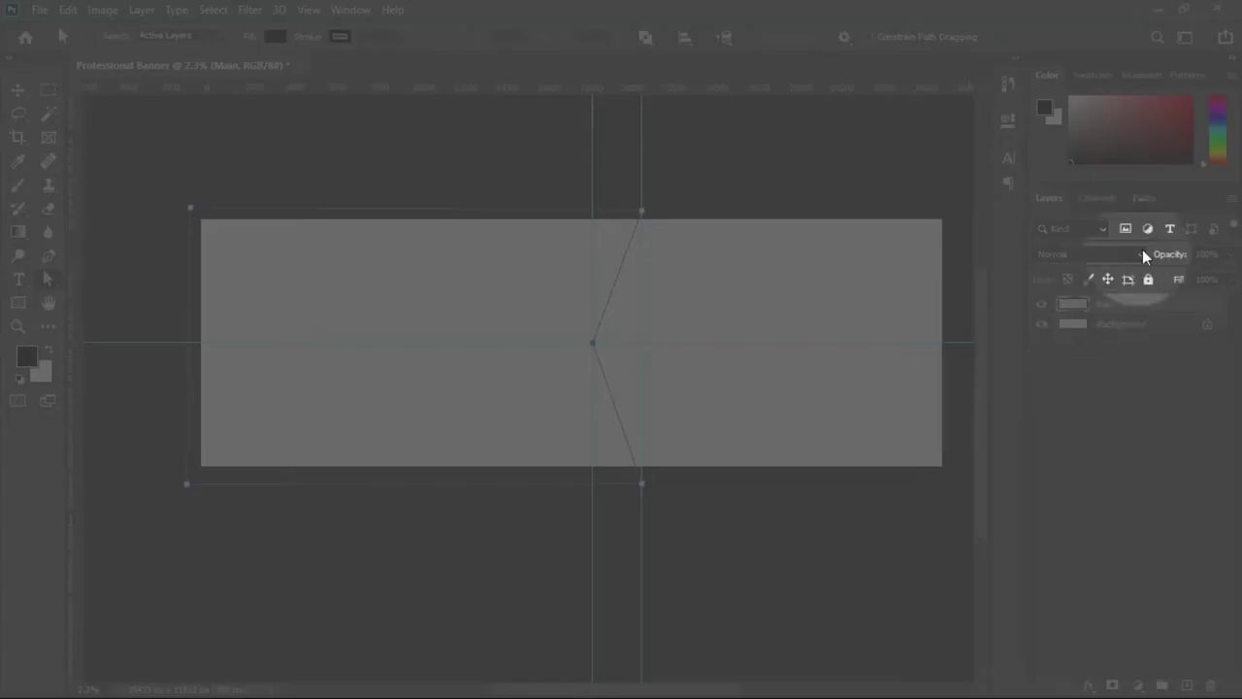
- Fill the work path on the Main layer with red #ea0000 in Normal blending mode
{"action": "left_click", "coordinate": [1146, 197]}
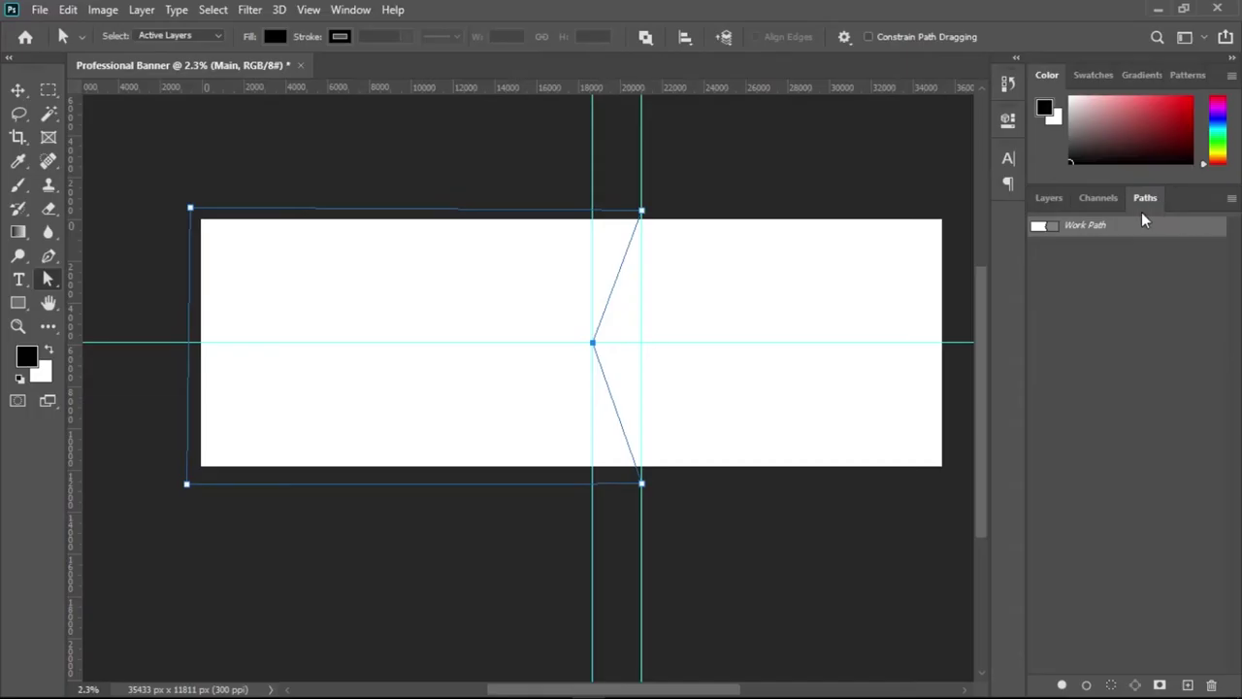
{"action": "right_click", "coordinate": [1071, 229]}
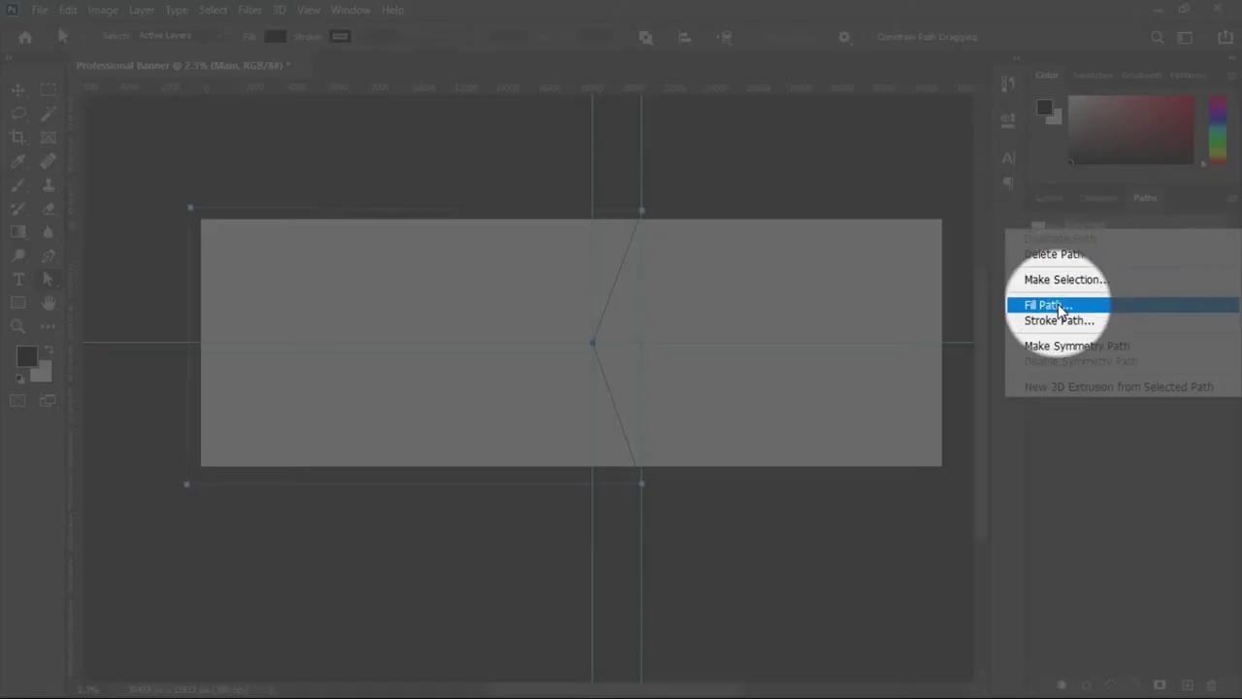
{"action": "left_click", "coordinate": [1060, 306]}
{"action": "left_click_drag", "start_coordinate": [590, 141], "coordinate": [801, 172]}
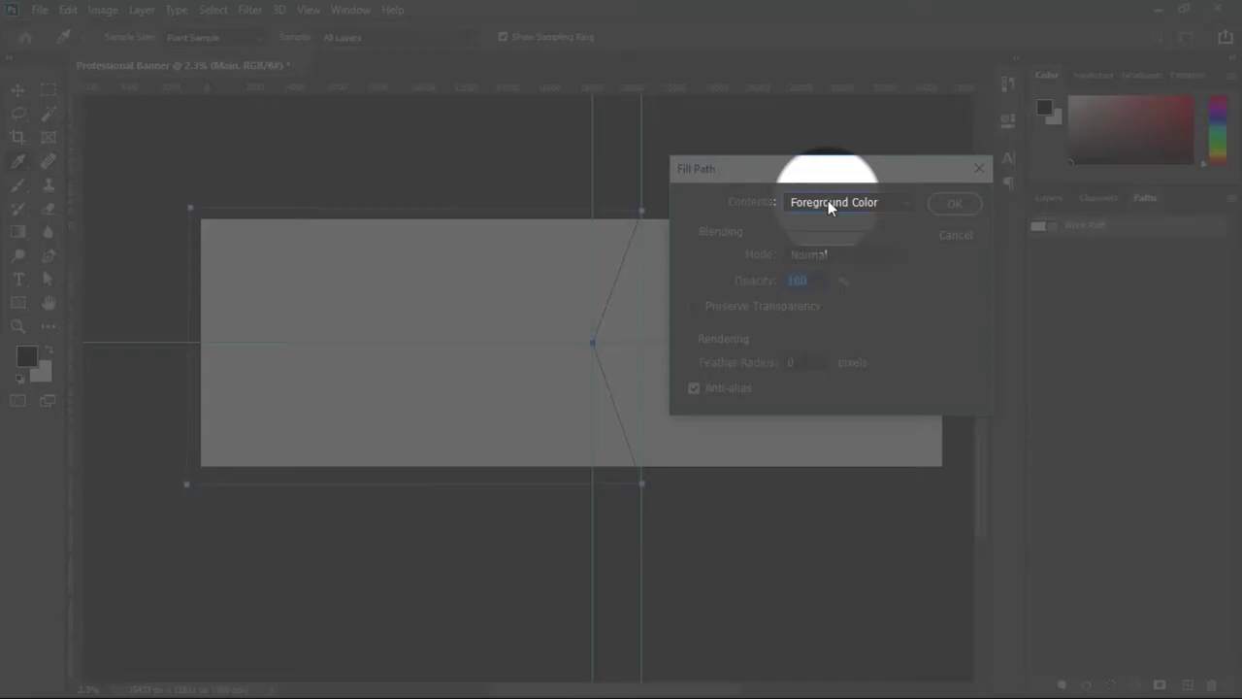
{"action": "left_click", "coordinate": [828, 200]}
{"action": "left_click", "coordinate": [825, 255]}
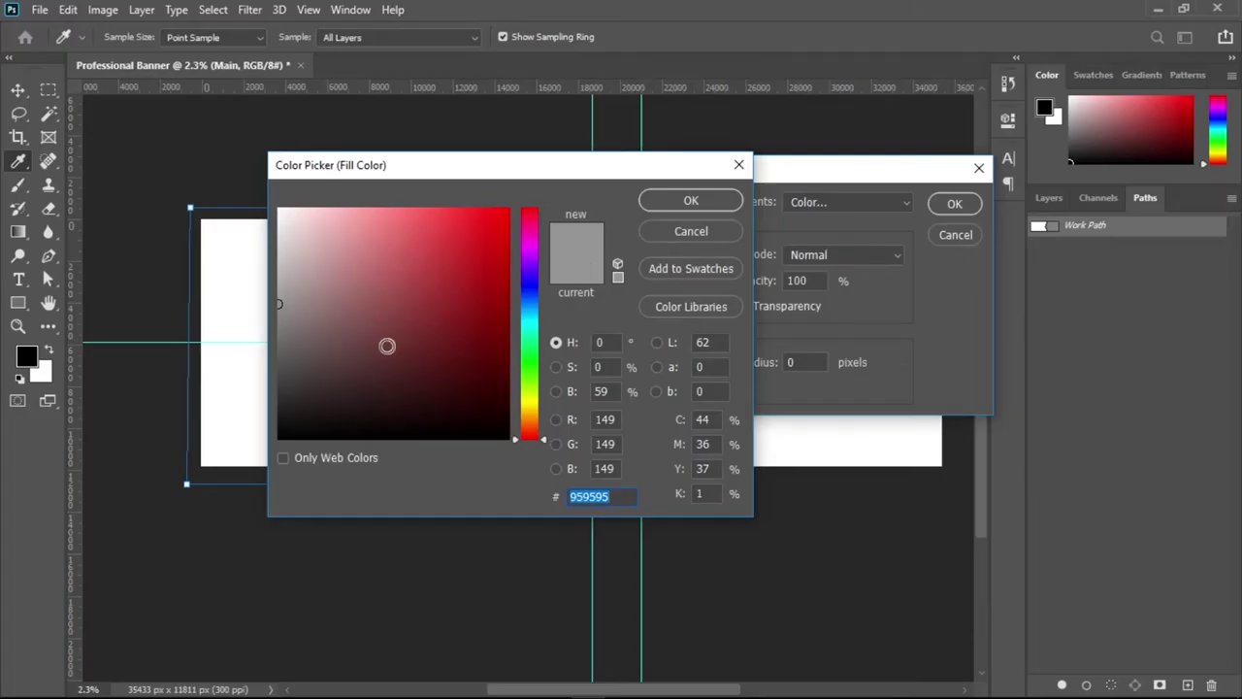
{"action": "mouse_move", "coordinate": [463, 319]}
{"action": "left_mouse_down"}
{"action": "mouse_move", "coordinate": [511, 244]}
{"action": "mouse_move", "coordinate": [507, 226]}
{"action": "left_mouse_up"}
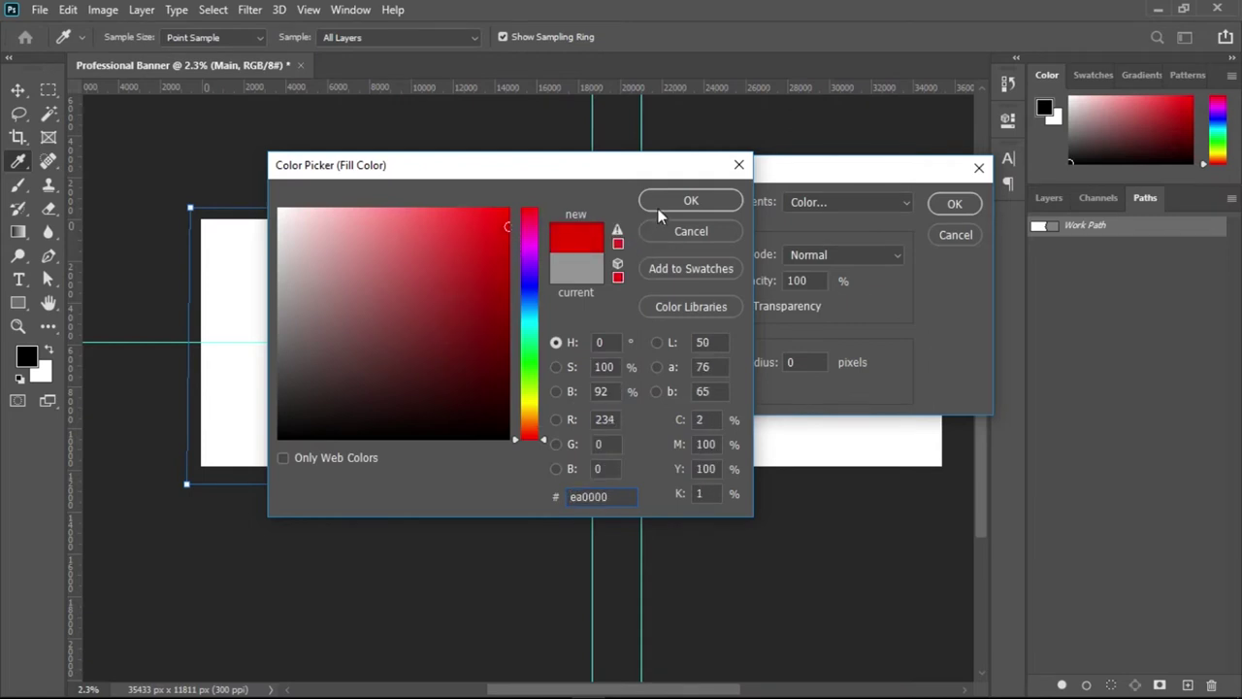
{"action": "left_click", "coordinate": [661, 205]}
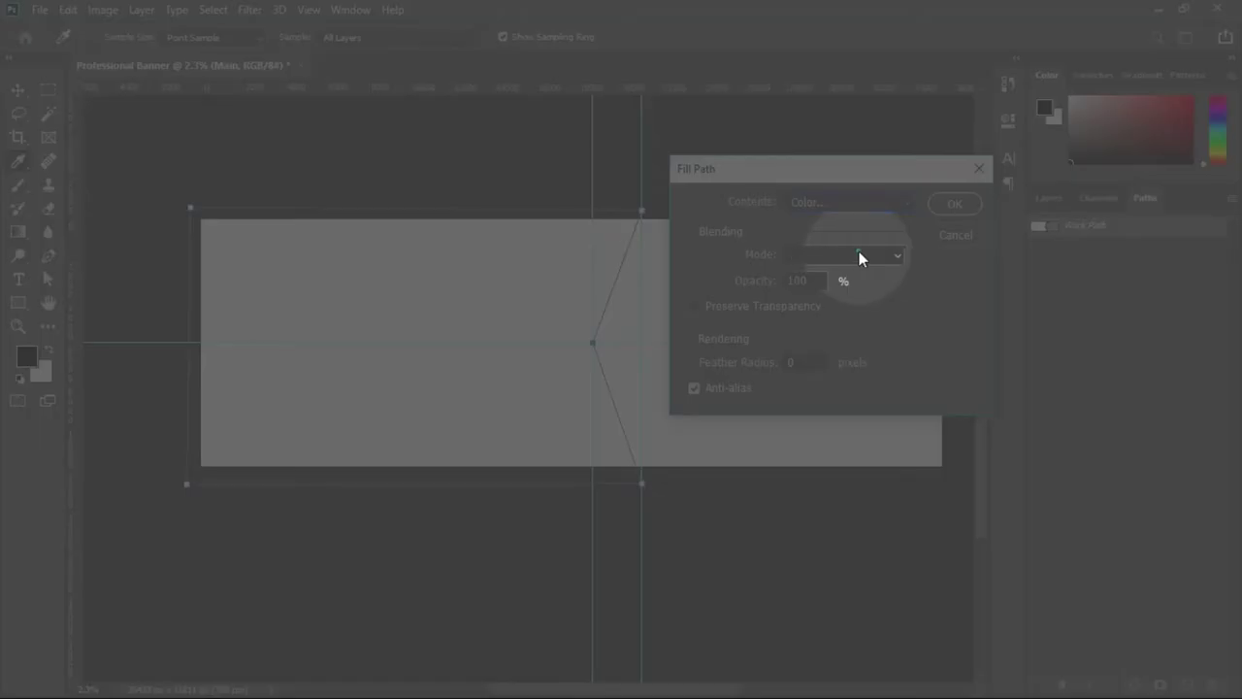
{"action": "left_click", "coordinate": [859, 255]}
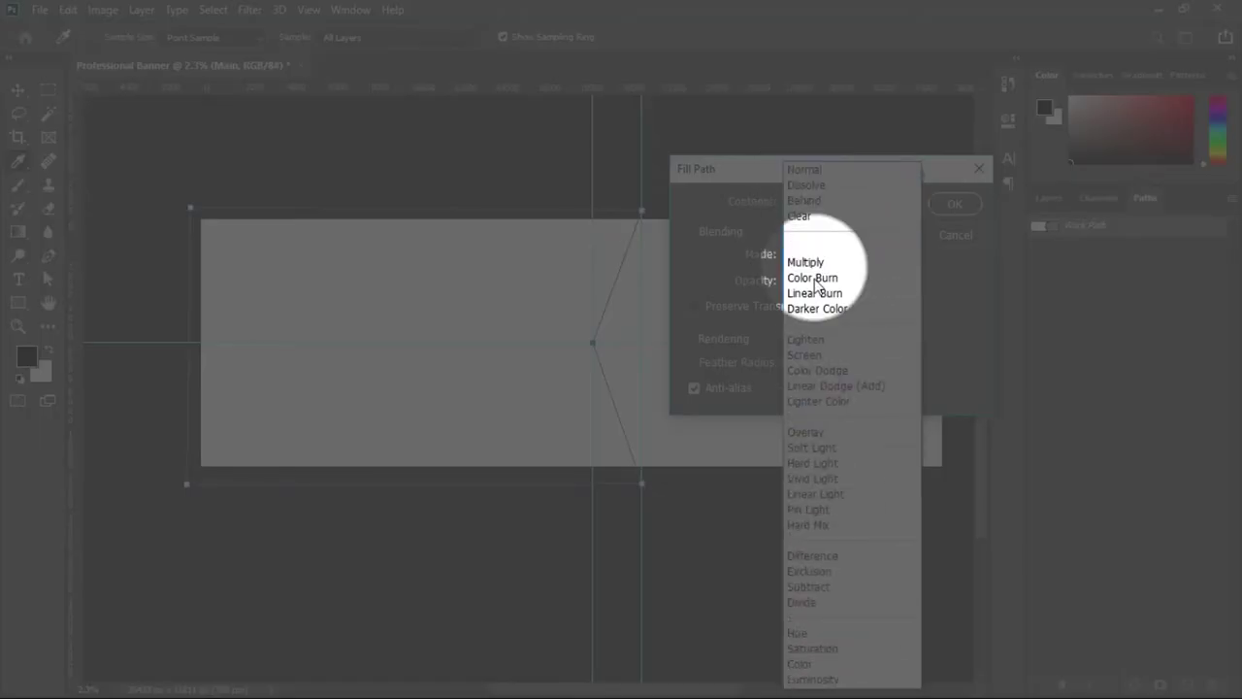
{"action": "left_click", "coordinate": [805, 169]}
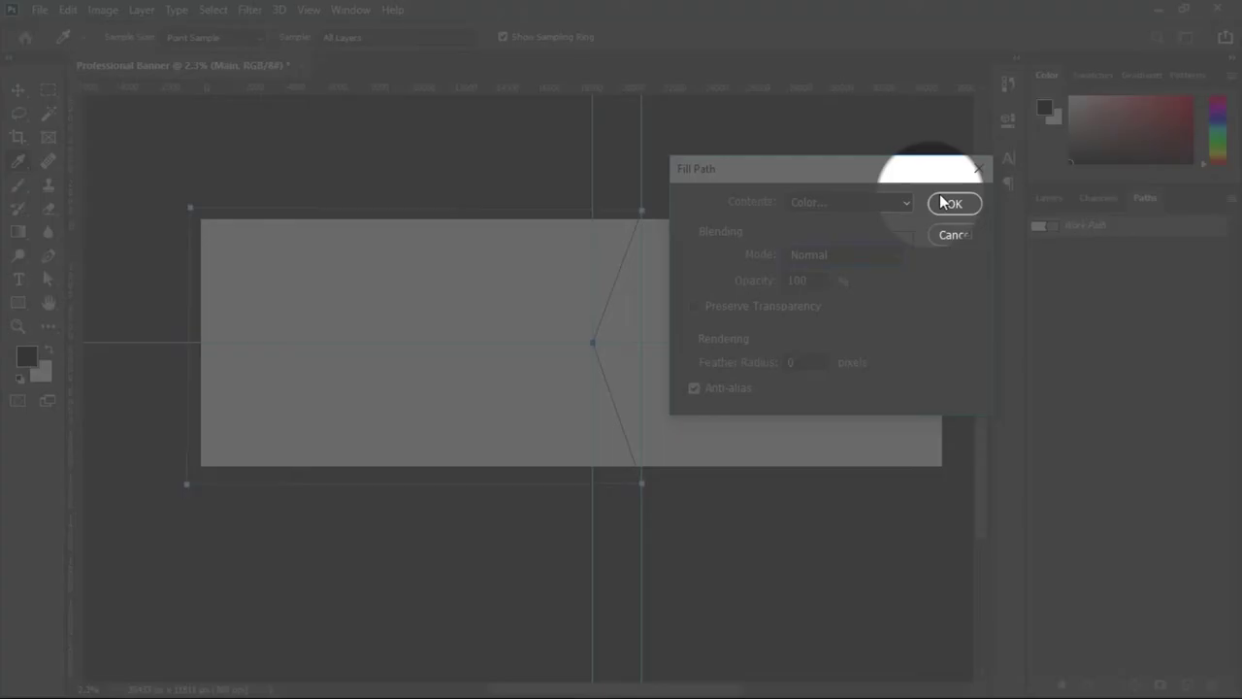
{"action": "left_click", "coordinate": [956, 235]}
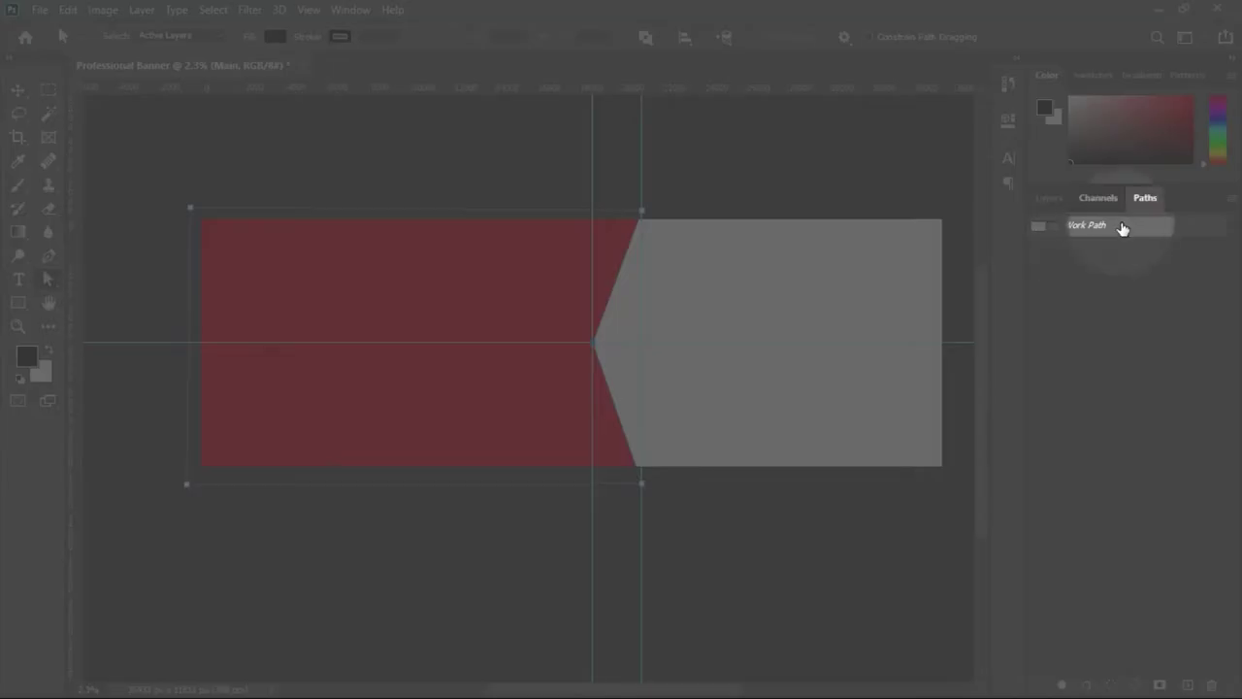
- Delete the work path and hide the guides
{"action": "right_click", "coordinate": [1123, 225]}
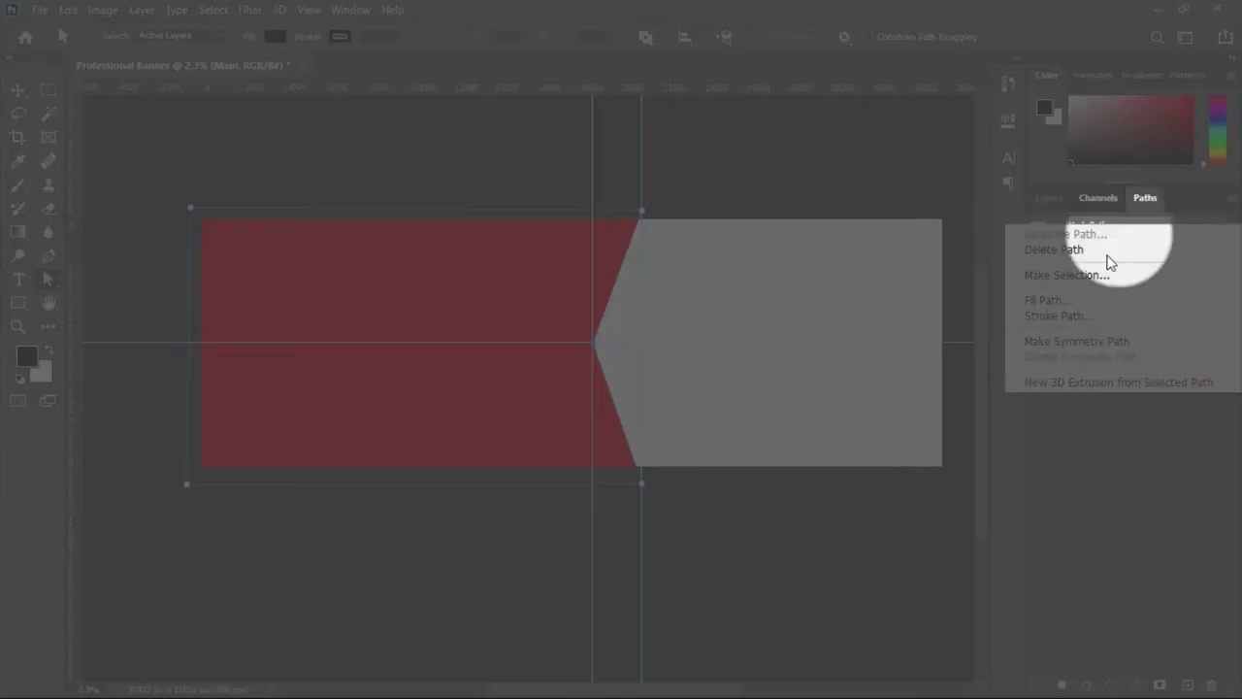
{"action": "left_click", "coordinate": [1054, 249]}
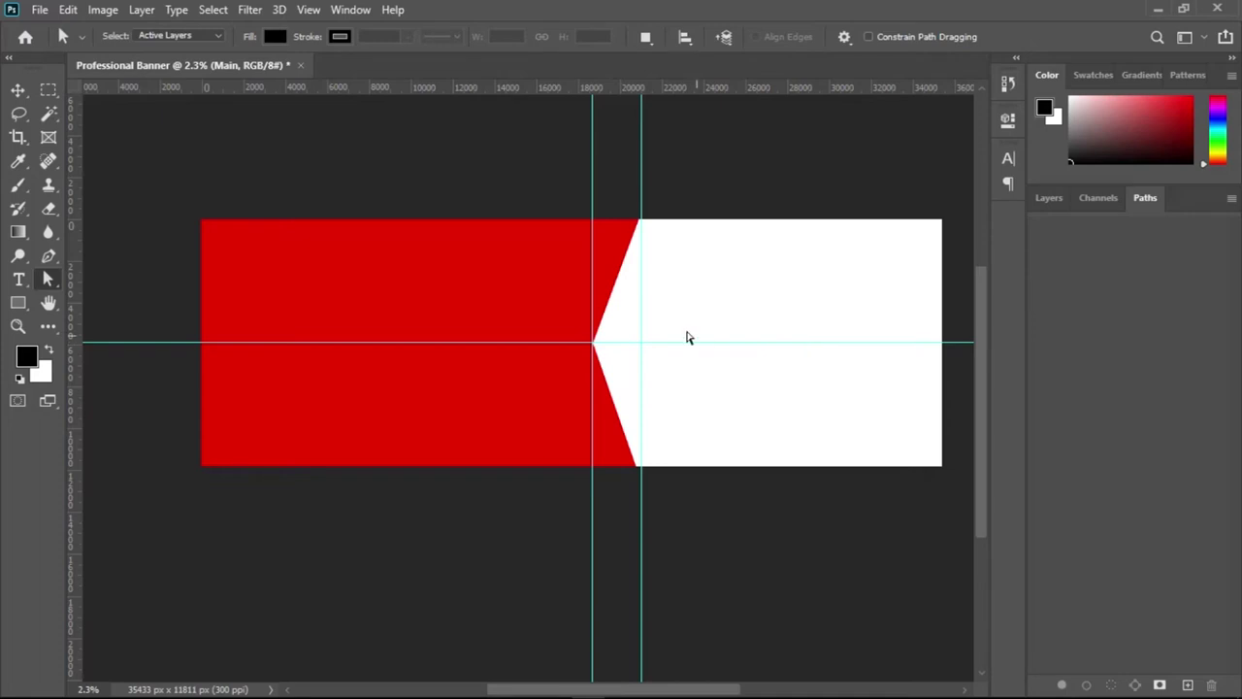
{"action": "left_click_drag", "start_coordinate": [453, 285], "coordinate": [477, 291]}
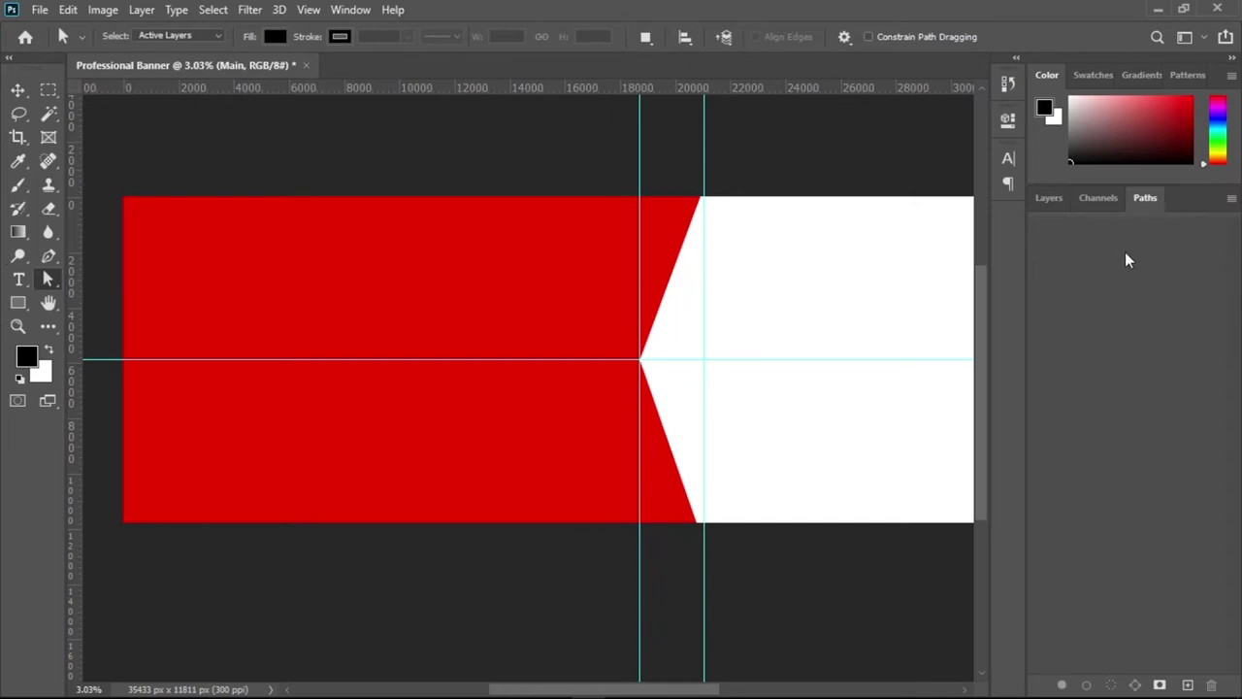
{"action": "left_click", "coordinate": [1045, 198]}
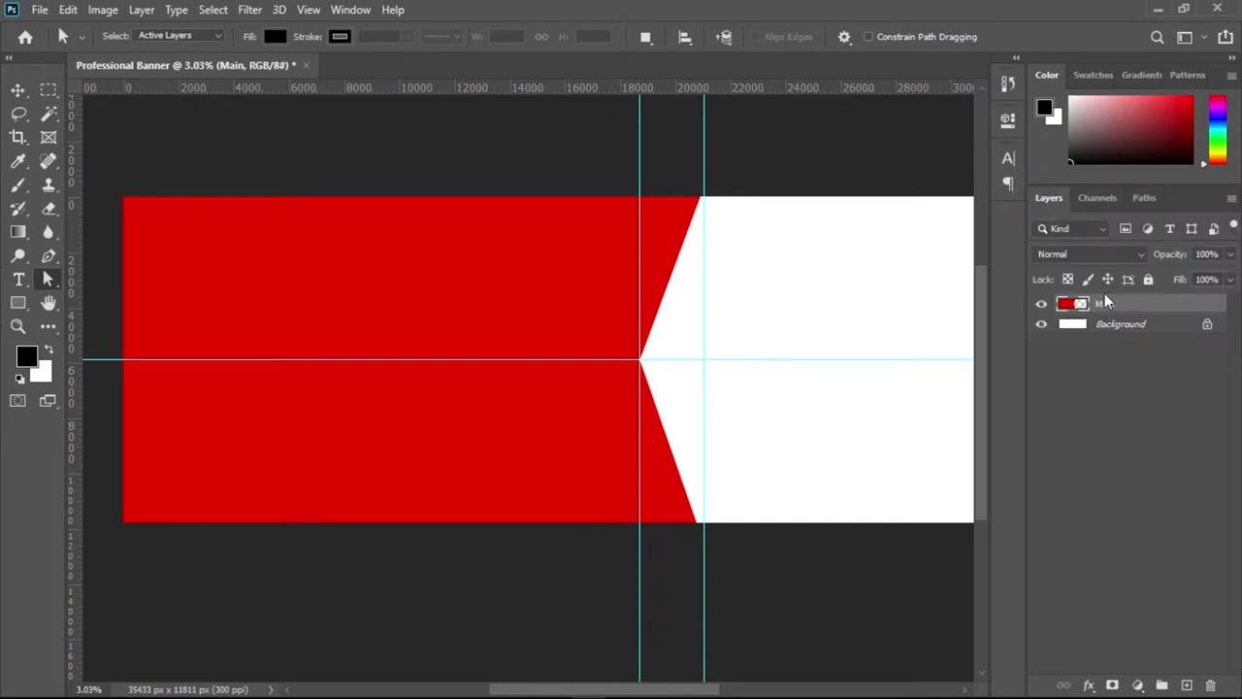
{"action": "scroll", "coordinate": [608, 323], "scroll_direction": "down", "scroll_amount": 2}
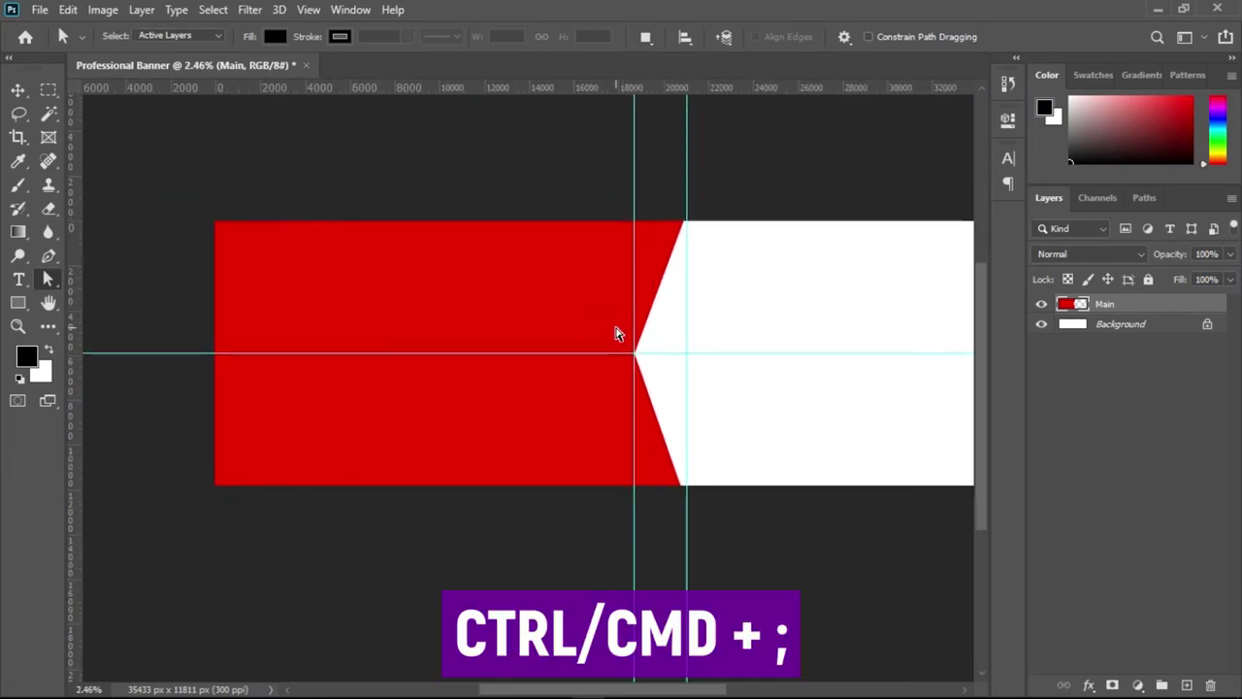
{"action": "key", "text": "ctrl+semicolon"}
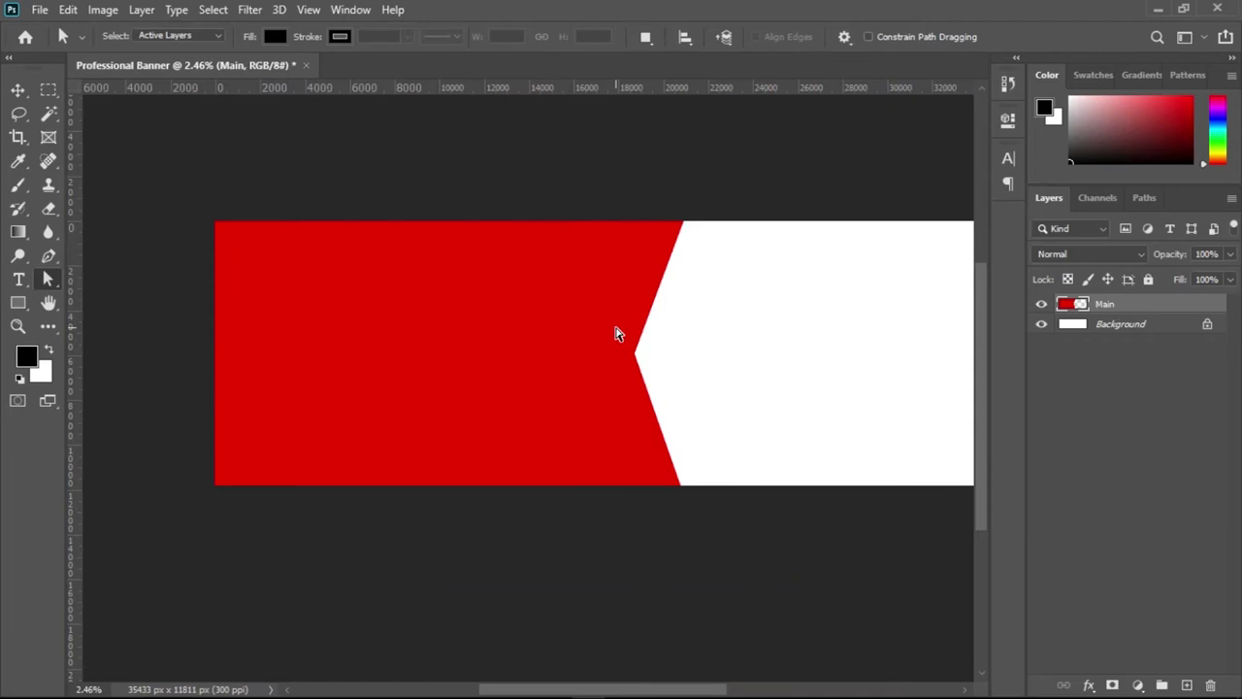
- Set the foreground colour to #1d1e16
{"action": "left_click_drag", "start_coordinate": [713, 363], "coordinate": [669, 328]}
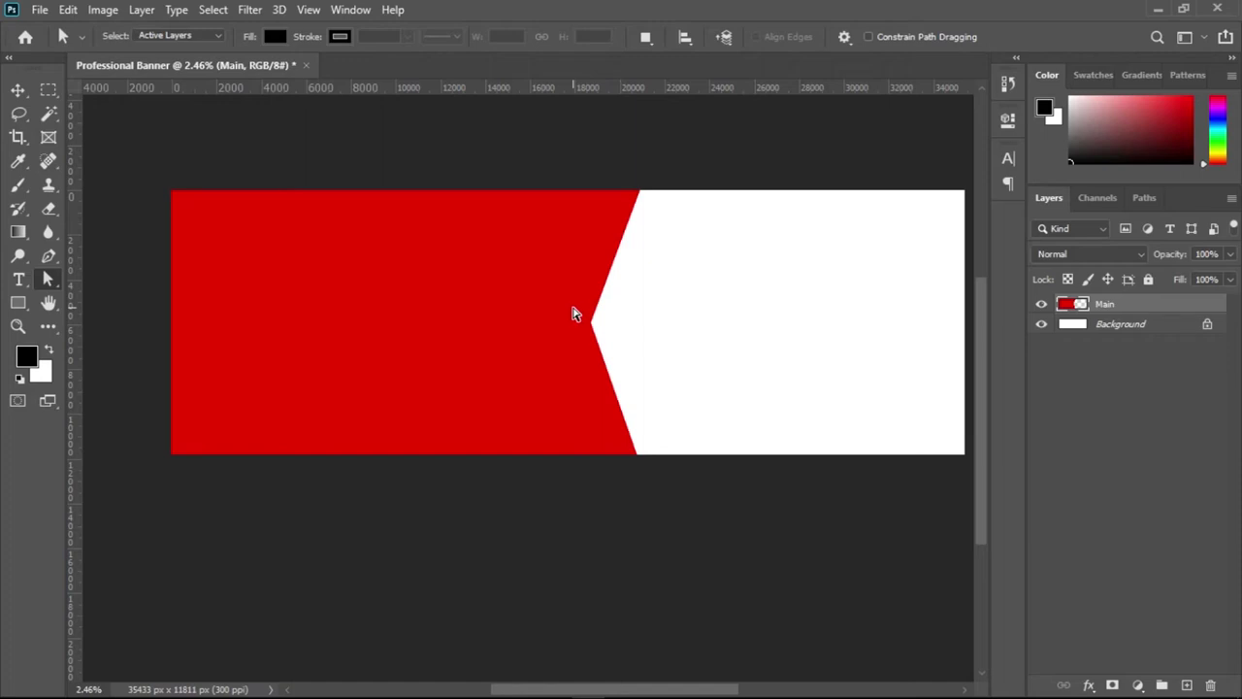
{"action": "left_click", "coordinate": [26, 358]}
{"action": "left_click_drag", "start_coordinate": [519, 173], "coordinate": [667, 117]}
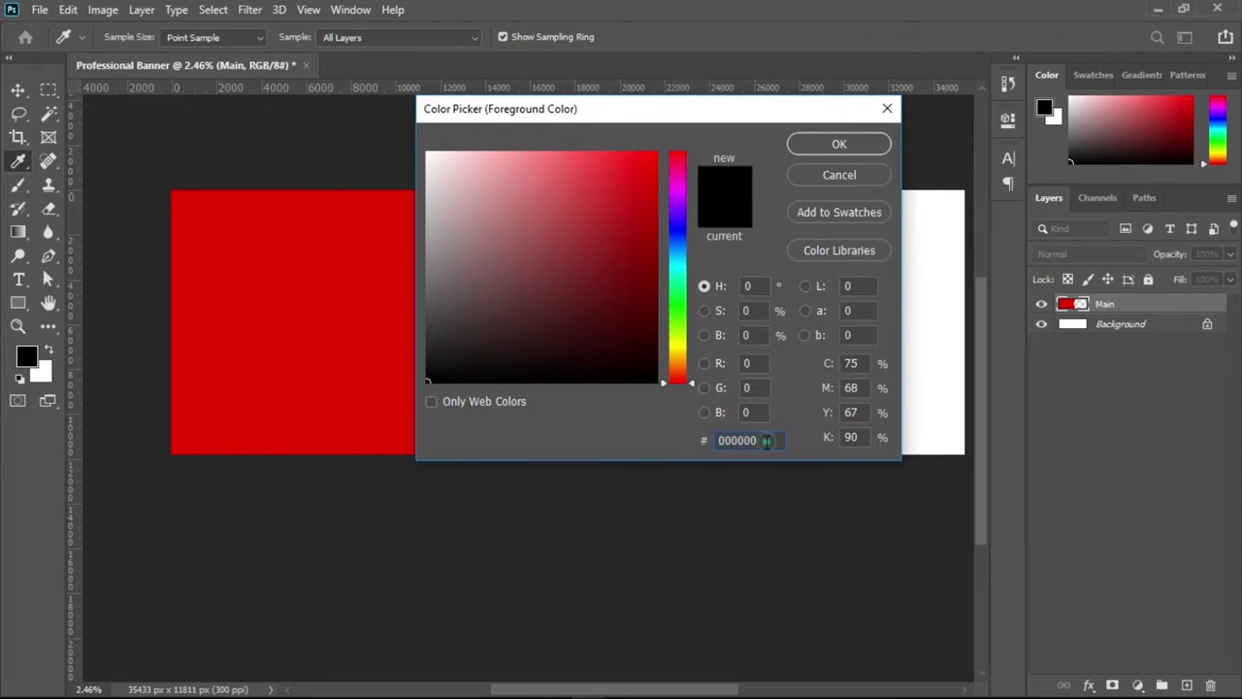
{"action": "key", "text": "BackSpace"}
{"action": "type", "text": "1d"}
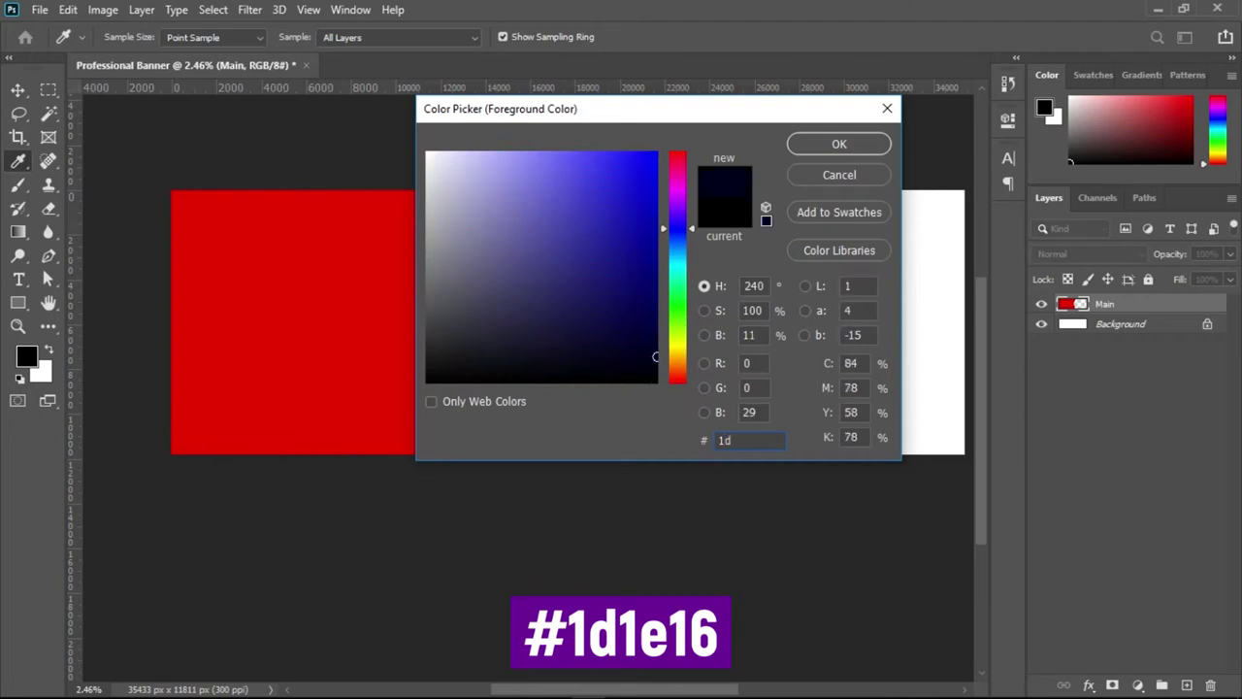
{"action": "type", "text": "1e1"}
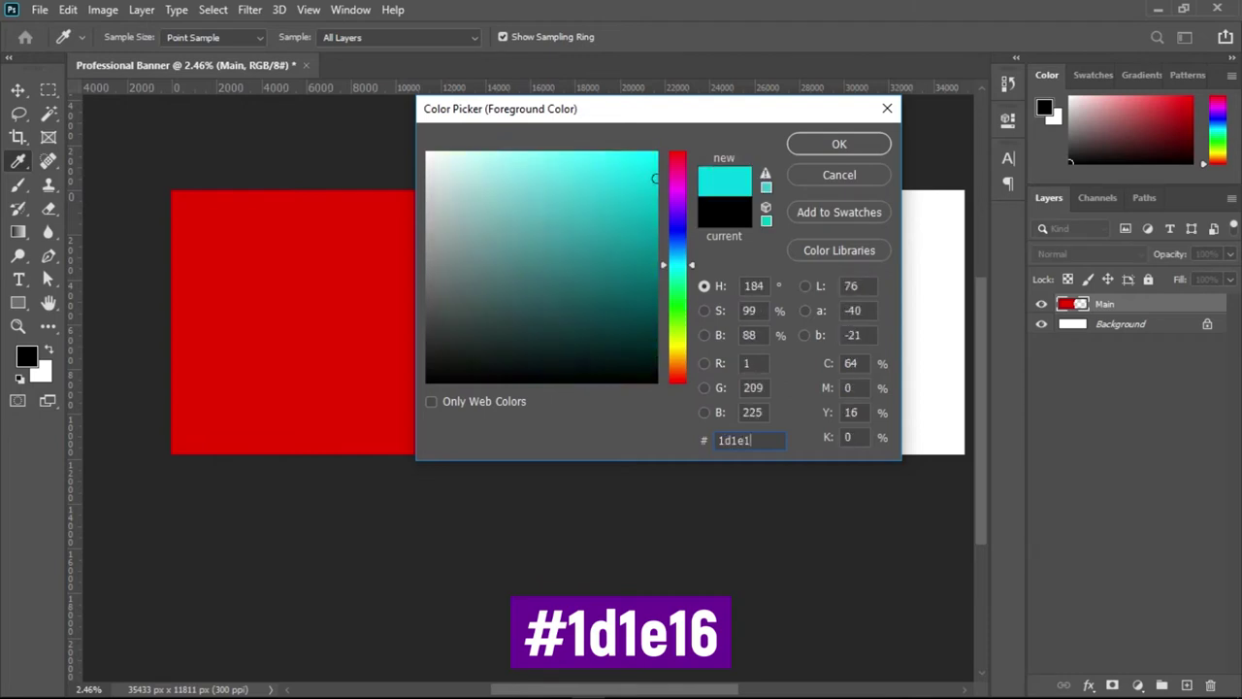
{"action": "type", "text": "6"}
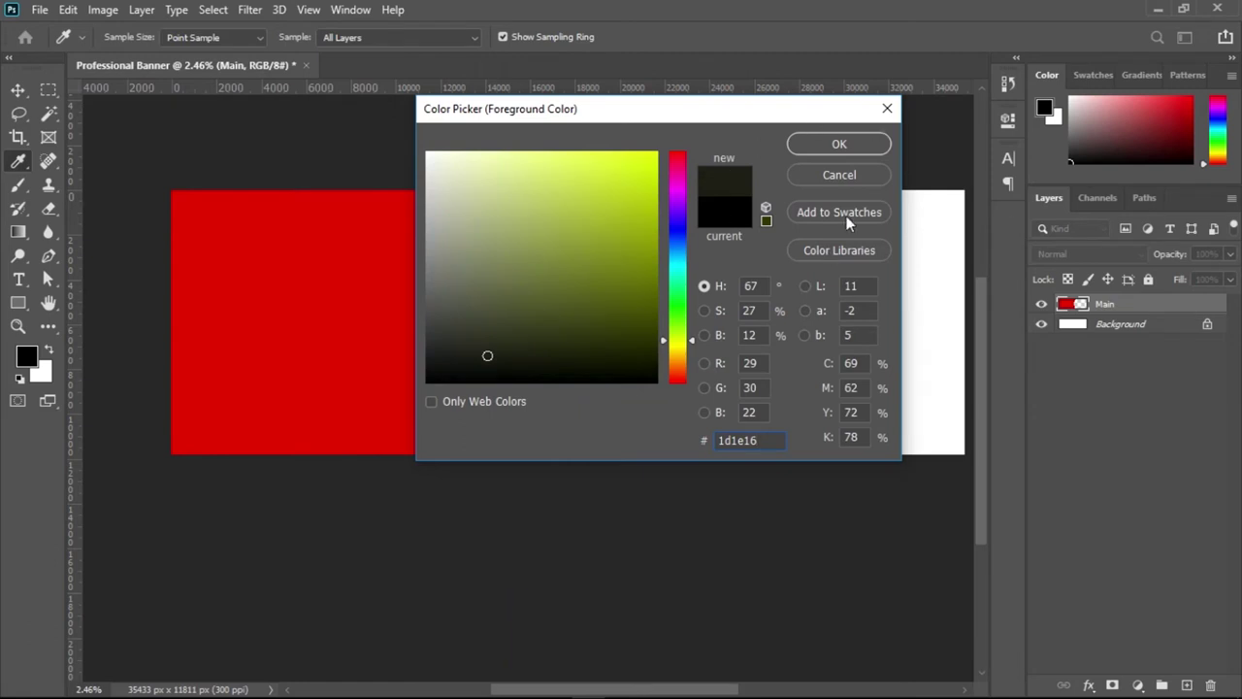
{"action": "left_click", "coordinate": [838, 144]}
- Recolour the red notched shape on the Main layer with the dark foreground colour using the Paint Bucket tool
{"action": "key", "text": "a"}
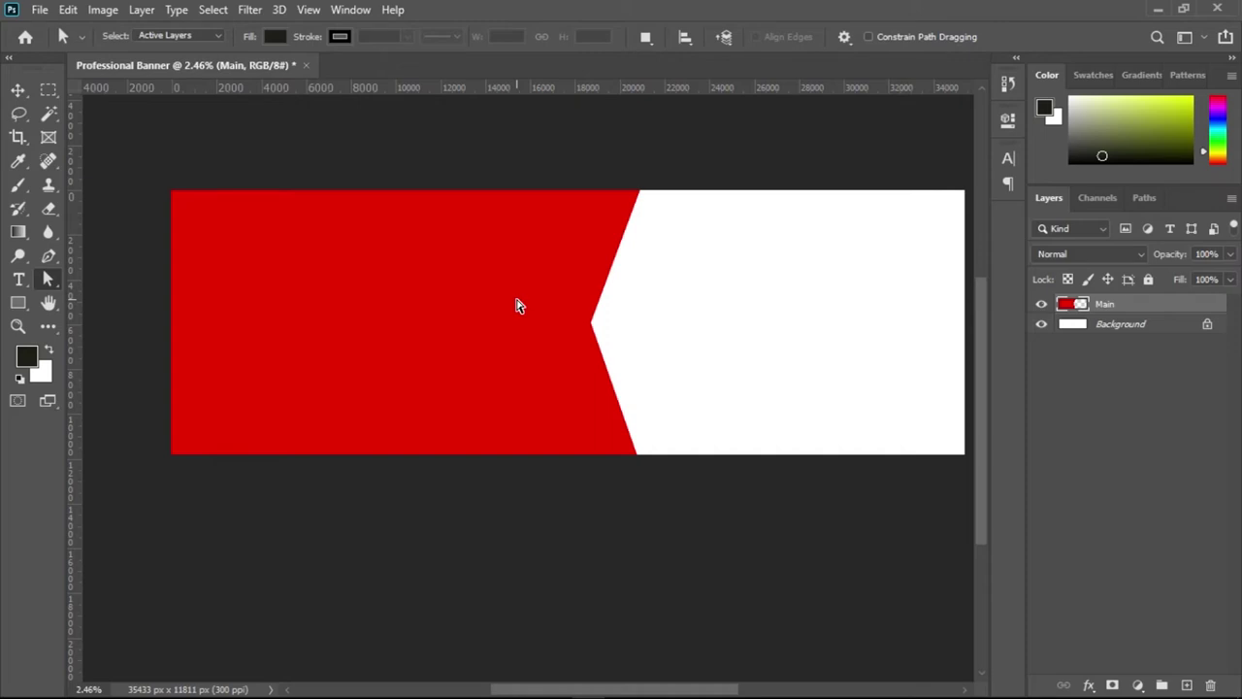
{"action": "key", "text": "i"}
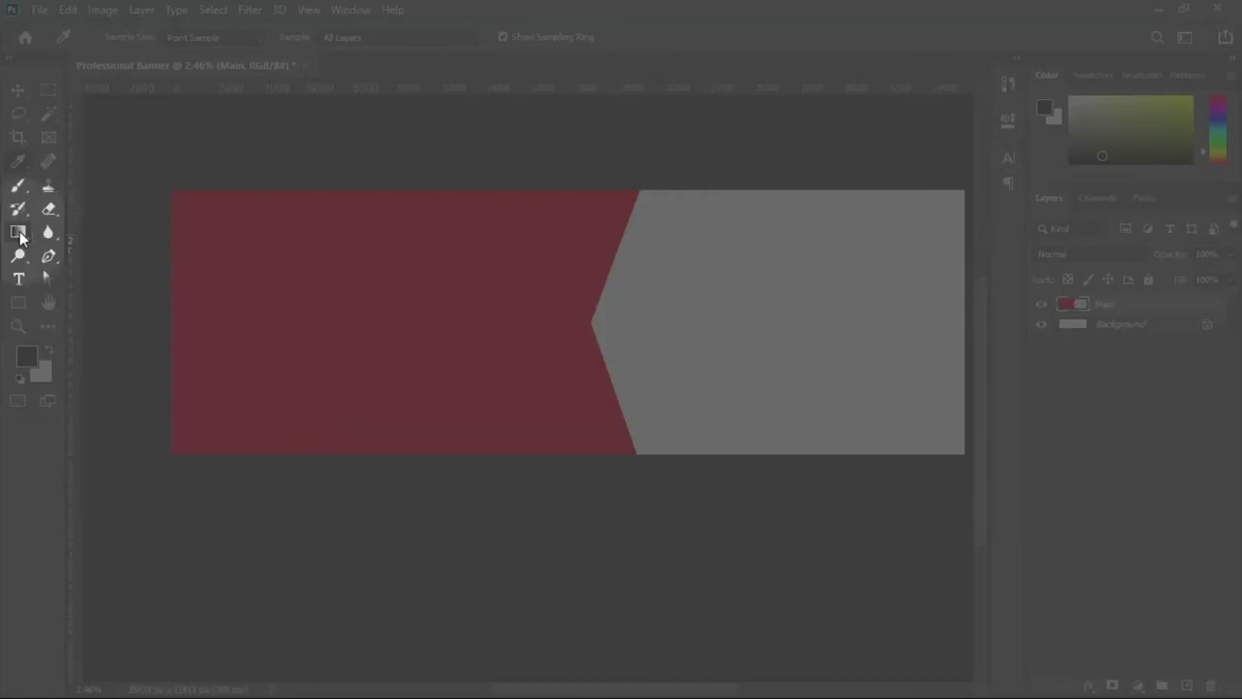
{"action": "left_click", "coordinate": [19, 234]}
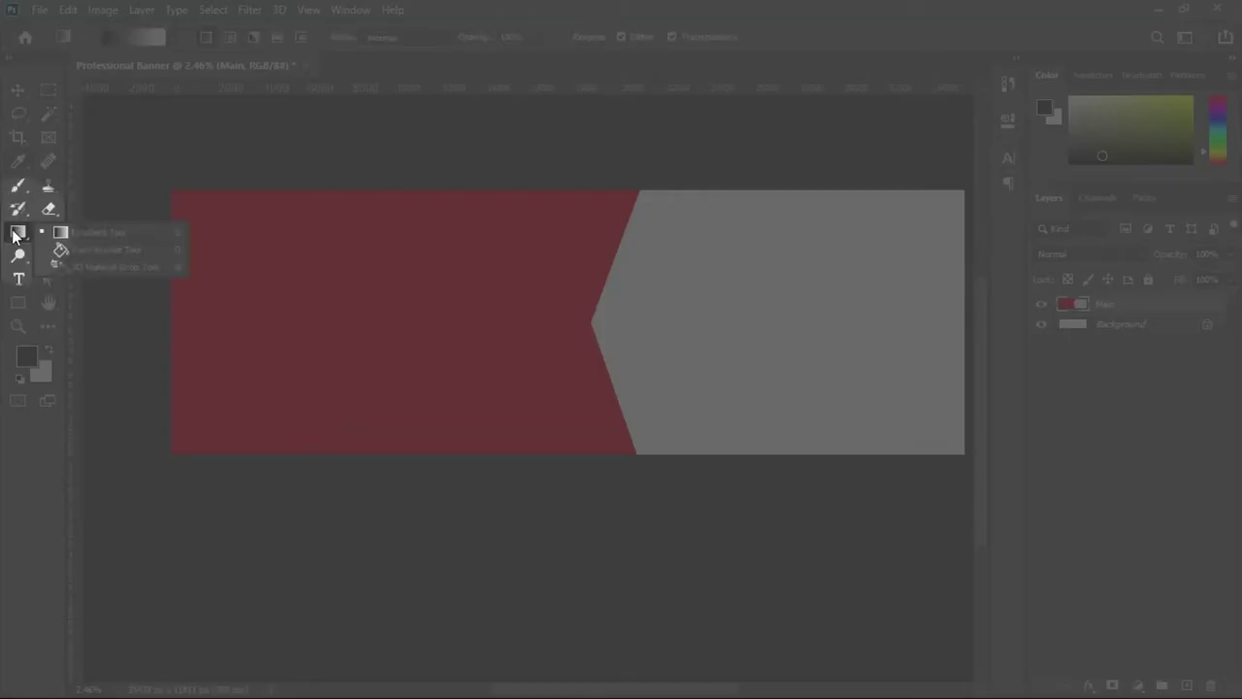
{"action": "left_click", "coordinate": [98, 248]}
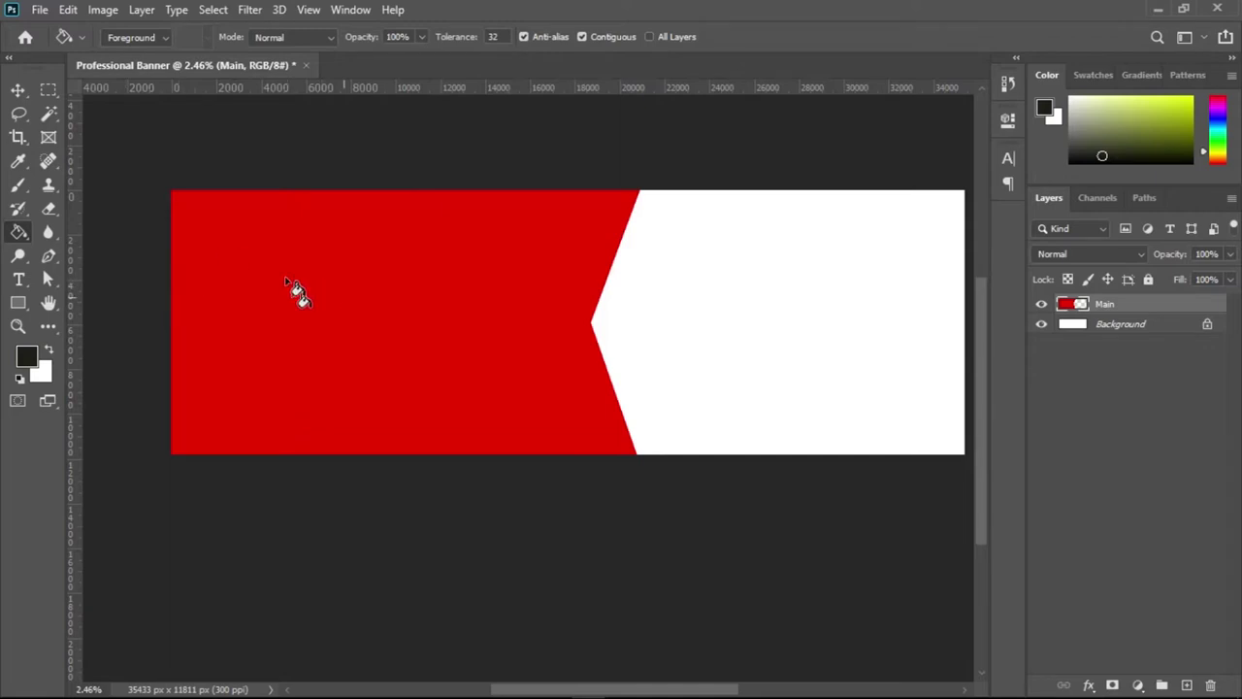
{"action": "left_click", "coordinate": [361, 331]}
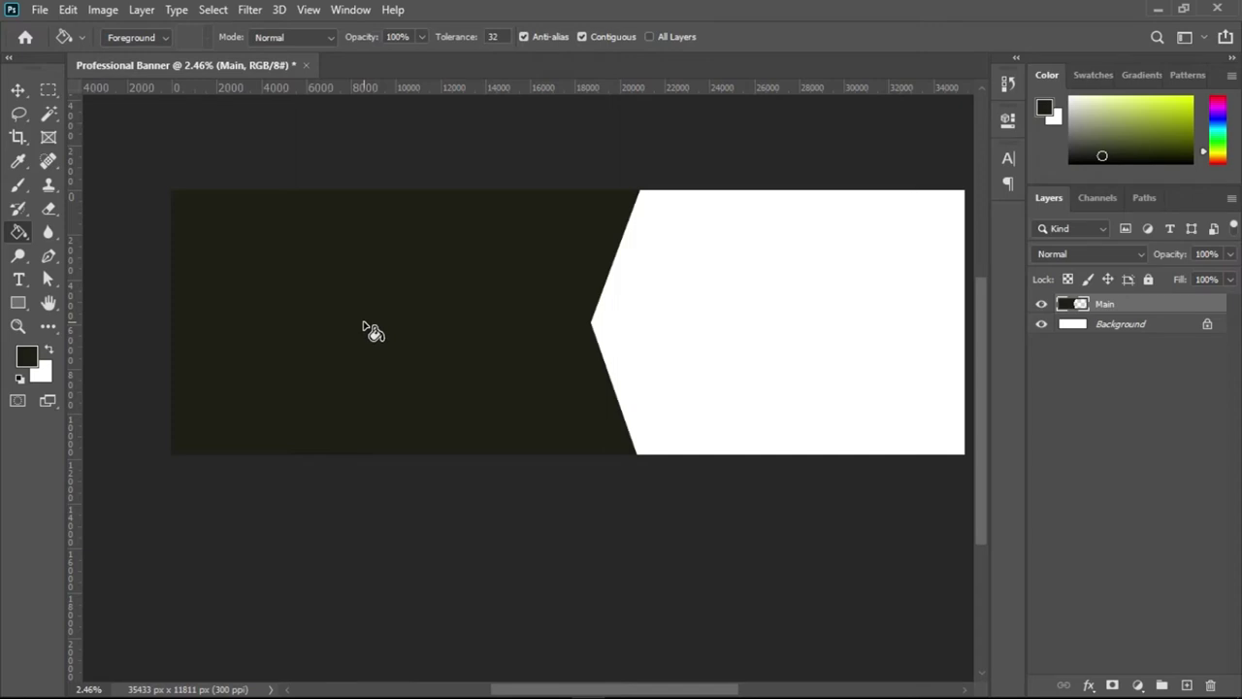
- Duplicate the Main layer and shift the copy horizontally slightly to the right of the original shape
{"action": "key", "text": "v"}
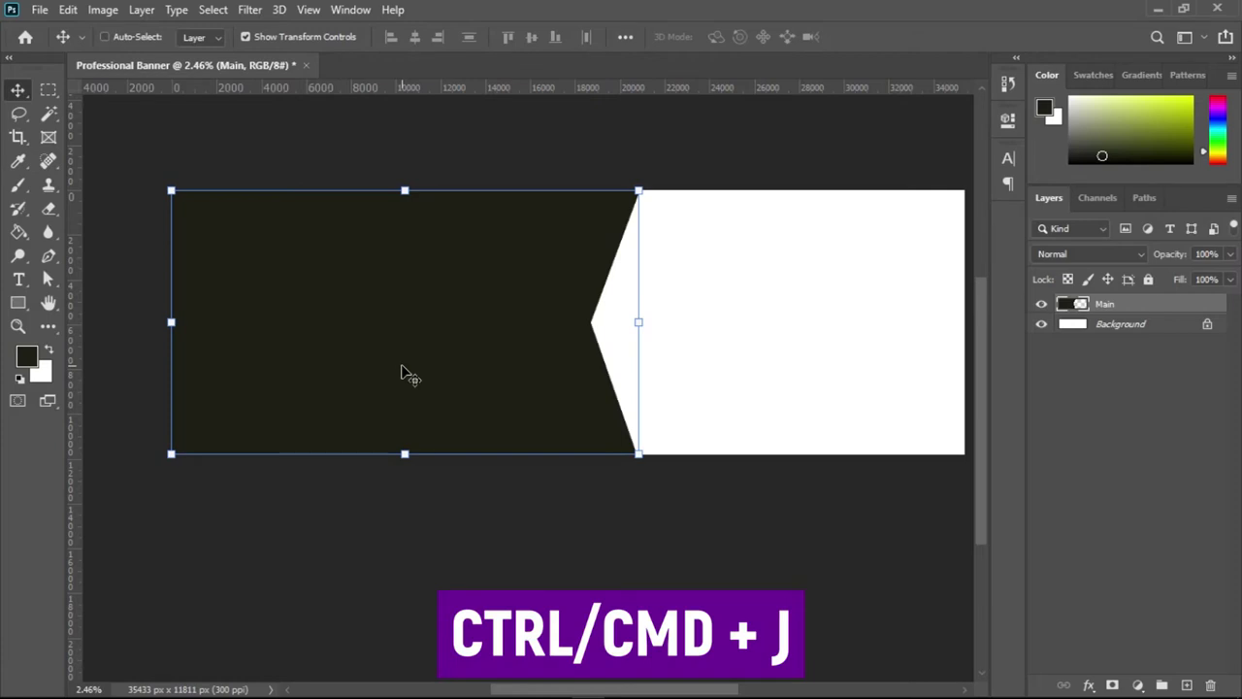
{"action": "key", "text": "ctrl+j"}
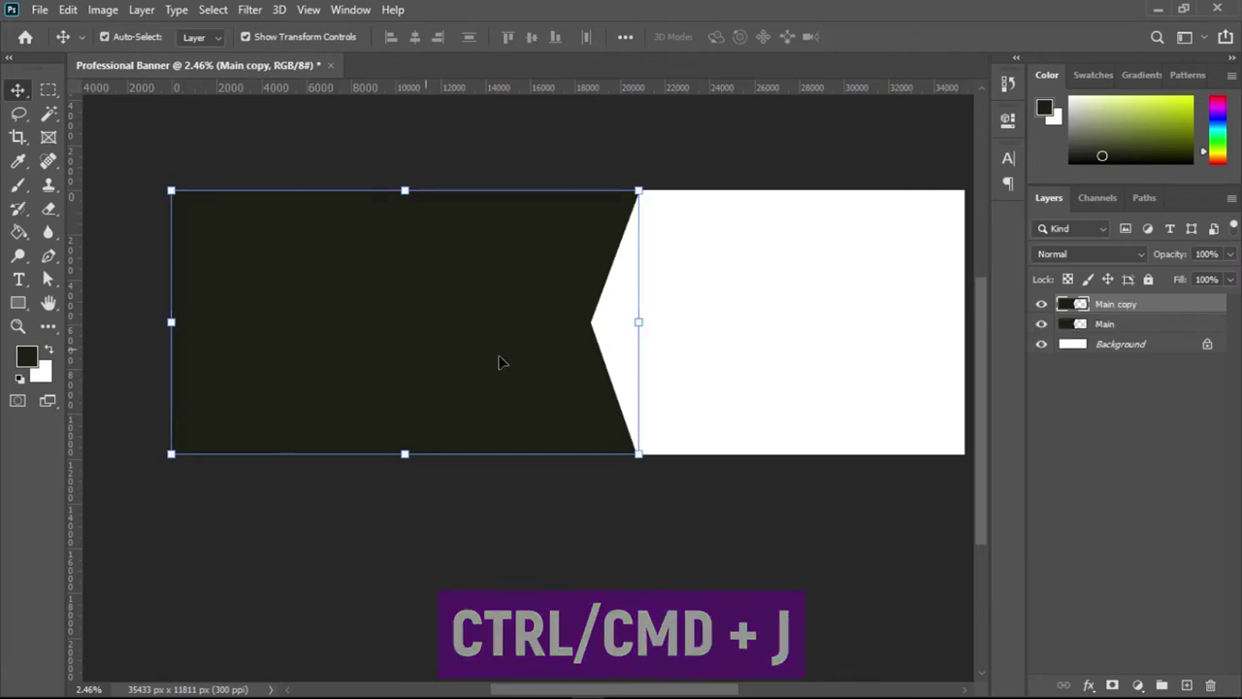
{"action": "key", "text": "ctrl+h"}
{"action": "left_click_drag", "start_coordinate": [450, 351], "coordinate": [466, 346]}
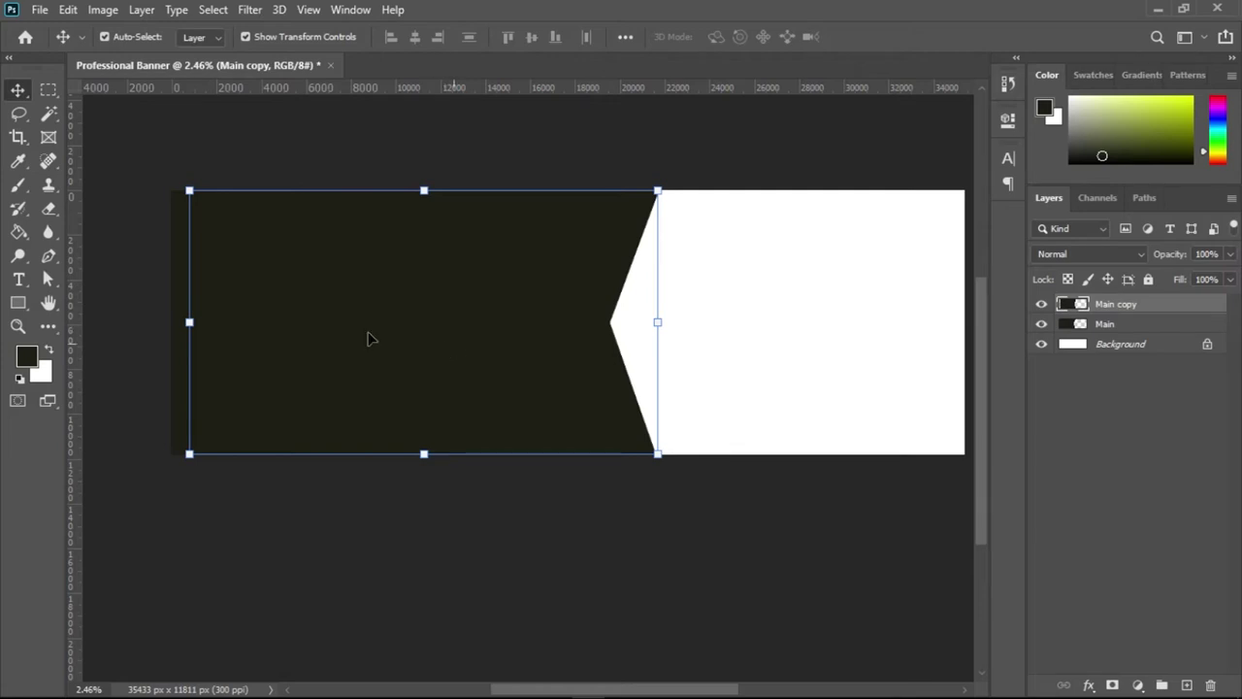
- Set the foreground colour to orange #ffa11b and fill the shape on the Main copy layer with the Paint Bucket tool
{"action": "left_click", "coordinate": [28, 357]}
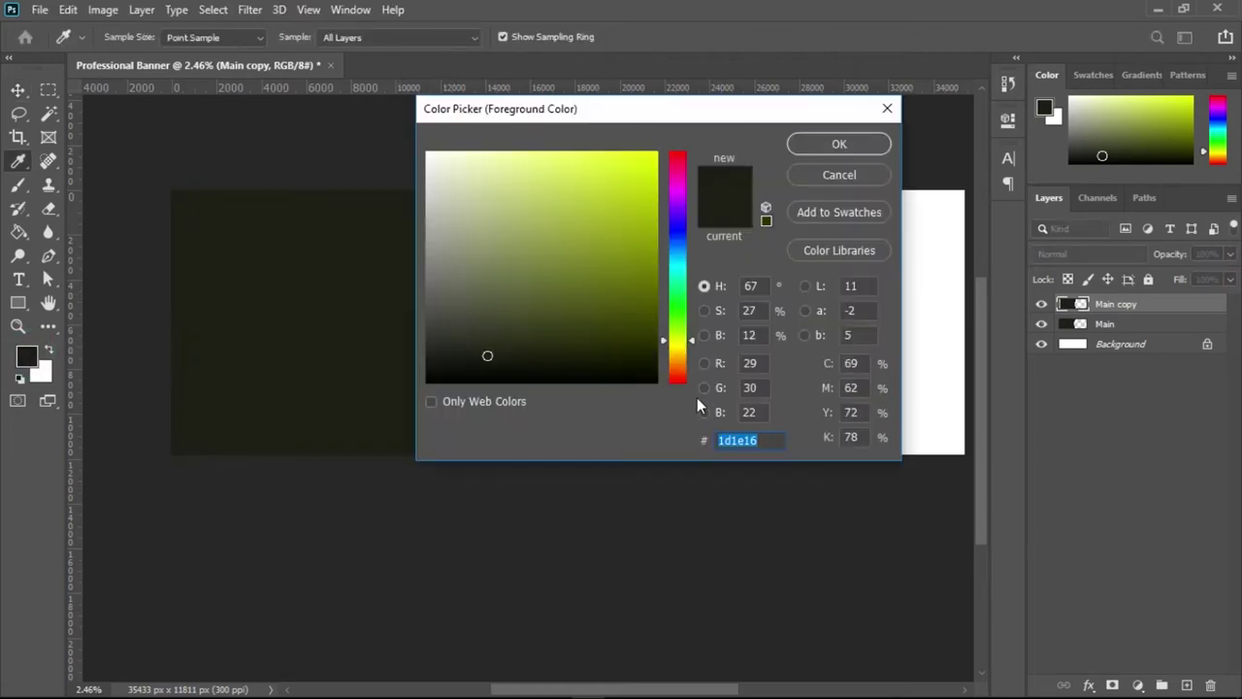
{"action": "key", "text": "BackSpace"}
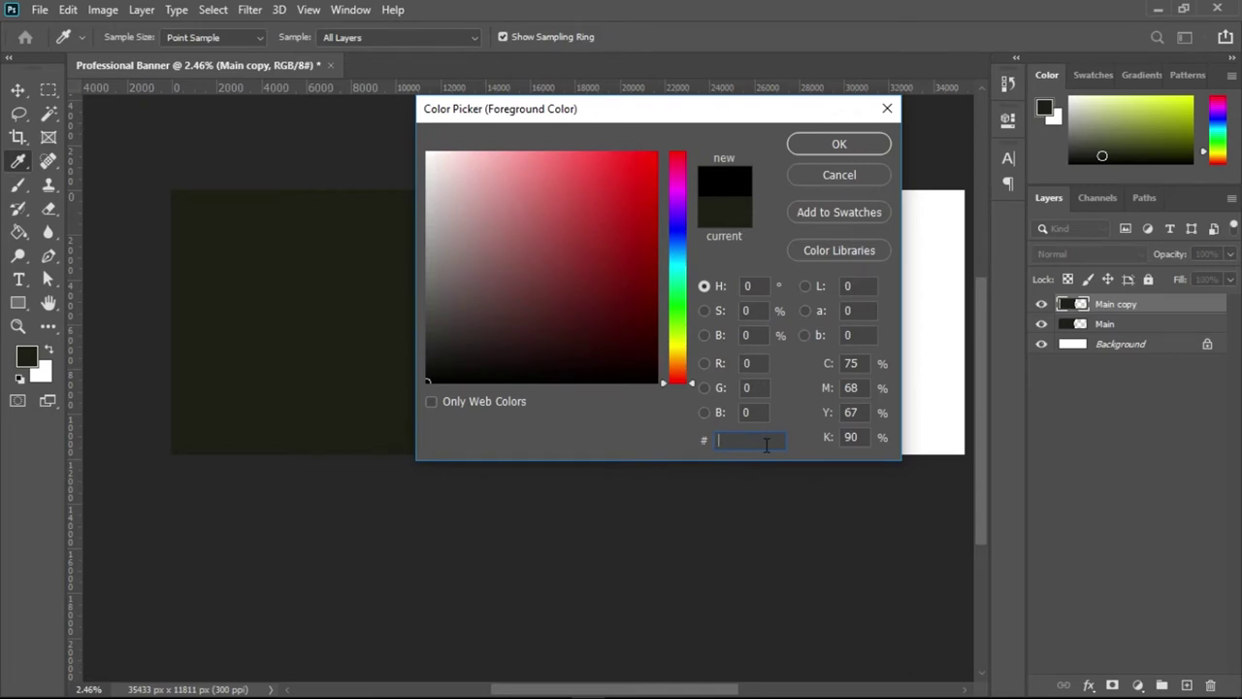
{"action": "type", "text": "f"}
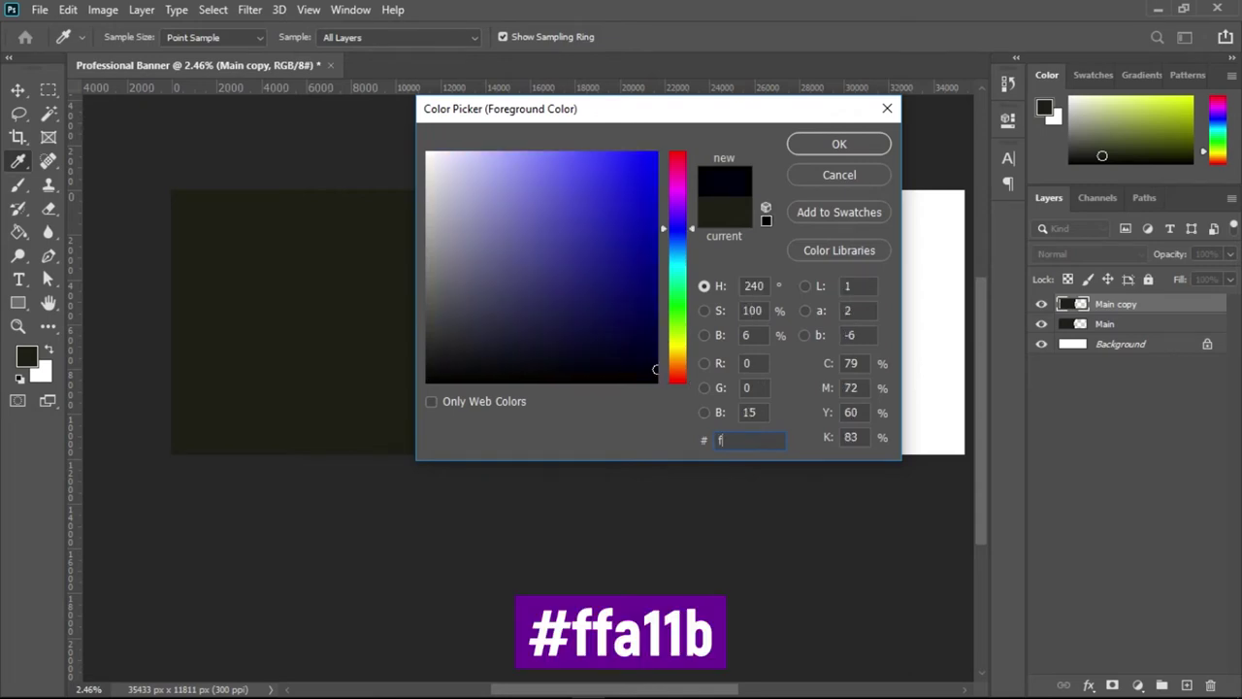
{"action": "type", "text": "fa"}
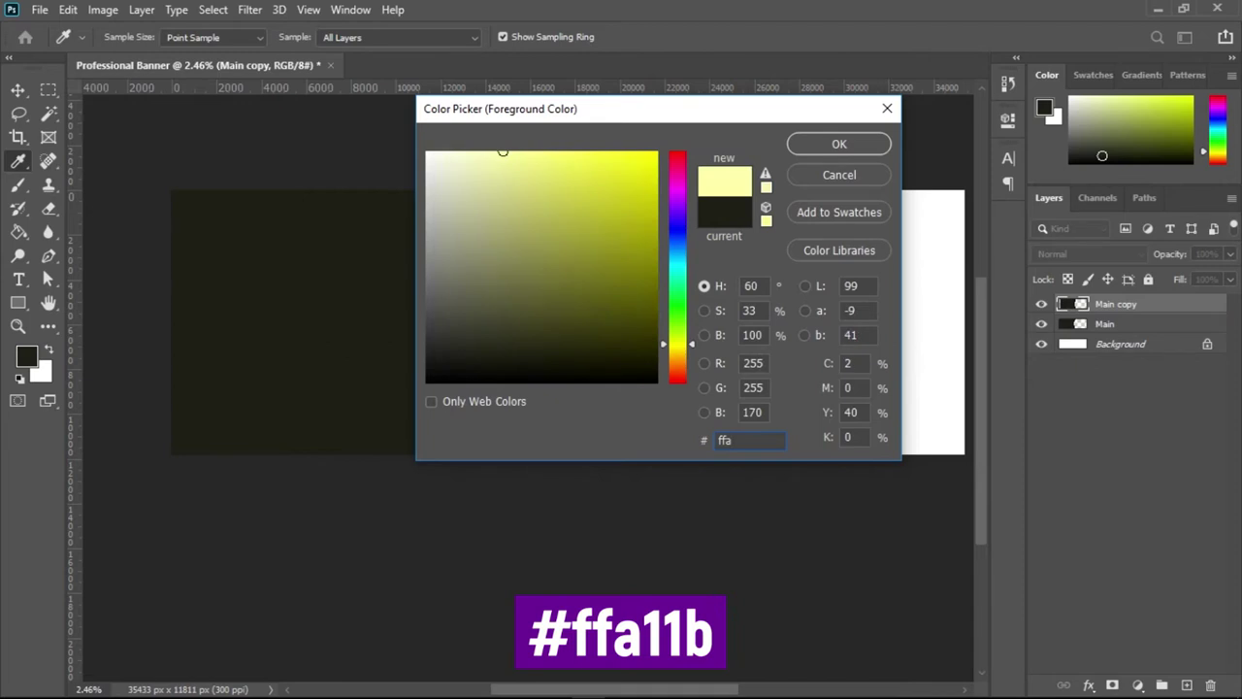
{"action": "type", "text": "11b"}
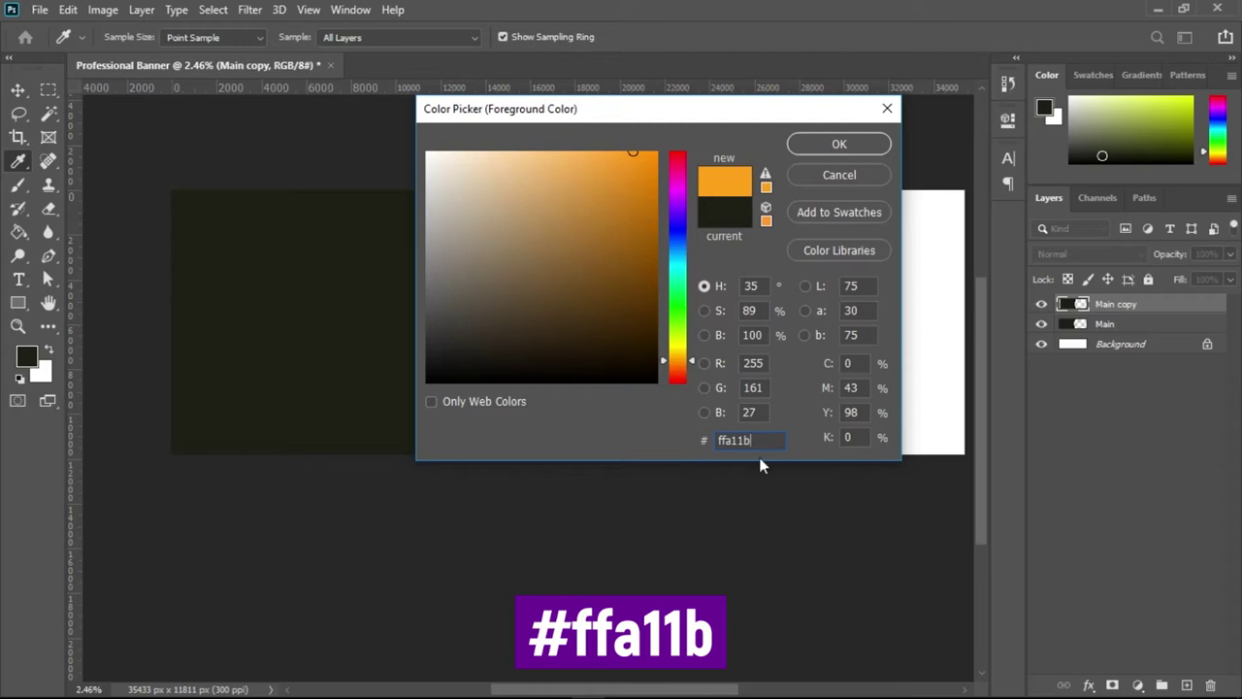
{"action": "left_click", "coordinate": [838, 144]}
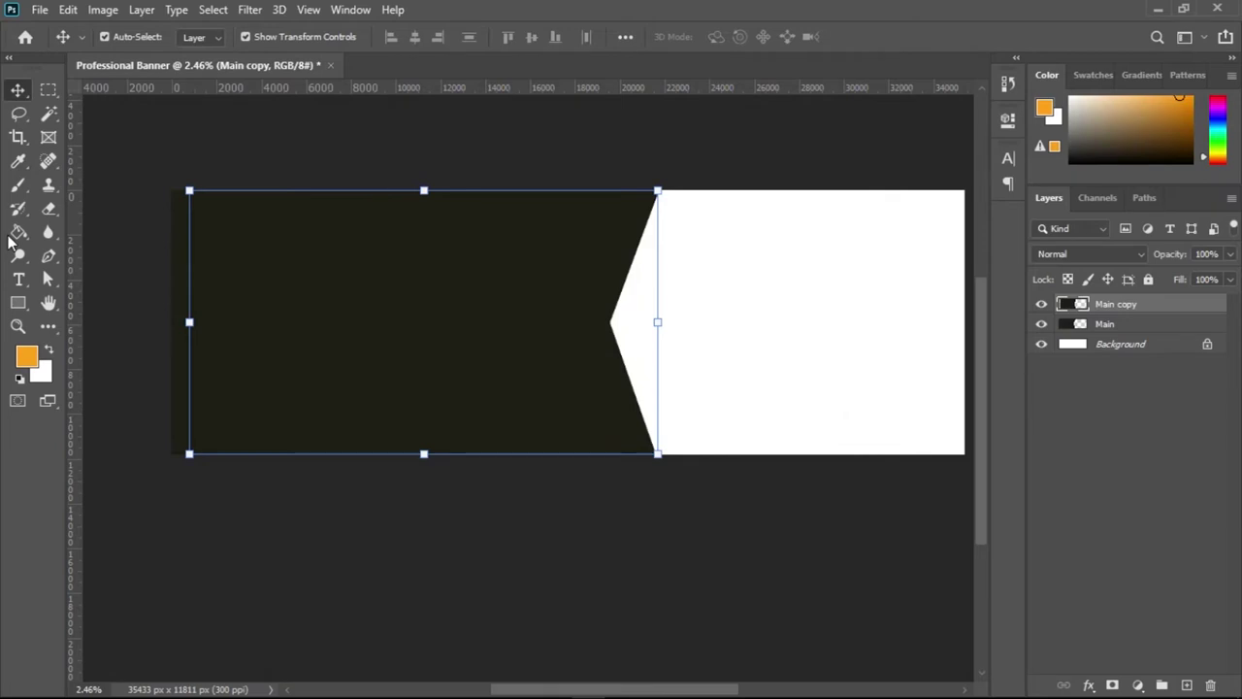
{"action": "left_click", "coordinate": [18, 232]}
{"action": "left_click", "coordinate": [416, 306]}
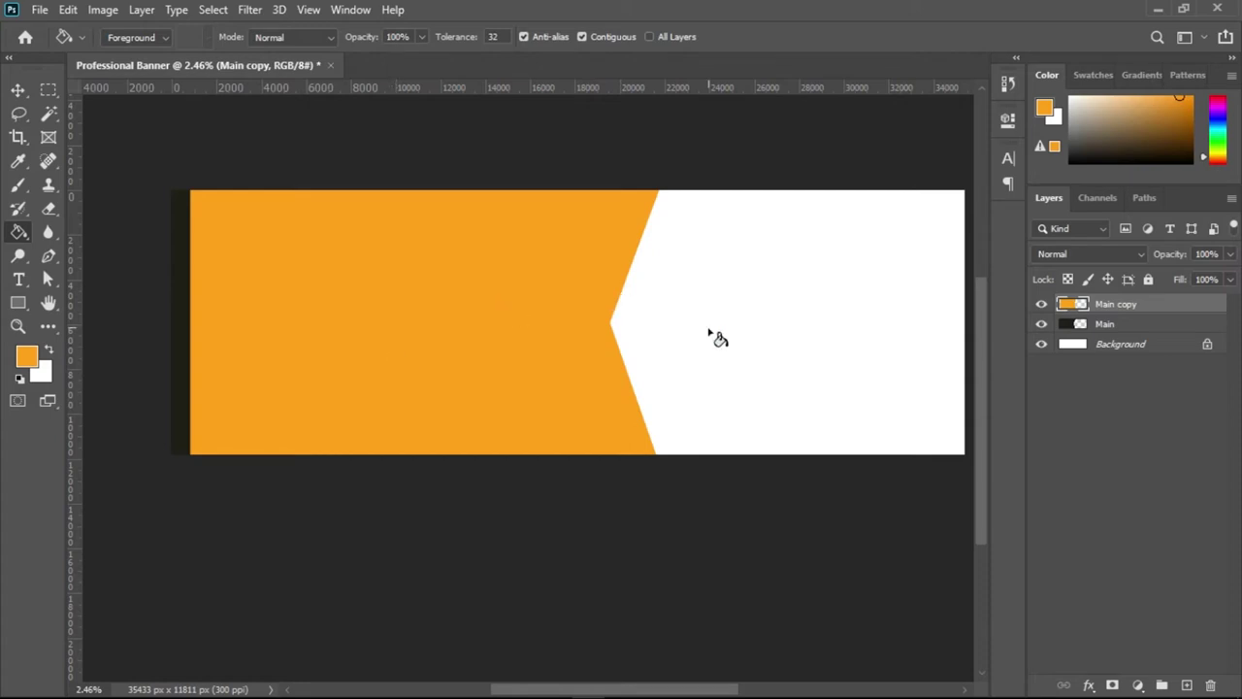
- Move the orange Main copy layer beneath the Main layer in the stacking order
{"action": "key", "text": "v"}
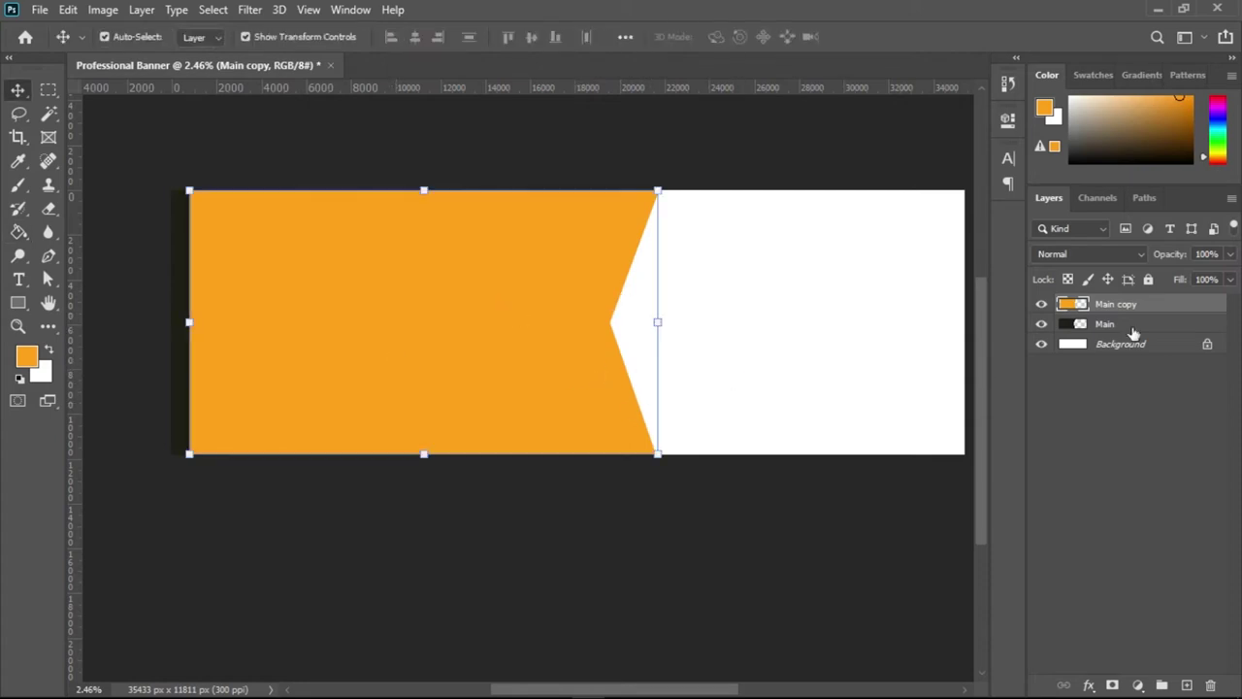
{"action": "left_click_drag", "start_coordinate": [1126, 304], "coordinate": [1129, 335]}
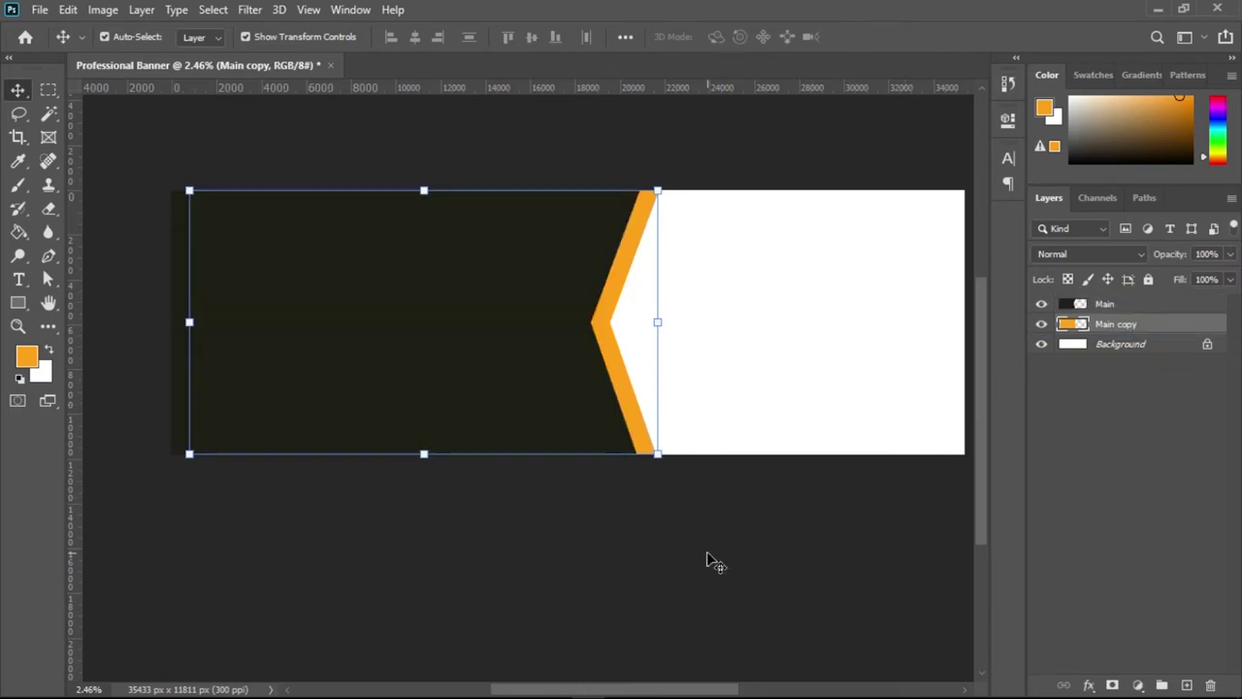
- Duplicate the dark Main layer, shift the copy right past the orange stripe, and place it directly beneath the Main copy layer
{"action": "left_click", "coordinate": [1101, 304]}
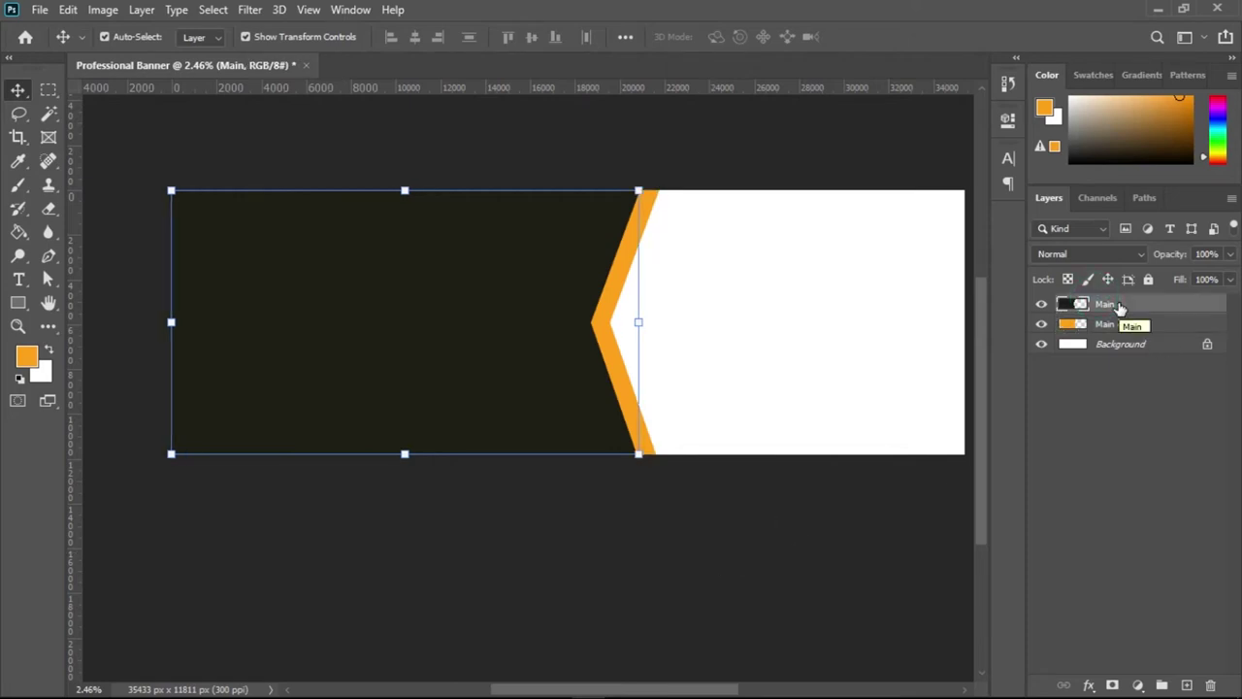
{"action": "key", "text": "ctrl+j"}
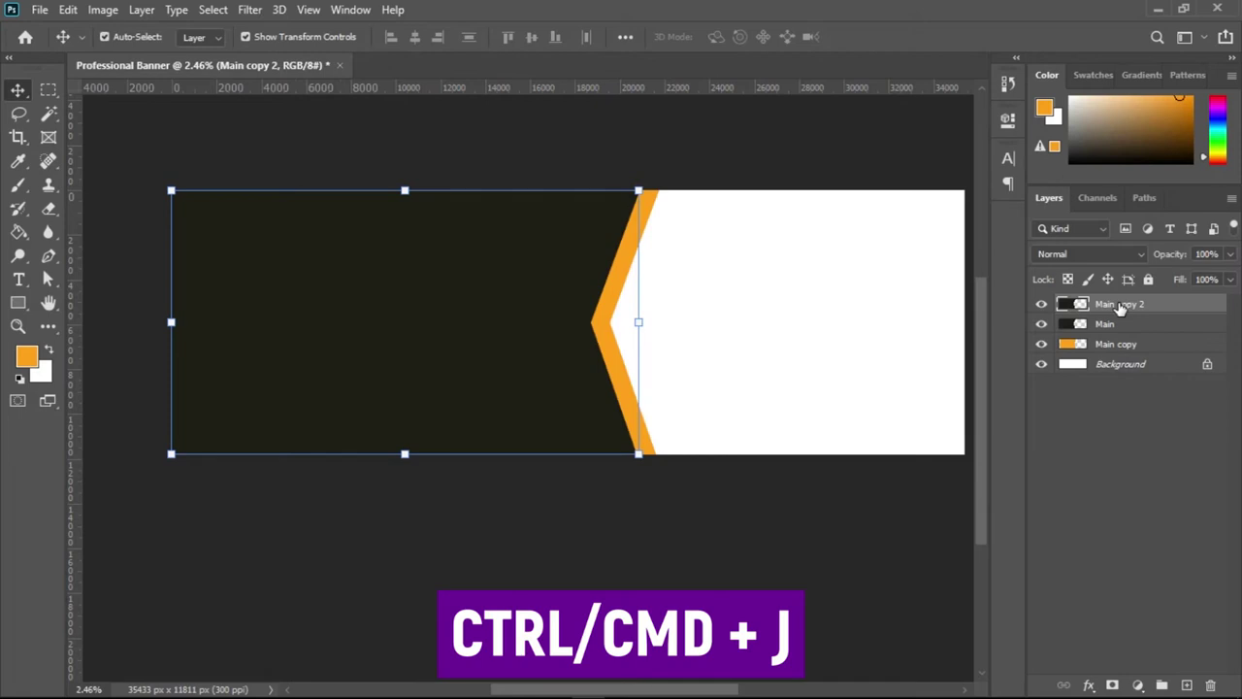
{"action": "left_click_drag", "start_coordinate": [457, 352], "coordinate": [496, 359]}
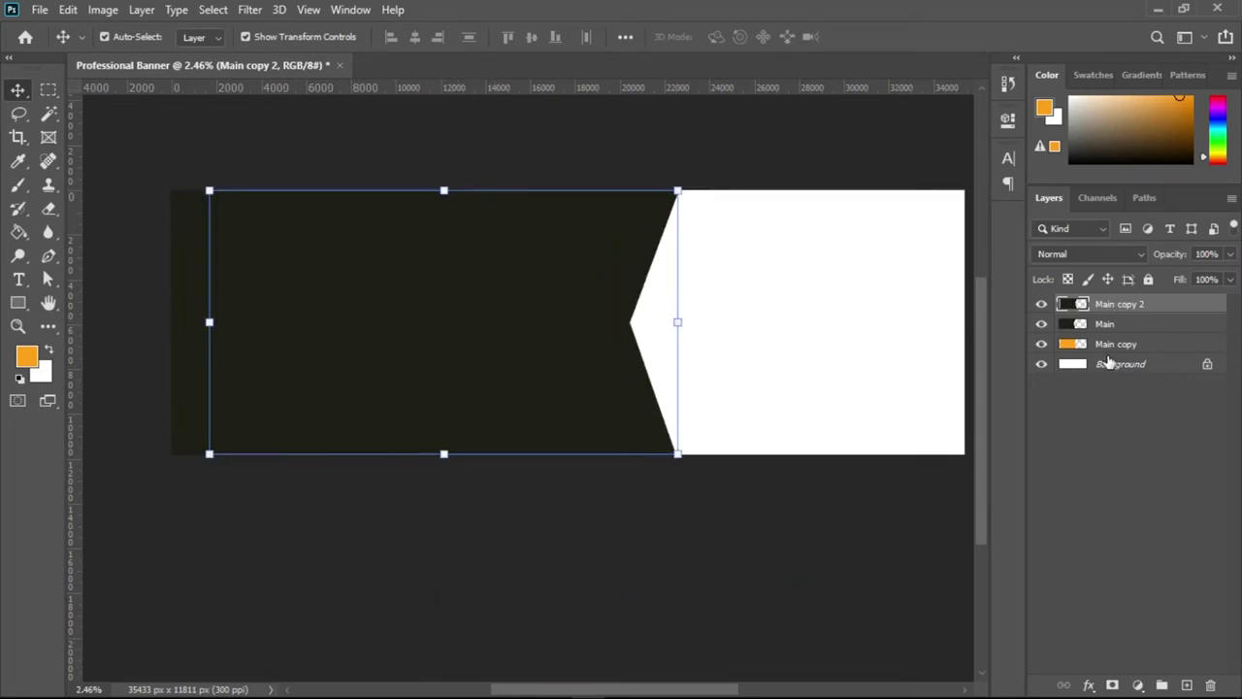
{"action": "left_click_drag", "start_coordinate": [1118, 304], "coordinate": [1122, 350]}
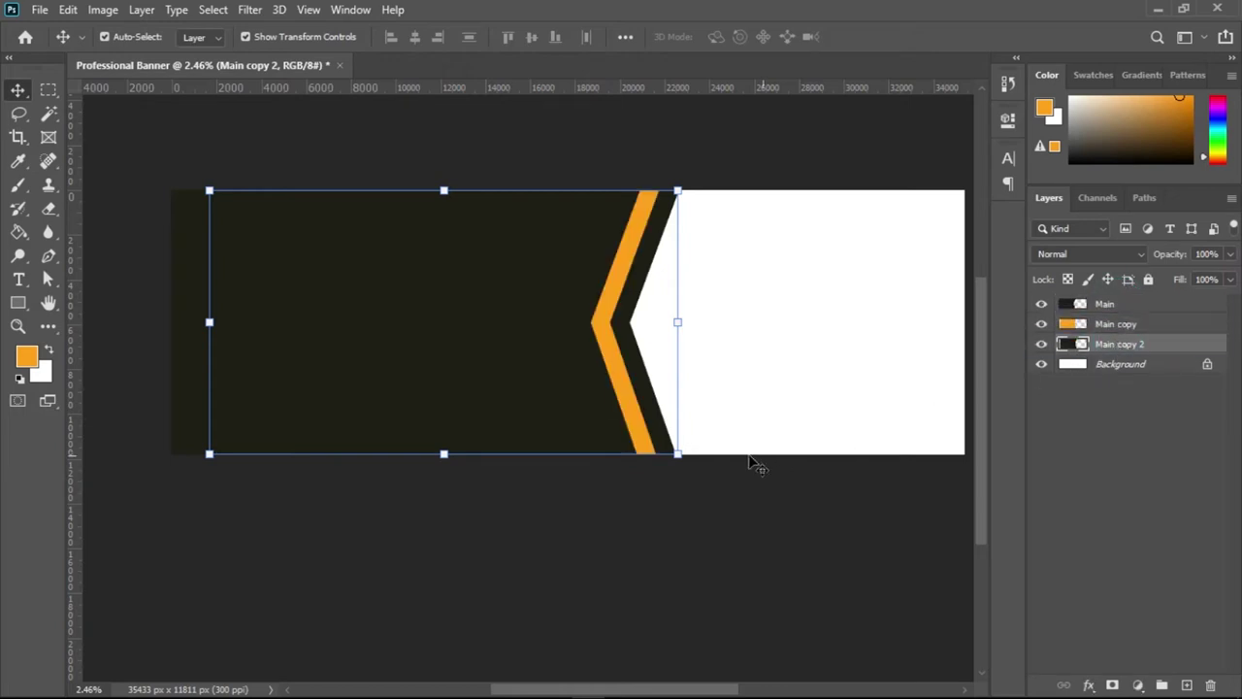
{"action": "key", "text": "ctrl+space"}
{"action": "left_click_drag", "start_coordinate": [599, 336], "coordinate": [749, 352]}
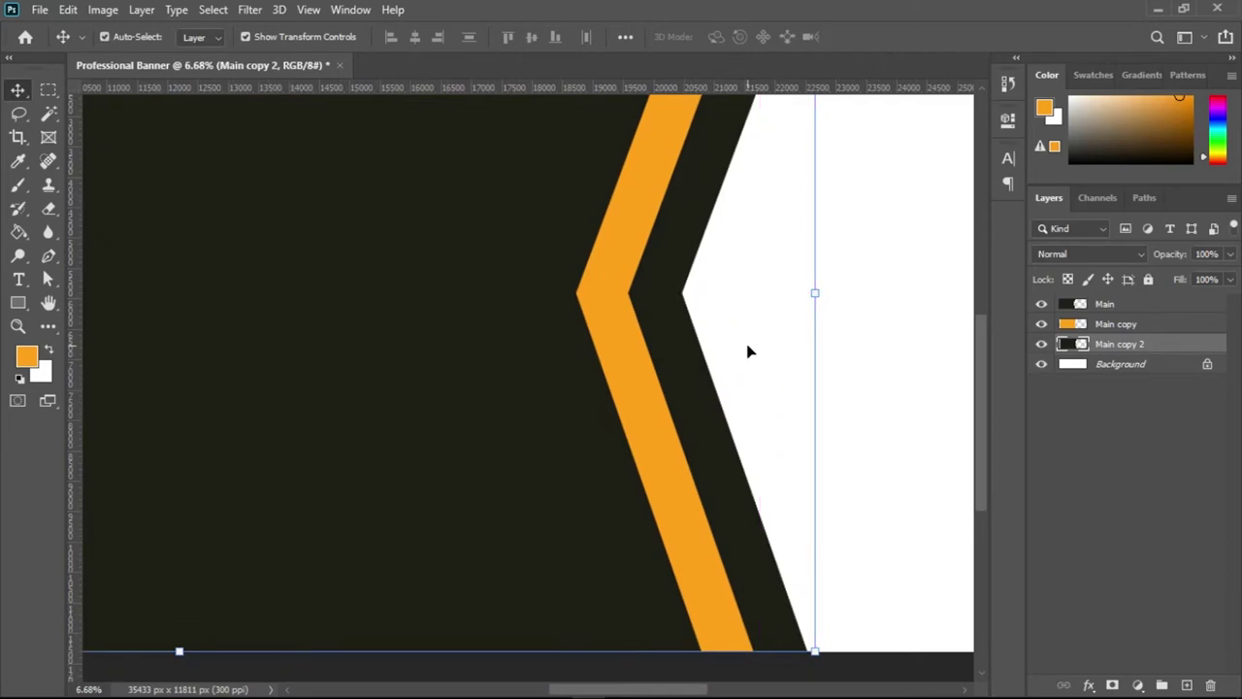
{"action": "mouse_move", "coordinate": [694, 418]}
{"action": "left_mouse_down"}
{"action": "mouse_move", "coordinate": [715, 407]}
{"action": "mouse_move", "coordinate": [699, 408]}
{"action": "left_mouse_up"}
{"action": "left_click_drag", "start_coordinate": [784, 435], "coordinate": [641, 439]}
{"action": "left_click", "coordinate": [688, 554], "text": "ctrl"}
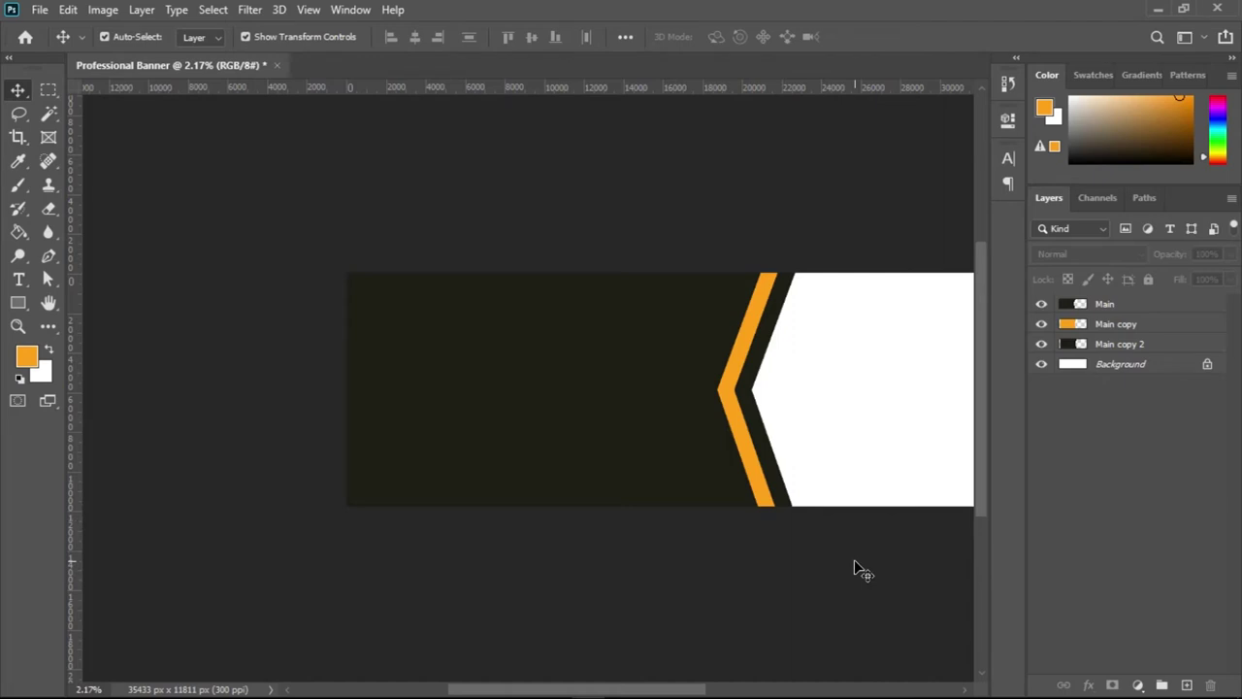
{"action": "scroll", "coordinate": [607, 491], "scroll_direction": "up", "scroll_amount": 2}
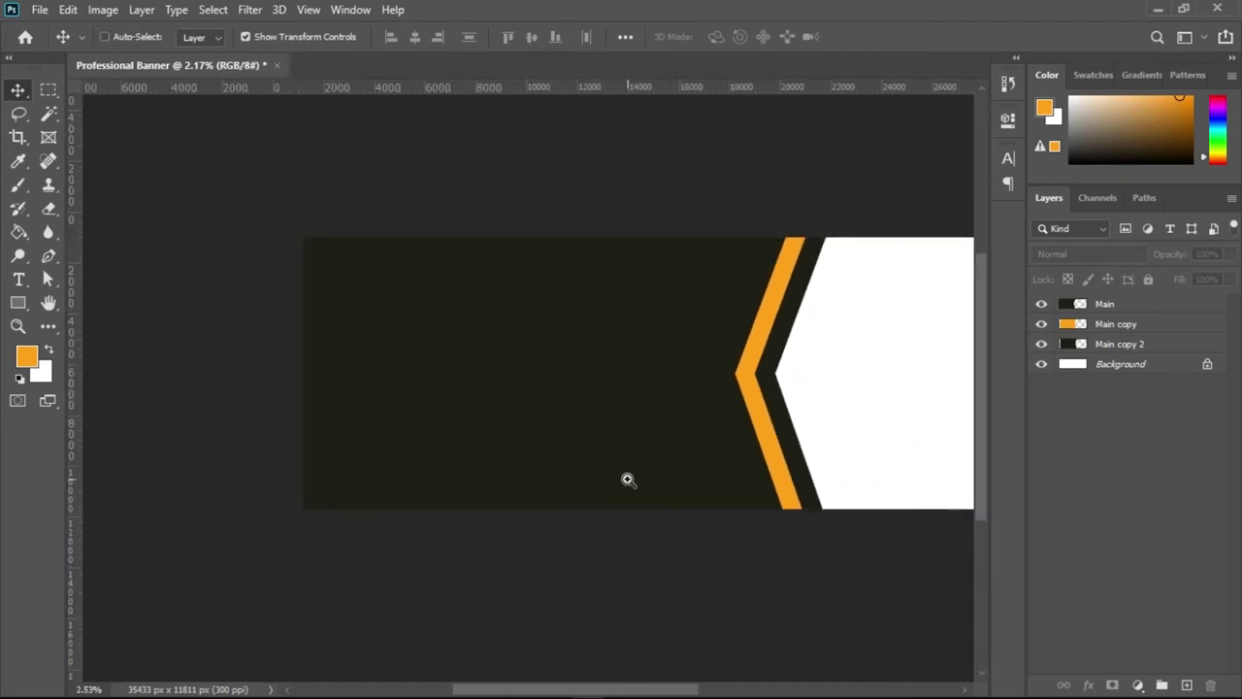
{"action": "left_click_drag", "start_coordinate": [842, 506], "coordinate": [742, 477]}
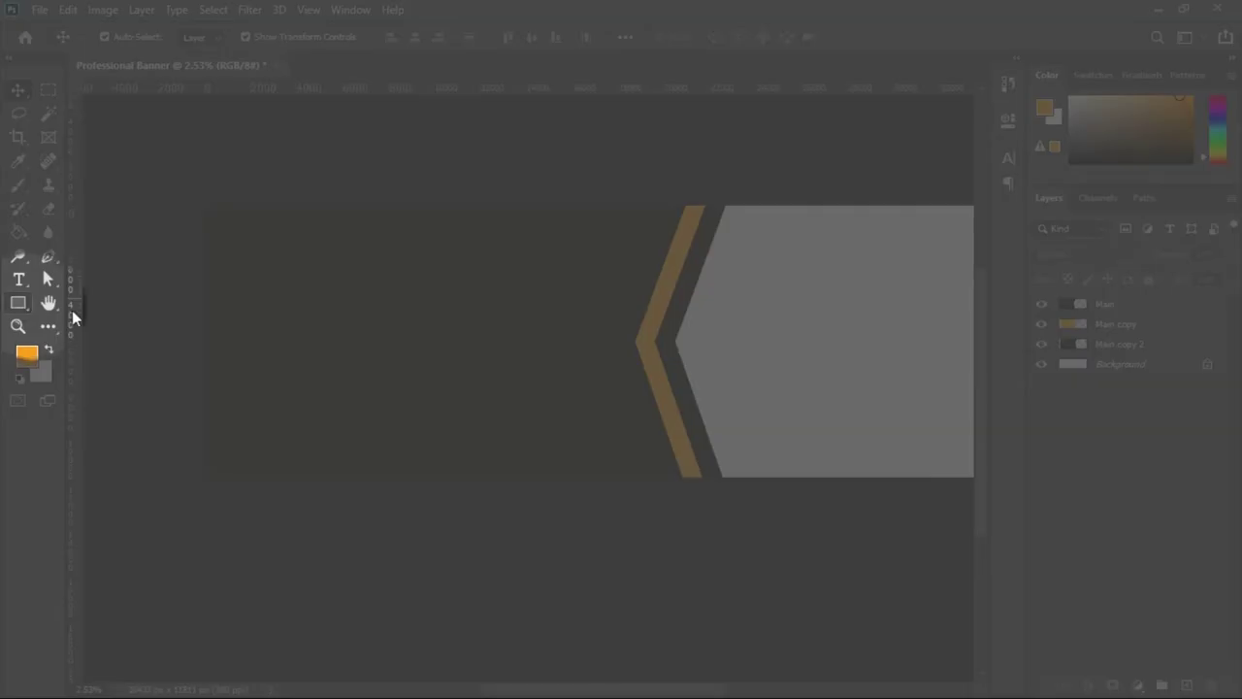
- Draw a small upright orange rectangle with the Rectangle Tool near the lower edge of the dark area
{"action": "left_click", "coordinate": [18, 303]}
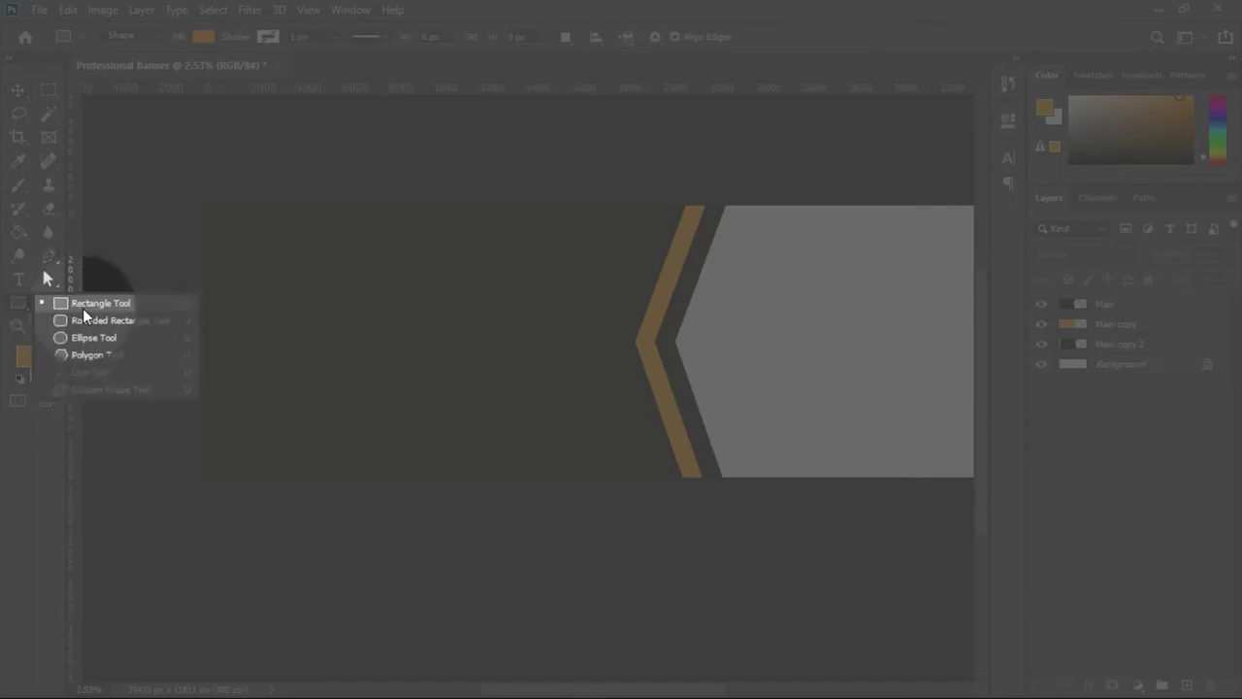
{"action": "left_click", "coordinate": [93, 303]}
{"action": "left_click_drag", "start_coordinate": [458, 389], "coordinate": [499, 464]}
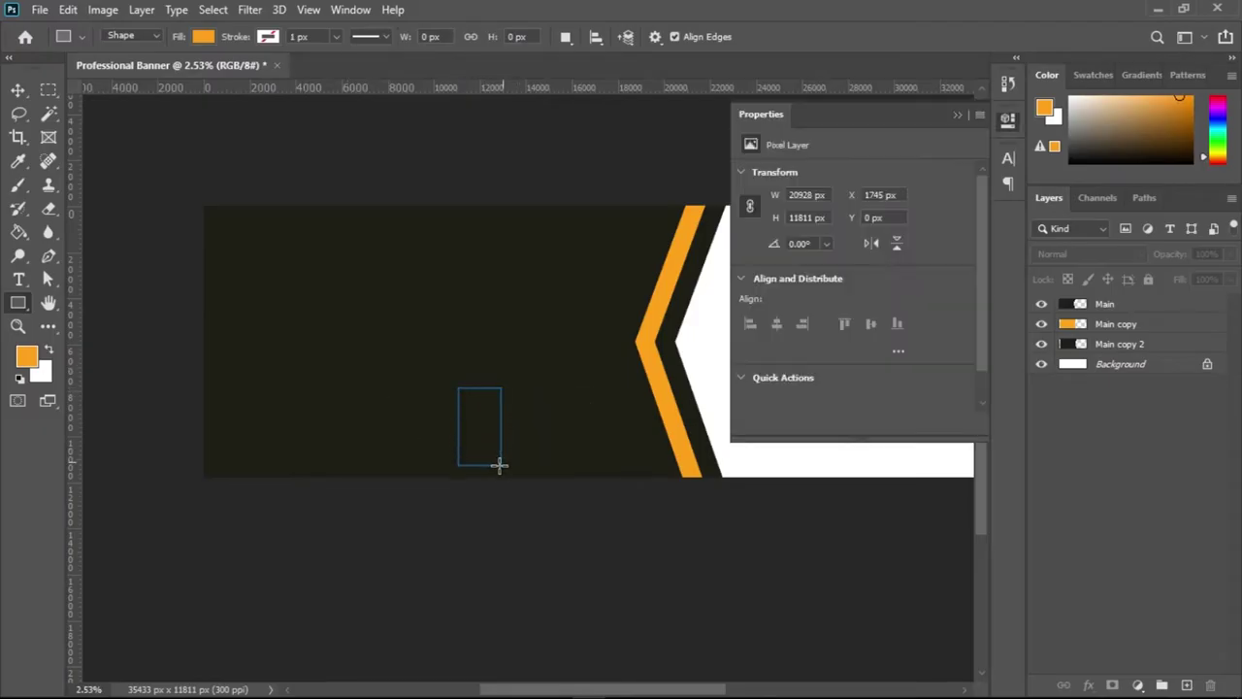
{"action": "key", "text": "v"}
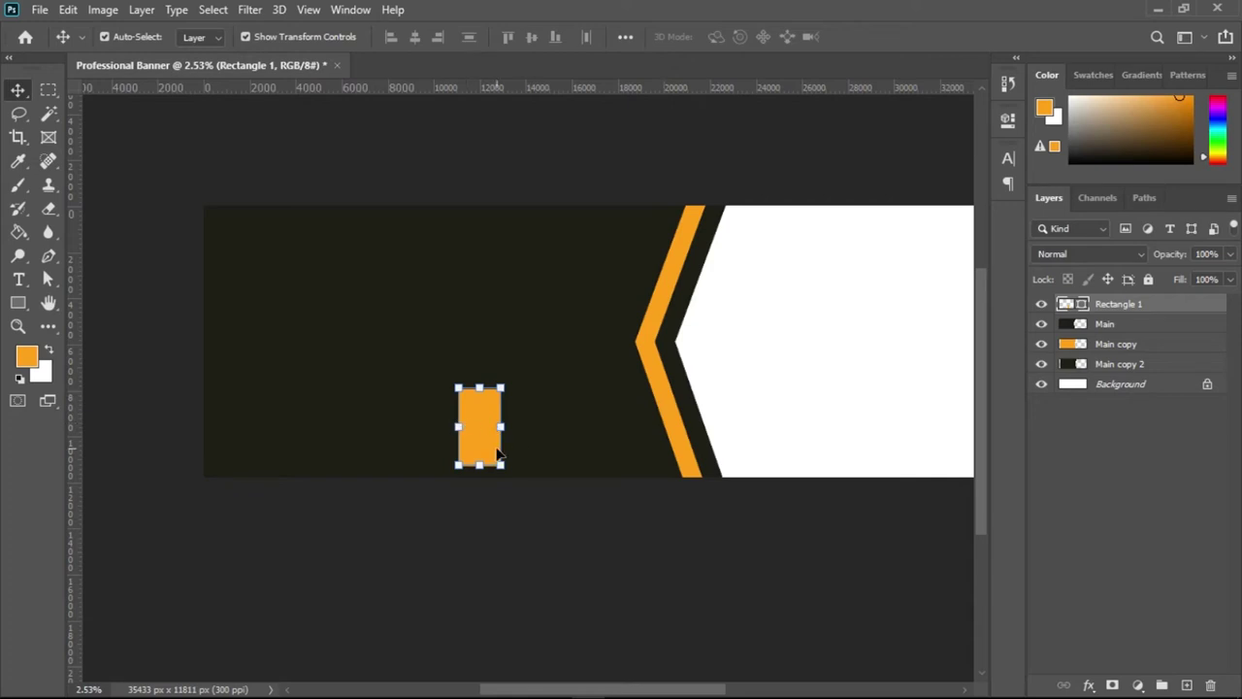
- Move the orange rectangle toward the chevron stripe and rotate it about 13° clockwise with Free Transform
{"action": "left_click_drag", "start_coordinate": [499, 455], "coordinate": [553, 450]}
{"action": "left_click_drag", "start_coordinate": [461, 447], "coordinate": [546, 443]}
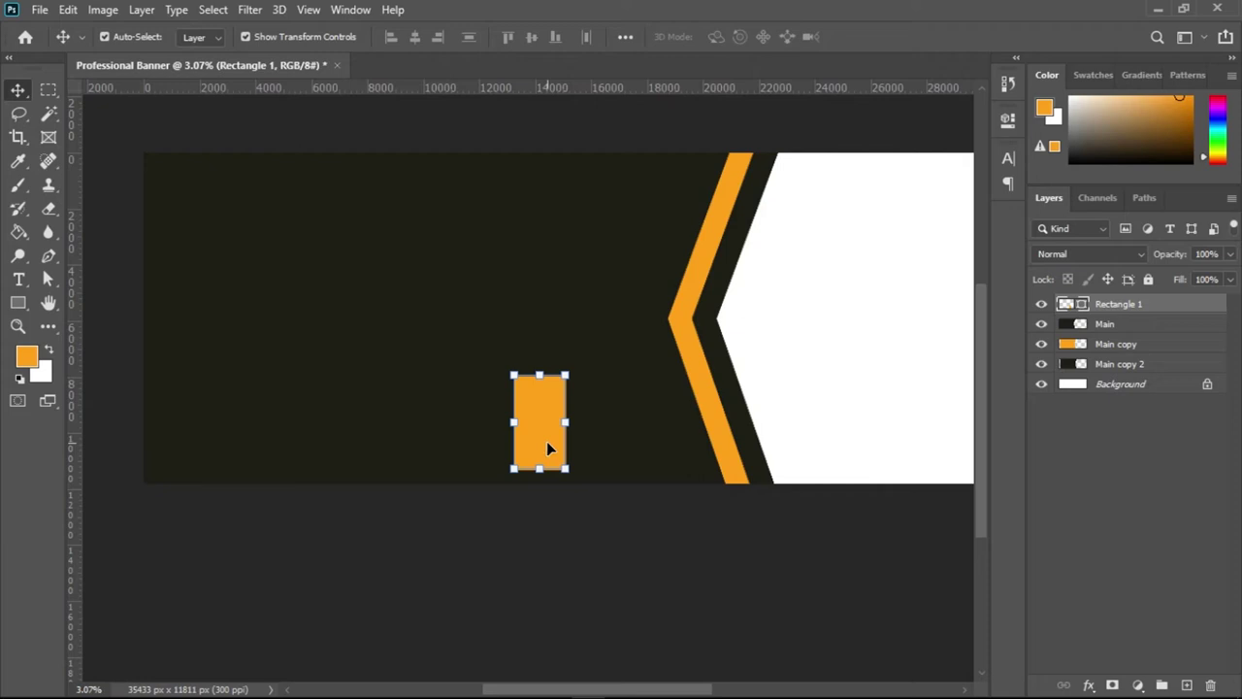
{"action": "key", "text": "ctrl"}
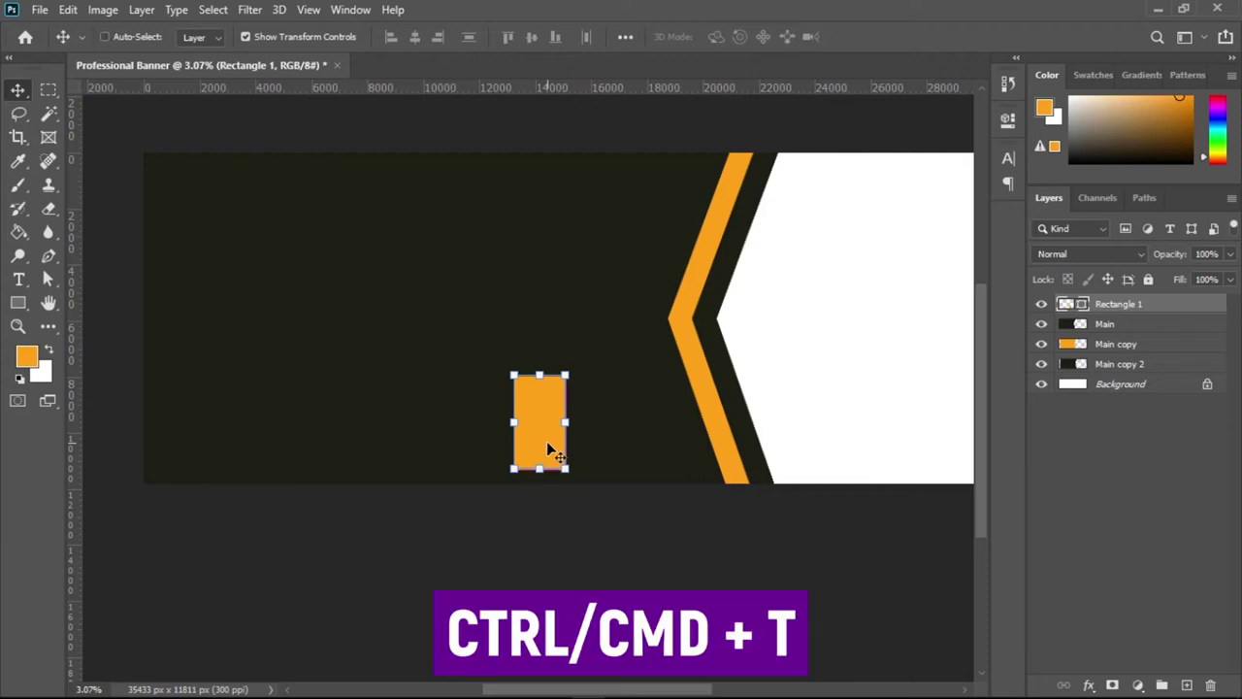
{"action": "key", "text": "ctrl+t"}
{"action": "left_click_drag", "start_coordinate": [580, 483], "coordinate": [567, 495]}
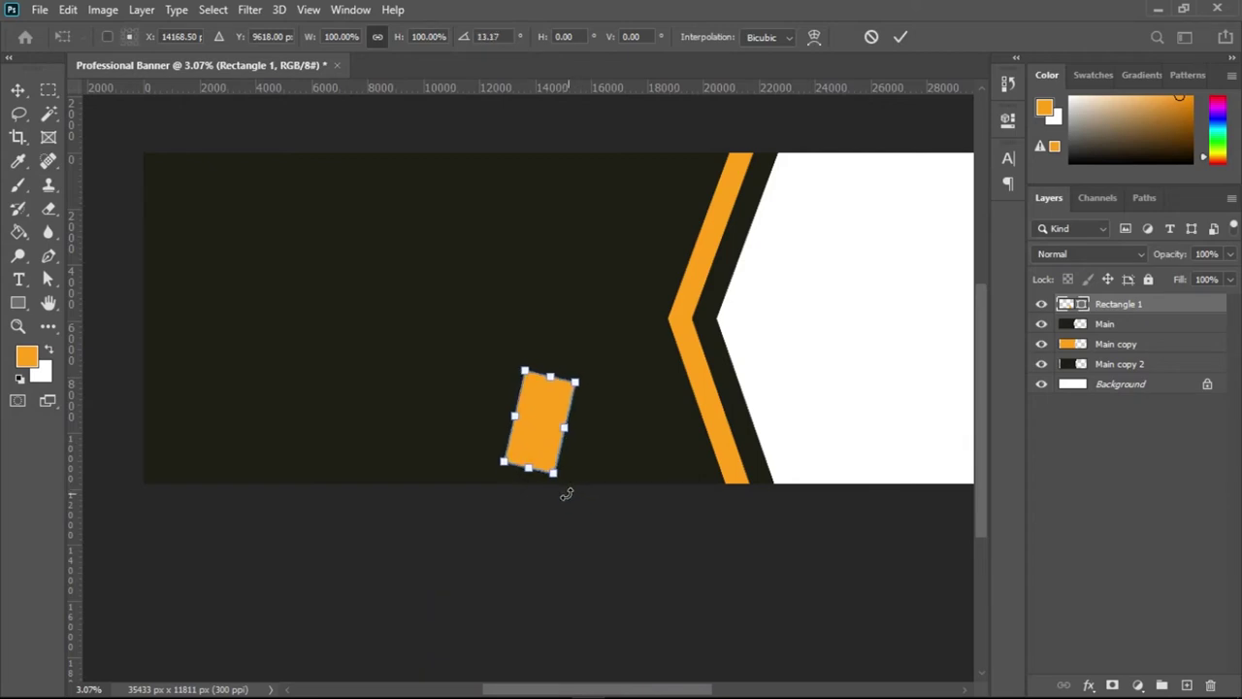
- Skew the rotated rectangle until its upper edge is nearly horizontal, and move it so its base overhangs the banner's lower edge
{"action": "right_click", "coordinate": [549, 412]}
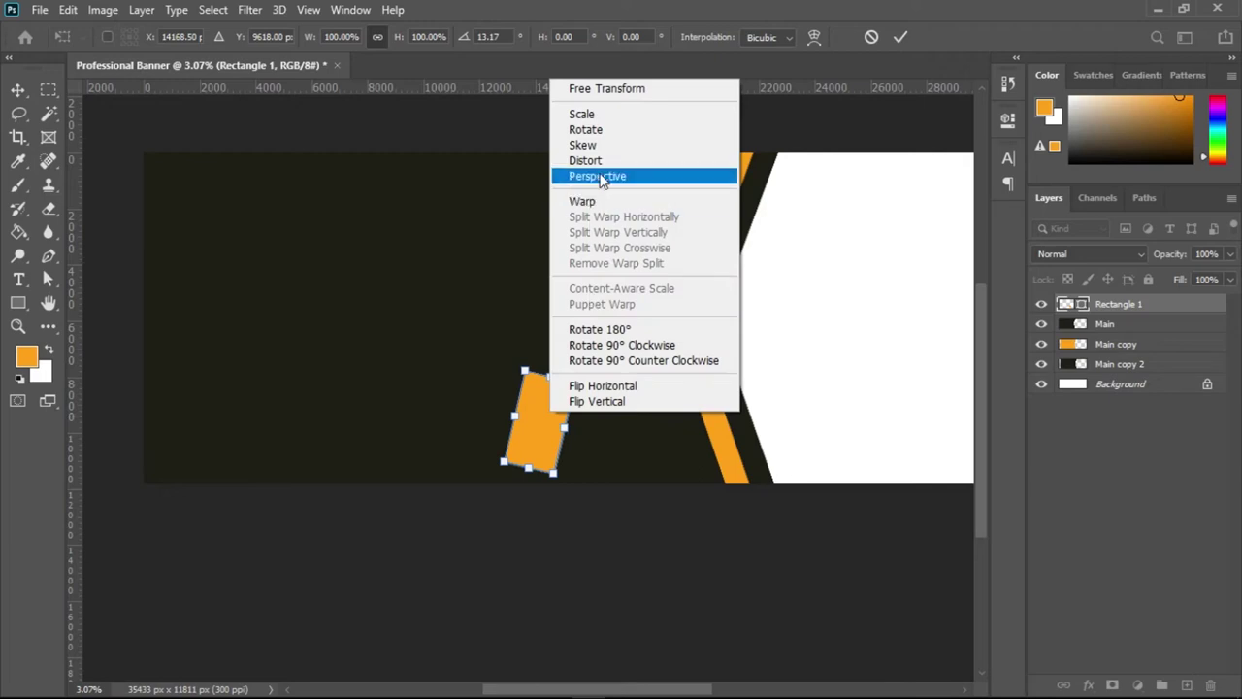
{"action": "left_click", "coordinate": [591, 145]}
{"action": "left_click_drag", "start_coordinate": [580, 387], "coordinate": [605, 419]}
{"action": "scroll", "coordinate": [560, 366], "scroll_direction": "down", "scroll_amount": 2}
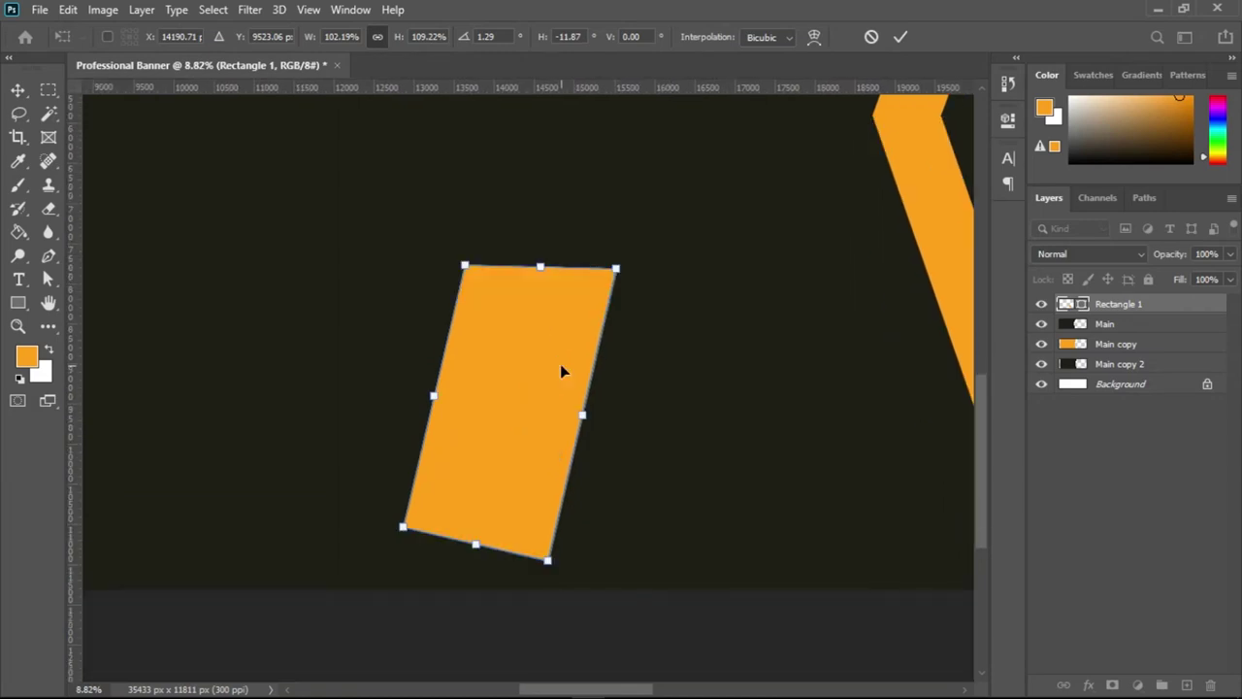
{"action": "left_click_drag", "start_coordinate": [616, 268], "coordinate": [613, 279]}
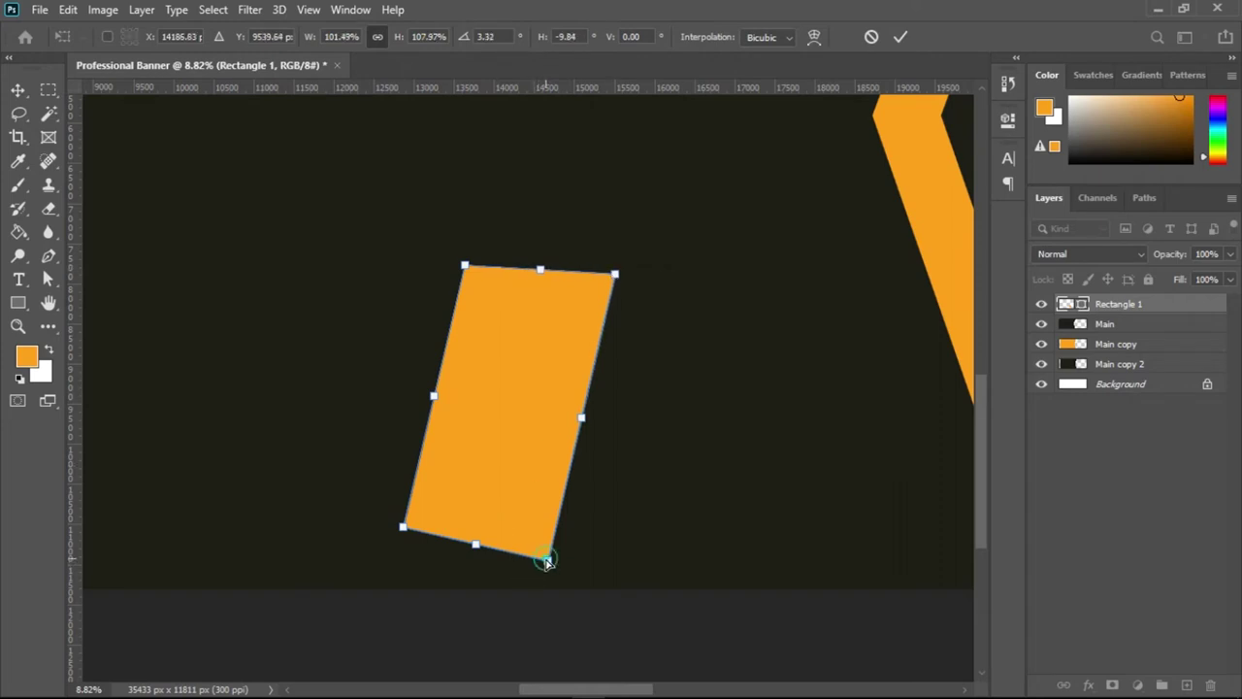
{"action": "left_click_drag", "start_coordinate": [568, 471], "coordinate": [595, 522]}
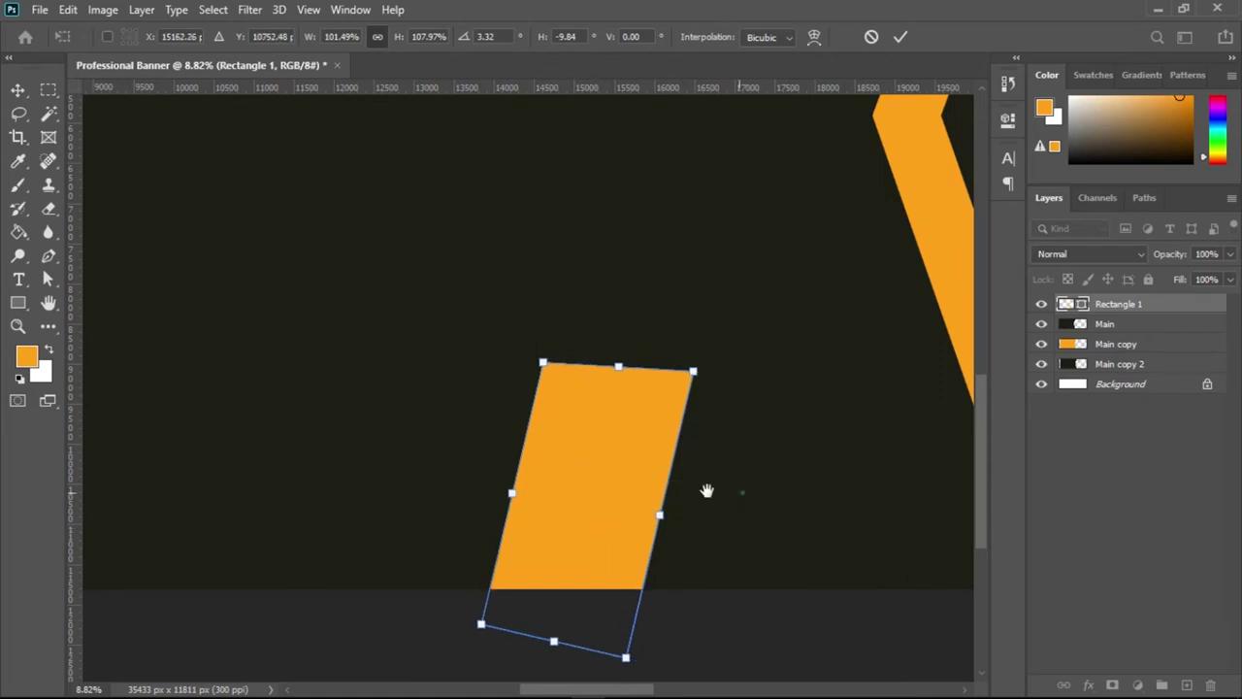
{"action": "left_click_drag", "start_coordinate": [707, 491], "coordinate": [612, 393]}
{"action": "left_click_drag", "start_coordinate": [603, 332], "coordinate": [602, 316]}
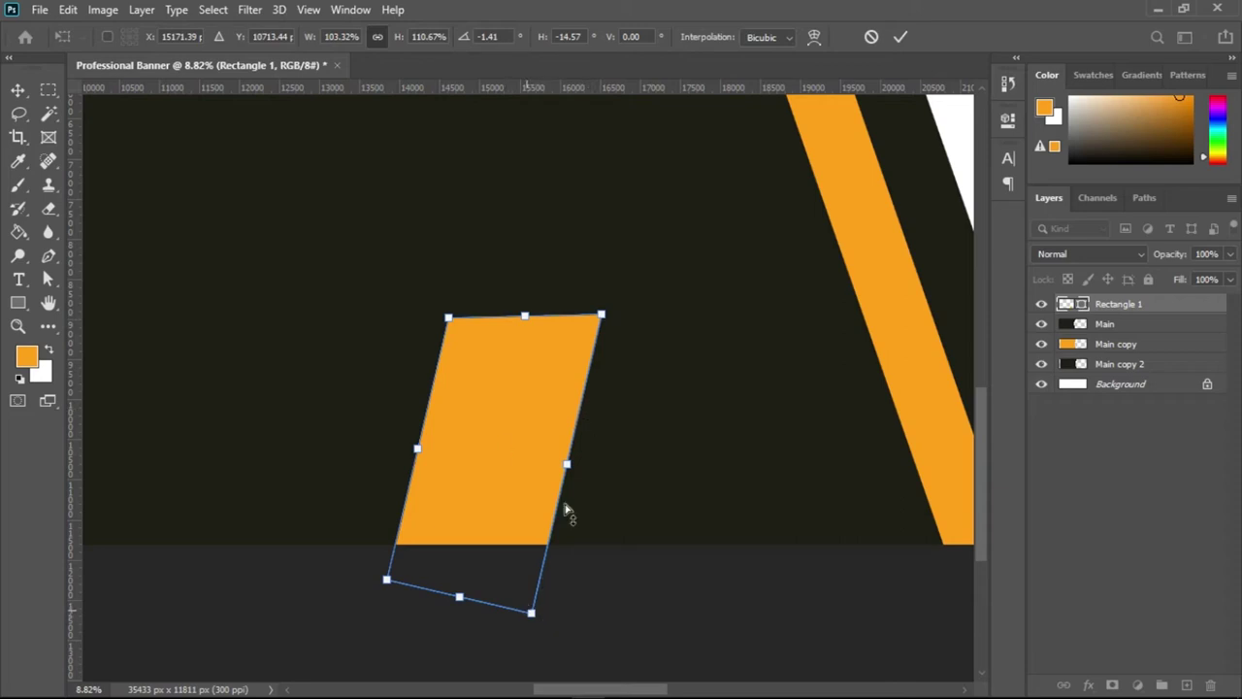
- Scale the slanted rectangle down to about 69% width and 77% height, reposition it over the banner's lower edge, and apply the transform
{"action": "right_click", "coordinate": [521, 429]}
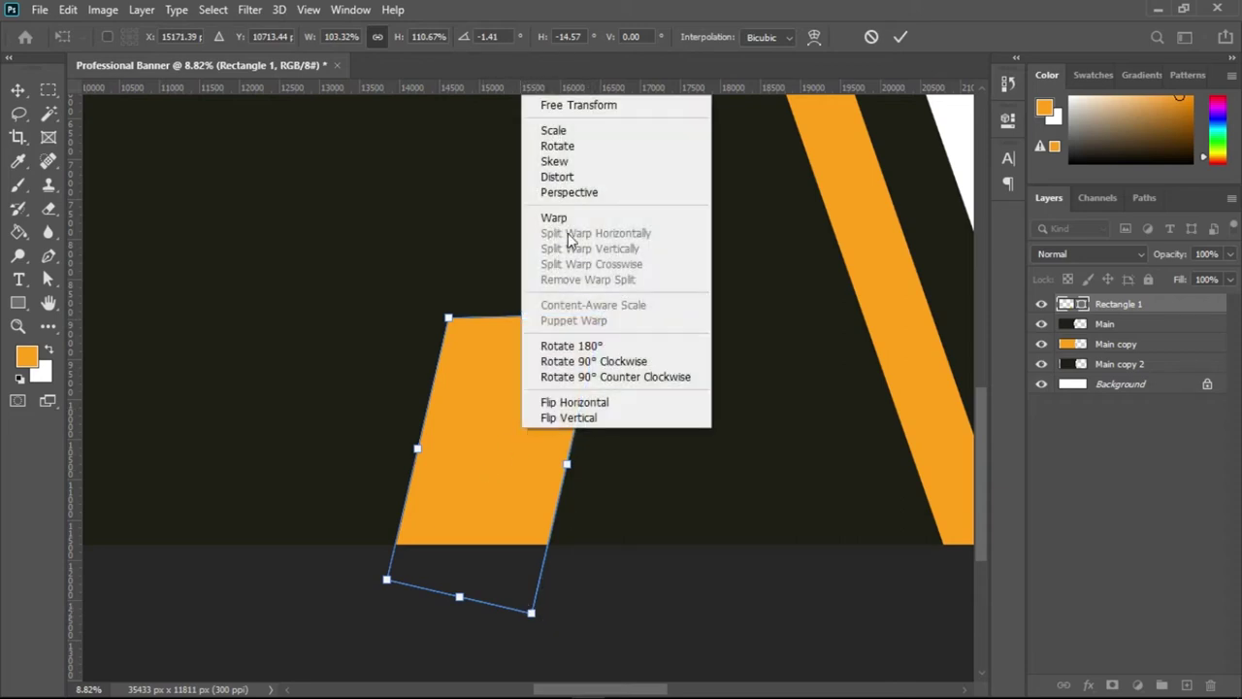
{"action": "left_click", "coordinate": [566, 130]}
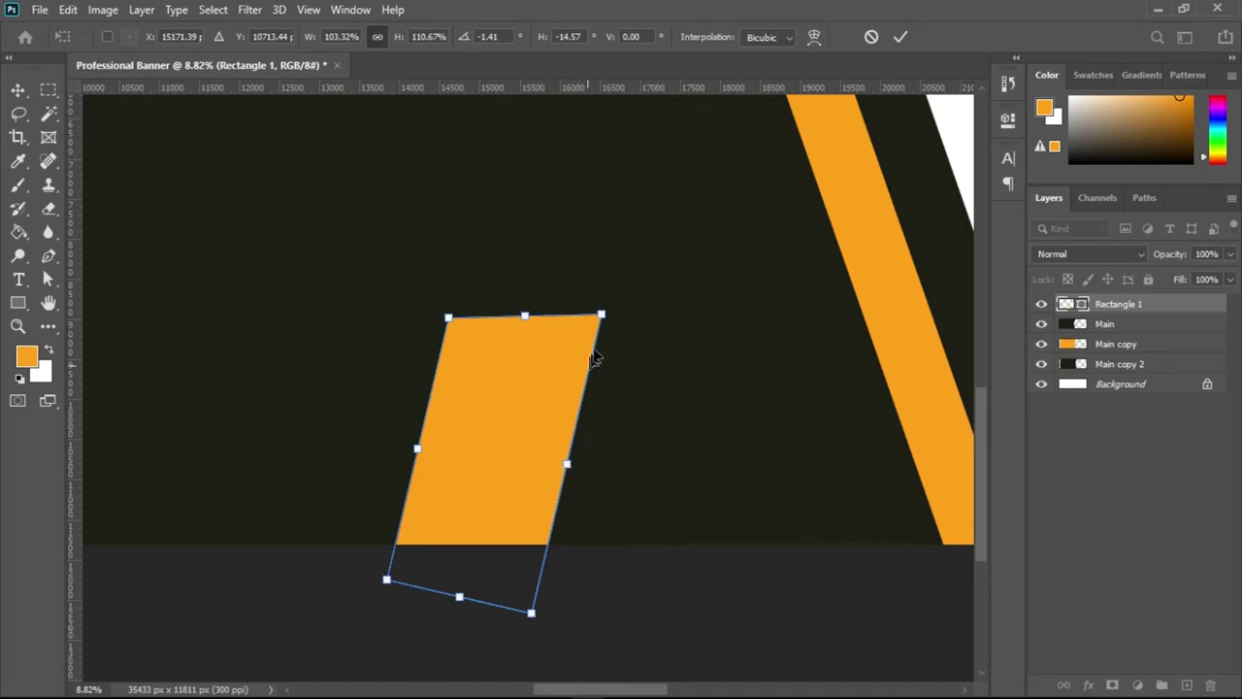
{"action": "left_click_drag", "start_coordinate": [603, 315], "coordinate": [562, 342]}
{"action": "left_click_drag", "start_coordinate": [508, 481], "coordinate": [478, 500]}
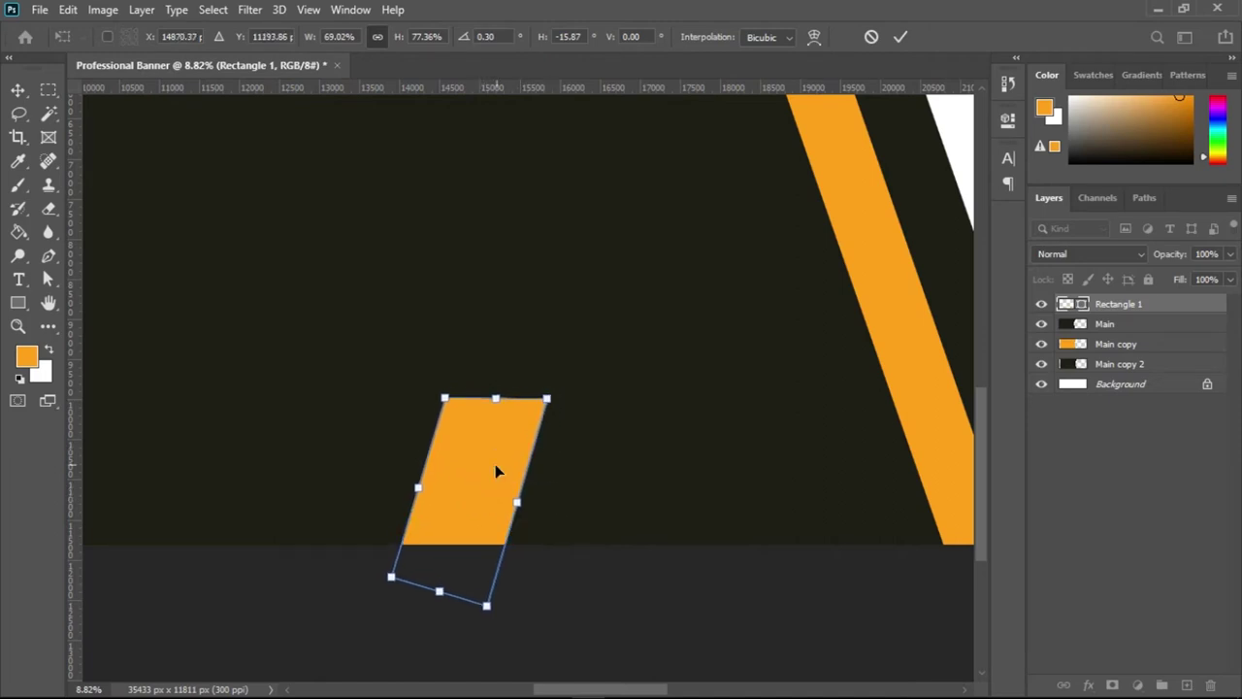
{"action": "left_click", "coordinate": [900, 37]}
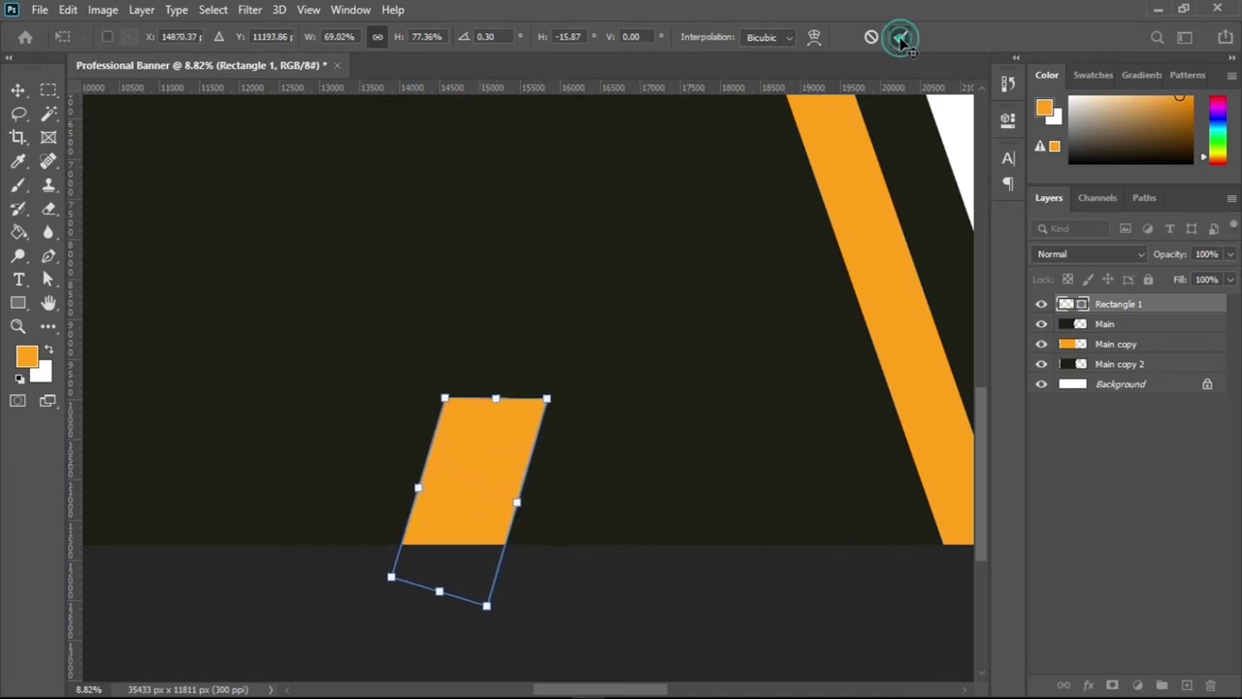
- Duplicate the slanted orange rectangle and place the copy to the right of the original with a small gap
{"action": "left_click_drag", "start_coordinate": [689, 464], "coordinate": [647, 466]}
{"action": "left_click", "coordinate": [669, 563], "text": "ctrl"}
{"action": "left_click_drag", "start_coordinate": [762, 490], "coordinate": [656, 392]}
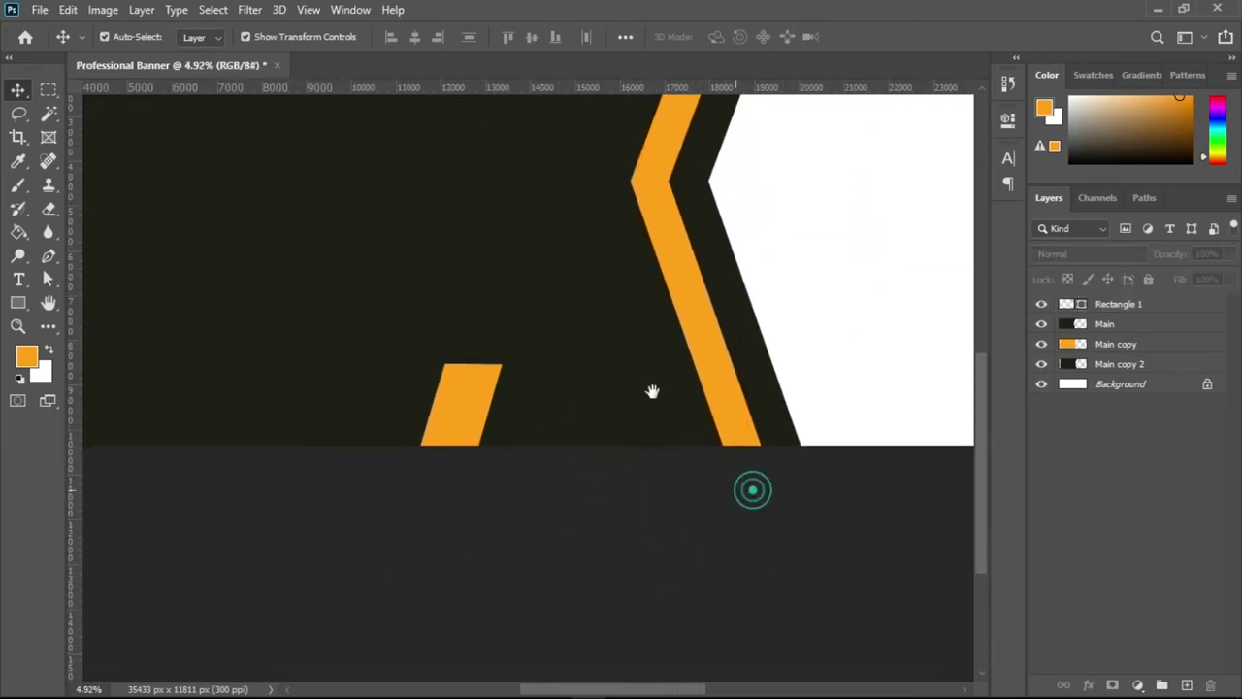
{"action": "left_click_drag", "start_coordinate": [519, 375], "coordinate": [444, 378]}
{"action": "left_click", "coordinate": [573, 444]}
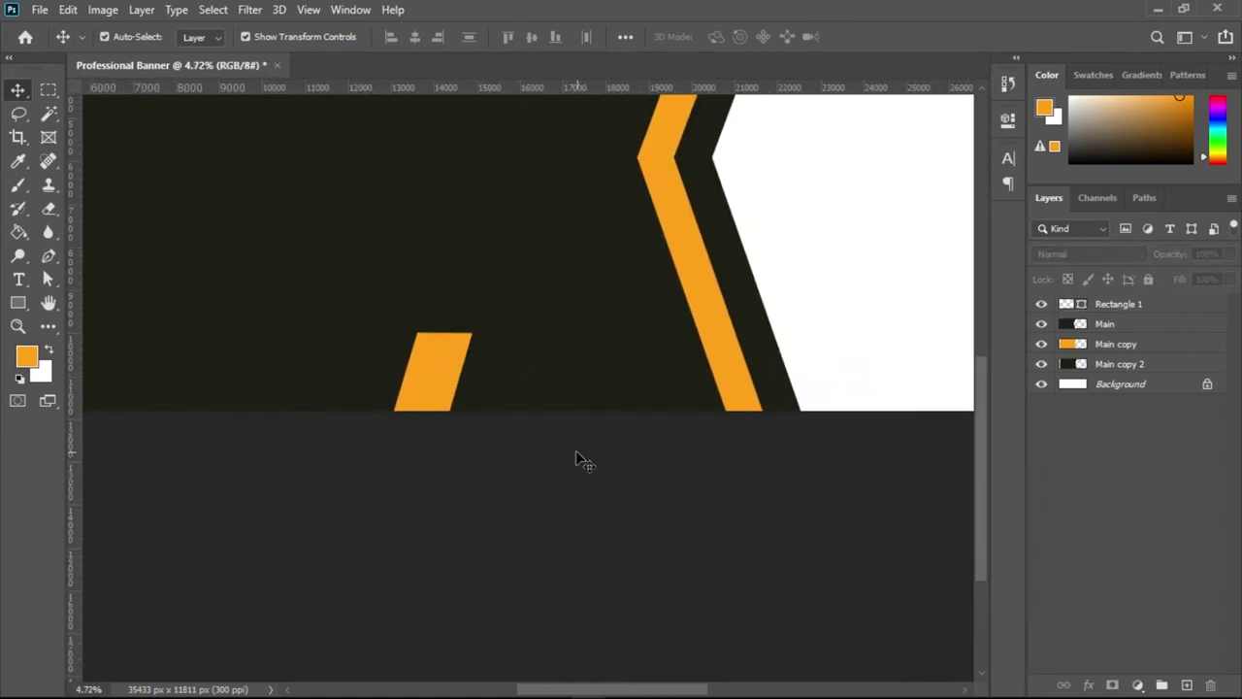
{"action": "scroll", "coordinate": [512, 337], "scroll_direction": "up", "scroll_amount": 3}
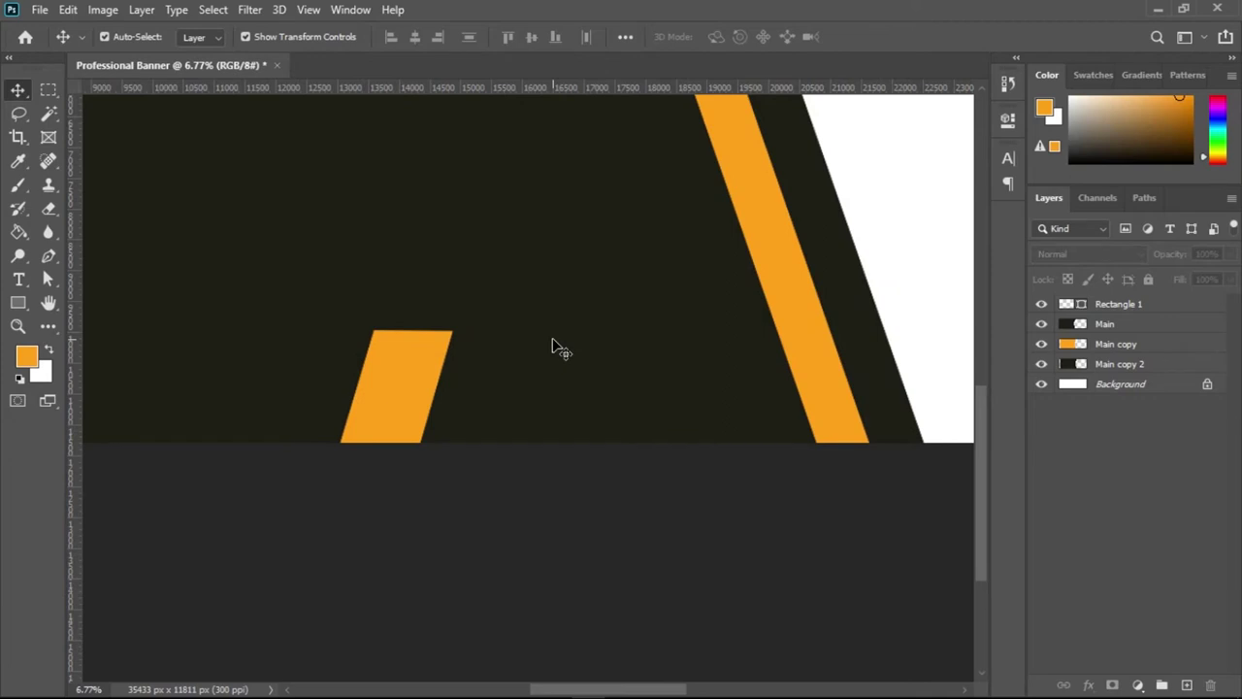
{"action": "left_click", "coordinate": [413, 403]}
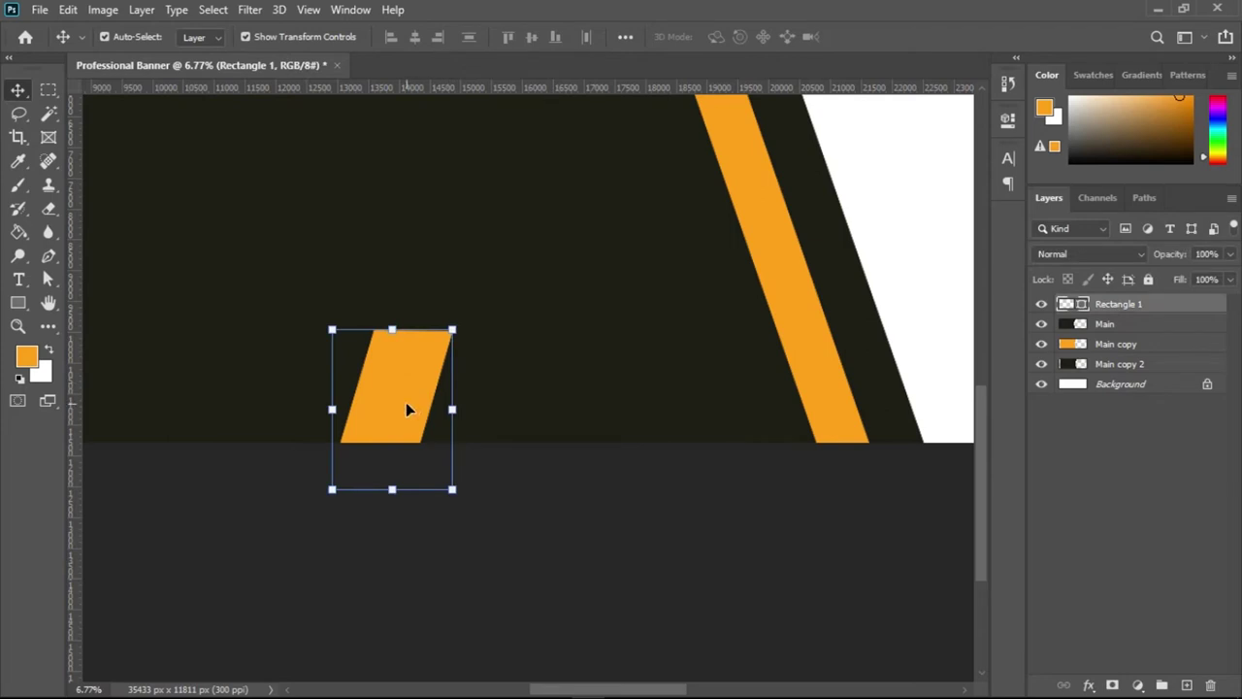
{"action": "left_click_drag", "start_coordinate": [405, 401], "coordinate": [527, 394]}
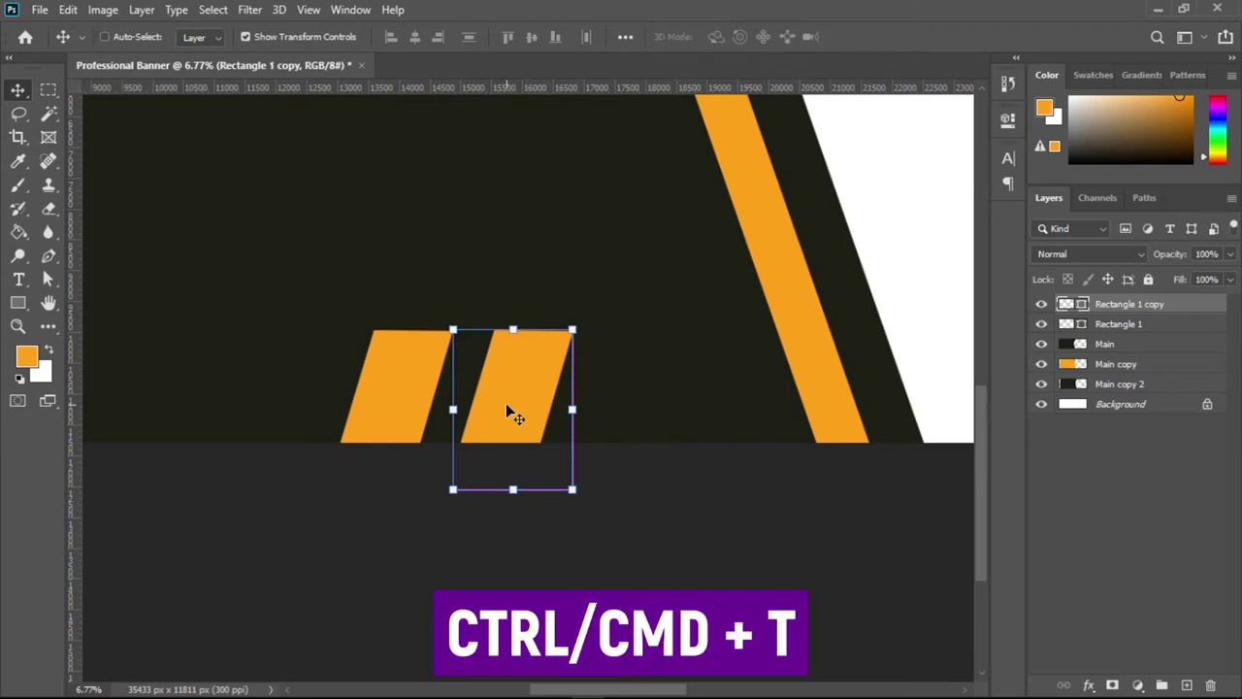
- Scale the copied slanted rectangle to 144.66% and move it down until its upper edge aligns with the original's
{"action": "key", "text": "ctrl+t"}
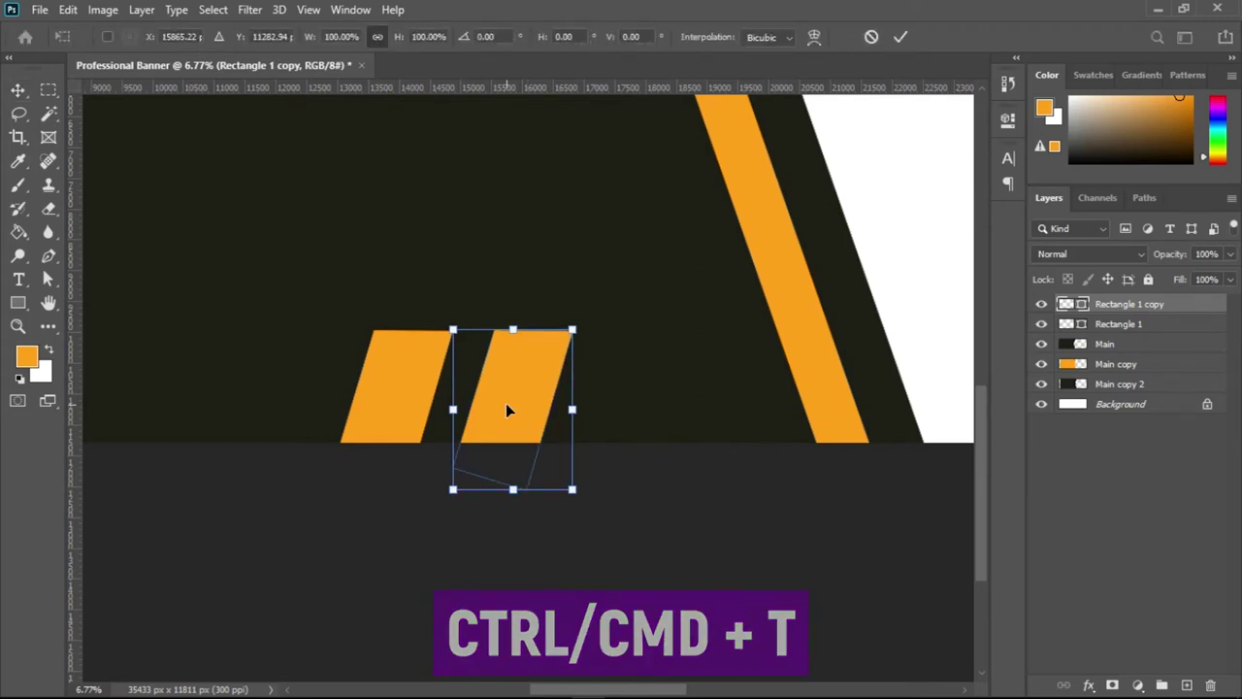
{"action": "right_click", "coordinate": [506, 408]}
{"action": "left_click", "coordinate": [549, 107]}
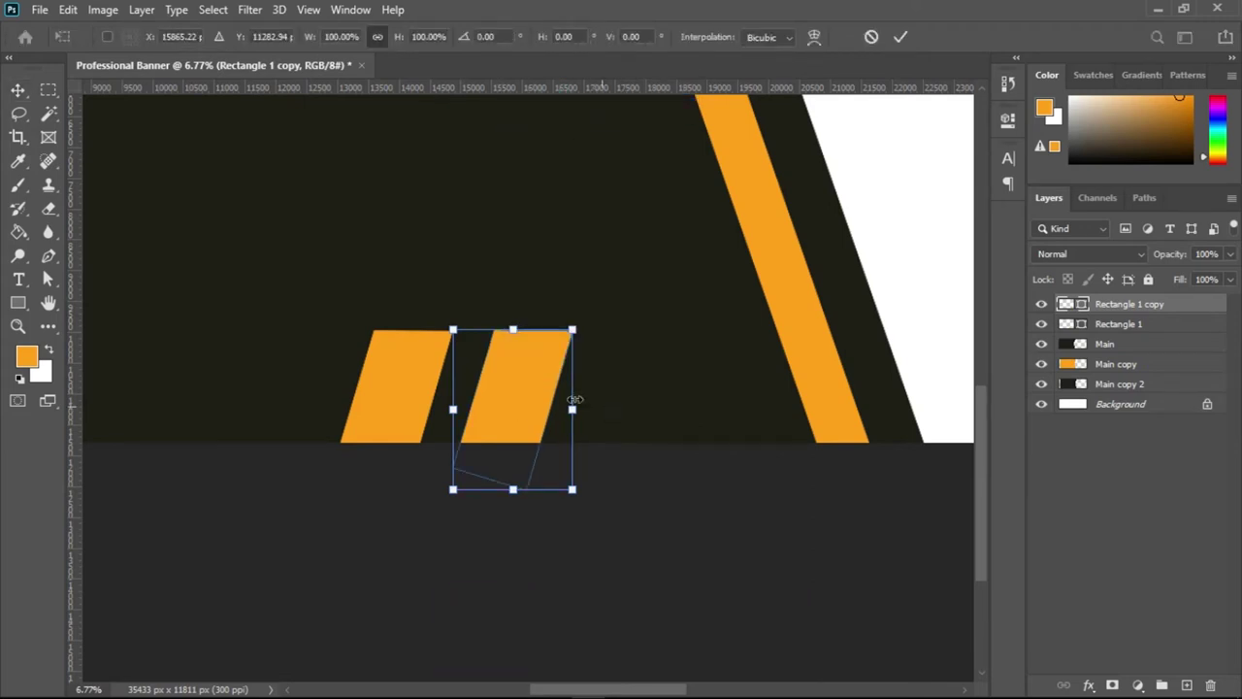
{"action": "left_click_drag", "start_coordinate": [572, 410], "coordinate": [629, 411]}
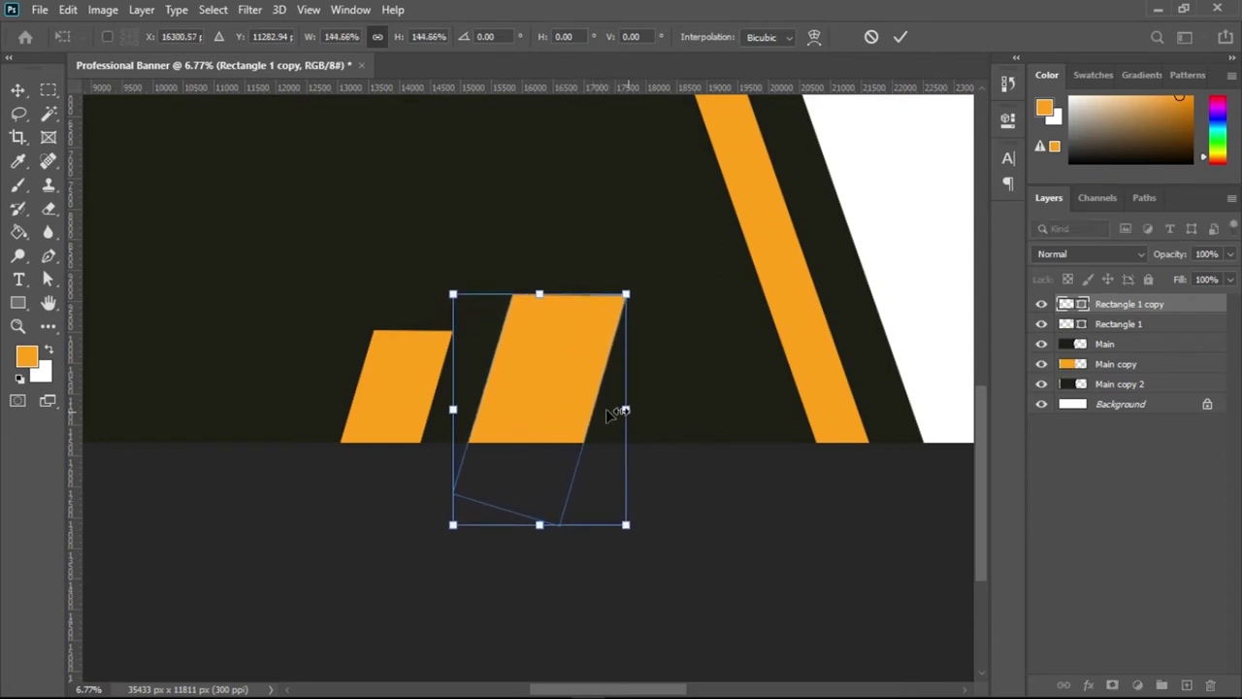
{"action": "left_click_drag", "start_coordinate": [564, 374], "coordinate": [562, 418]}
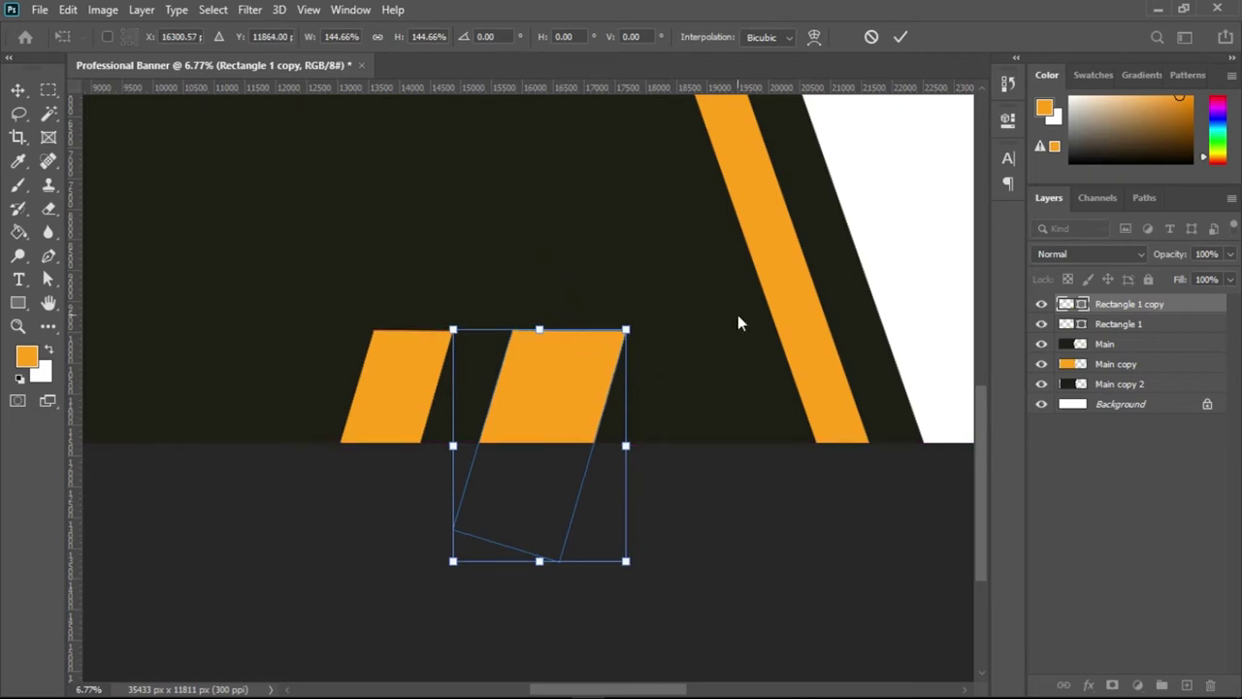
{"action": "left_click", "coordinate": [901, 38]}
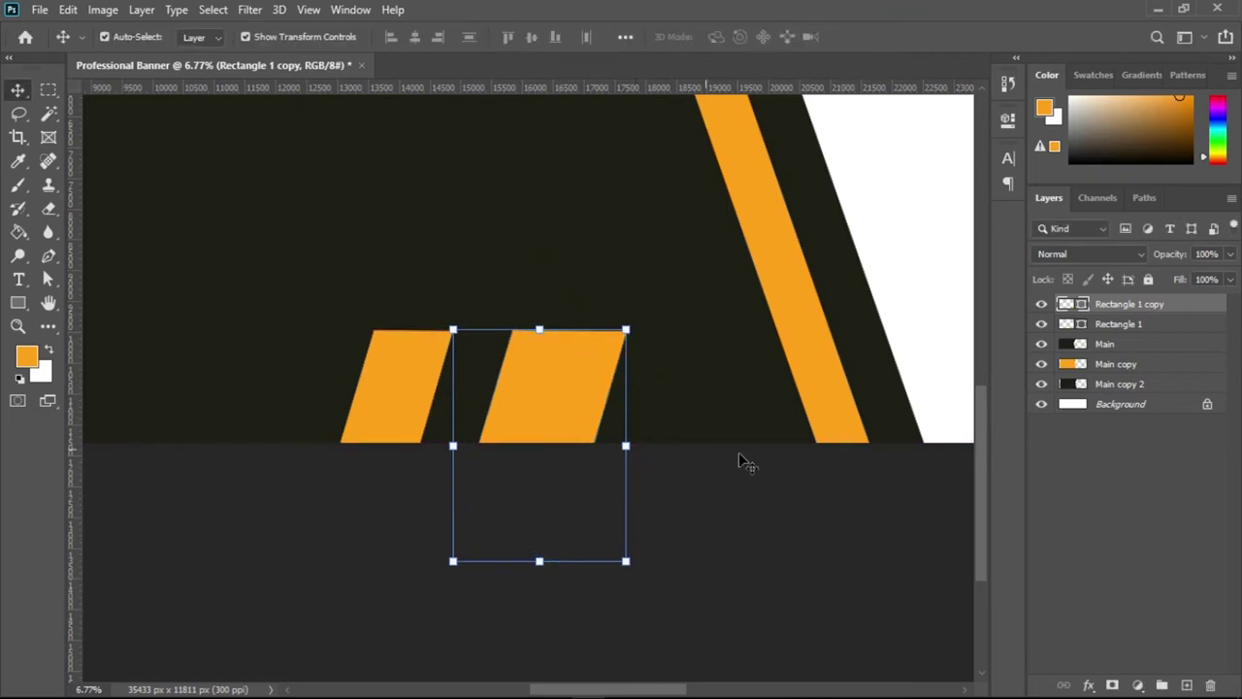
- Recolour the larger slanted orange rectangle, the copy at the banner's lower edge, to white
{"action": "left_click", "coordinate": [680, 516]}
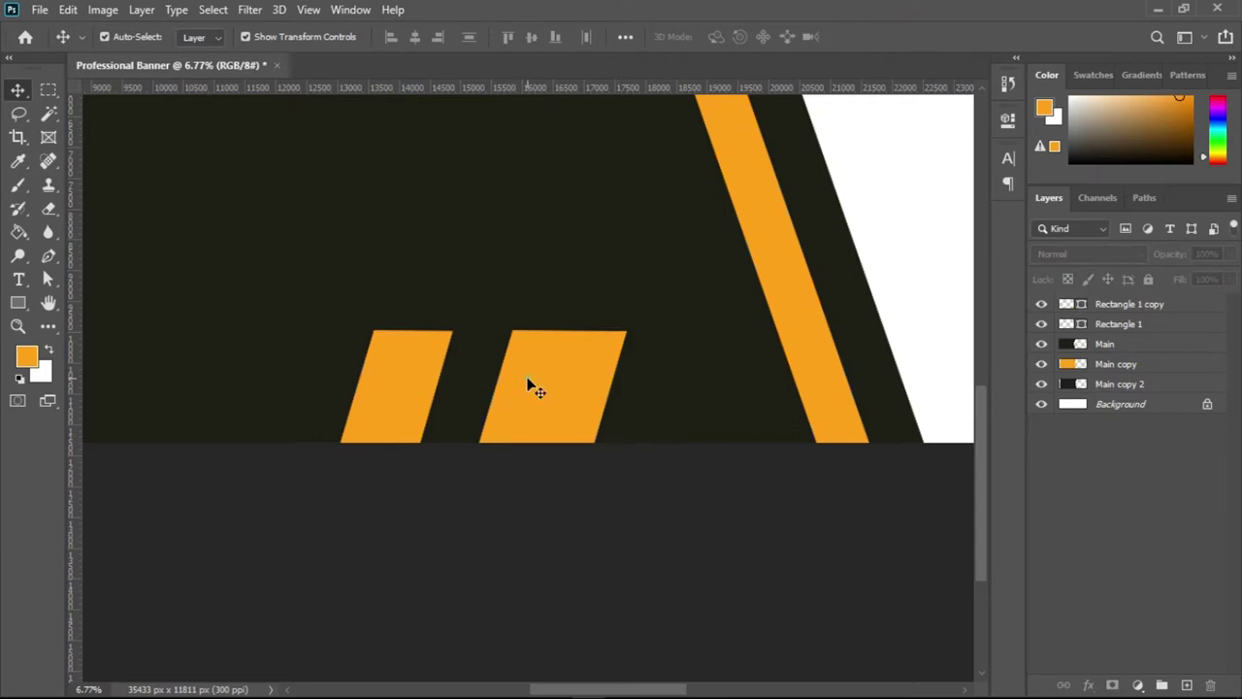
{"action": "left_click", "coordinate": [531, 386]}
{"action": "double_click", "coordinate": [1083, 307]}
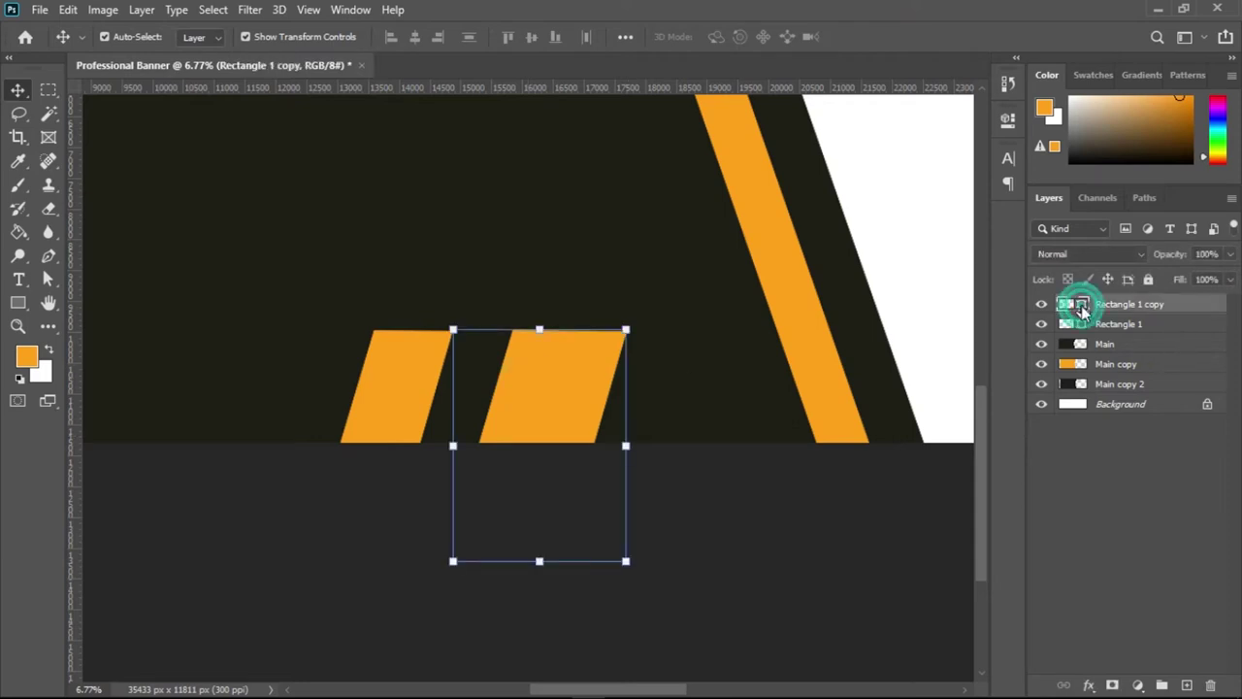
{"action": "left_click_drag", "start_coordinate": [919, 136], "coordinate": [929, 109]}
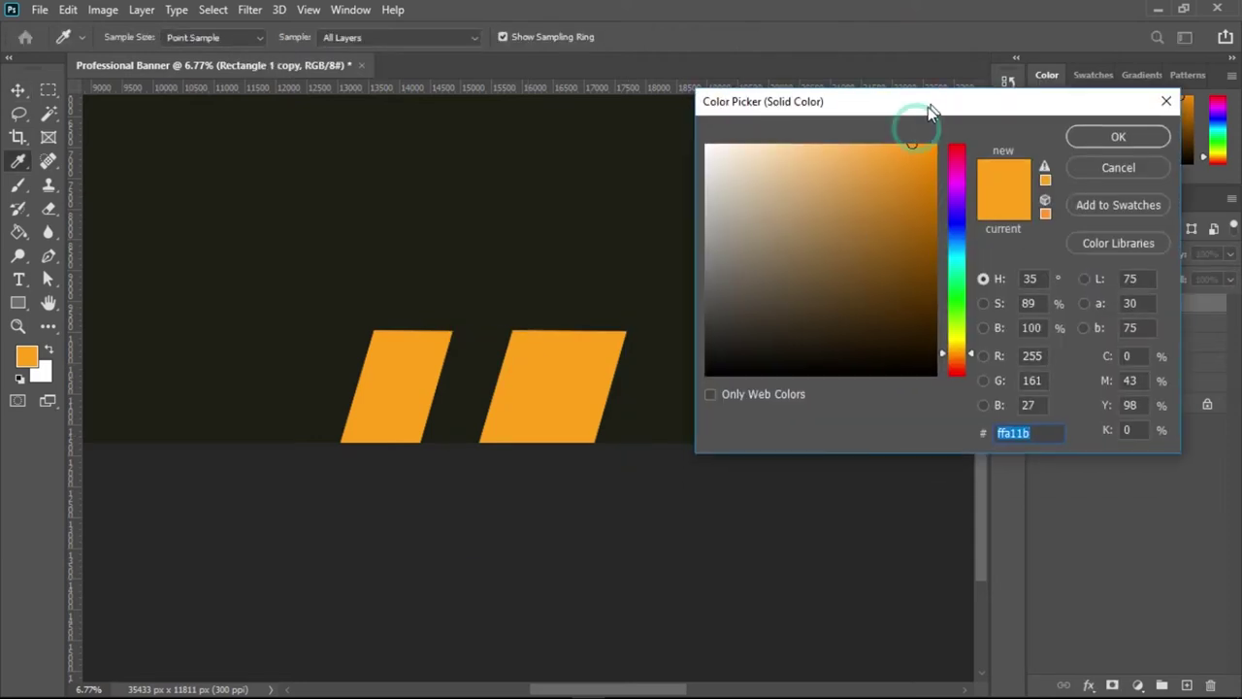
{"action": "left_click_drag", "start_coordinate": [751, 180], "coordinate": [691, 135]}
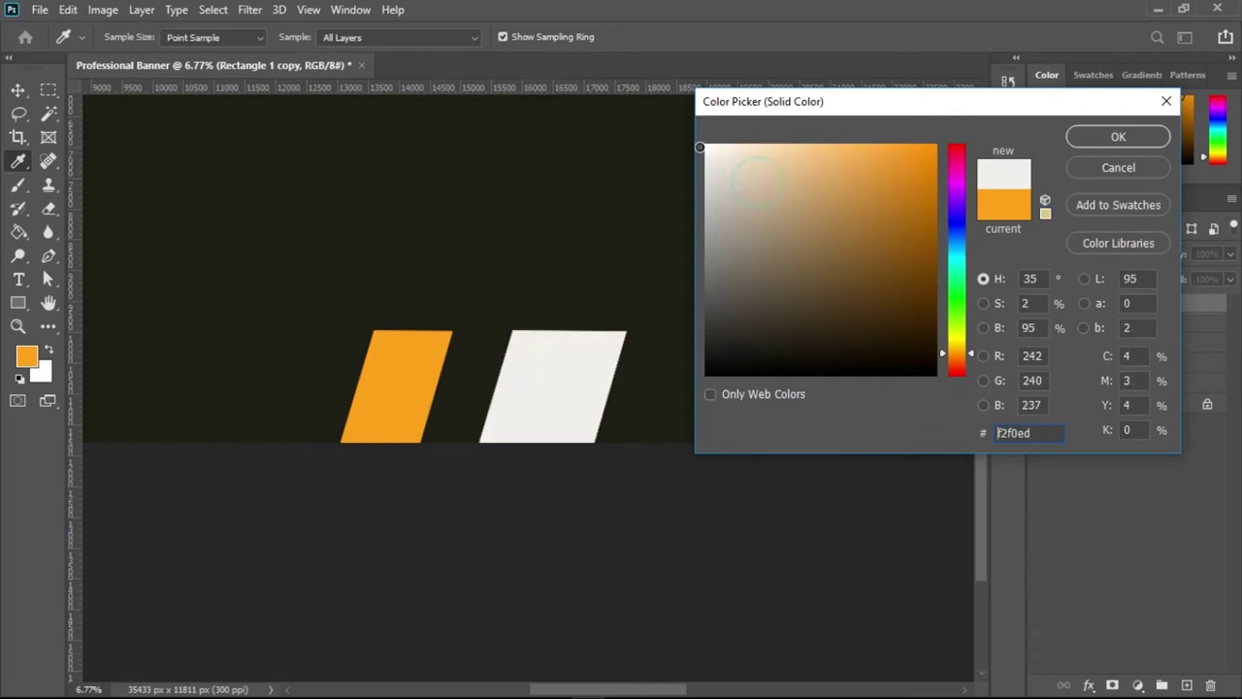
{"action": "left_click", "coordinate": [1129, 135]}
{"action": "left_click", "coordinate": [772, 510], "text": "ctrl"}
- Select both slanted rectangles and shift them together slightly right, closer to the orange chevron, then clear the selection
{"action": "left_click_drag", "start_coordinate": [733, 335], "coordinate": [659, 346]}
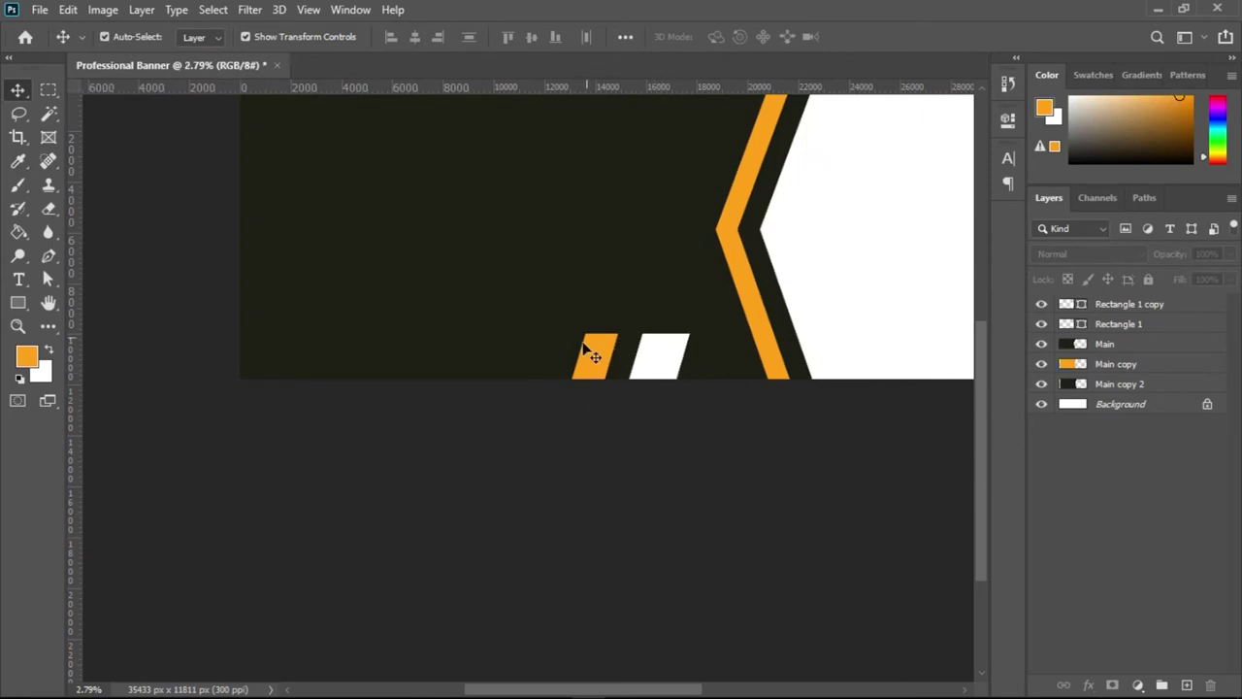
{"action": "left_click", "coordinate": [657, 375]}
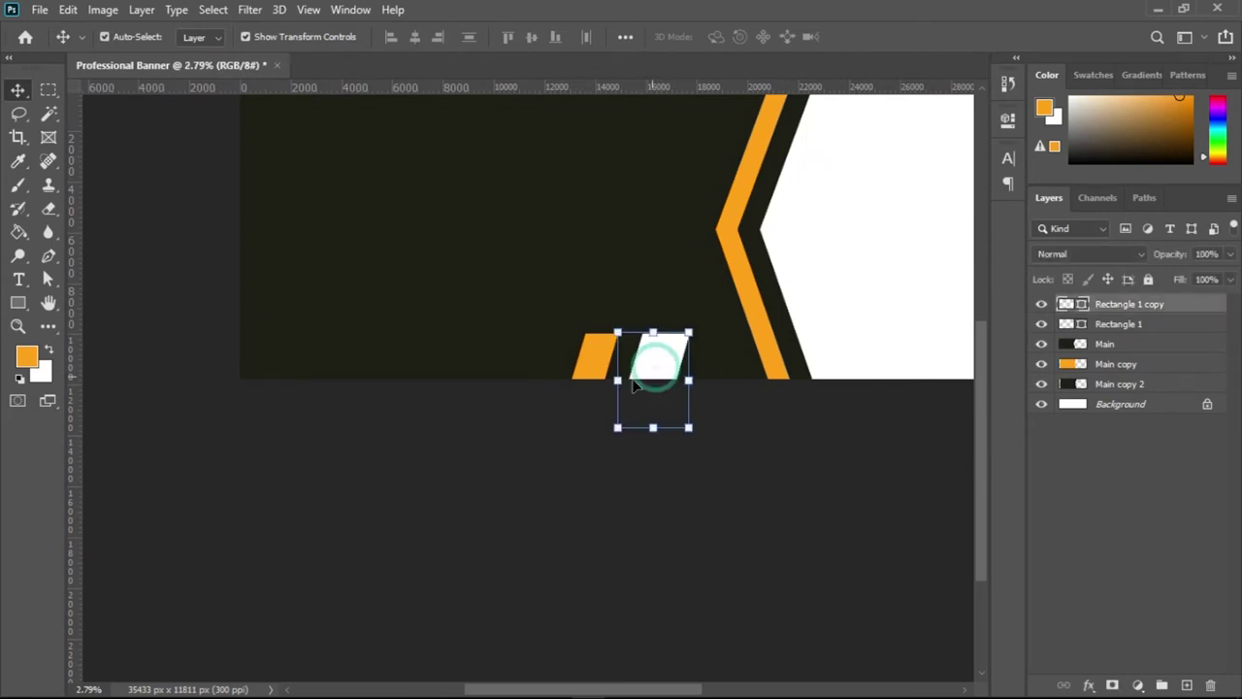
{"action": "left_click", "coordinate": [604, 375], "text": "shift"}
{"action": "left_click_drag", "start_coordinate": [668, 371], "coordinate": [684, 373]}
{"action": "left_click", "coordinate": [693, 485]}
- Draw a wide orange rectangle and move it to the banner's lower-right area so its base overhangs the lower edge
{"action": "left_click_drag", "start_coordinate": [823, 326], "coordinate": [660, 383]}
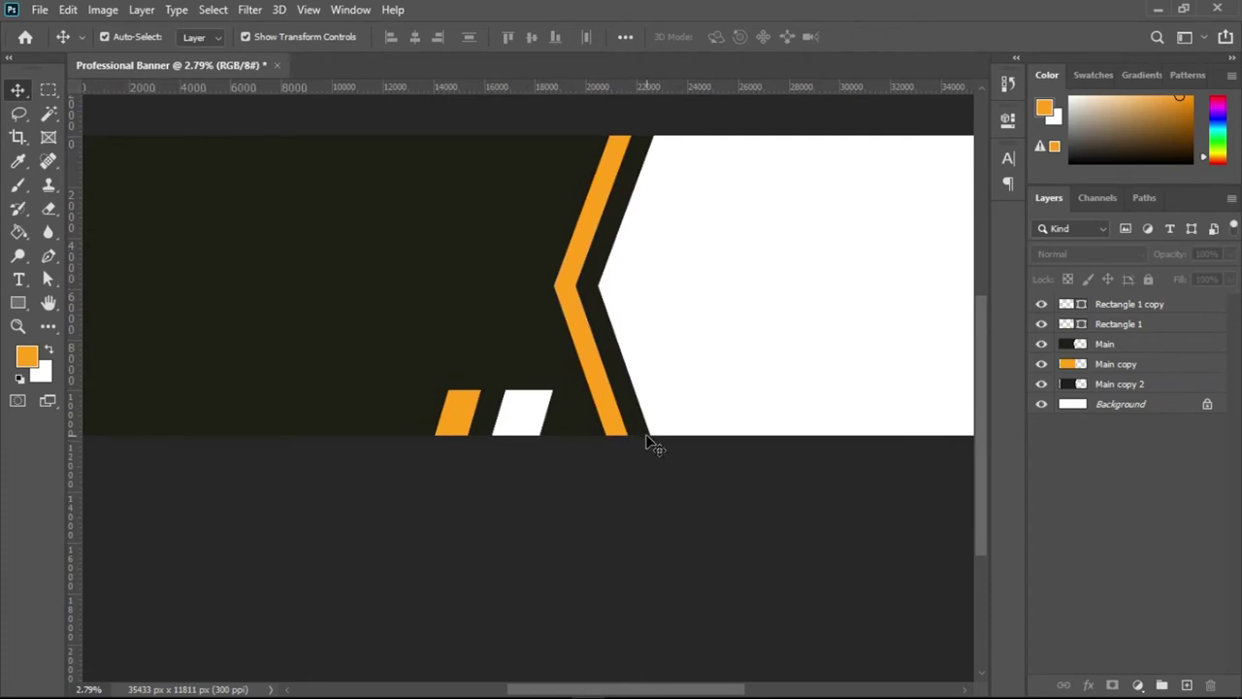
{"action": "left_click_drag", "start_coordinate": [624, 444], "coordinate": [585, 442]}
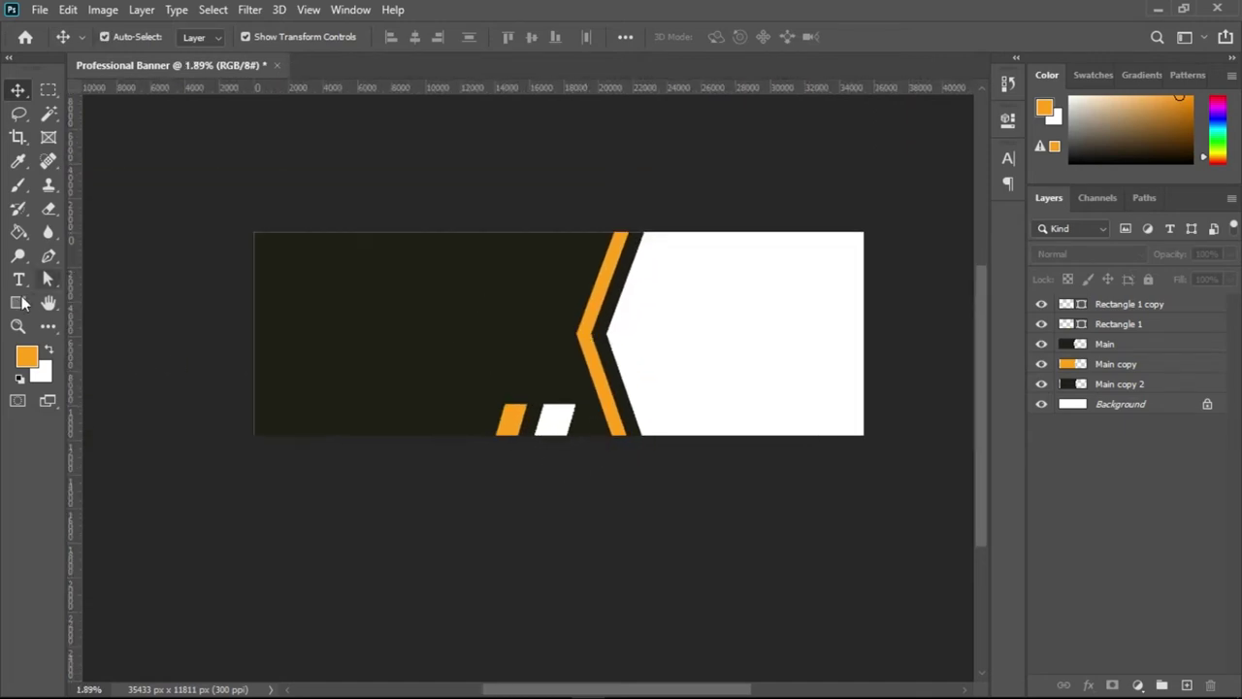
{"action": "left_click", "coordinate": [21, 304]}
{"action": "left_click", "coordinate": [95, 301]}
{"action": "mouse_move", "coordinate": [300, 316]}
{"action": "left_mouse_down"}
{"action": "mouse_move", "coordinate": [480, 379]}
{"action": "mouse_move", "coordinate": [532, 371]}
{"action": "left_mouse_up"}
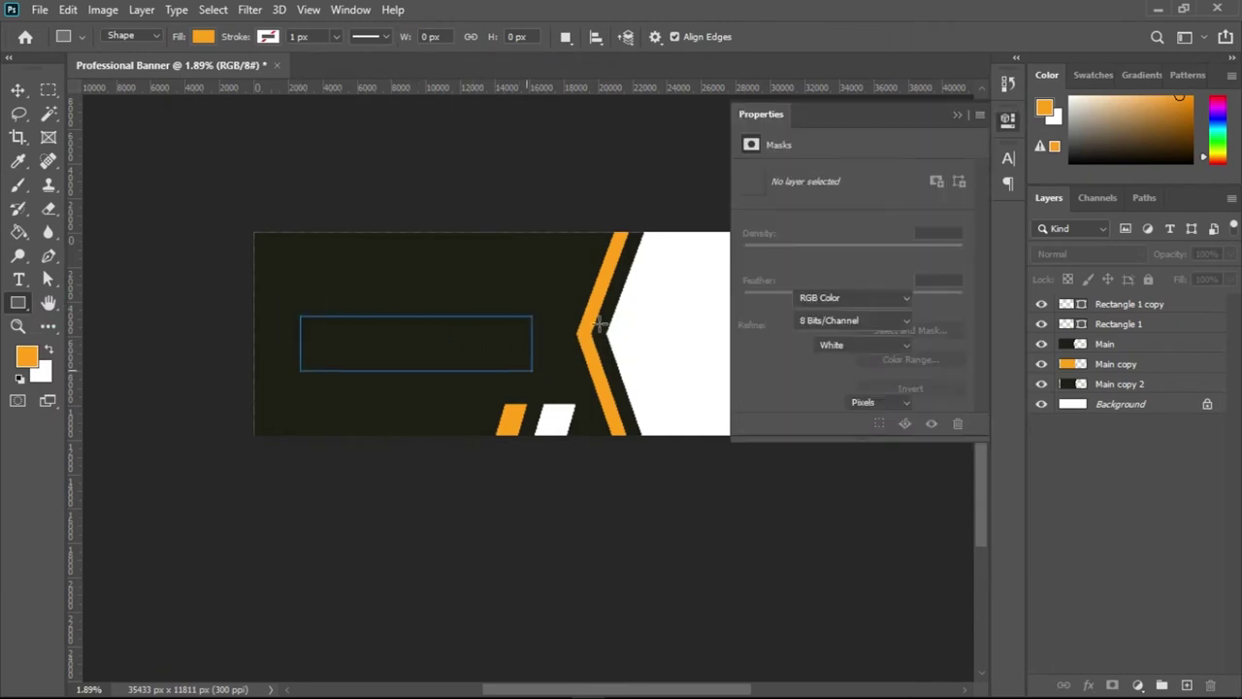
{"action": "left_click", "coordinate": [957, 114]}
{"action": "key", "text": "v"}
{"action": "left_click_drag", "start_coordinate": [444, 344], "coordinate": [745, 424]}
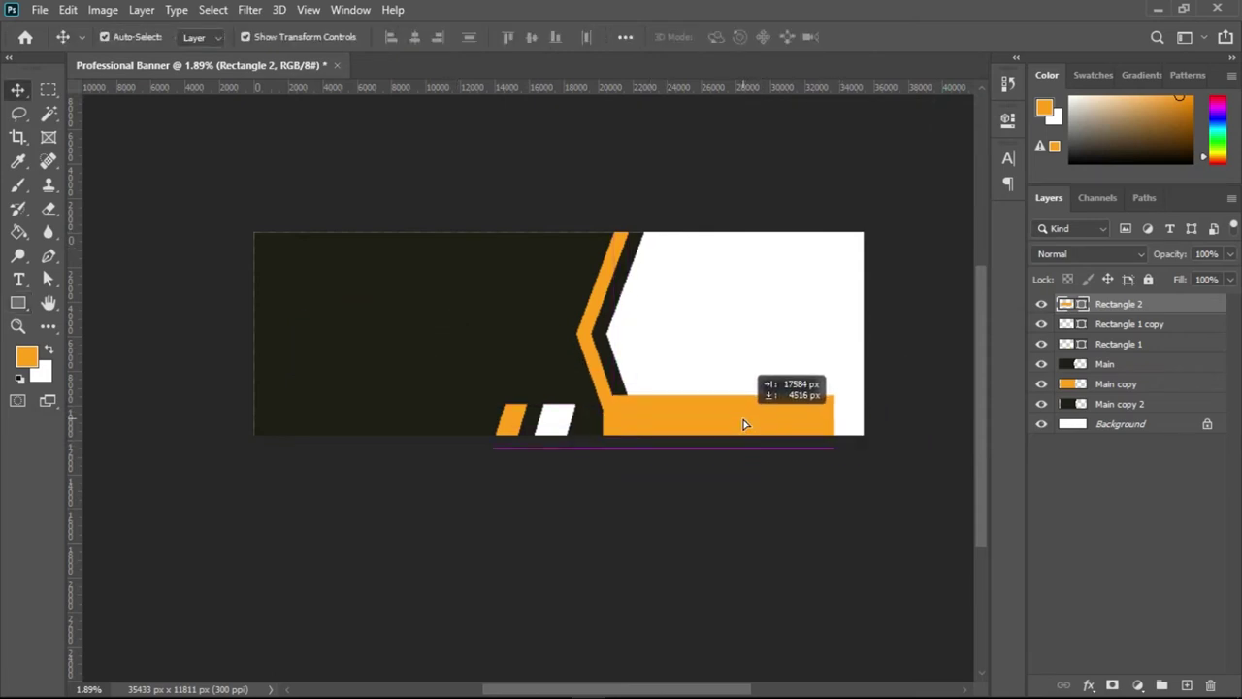
{"action": "left_click_drag", "start_coordinate": [748, 424], "coordinate": [748, 424]}
- Scale the wide orange rectangle to 115.88% so it extends past the banner's right edge, and apply the transform
{"action": "left_click_drag", "start_coordinate": [657, 433], "coordinate": [783, 430]}
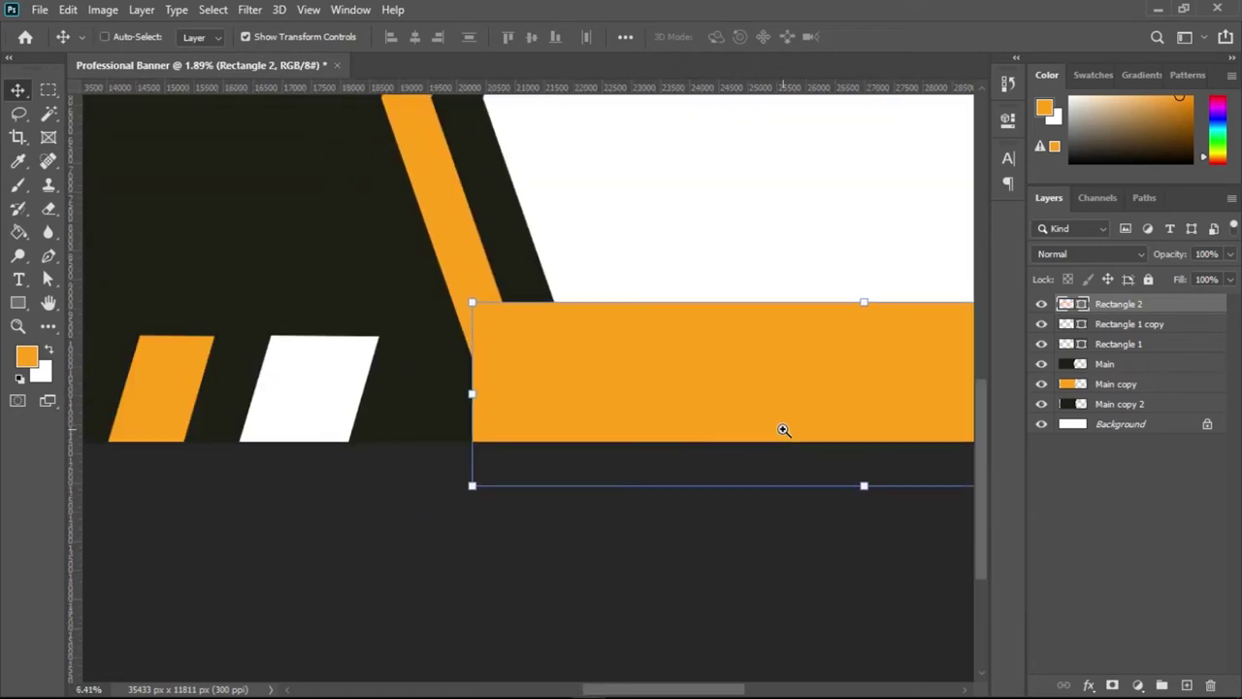
{"action": "left_click_drag", "start_coordinate": [903, 400], "coordinate": [788, 368]}
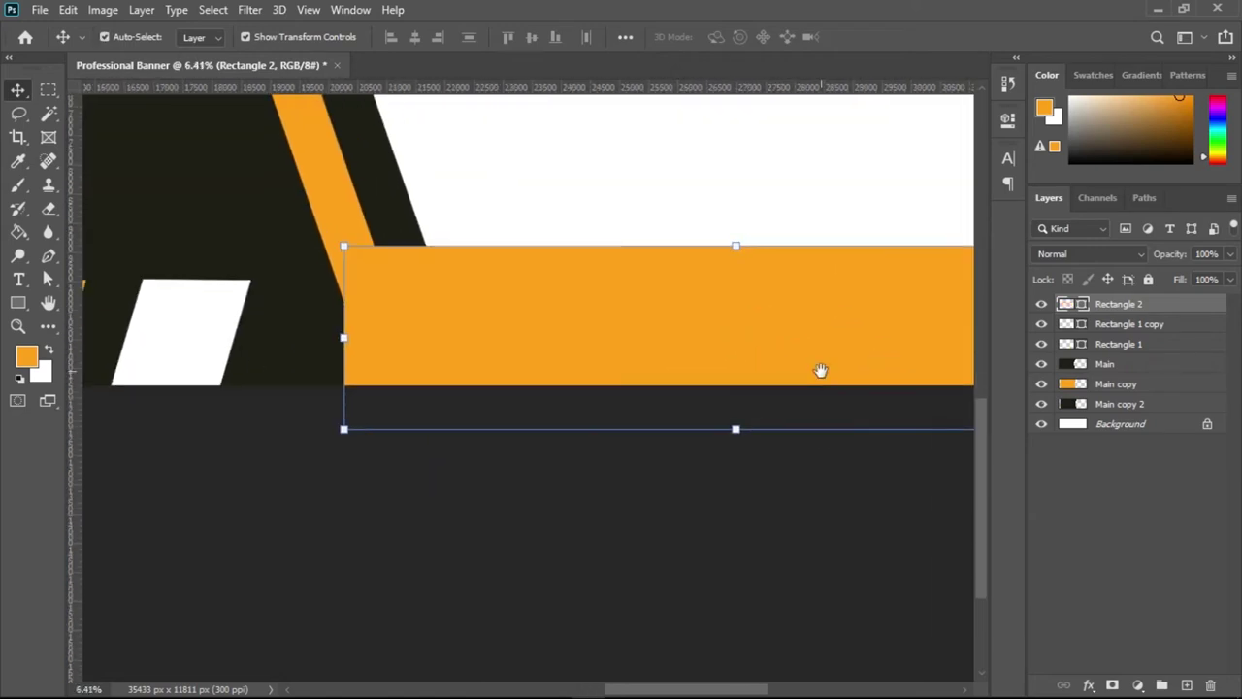
{"action": "scroll", "coordinate": [804, 365], "scroll_direction": "down", "scroll_amount": 4}
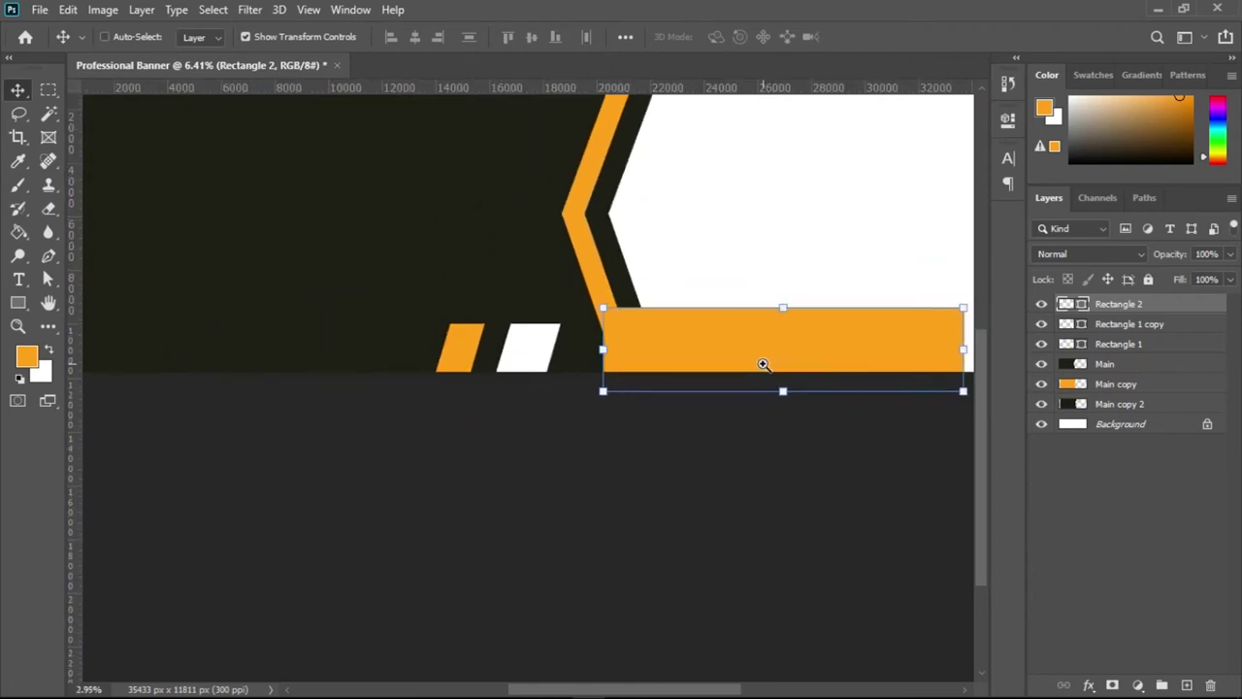
{"action": "left_click_drag", "start_coordinate": [927, 352], "coordinate": [943, 351]}
{"action": "left_click_drag", "start_coordinate": [733, 357], "coordinate": [731, 357]}
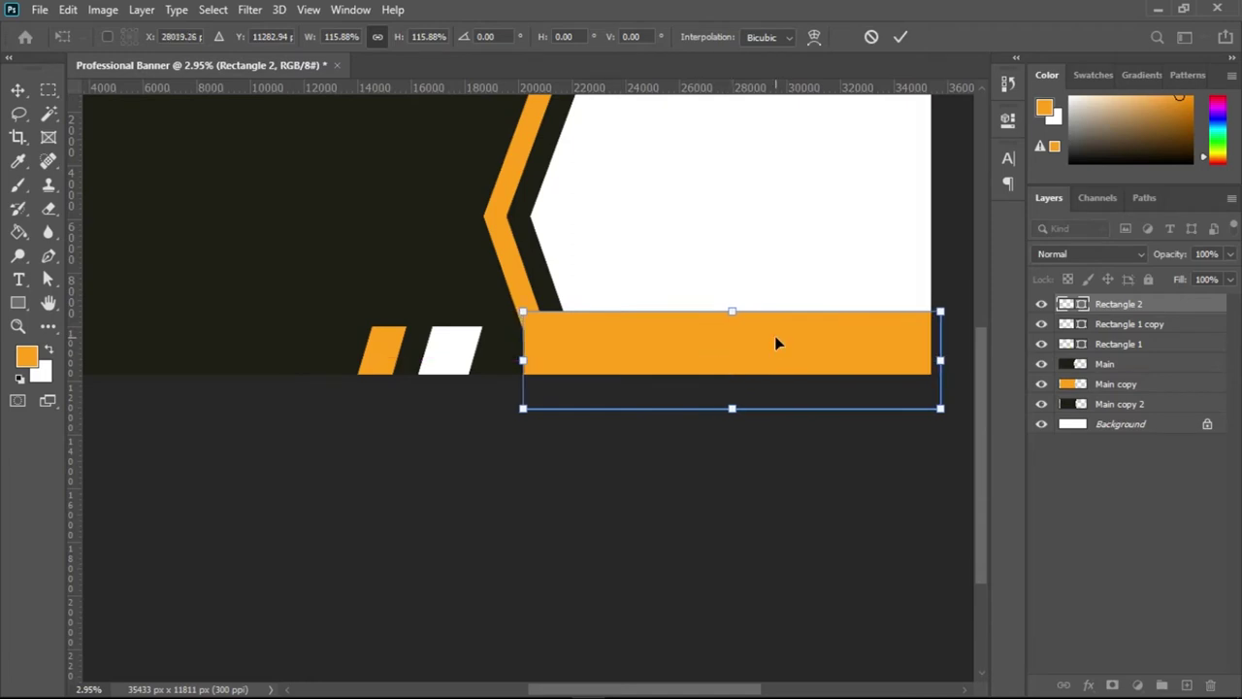
{"action": "key", "text": "Return"}
- Skew the wide rectangle's lower-left corner outward to slant its left end, reposition it to join the orange chevron, and apply the transform
{"action": "key", "text": "ctrl+t"}
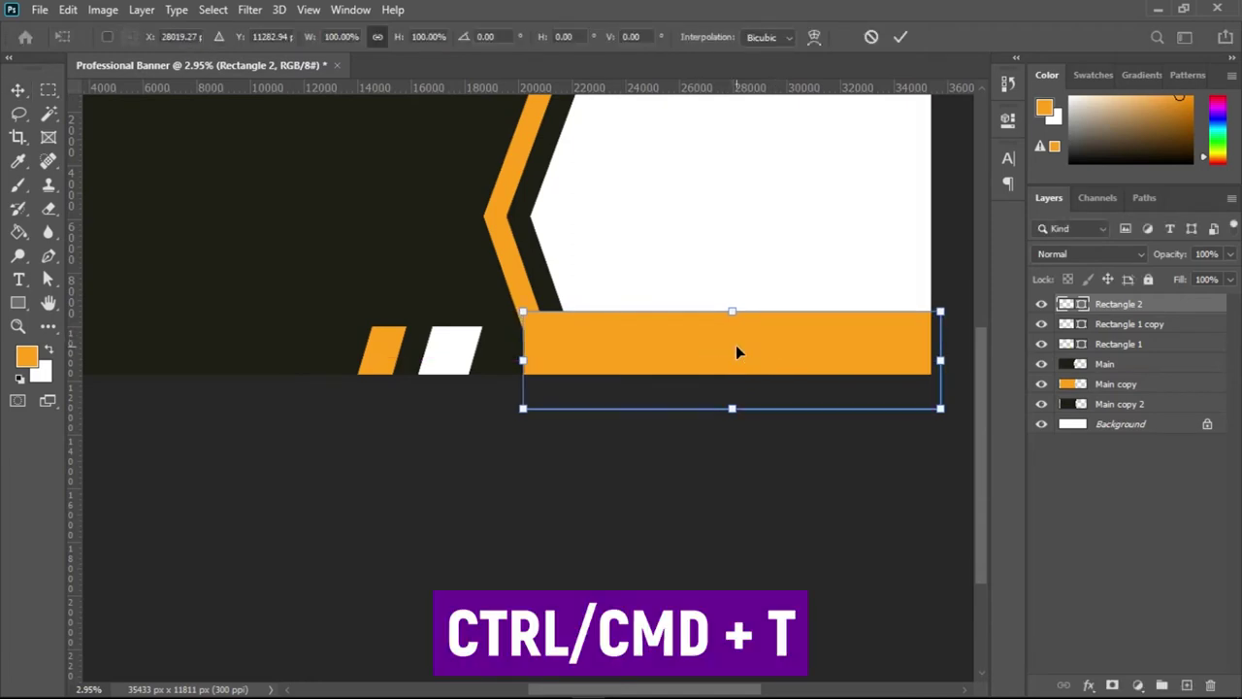
{"action": "right_click", "coordinate": [736, 351]}
{"action": "left_click", "coordinate": [777, 402]}
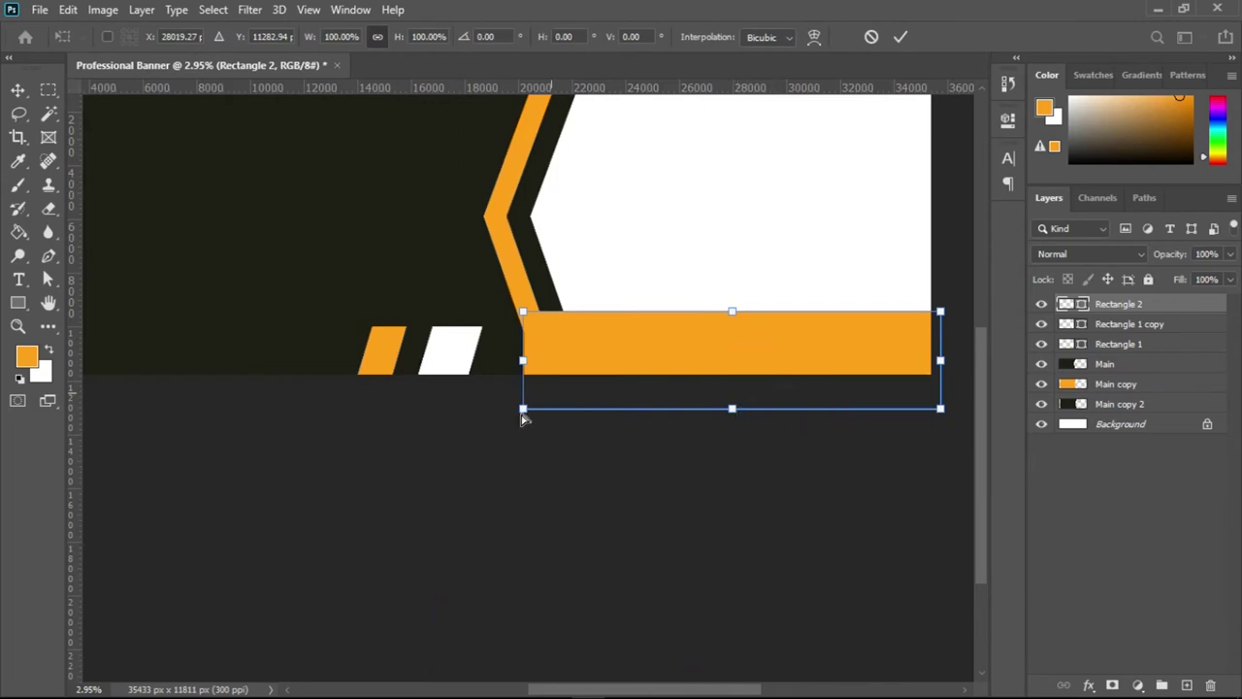
{"action": "left_click_drag", "start_coordinate": [524, 411], "coordinate": [491, 411]}
{"action": "left_click_drag", "start_coordinate": [561, 357], "coordinate": [636, 332]}
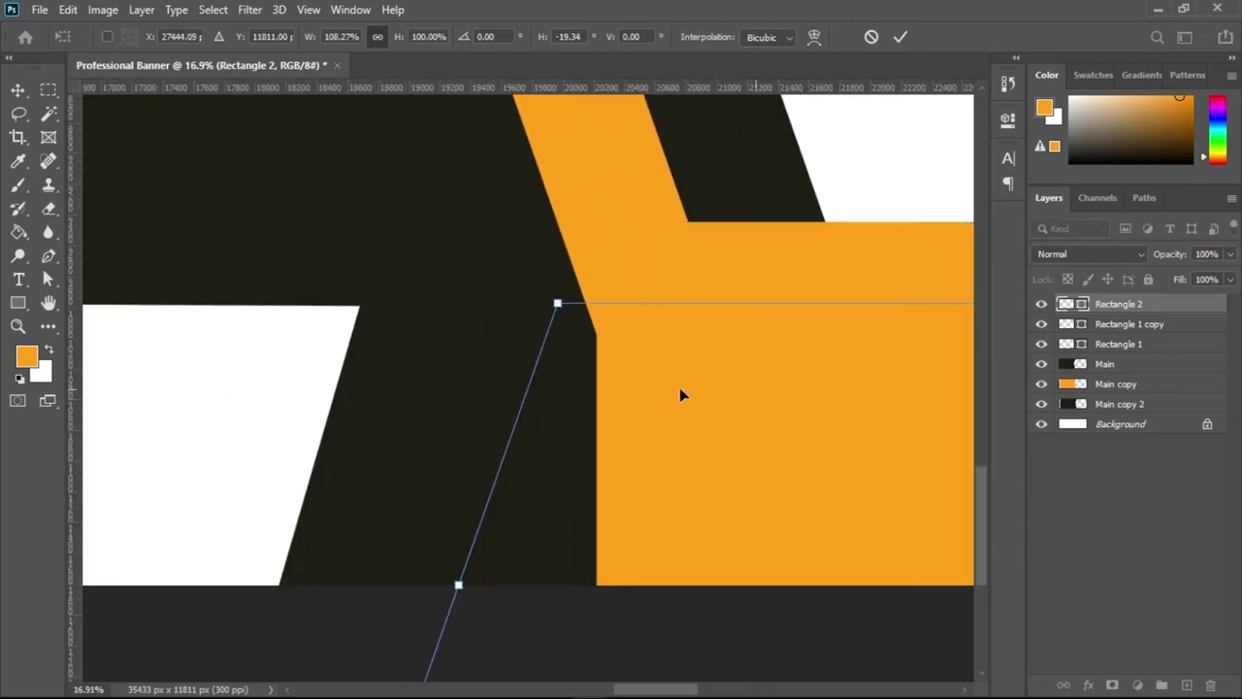
{"action": "left_click_drag", "start_coordinate": [633, 422], "coordinate": [595, 427]}
{"action": "left_click_drag", "start_coordinate": [832, 411], "coordinate": [619, 379]}
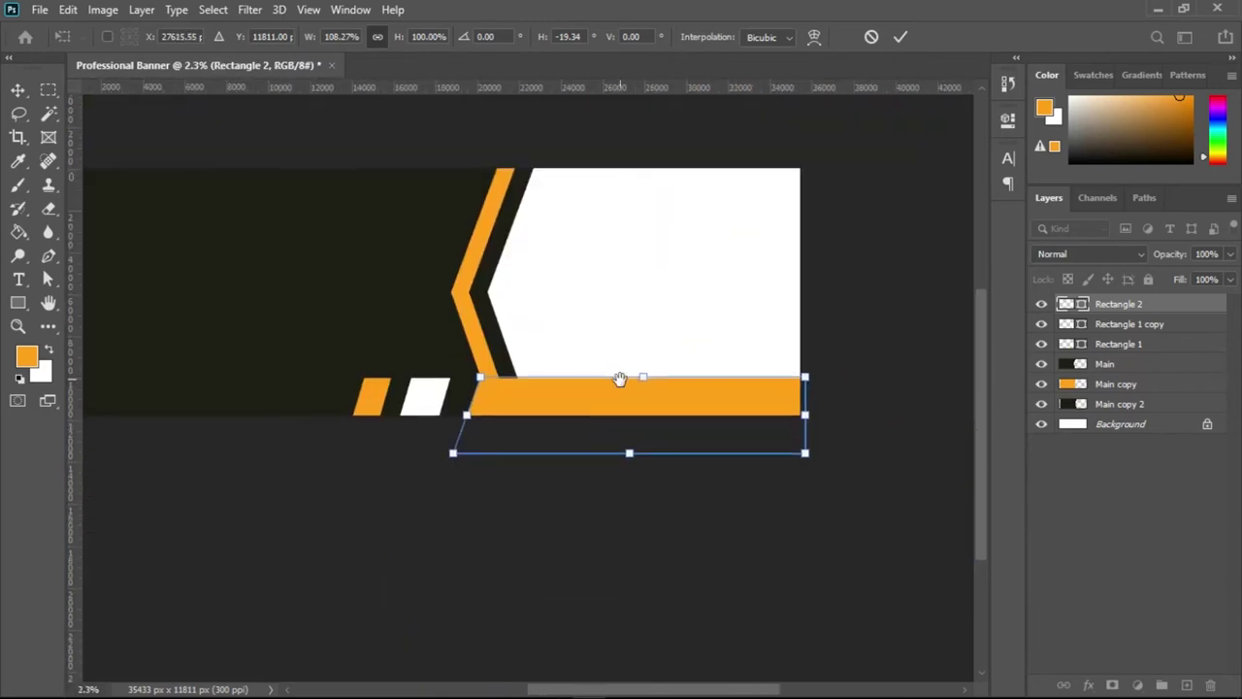
{"action": "left_click", "coordinate": [895, 37]}
{"action": "left_click", "coordinate": [868, 355]}
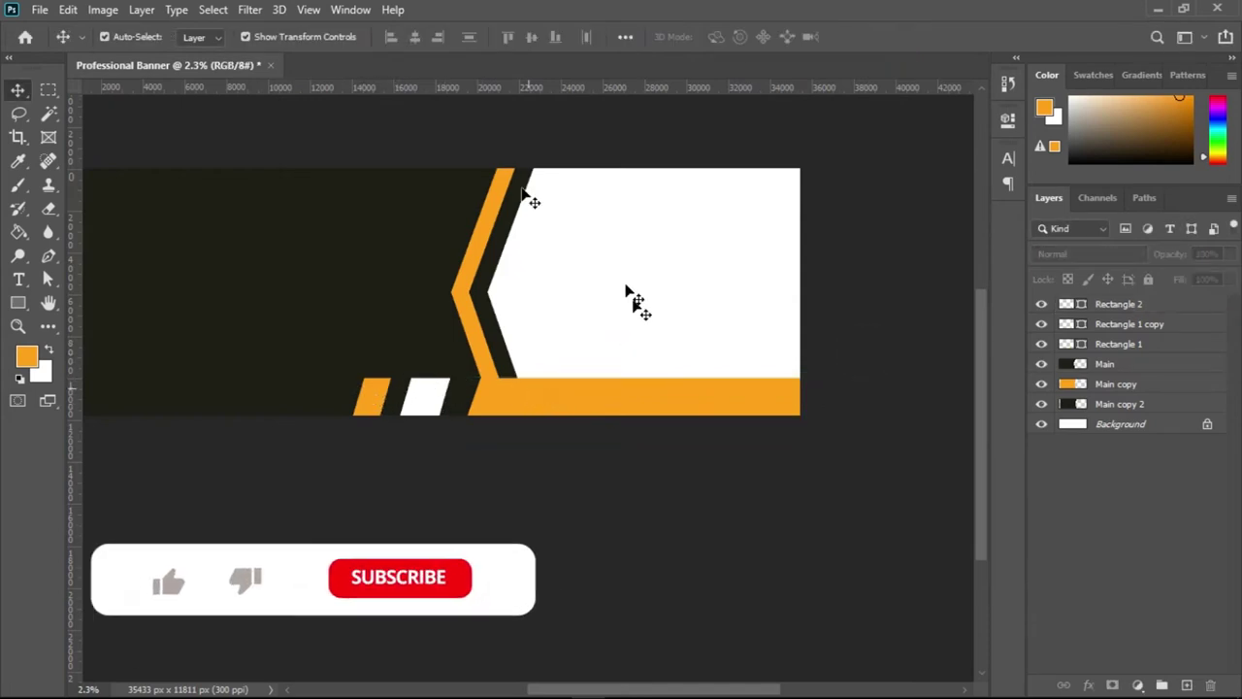
- Add a horizontal guide along the wide orange bar's upper edge, and move the white slanted rectangle slightly right with its upper edge on it
{"action": "left_click_drag", "start_coordinate": [472, 87], "coordinate": [477, 386]}
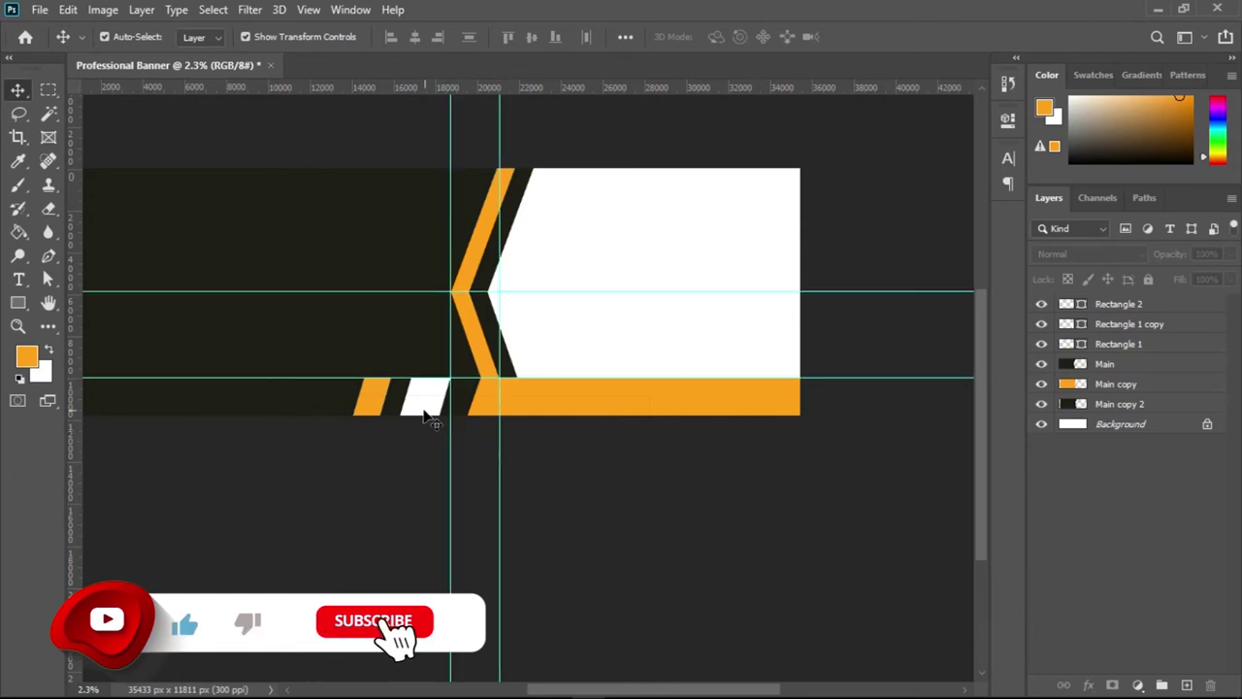
{"action": "left_click", "coordinate": [423, 400]}
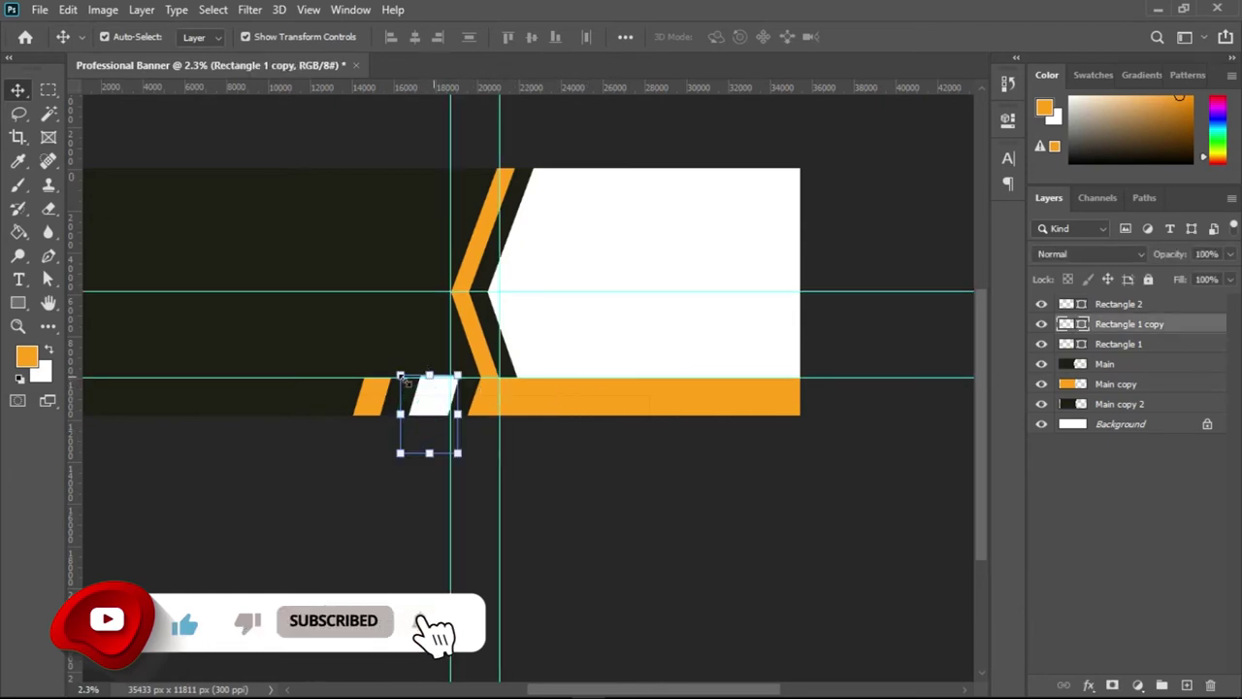
{"action": "left_click_drag", "start_coordinate": [389, 395], "coordinate": [640, 407]}
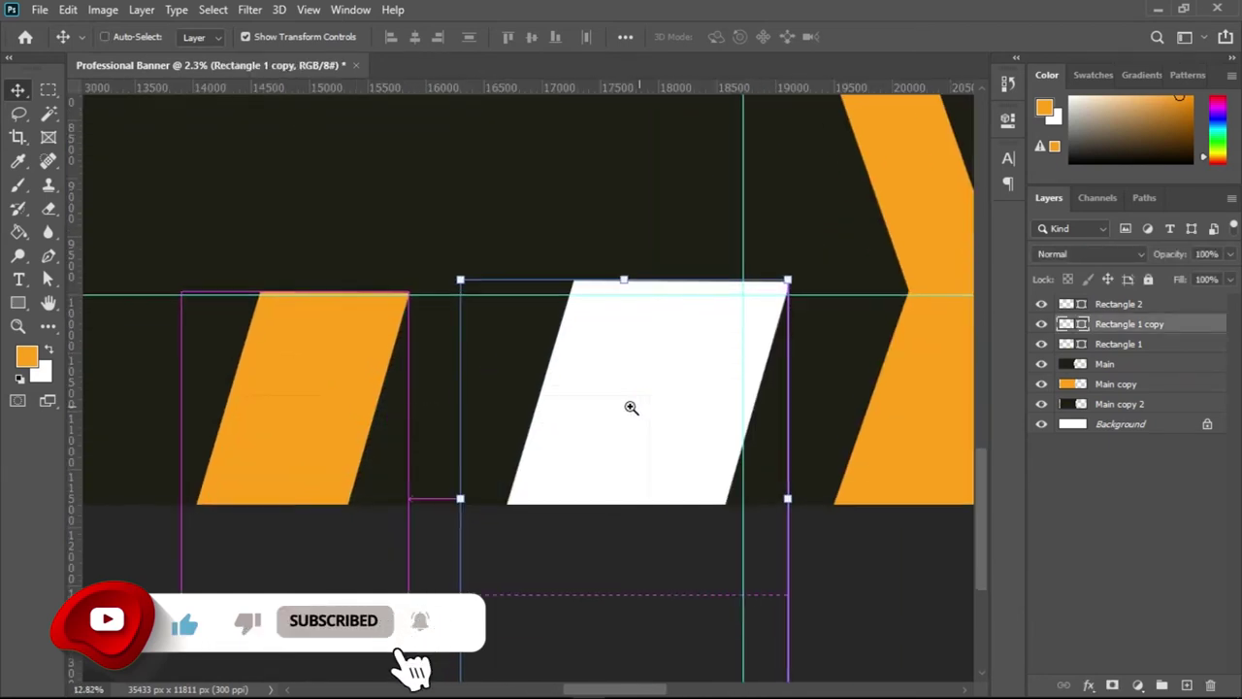
{"action": "left_click_drag", "start_coordinate": [592, 391], "coordinate": [588, 406]}
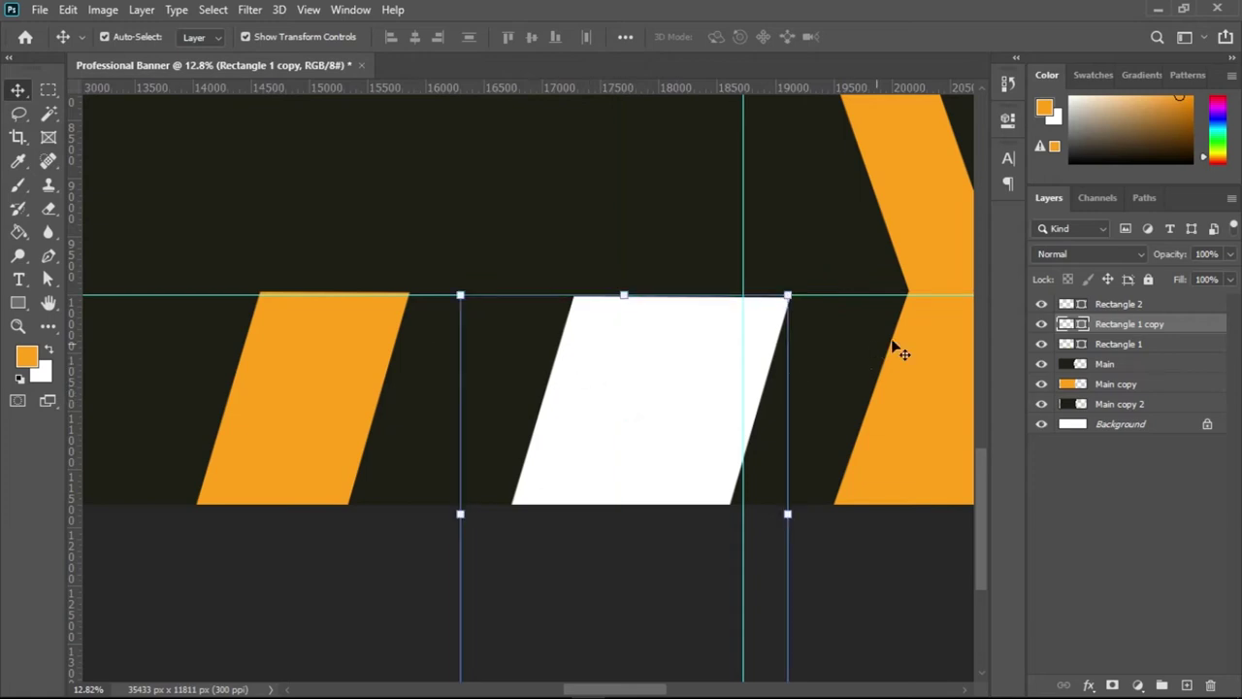
- Align the horizontal guide with the small orange slanted rectangle's upper edge, and raise the white slanted rectangle to meet it
{"action": "left_click_drag", "start_coordinate": [888, 361], "coordinate": [807, 366]}
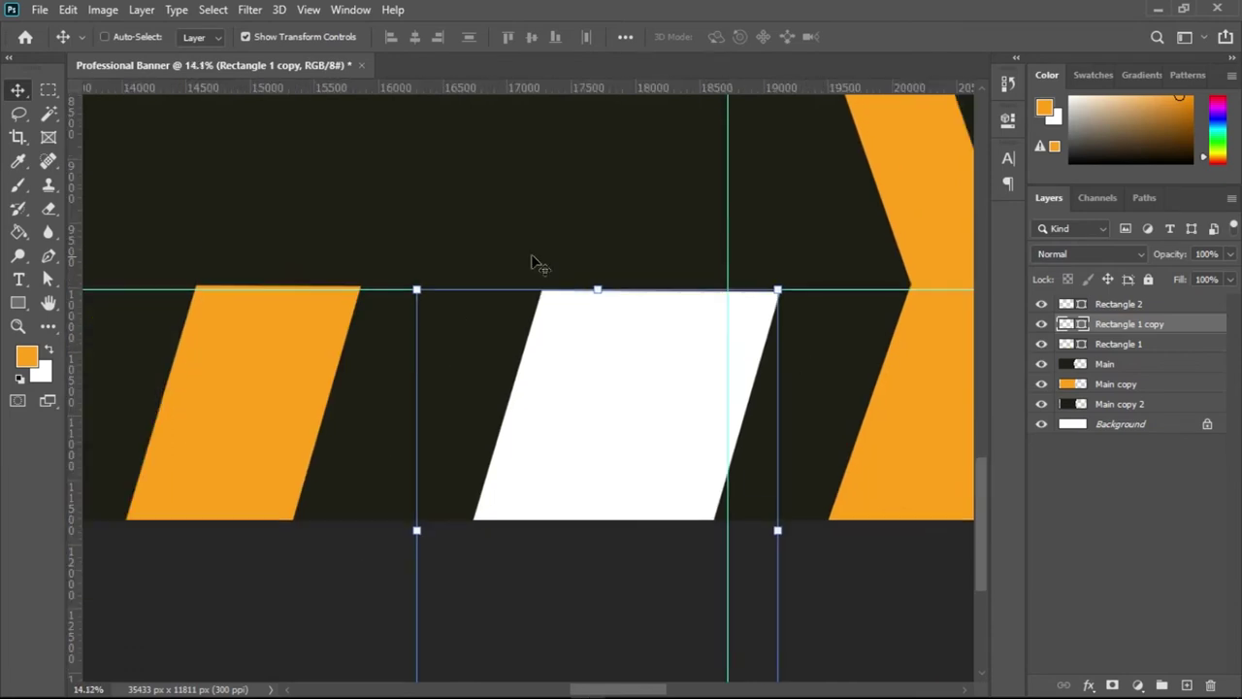
{"action": "left_click_drag", "start_coordinate": [172, 281], "coordinate": [172, 283]}
{"action": "left_click", "coordinate": [187, 295]}
{"action": "left_click", "coordinate": [204, 312]}
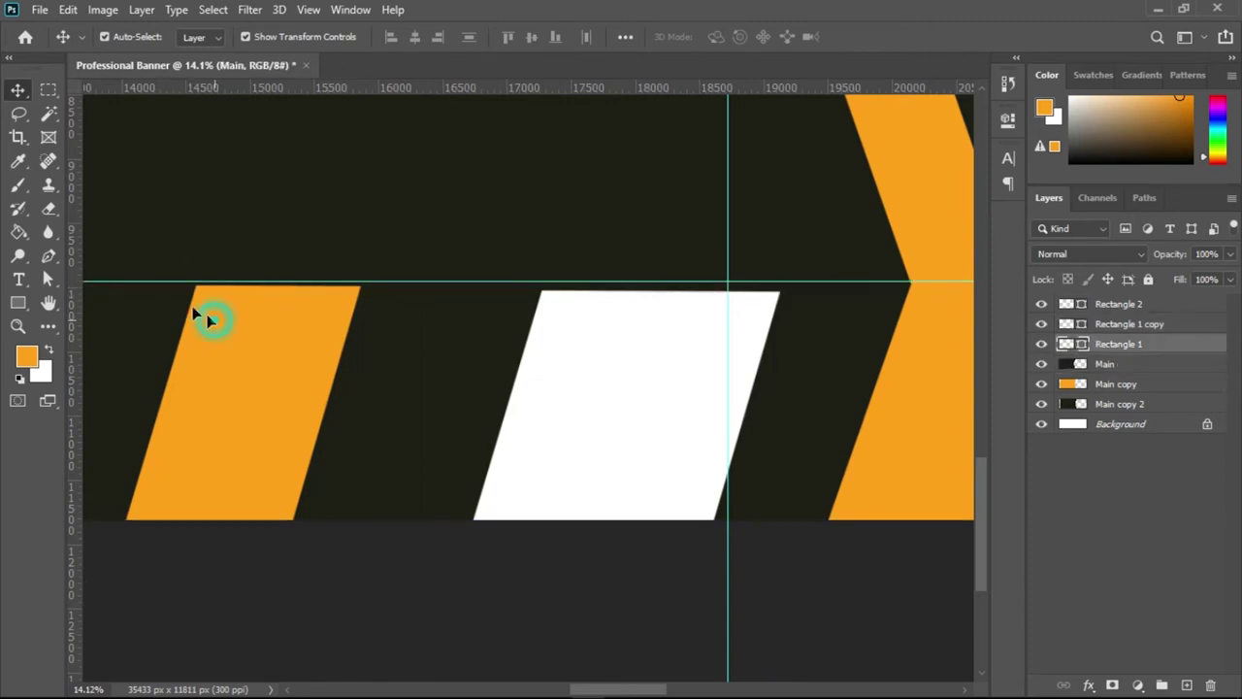
{"action": "left_click_drag", "start_coordinate": [402, 283], "coordinate": [401, 284]}
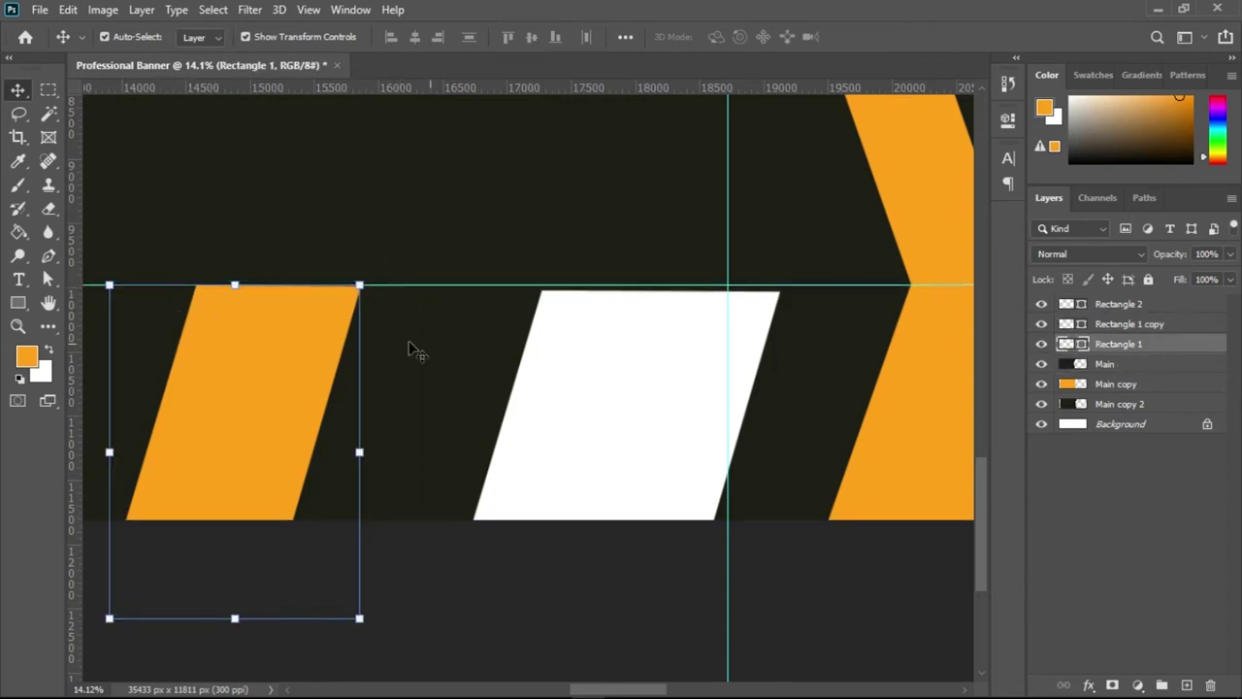
{"action": "left_click", "coordinate": [588, 427]}
{"action": "left_click_drag", "start_coordinate": [651, 388], "coordinate": [650, 383]}
- Clear the selection of the wide orange bar and hide the guides
{"action": "left_click_drag", "start_coordinate": [804, 339], "coordinate": [515, 300]}
{"action": "left_click", "coordinate": [583, 320]}
{"action": "left_click_drag", "start_coordinate": [587, 331], "coordinate": [485, 355]}
{"action": "key", "text": "ctrl+space"}
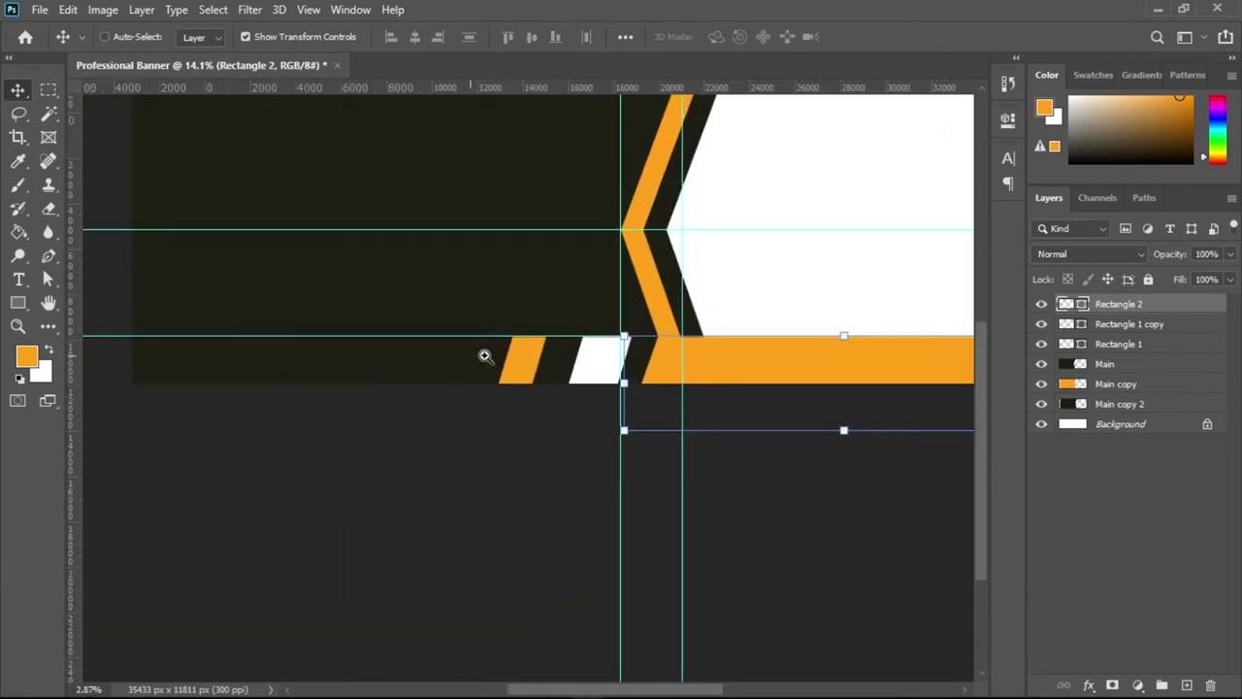
{"action": "left_click_drag", "start_coordinate": [747, 356], "coordinate": [483, 305]}
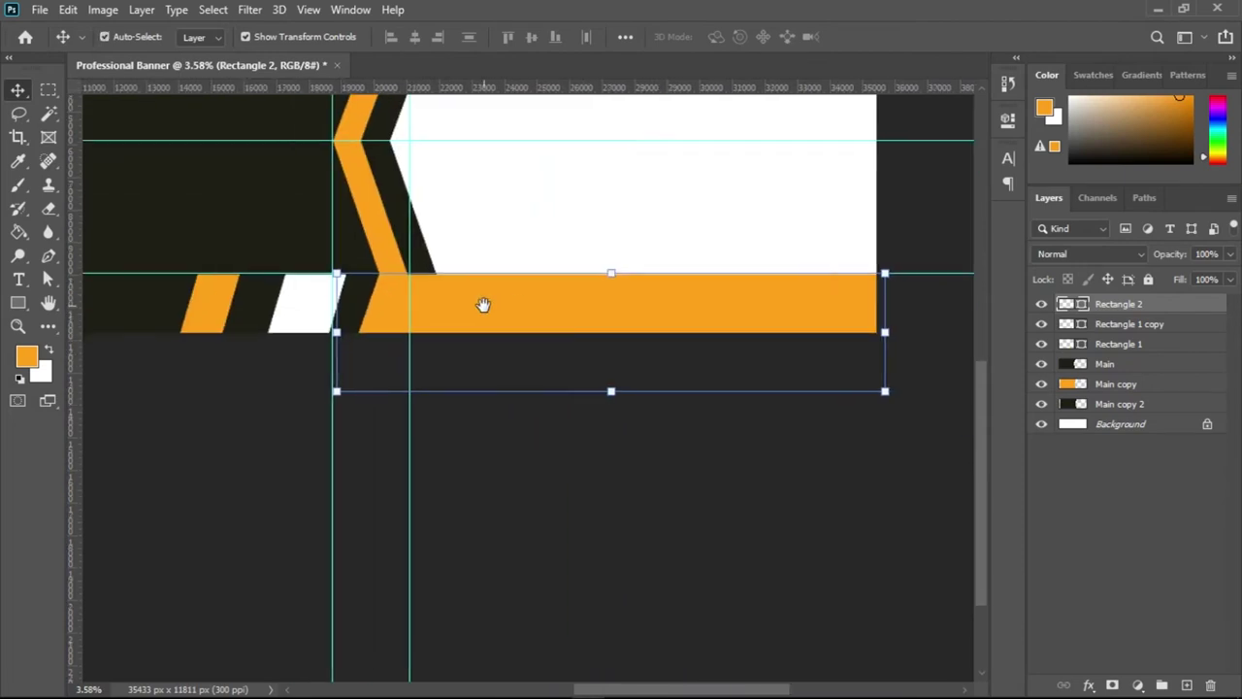
{"action": "left_click_drag", "start_coordinate": [631, 339], "coordinate": [604, 349]}
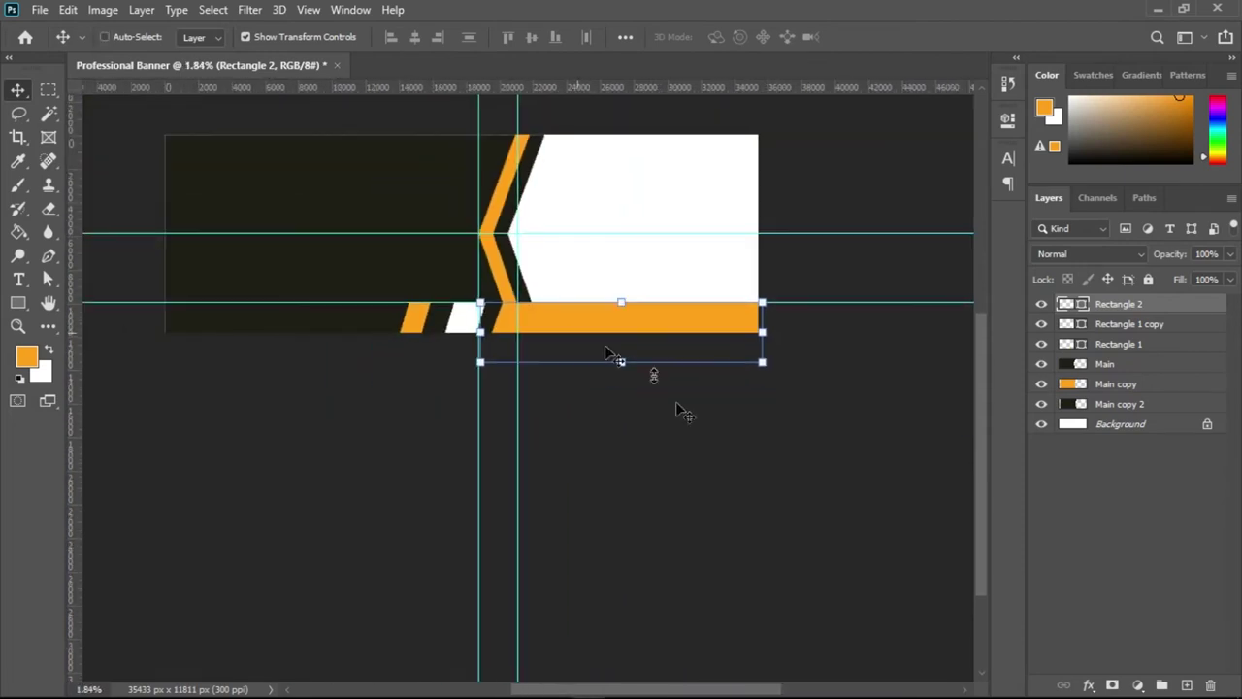
{"action": "left_click", "coordinate": [646, 475]}
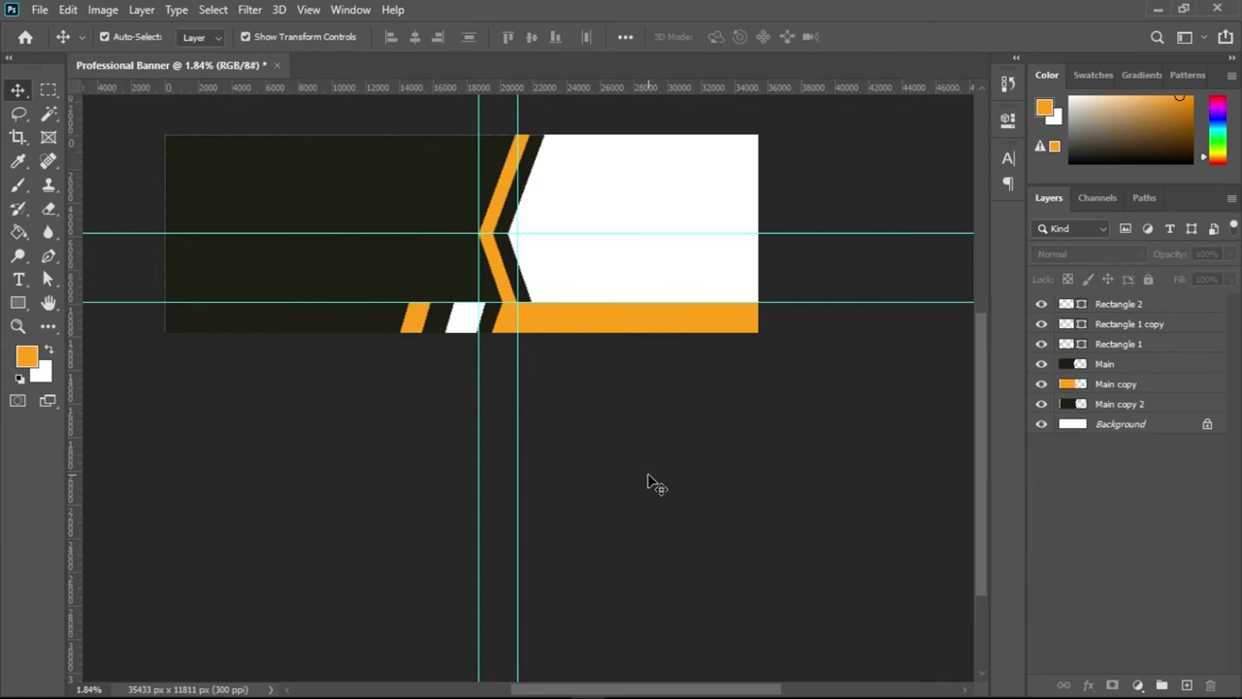
{"action": "key", "text": "ctrl+semicolon"}
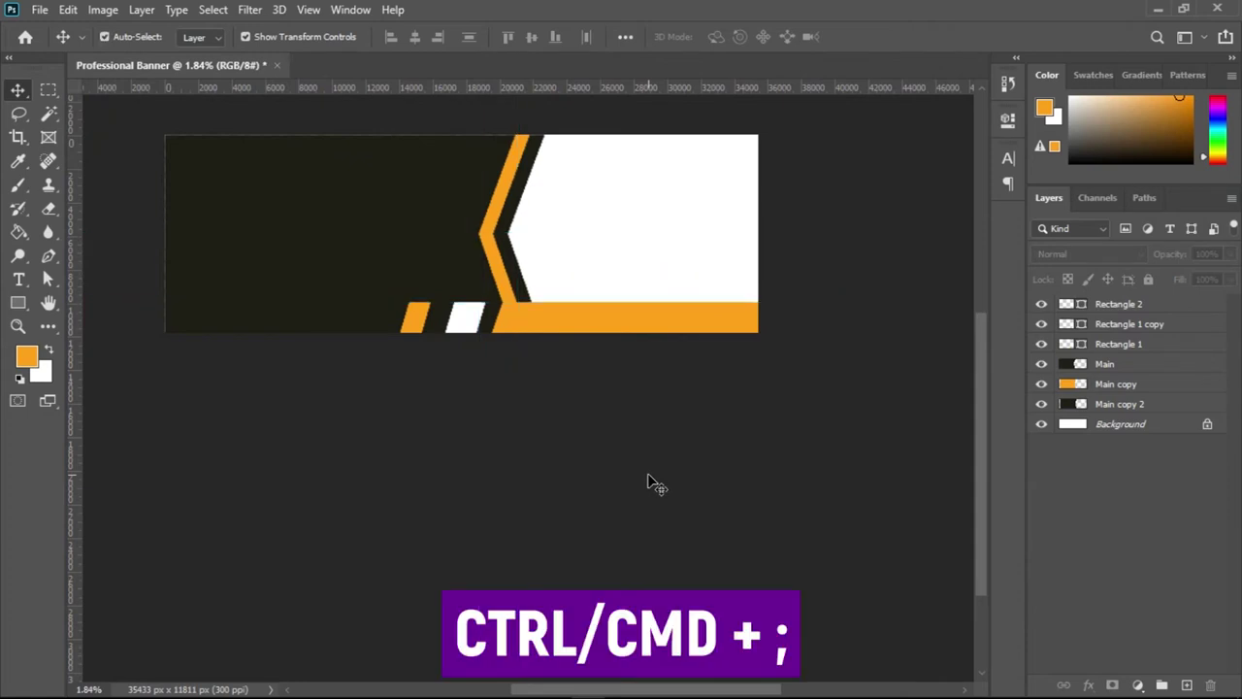
- Shorten the wide orange footer bar from its outer end to 68.80% of its width and apply the transform
{"action": "left_click_drag", "start_coordinate": [579, 297], "coordinate": [698, 306]}
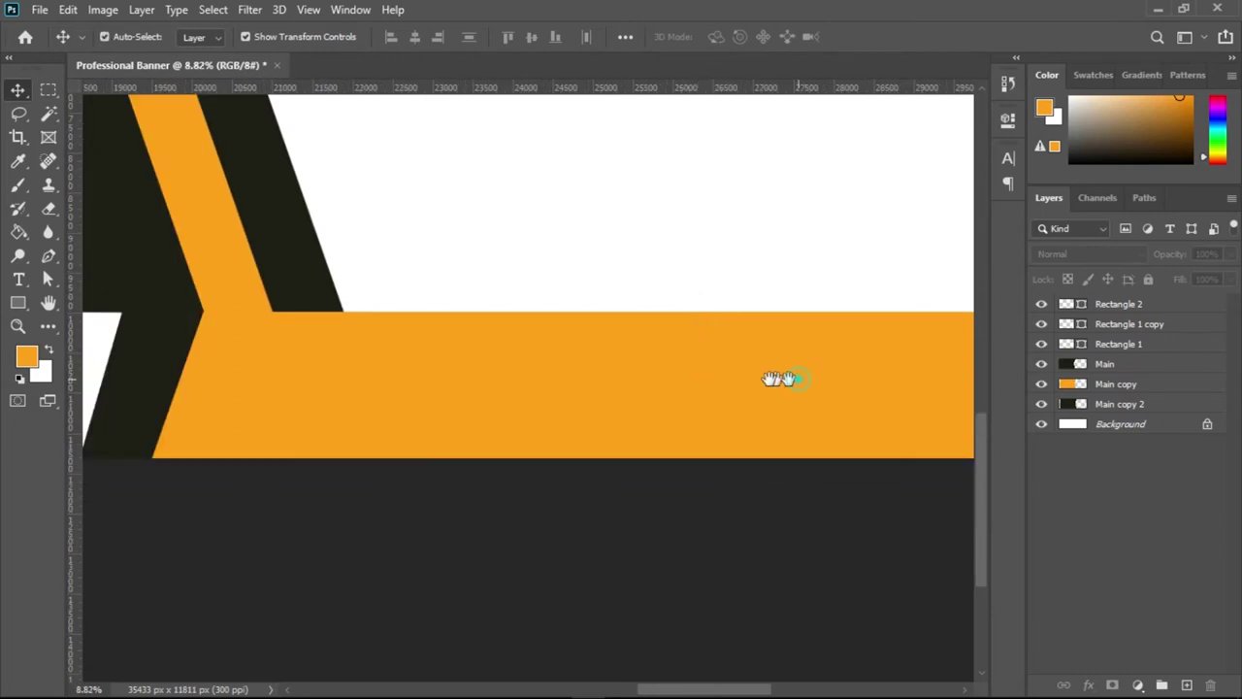
{"action": "left_click_drag", "start_coordinate": [777, 378], "coordinate": [790, 389]}
{"action": "left_click", "coordinate": [819, 371], "text": "alt"}
{"action": "scroll", "coordinate": [818, 370], "scroll_direction": "down", "scroll_amount": 2}
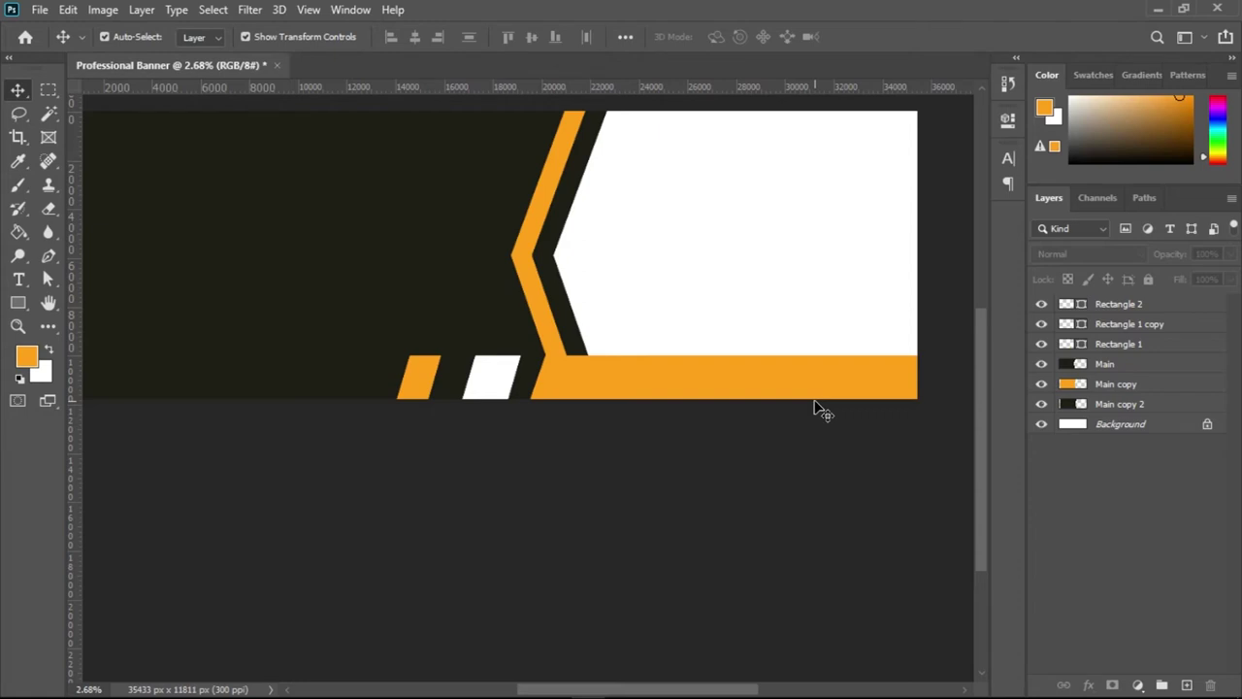
{"action": "left_click", "coordinate": [810, 393]}
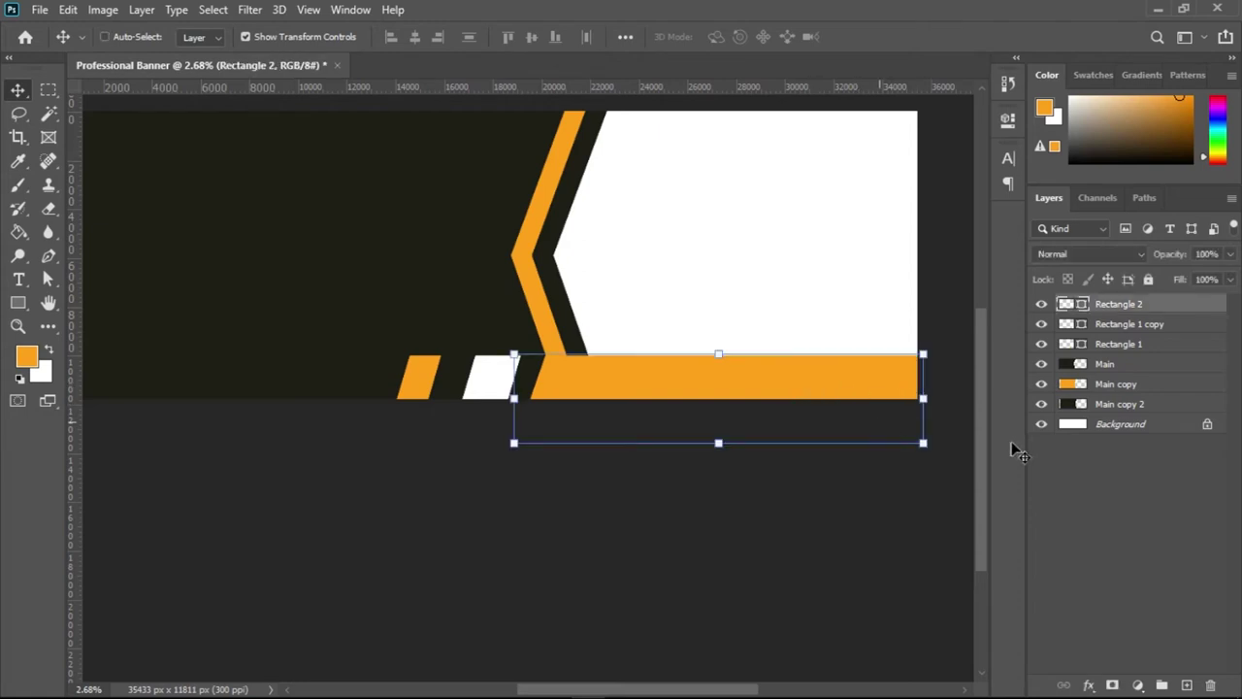
{"action": "left_click", "coordinate": [924, 400]}
{"action": "left_click_drag", "start_coordinate": [922, 400], "coordinate": [863, 400]}
{"action": "key", "text": "ctrl+z"}
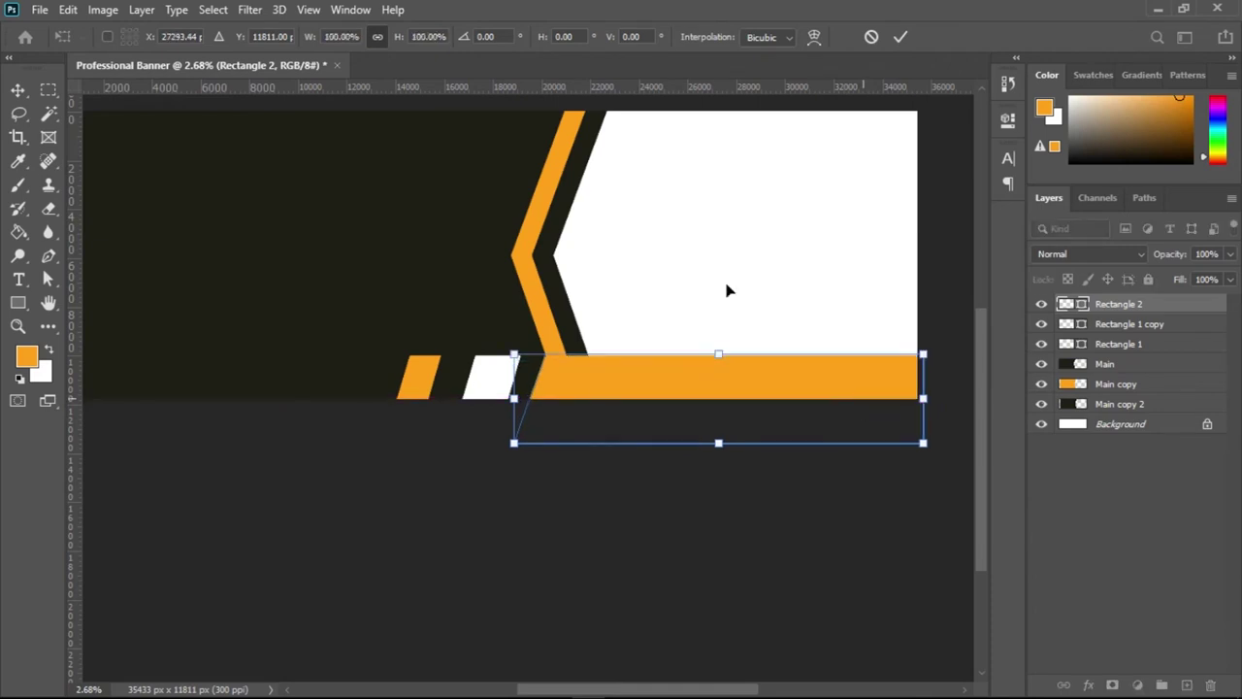
{"action": "left_click_drag", "start_coordinate": [926, 398], "coordinate": [802, 388]}
{"action": "key", "text": "Return"}
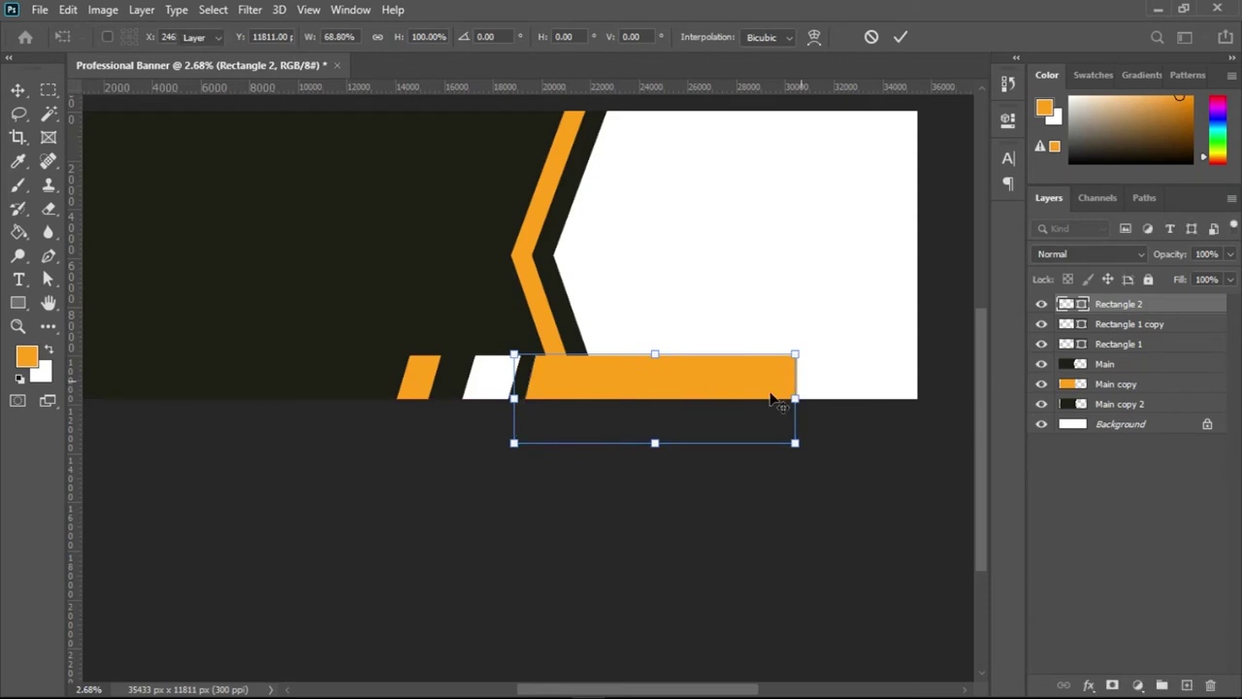
- Duplicate the shortened orange bar and place the copy against its outer end, extending past the banner's right edge
{"action": "scroll", "coordinate": [774, 371], "scroll_direction": "up", "scroll_amount": 3}
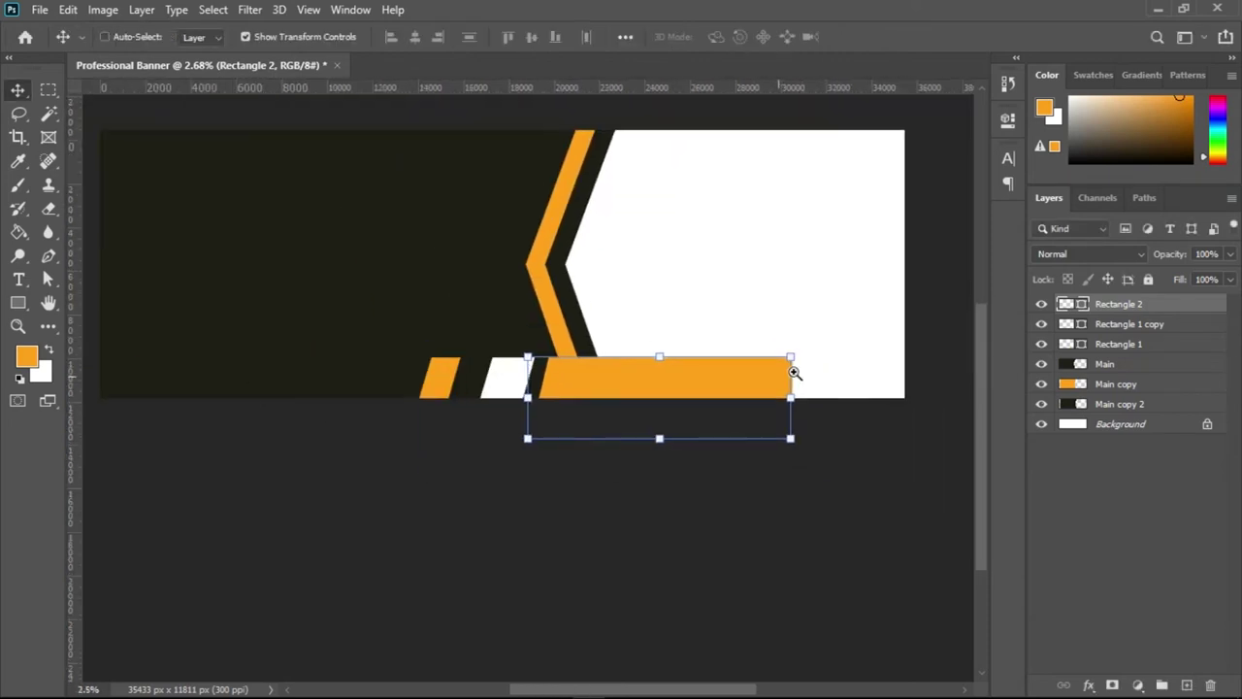
{"action": "left_click_drag", "start_coordinate": [851, 373], "coordinate": [625, 303]}
{"action": "left_click_drag", "start_coordinate": [474, 330], "coordinate": [716, 339]}
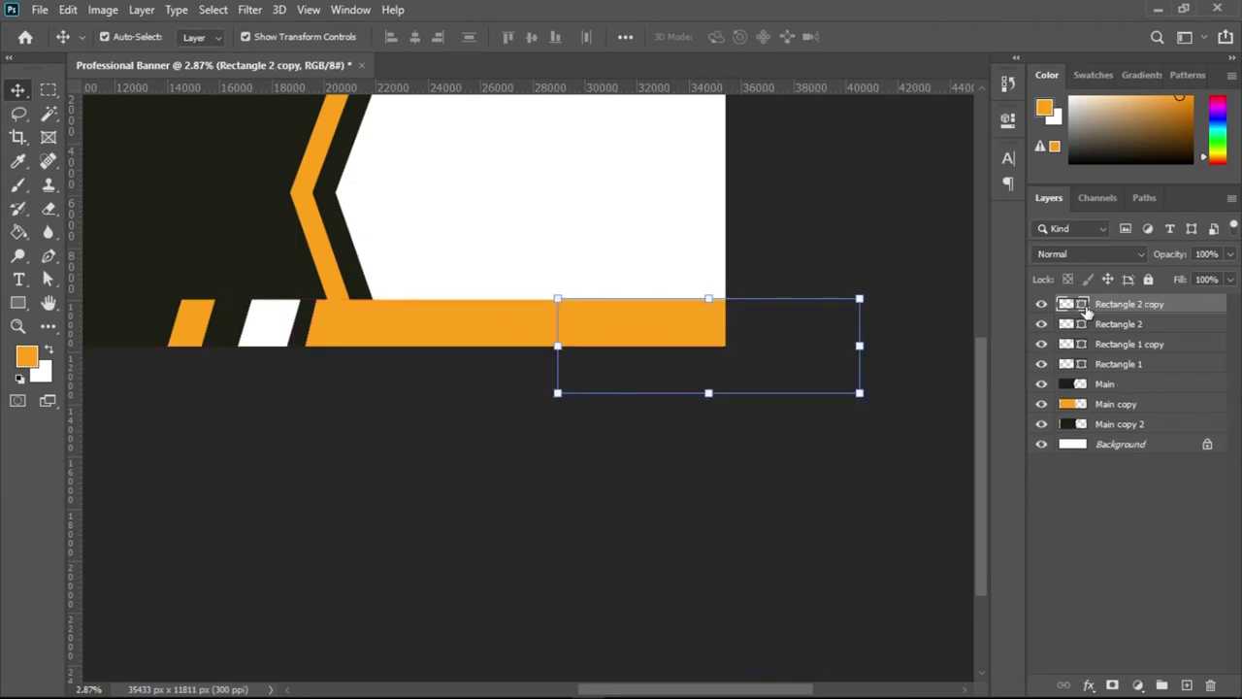
- Recolor the duplicated footer bar white (#ffffff)
{"action": "double_click", "coordinate": [1085, 305]}
{"action": "left_click_drag", "start_coordinate": [735, 189], "coordinate": [706, 146]}
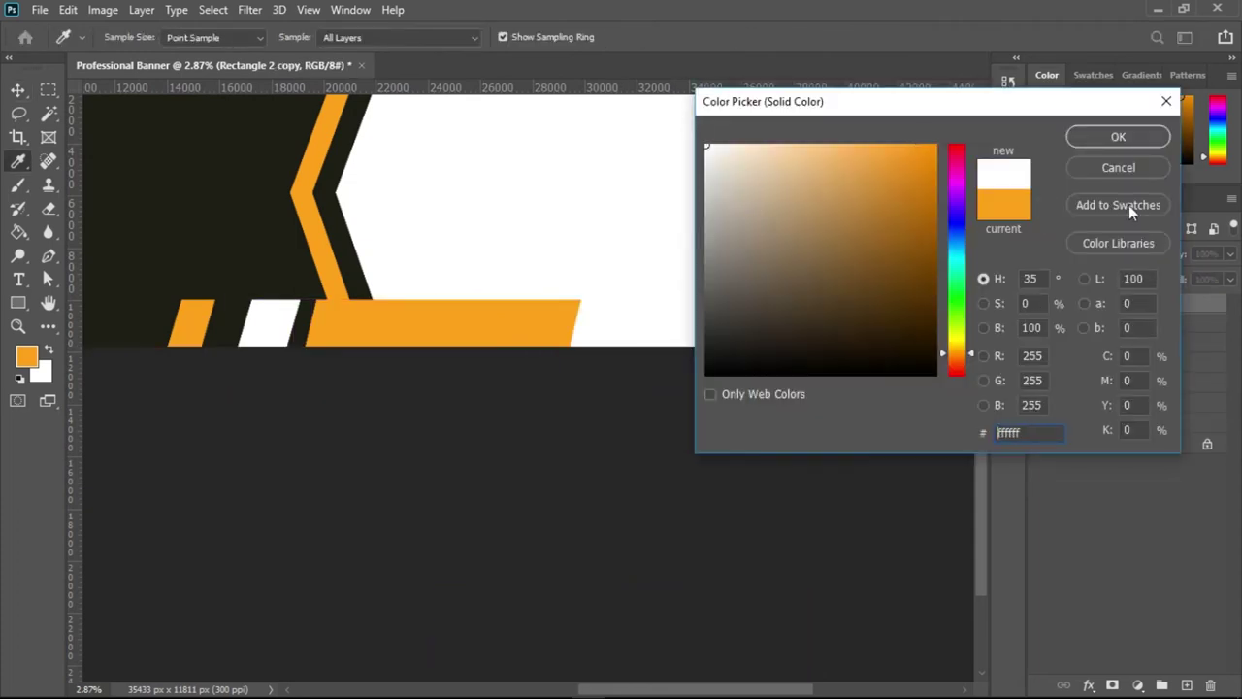
{"action": "left_click", "coordinate": [1120, 138]}
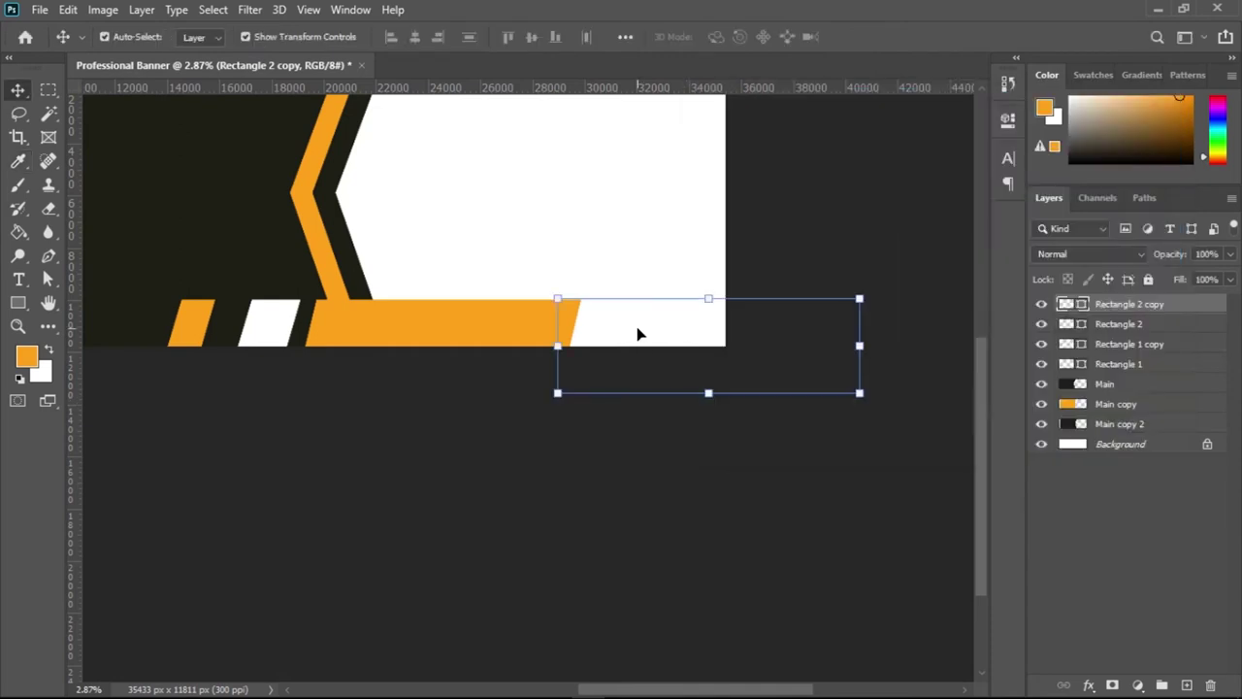
{"action": "mouse_move", "coordinate": [639, 332]}
{"action": "left_mouse_down"}
{"action": "mouse_move", "coordinate": [665, 335]}
{"action": "mouse_move", "coordinate": [646, 338]}
{"action": "left_mouse_up"}
{"action": "left_click", "coordinate": [659, 477]}
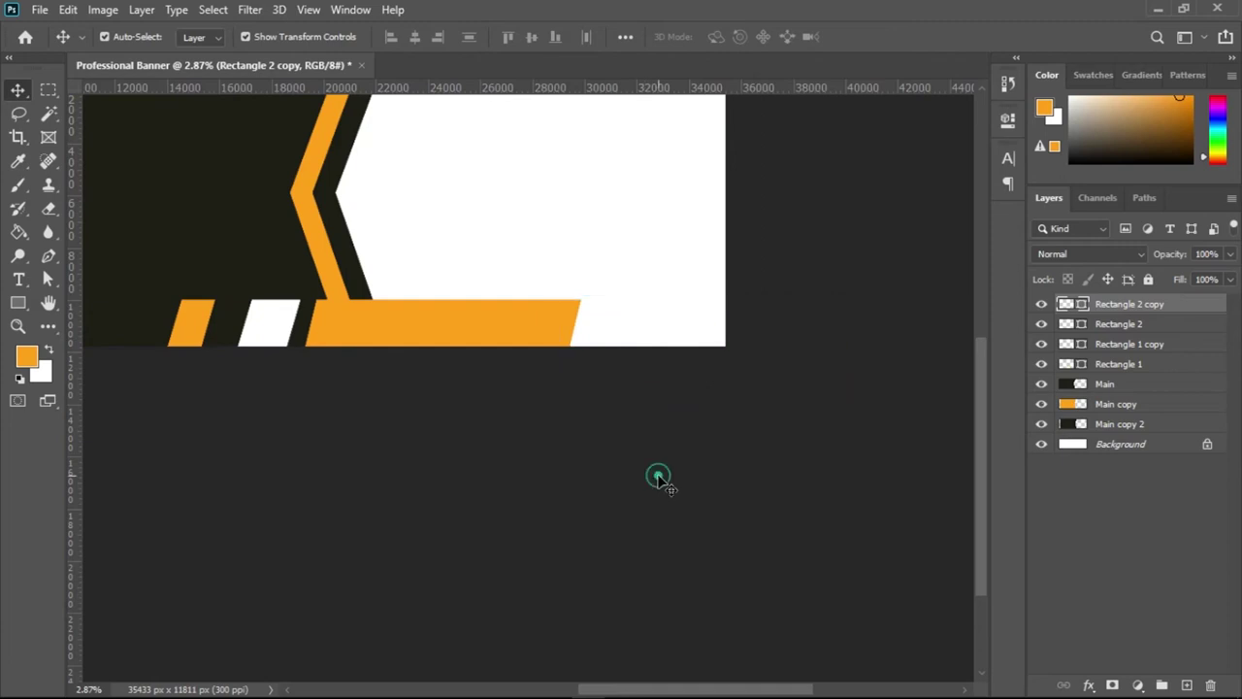
- Duplicate the white footer bar and offset the copy slightly to the right, leaving a slanted white strip
{"action": "left_click", "coordinate": [623, 332]}
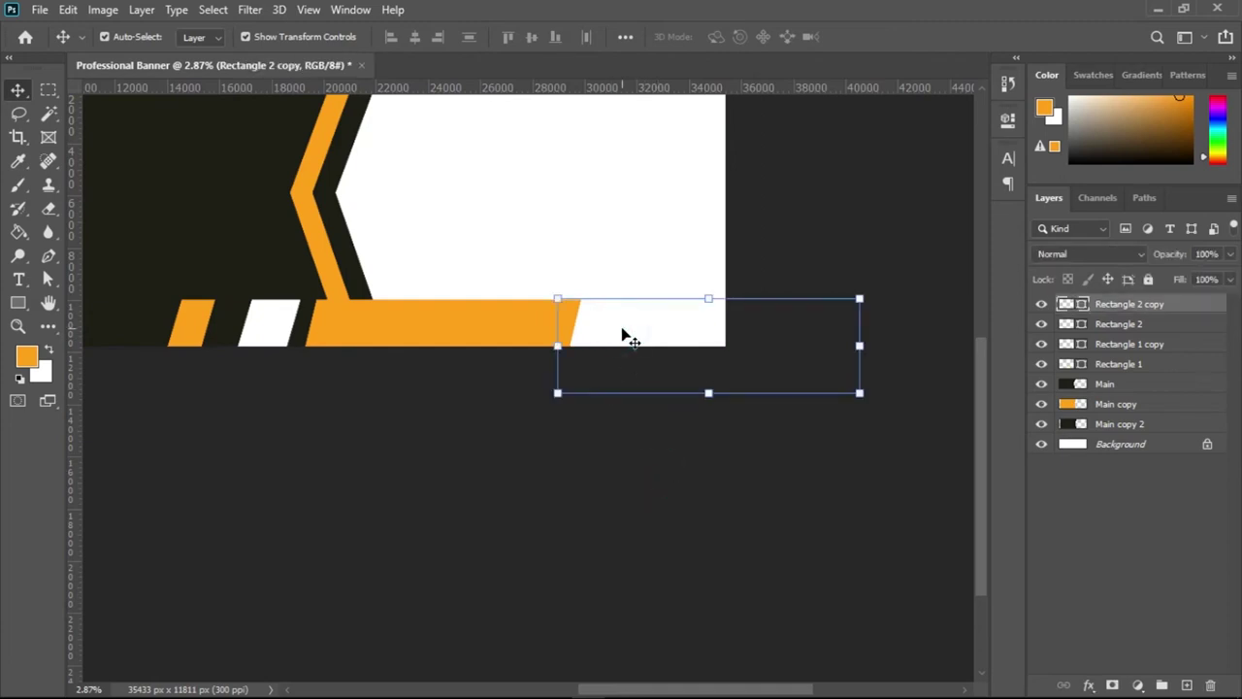
{"action": "left_click_drag", "start_coordinate": [627, 327], "coordinate": [669, 333]}
{"action": "key", "text": "ctrl+j"}
- Recolor the second footer bar copy dark orange, #ed641e
{"action": "double_click", "coordinate": [1082, 304]}
{"action": "left_click_drag", "start_coordinate": [921, 105], "coordinate": [842, 63]}
{"action": "key", "text": "BackSpace"}
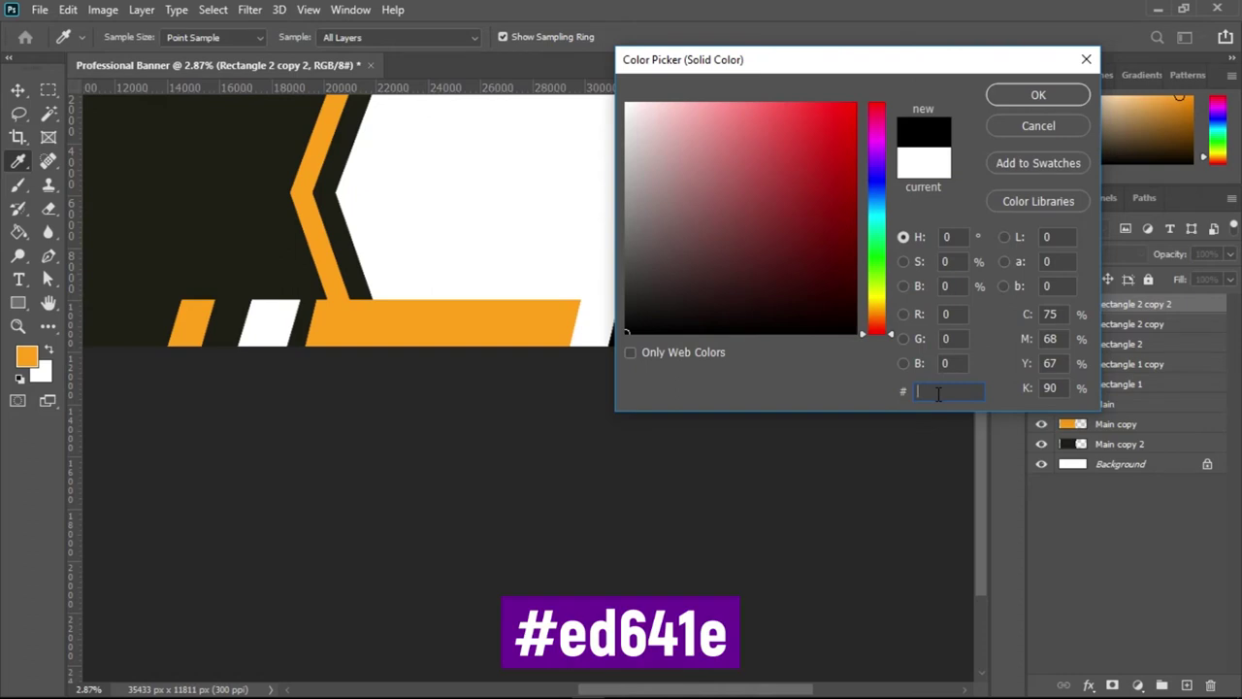
{"action": "type", "text": "ed"}
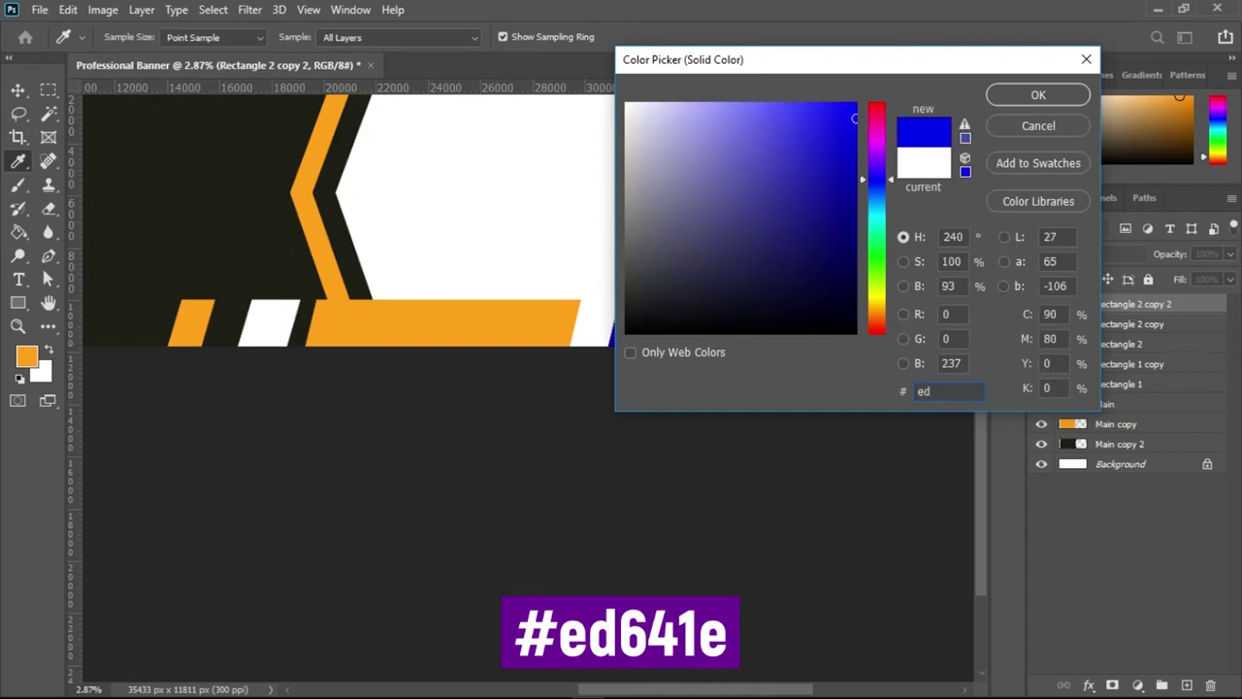
{"action": "type", "text": "64"}
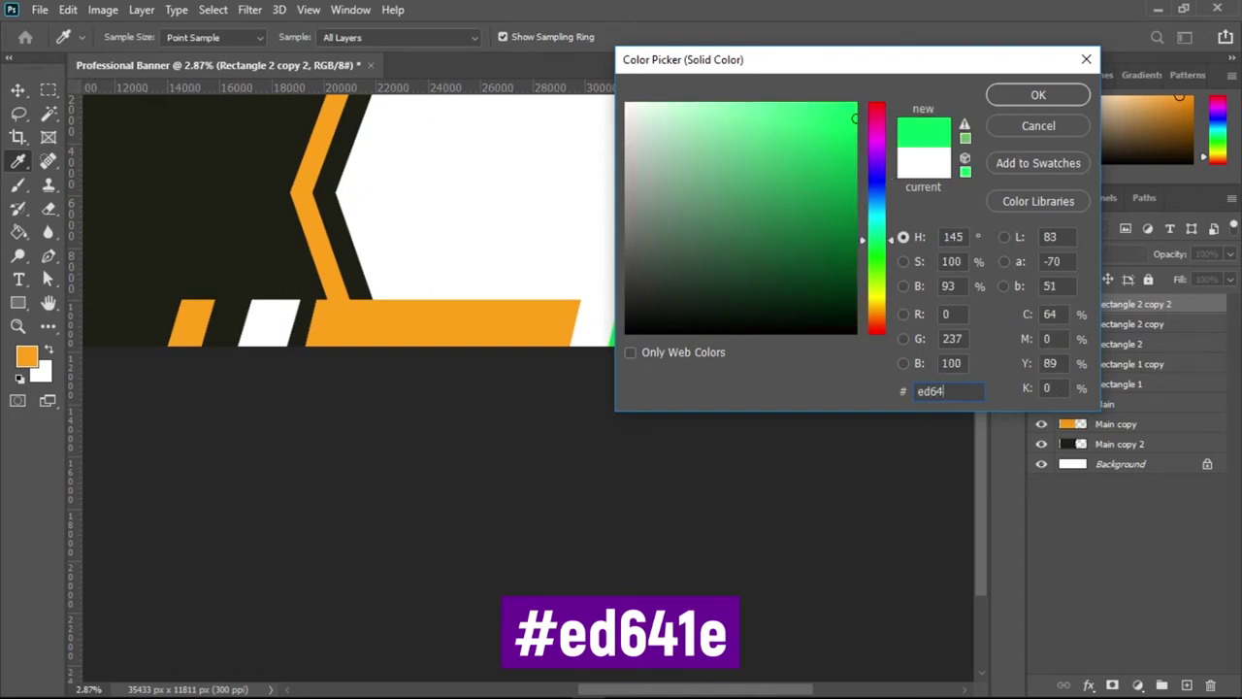
{"action": "type", "text": "1e"}
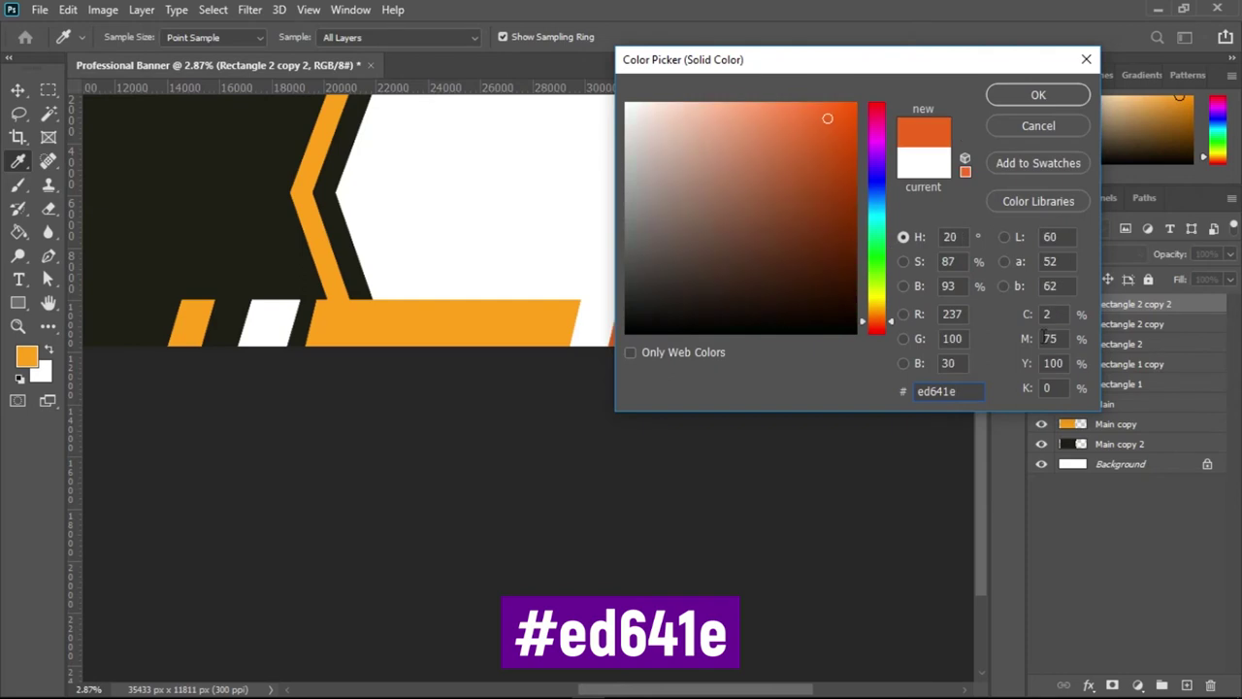
{"action": "left_click", "coordinate": [1034, 96]}
{"action": "key", "text": "v"}
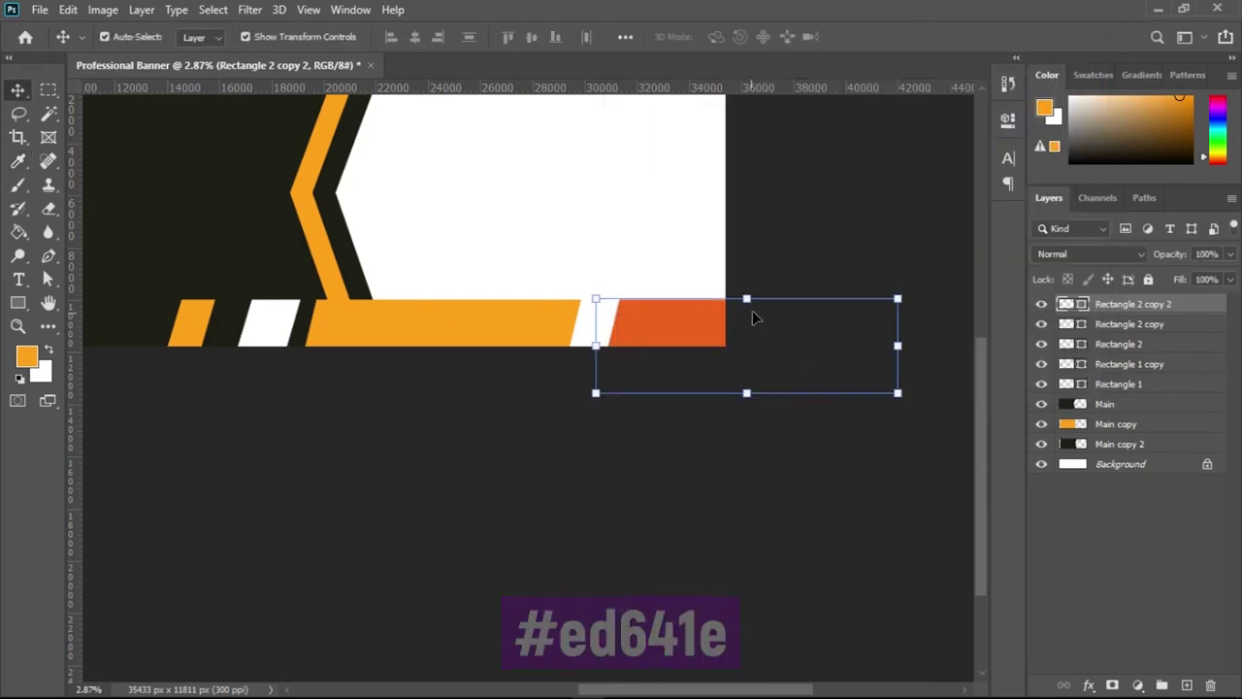
- Reposition the dark orange bar along the footer so a wider white strip separates it from the light orange bar
{"action": "left_click", "coordinate": [621, 324]}
{"action": "left_click", "coordinate": [739, 342], "text": "ctrl"}
{"action": "left_click_drag", "start_coordinate": [739, 341], "coordinate": [687, 342]}
{"action": "key", "text": "ctrl+space"}
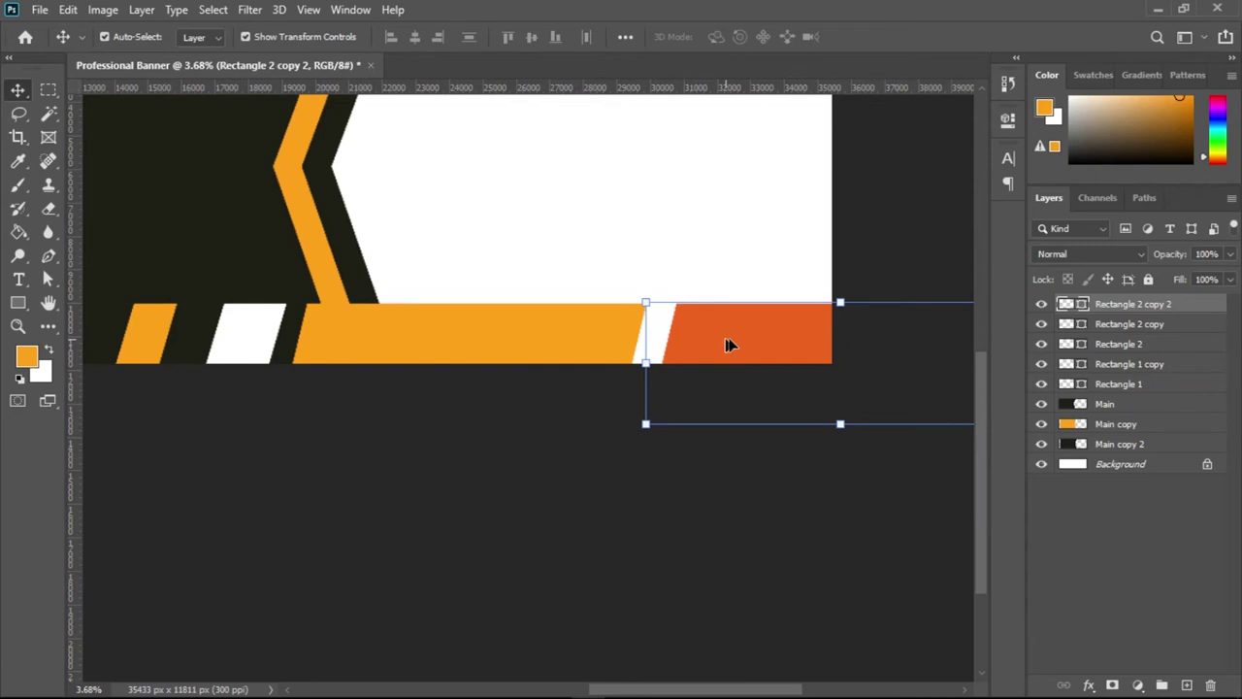
{"action": "key", "text": "ctrl+space"}
{"action": "left_click_drag", "start_coordinate": [696, 336], "coordinate": [463, 360]}
{"action": "key", "text": "ctrl+space"}
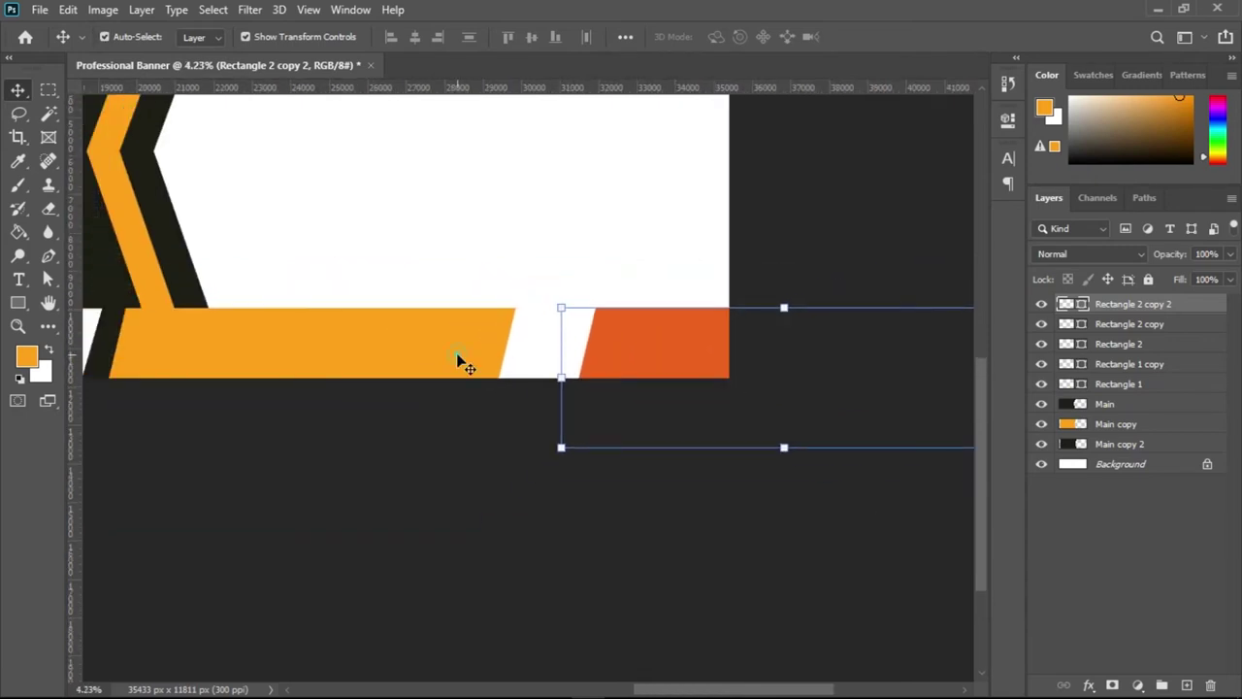
- Shift the white footer bar right to narrow its strip, and stretch the wide orange bar to 108.35% width to reach beneath it
{"action": "left_click", "coordinate": [490, 360]}
{"action": "left_click_drag", "start_coordinate": [563, 355], "coordinate": [592, 357]}
{"action": "left_click", "coordinate": [468, 362]}
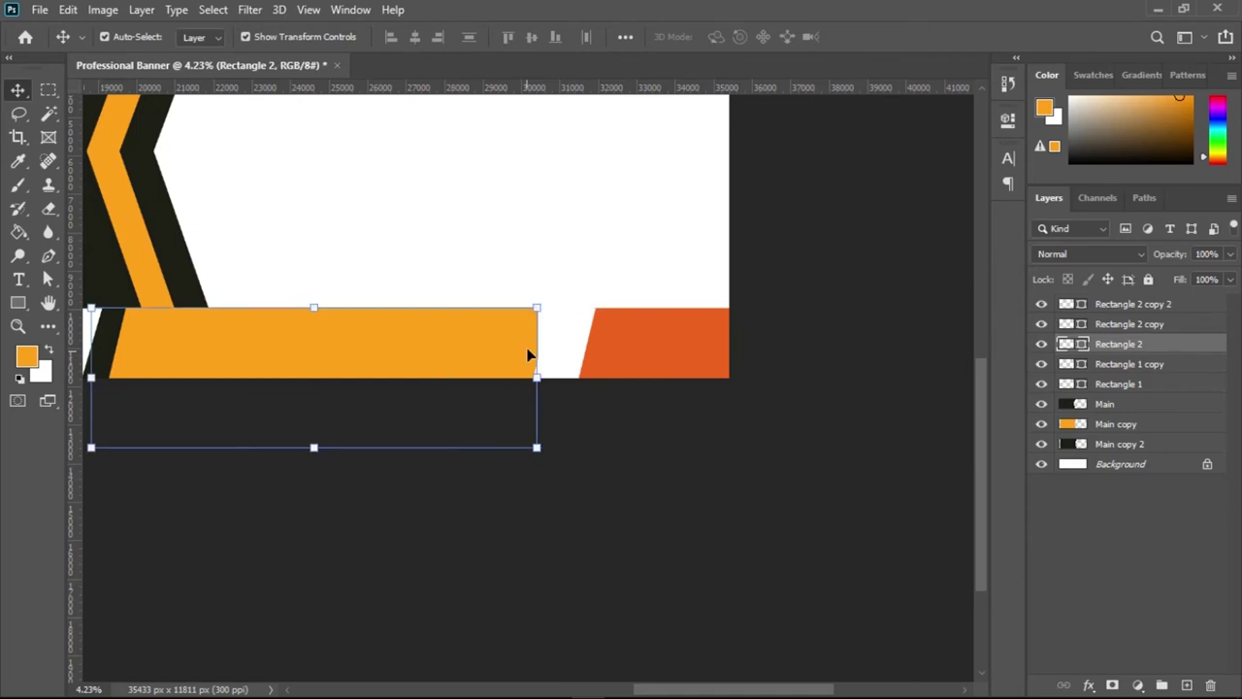
{"action": "left_click_drag", "start_coordinate": [542, 377], "coordinate": [574, 377]}
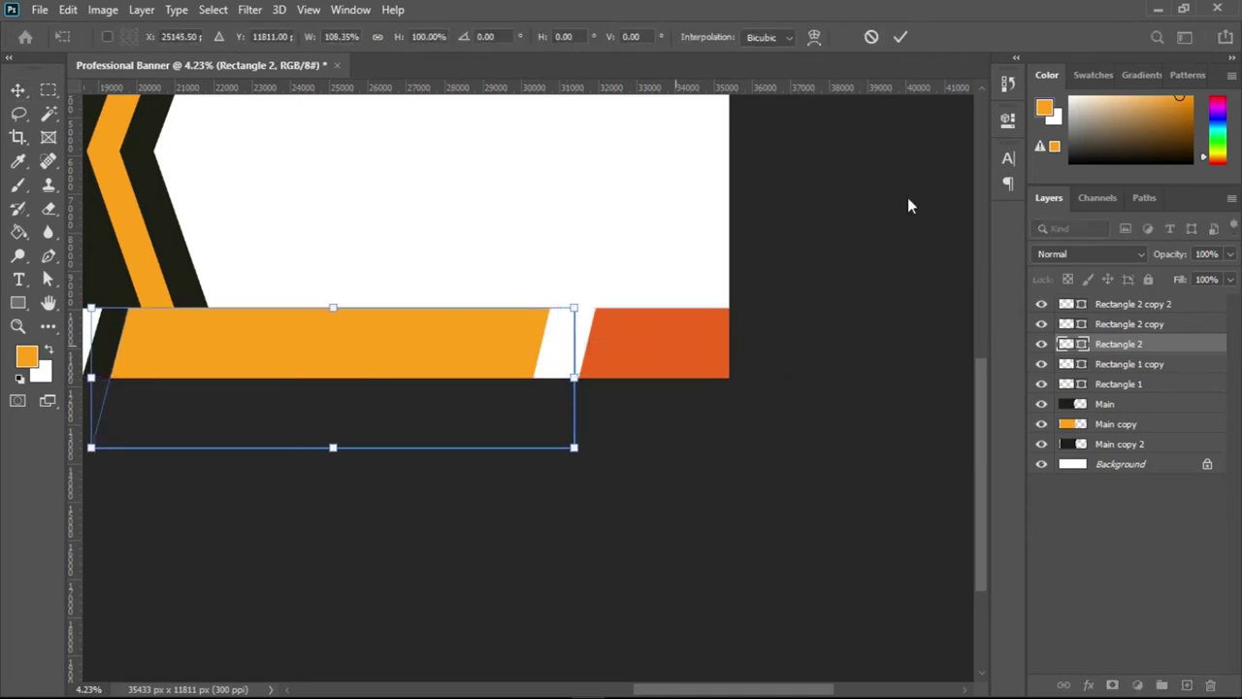
{"action": "key", "text": "Return"}
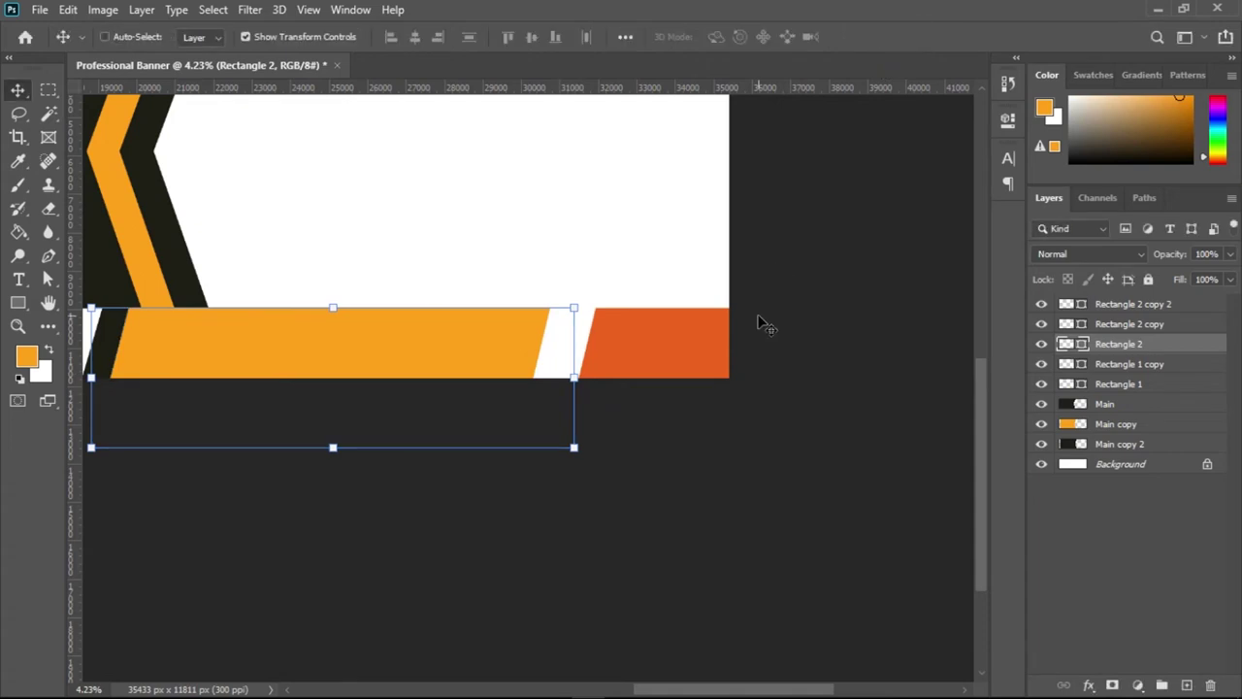
{"action": "key", "text": "ctrl+0"}
{"action": "left_click", "coordinate": [469, 192]}
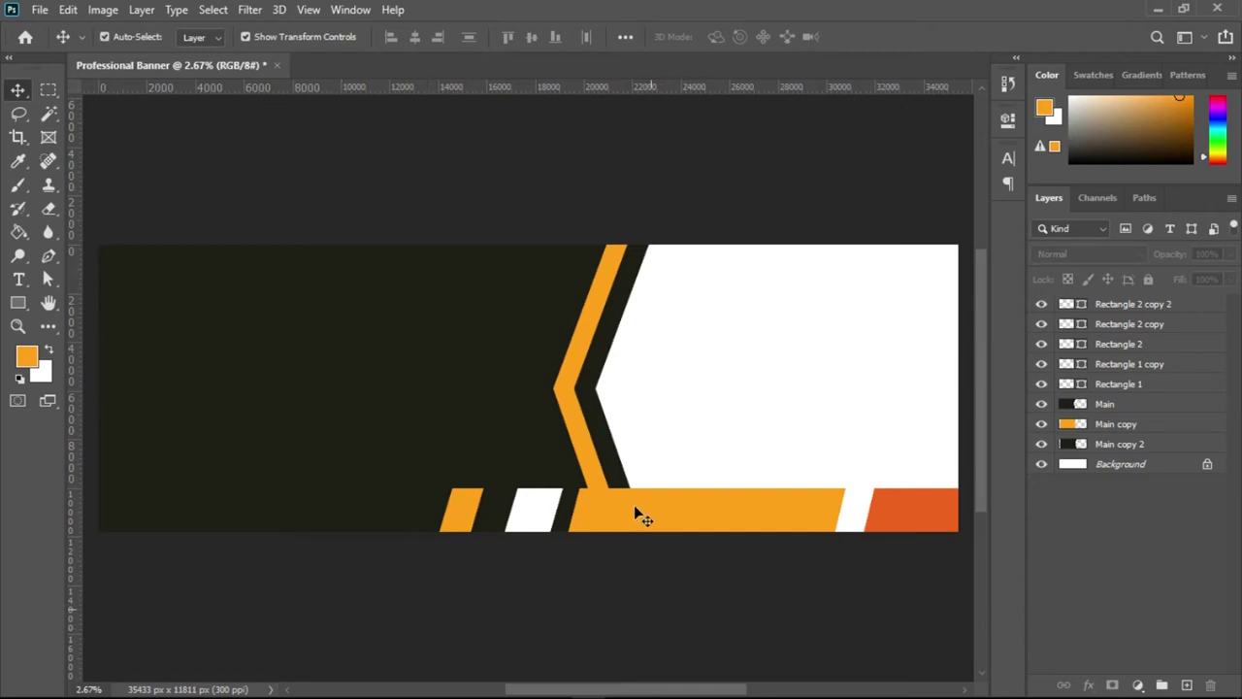
- Nudge the wide orange bar right until its slanted end meets the orange chevron's lower outer edge, and clear the selection
{"action": "left_click_drag", "start_coordinate": [588, 498], "coordinate": [669, 470]}
{"action": "left_click_drag", "start_coordinate": [610, 536], "coordinate": [644, 524]}
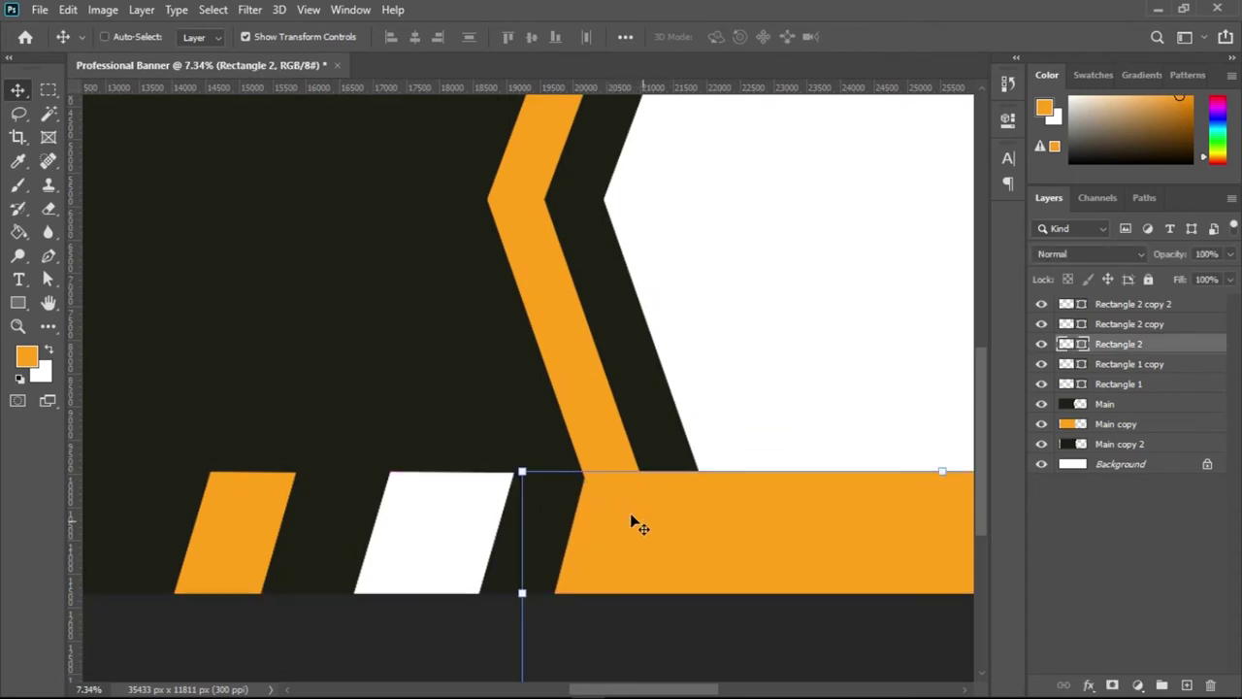
{"action": "left_click_drag", "start_coordinate": [585, 477], "coordinate": [715, 476]}
{"action": "left_click_drag", "start_coordinate": [699, 524], "coordinate": [636, 523]}
{"action": "key", "text": "ctrl+0"}
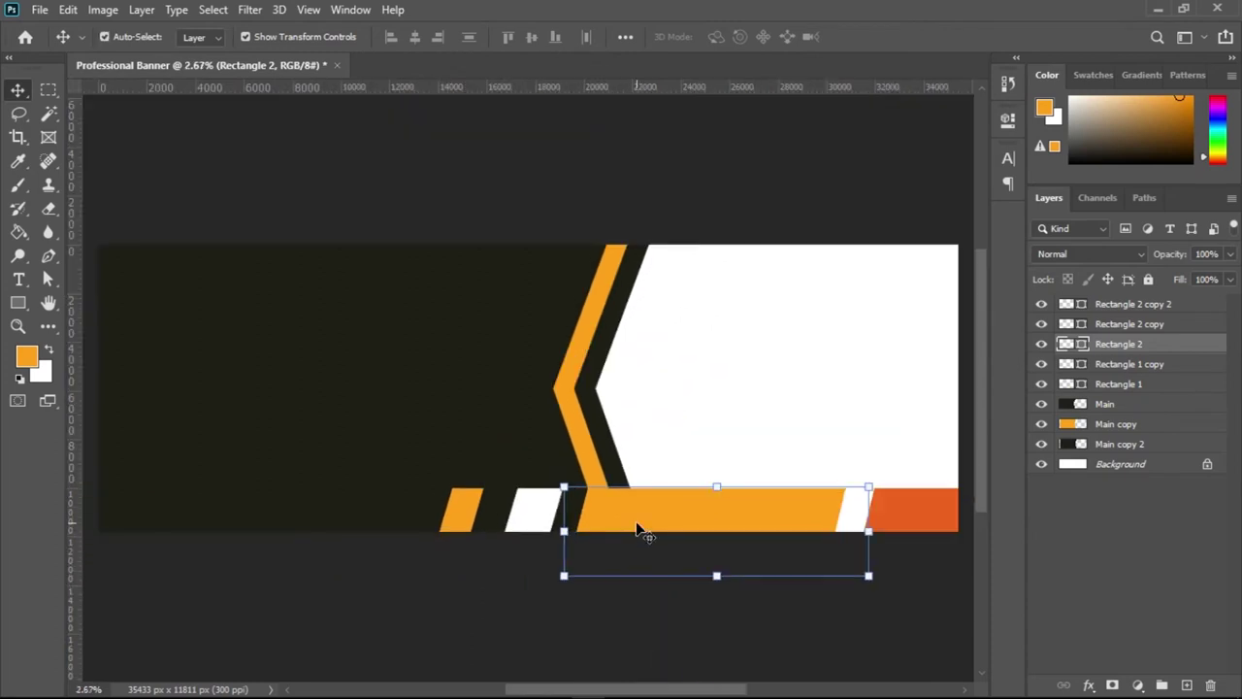
{"action": "left_click", "coordinate": [644, 627]}
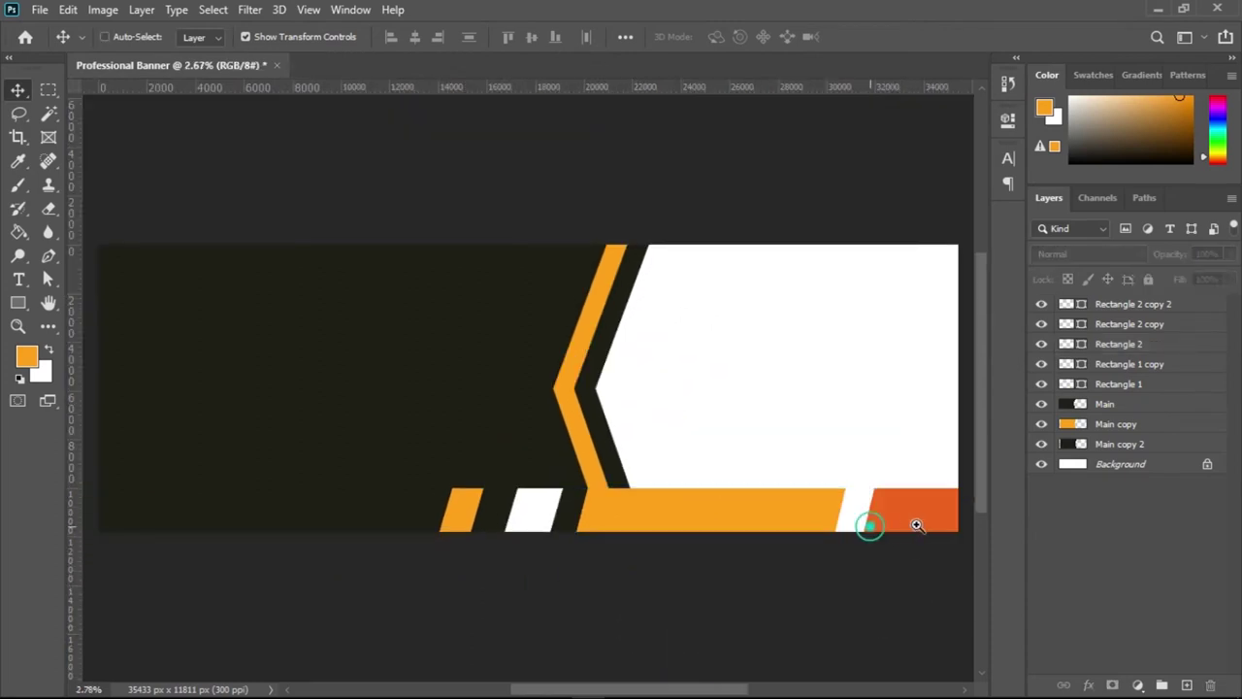
{"action": "left_click_drag", "start_coordinate": [867, 521], "coordinate": [947, 525]}
{"action": "left_click", "coordinate": [680, 524], "text": "ctrl"}
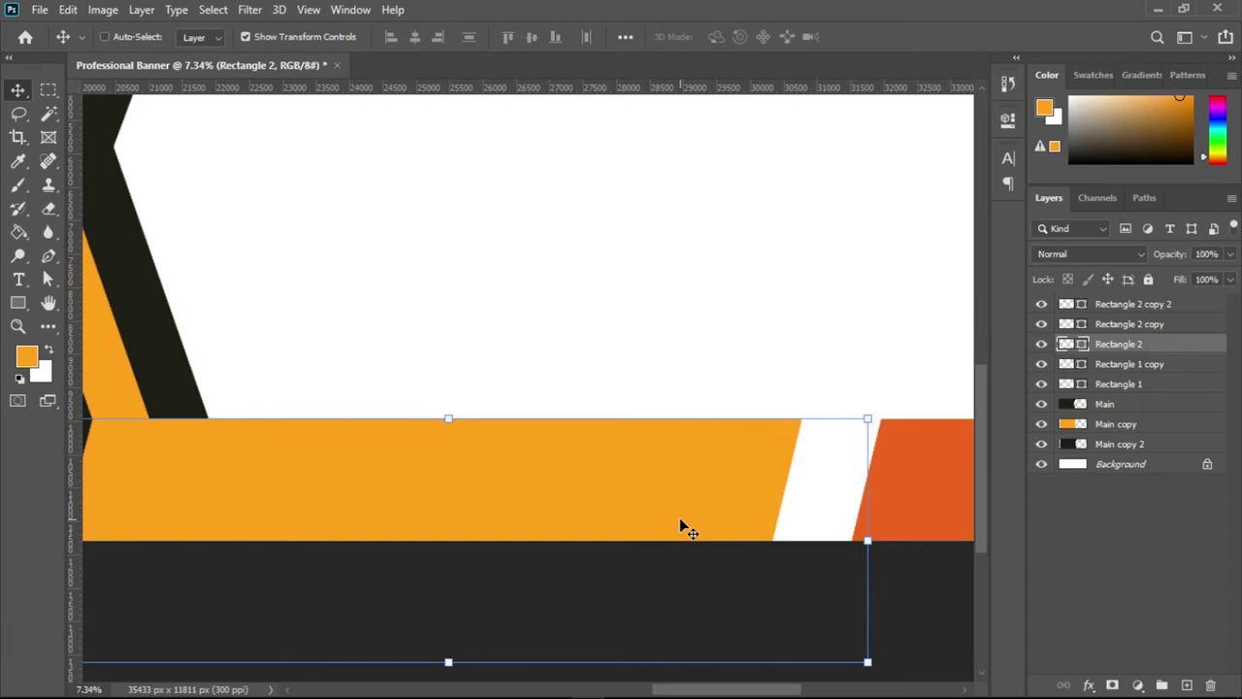
{"action": "key", "text": "ctrl+0"}
{"action": "left_click", "coordinate": [491, 580]}
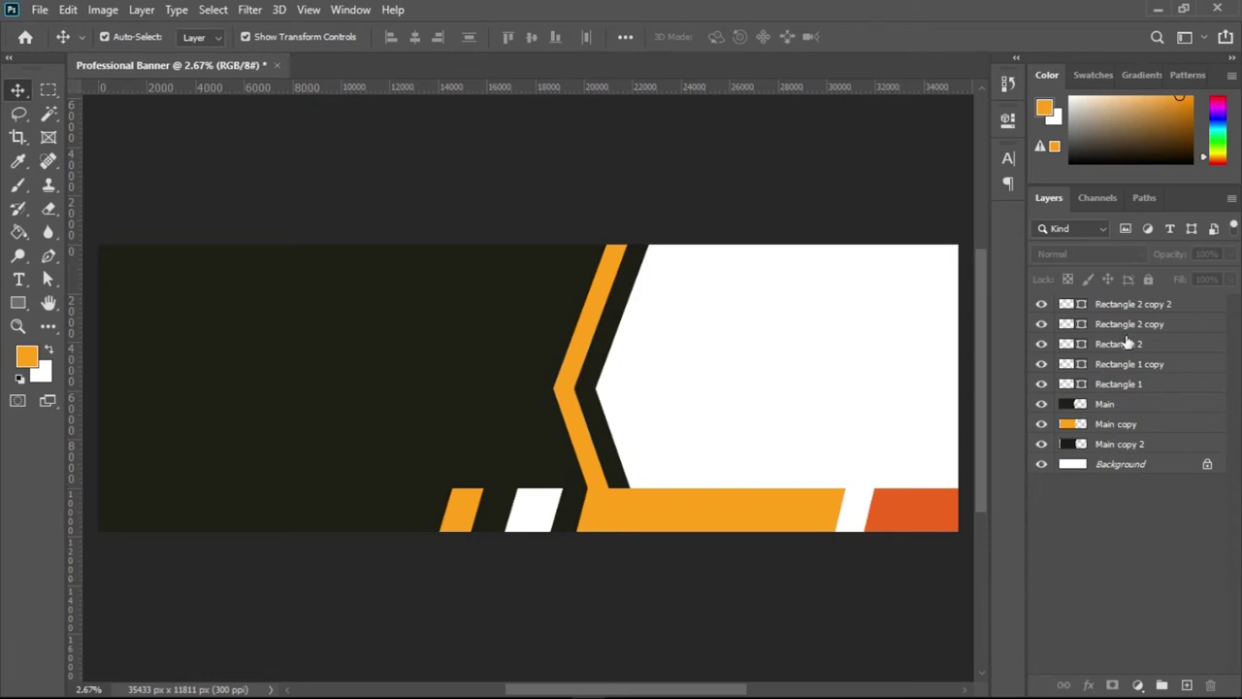
- Group all layers from Rectangle 2 copy 2 through Main copy 2 and name the group Shapes
{"action": "left_click", "coordinate": [1107, 310]}
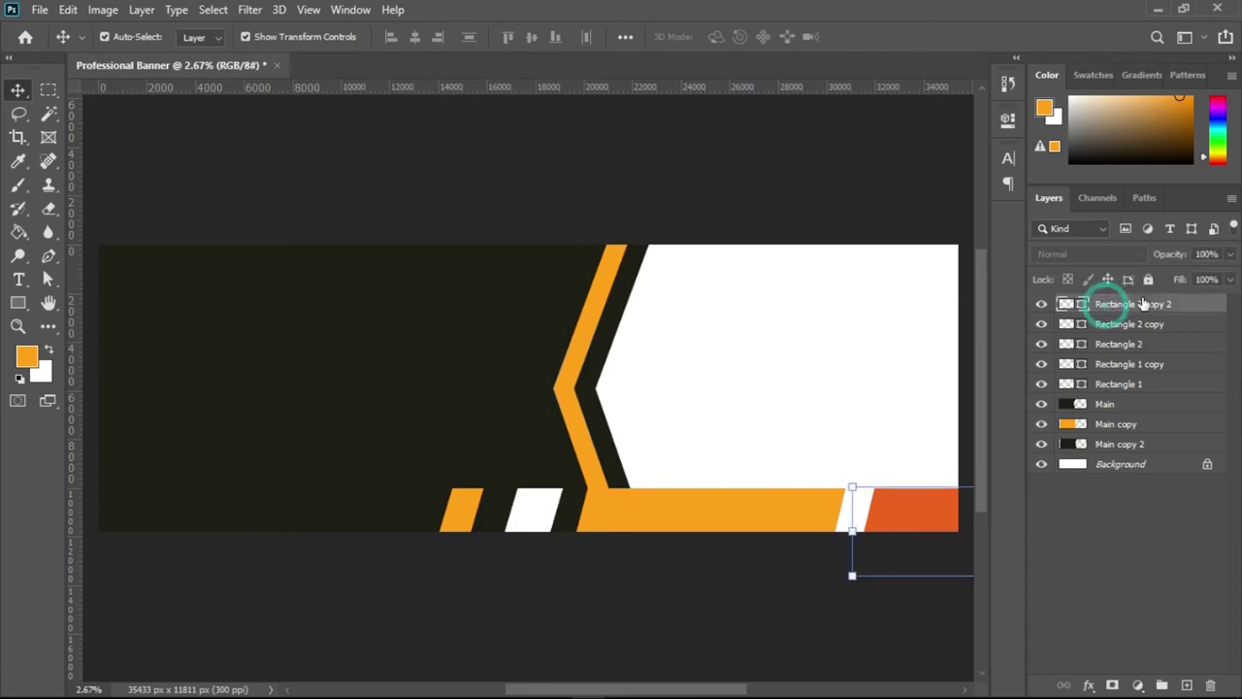
{"action": "left_click", "coordinate": [1124, 448], "text": "shift"}
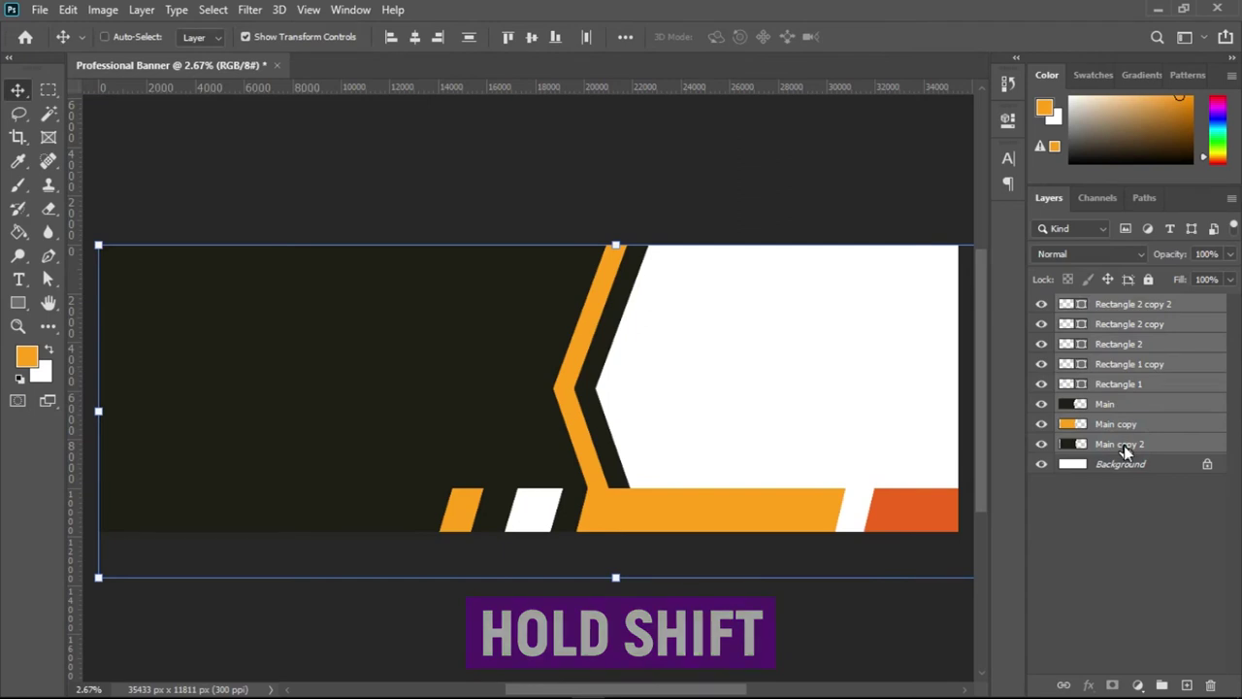
{"action": "key", "text": "ctrl+g"}
{"action": "double_click", "coordinate": [1116, 307]}
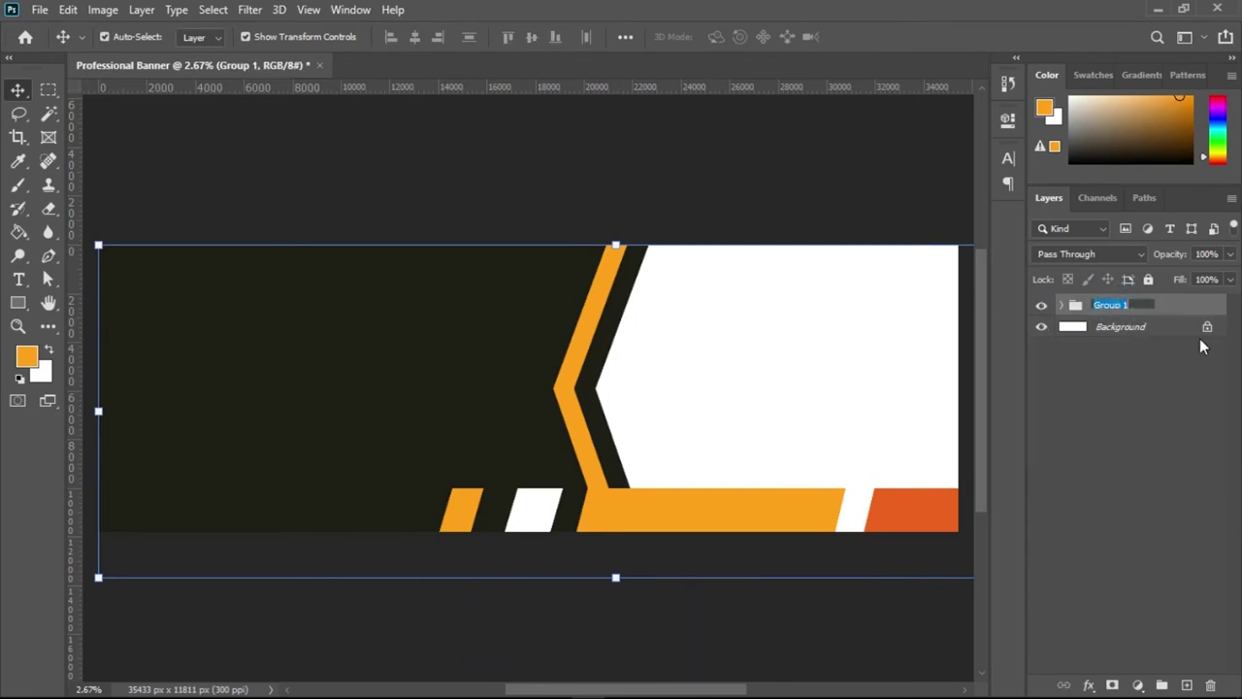
{"action": "type", "text": "Shapes"}
{"action": "key", "text": "Return"}
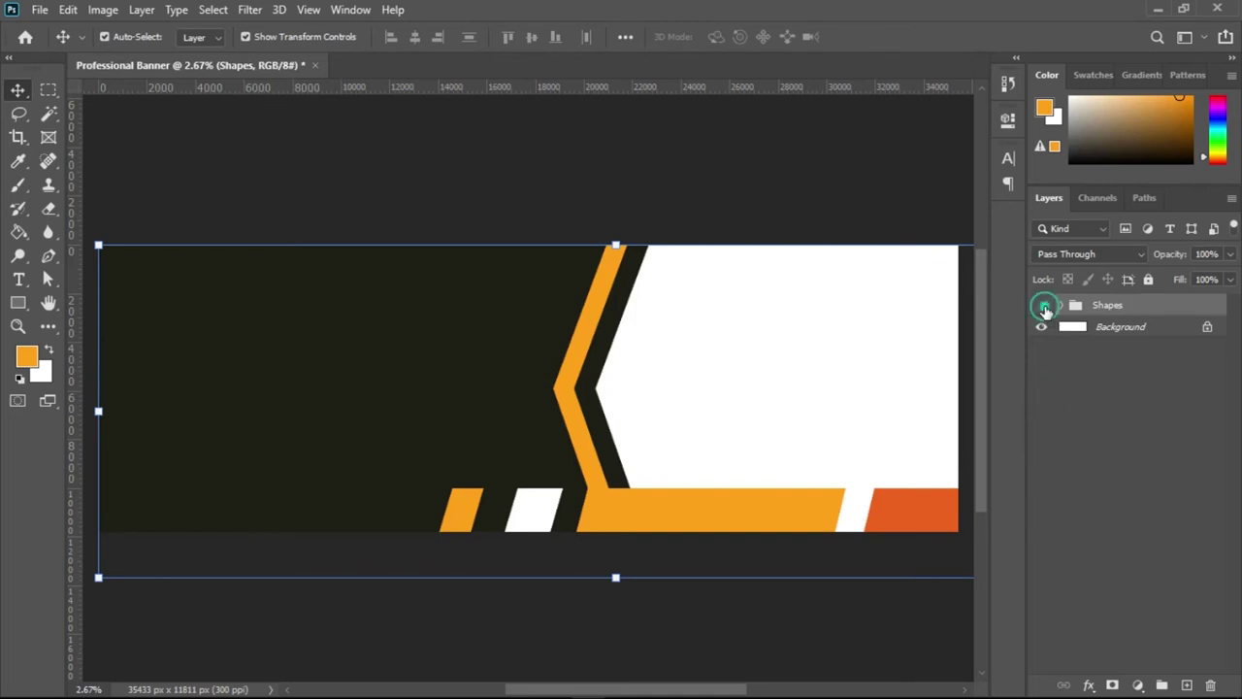
- Hide and show the Shapes group to check its contents, and clear the layer selection
{"action": "left_click", "coordinate": [1041, 305]}
{"action": "left_click", "coordinate": [1041, 305]}
{"action": "left_click", "coordinate": [1086, 470]}
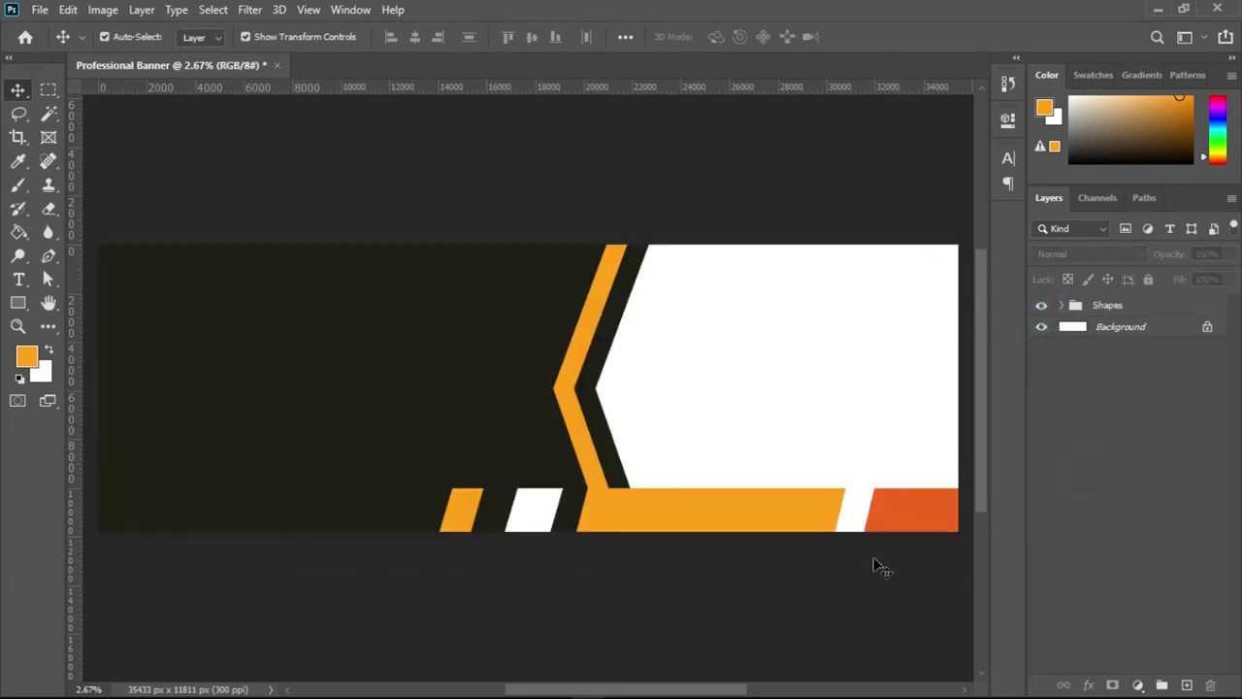
- Place the Photo1 image from the Banner Design folder in Downloads as an embedded image
{"action": "scroll", "coordinate": [799, 463], "scroll_direction": "down", "scroll_amount": 3}
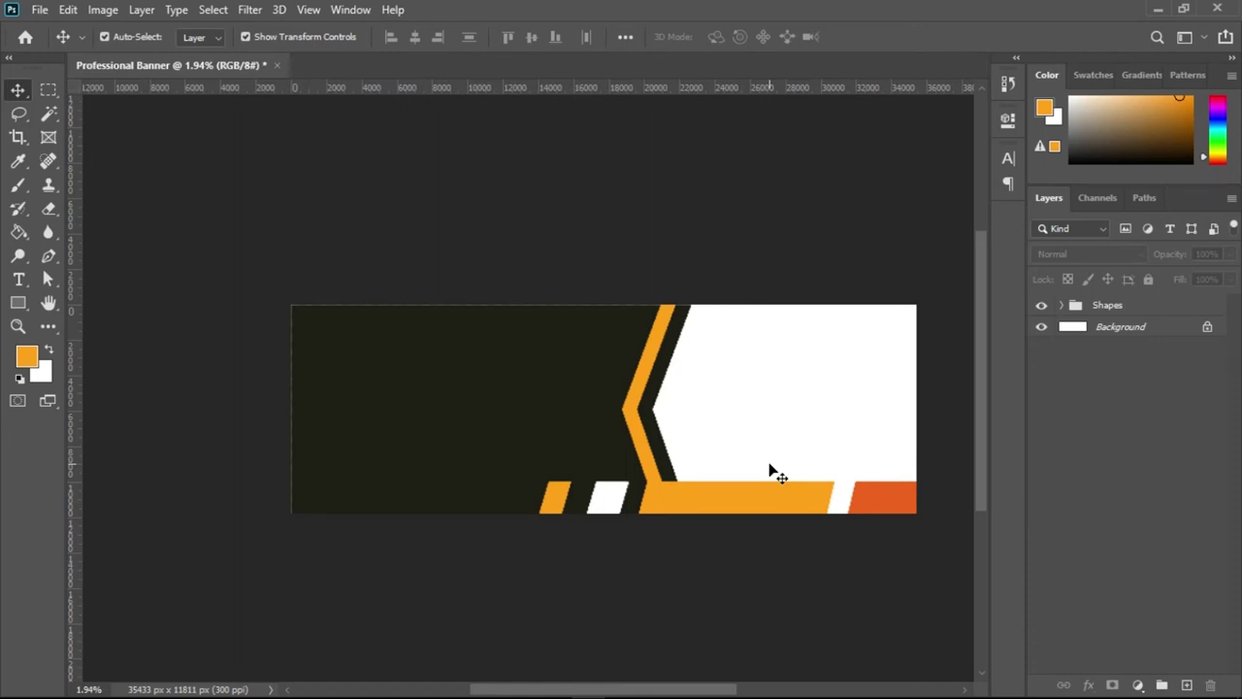
{"action": "left_click_drag", "start_coordinate": [763, 417], "coordinate": [709, 424]}
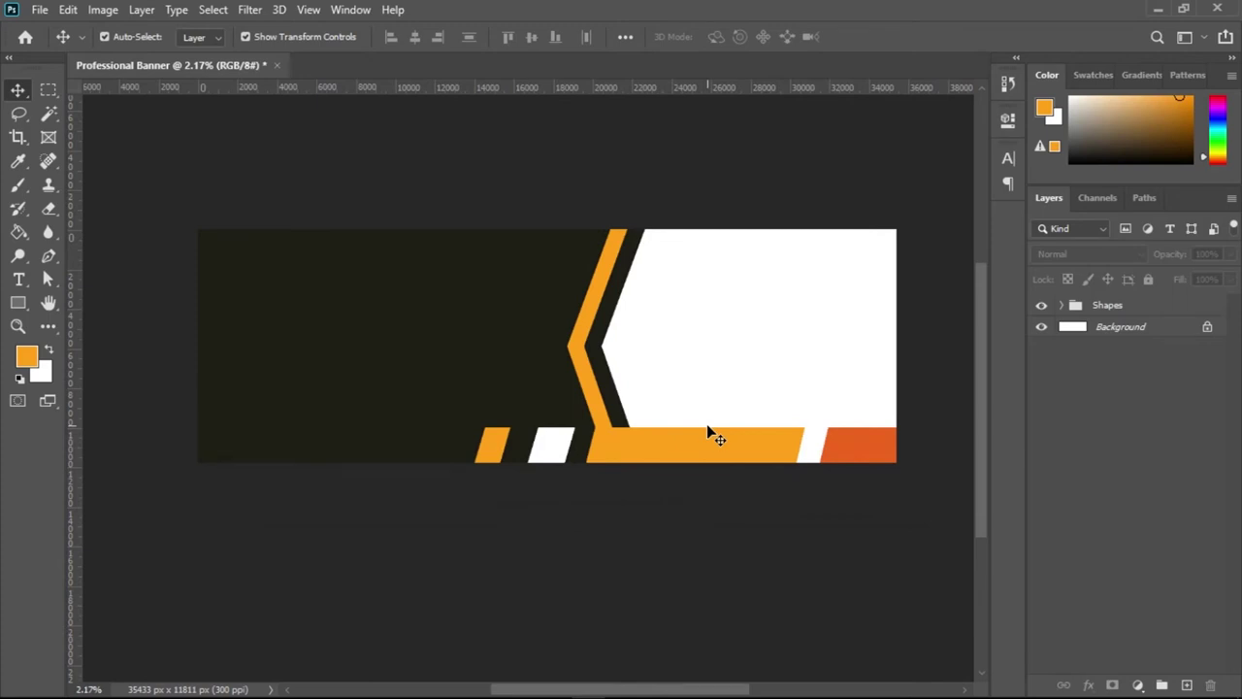
{"action": "left_click", "coordinate": [39, 10]}
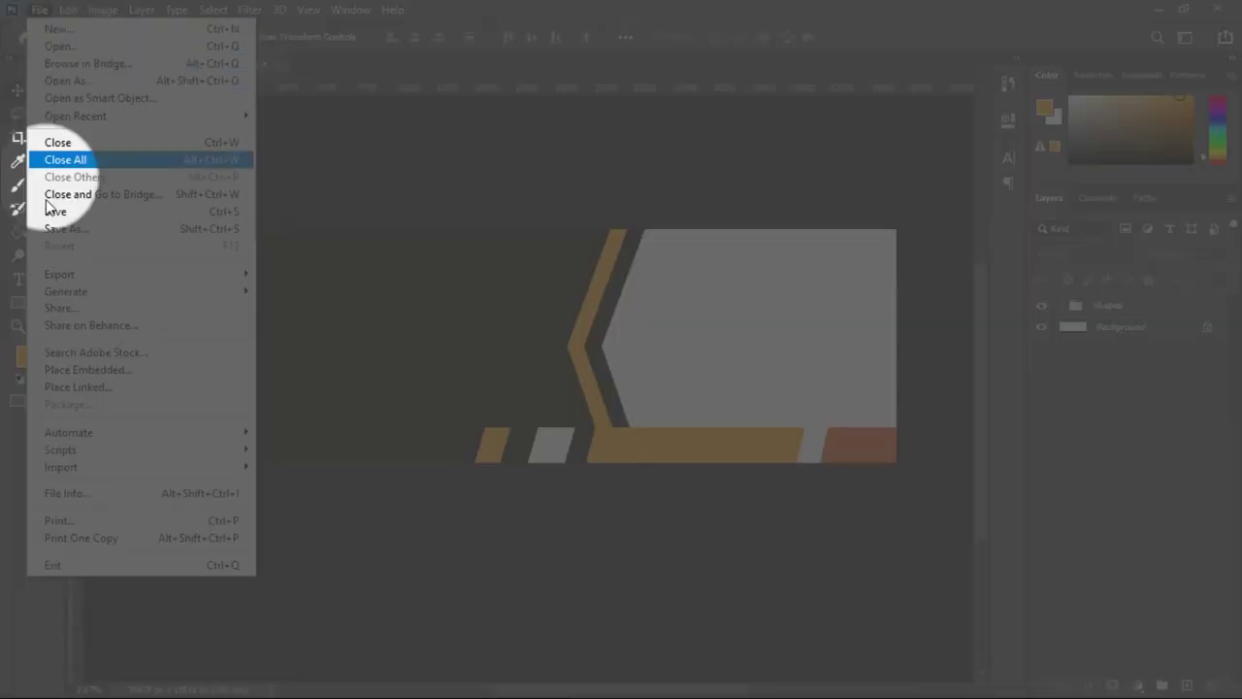
{"action": "left_click", "coordinate": [87, 369]}
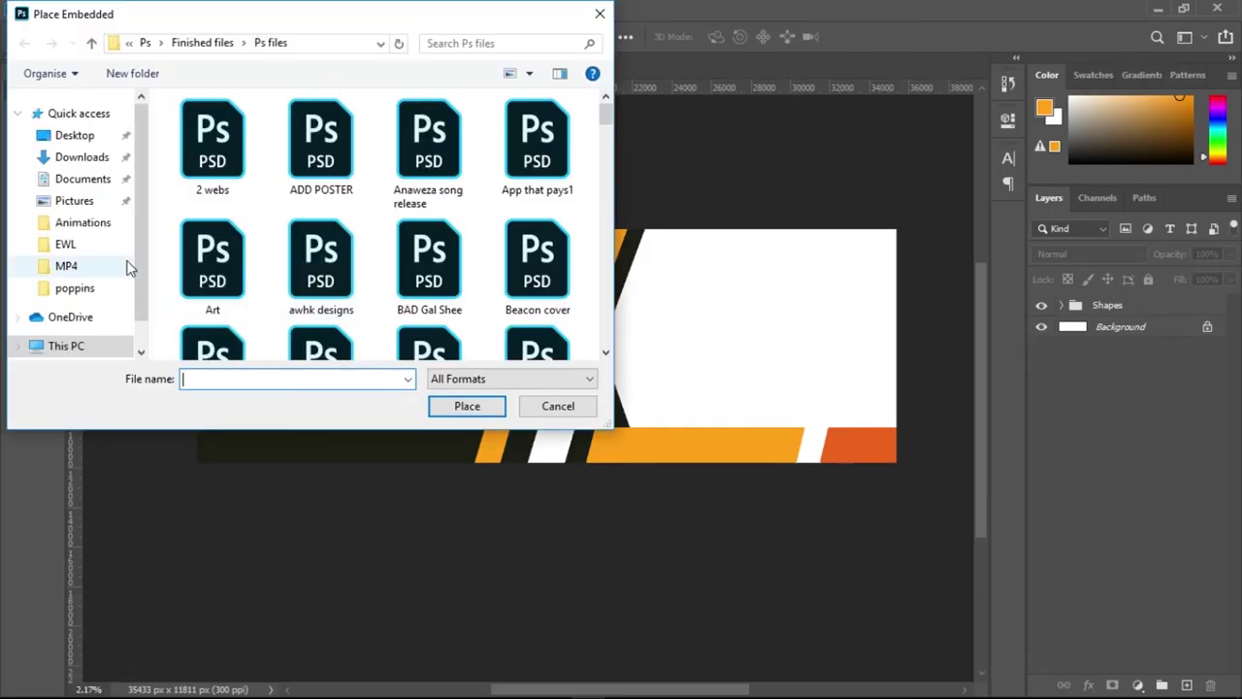
{"action": "left_click", "coordinate": [141, 264]}
{"action": "left_click_drag", "start_coordinate": [145, 283], "coordinate": [149, 258]}
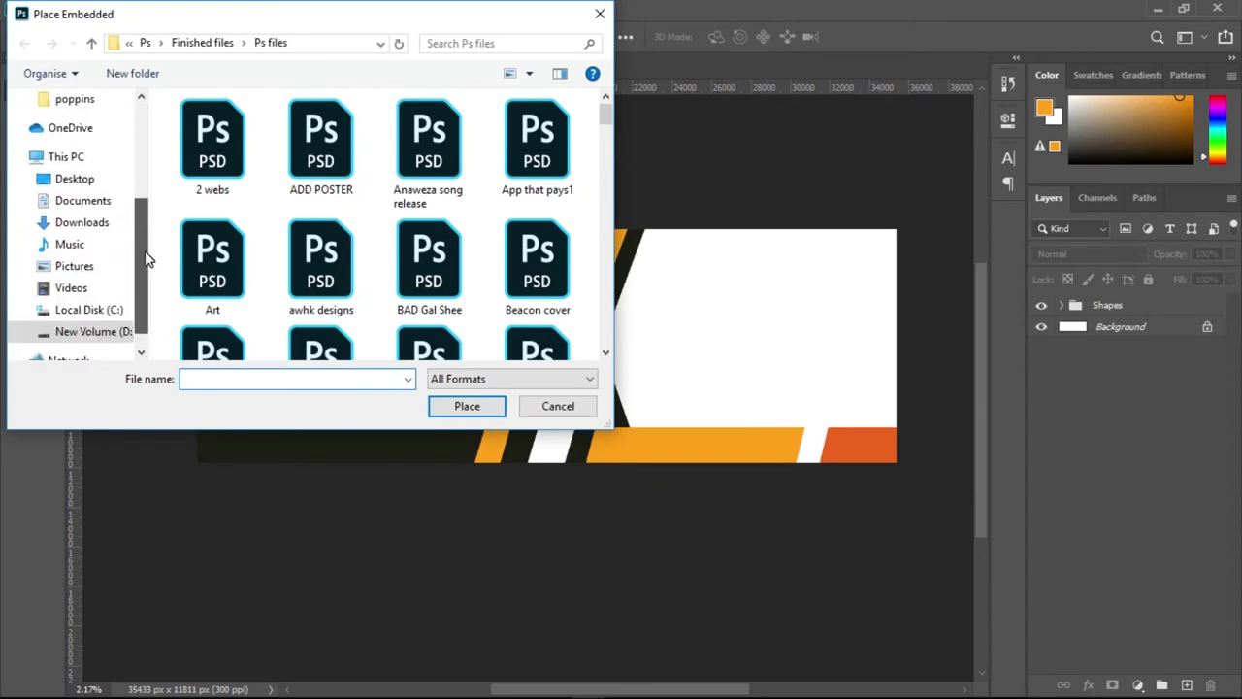
{"action": "left_click", "coordinate": [87, 224]}
{"action": "double_click", "coordinate": [218, 127]}
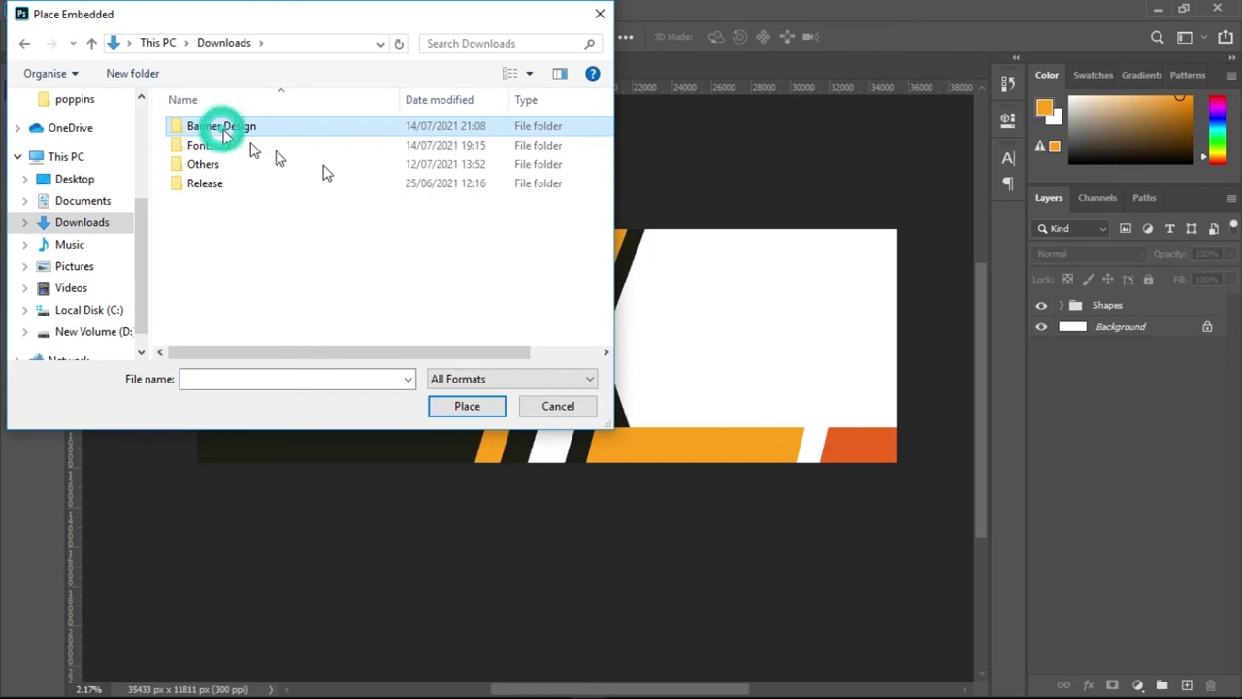
{"action": "left_click", "coordinate": [328, 167]}
{"action": "left_click", "coordinate": [439, 406]}
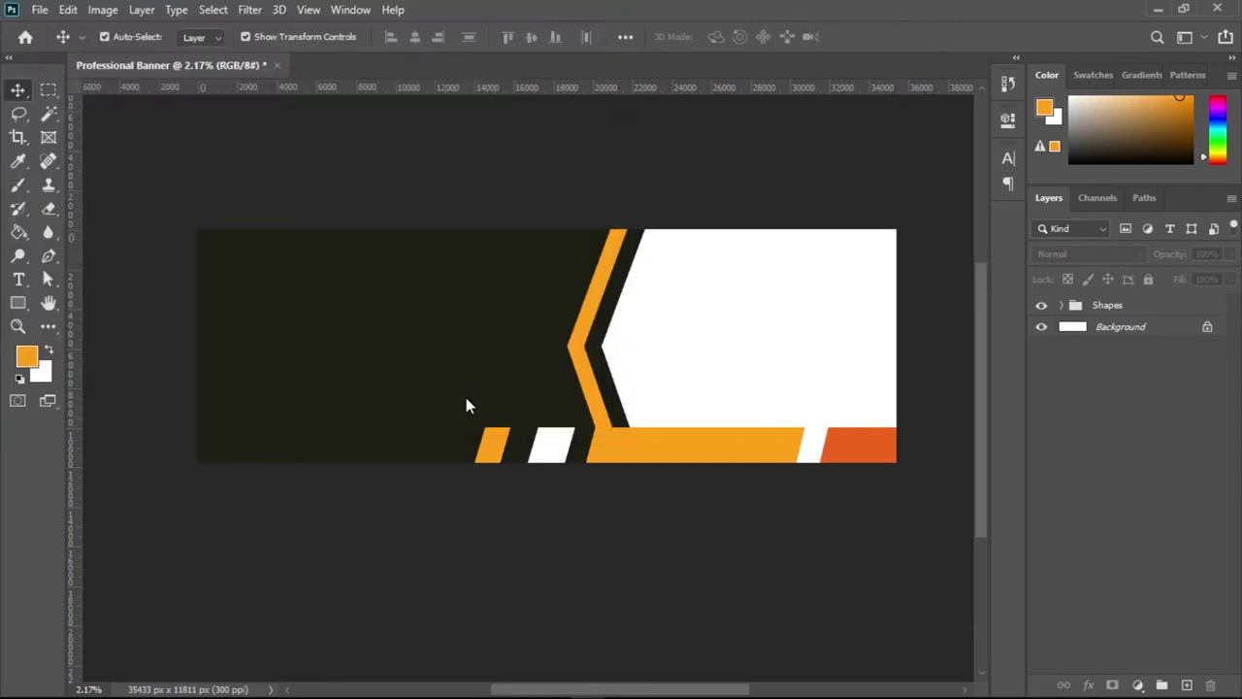
- Position the placed photo over the banner's right half at about X 28544 px, and reorder its layer beneath the Shapes group
{"action": "left_click_drag", "start_coordinate": [492, 379], "coordinate": [703, 390]}
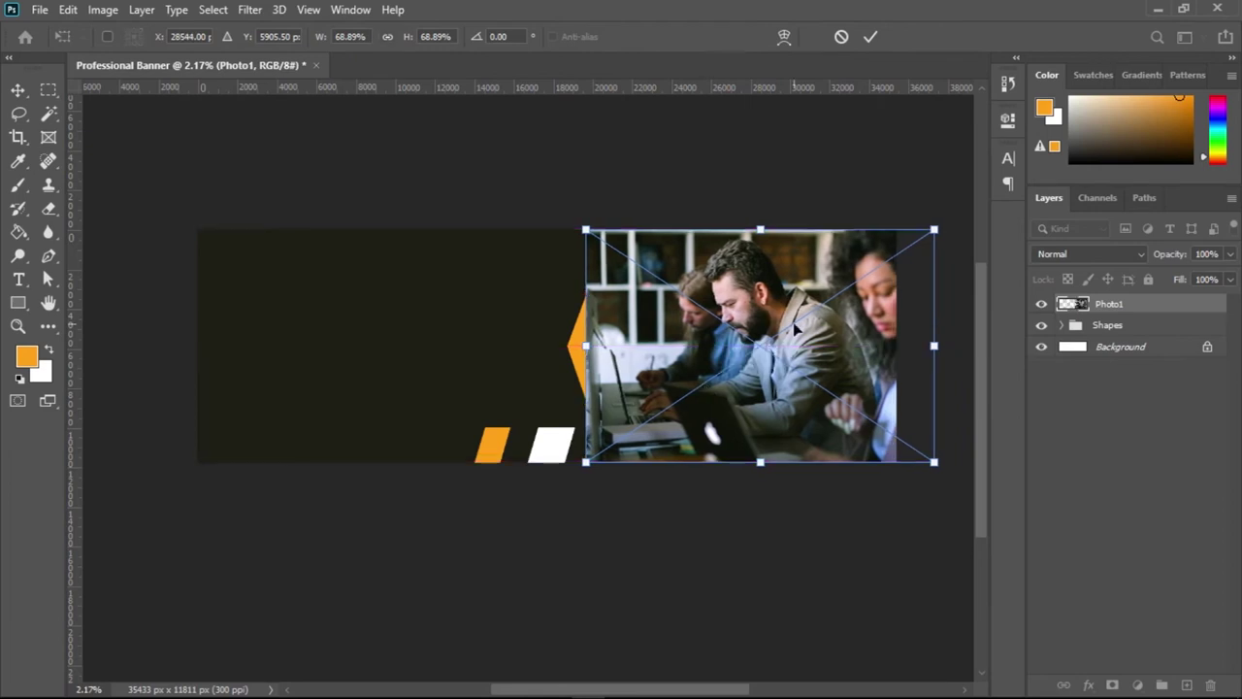
{"action": "left_click", "coordinate": [868, 38]}
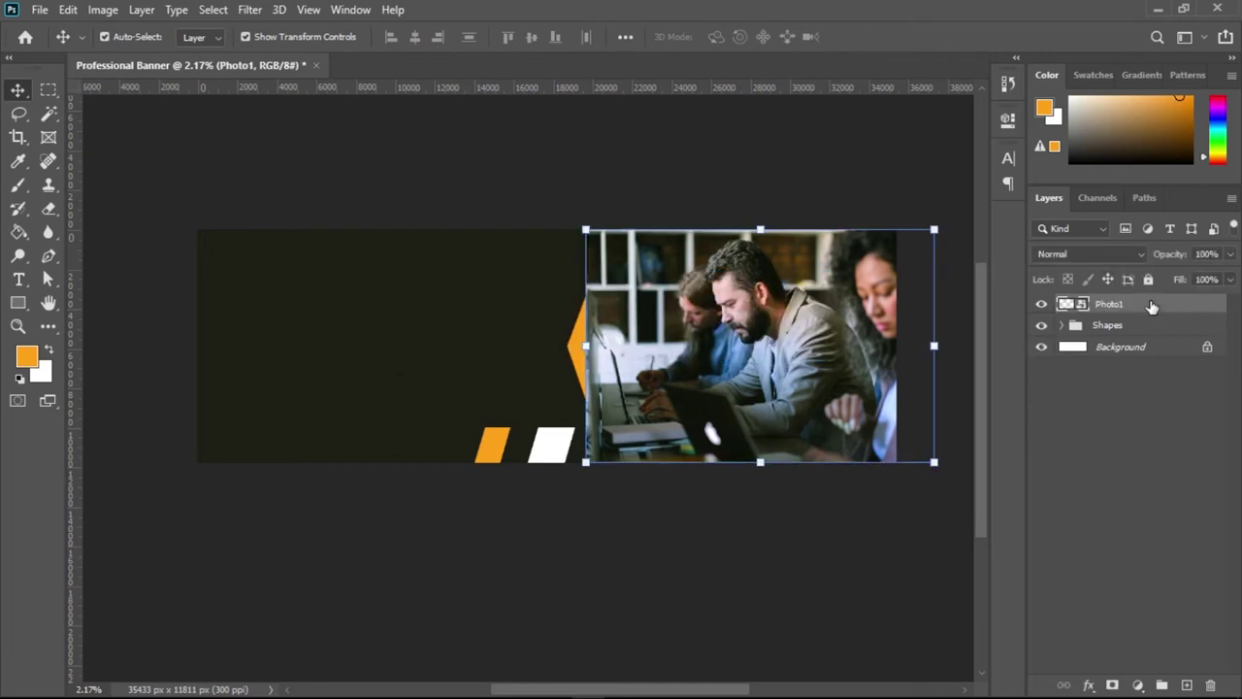
{"action": "left_click_drag", "start_coordinate": [1153, 303], "coordinate": [1151, 334]}
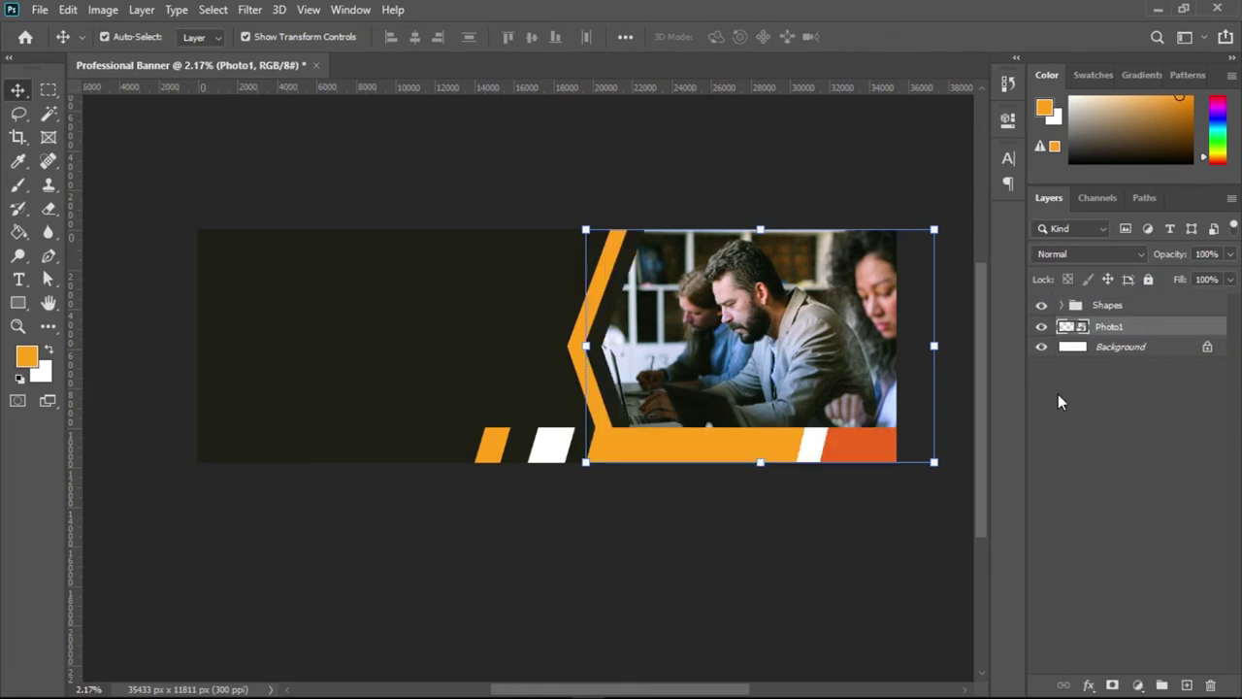
{"action": "key", "text": "Return"}
{"action": "left_click", "coordinate": [784, 574]}
{"action": "left_click_drag", "start_coordinate": [804, 393], "coordinate": [797, 367]}
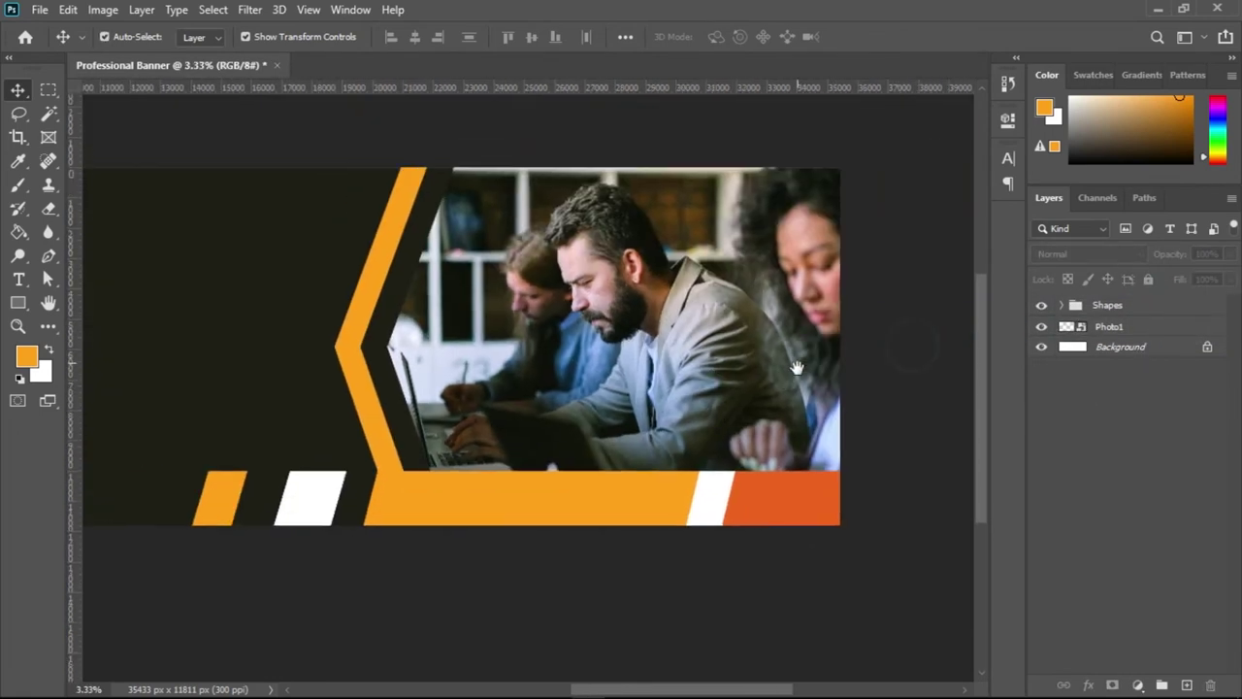
- Fine-tune the photo's horizontal position behind the chevron frame and clear the layer selection
{"action": "left_click", "coordinate": [704, 358]}
{"action": "mouse_move", "coordinate": [704, 358]}
{"action": "left_mouse_down"}
{"action": "mouse_move", "coordinate": [653, 362]}
{"action": "mouse_move", "coordinate": [685, 365]}
{"action": "left_mouse_up"}
{"action": "left_click_drag", "start_coordinate": [694, 365], "coordinate": [697, 362]}
{"action": "key", "text": "shift+Left"}
{"action": "key", "text": "shift+Left"}
{"action": "key", "text": "shift+Left"}
{"action": "key", "text": "shift+Left"}
{"action": "key", "text": "shift+Left"}
{"action": "key", "text": "shift+Left"}
{"action": "key", "text": "shift+Left"}
{"action": "key", "text": "shift+Left"}
{"action": "key", "text": "shift+Left"}
{"action": "key", "text": "shift+Left"}
{"action": "key", "text": "shift+Left"}
{"action": "key", "text": "shift+Left"}
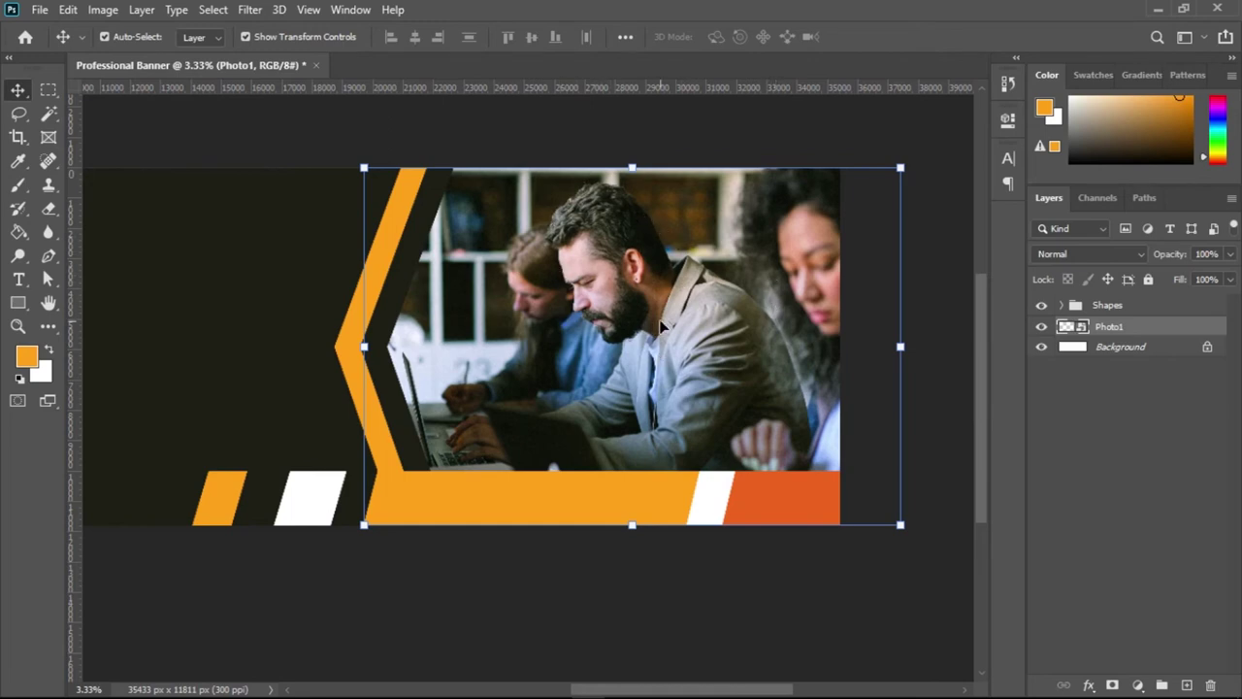
{"action": "scroll", "coordinate": [663, 329], "scroll_direction": "down", "scroll_amount": 3}
{"action": "scroll", "coordinate": [657, 521], "scroll_direction": "up", "scroll_amount": 2}
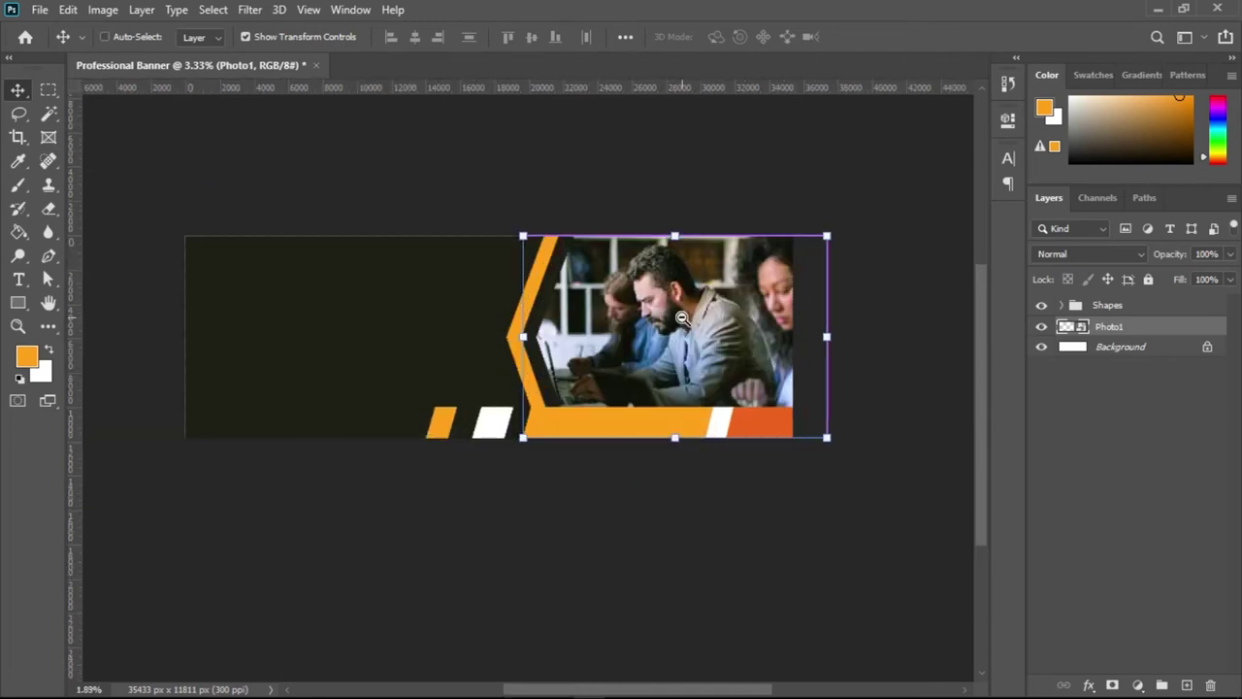
{"action": "left_click", "coordinate": [657, 522]}
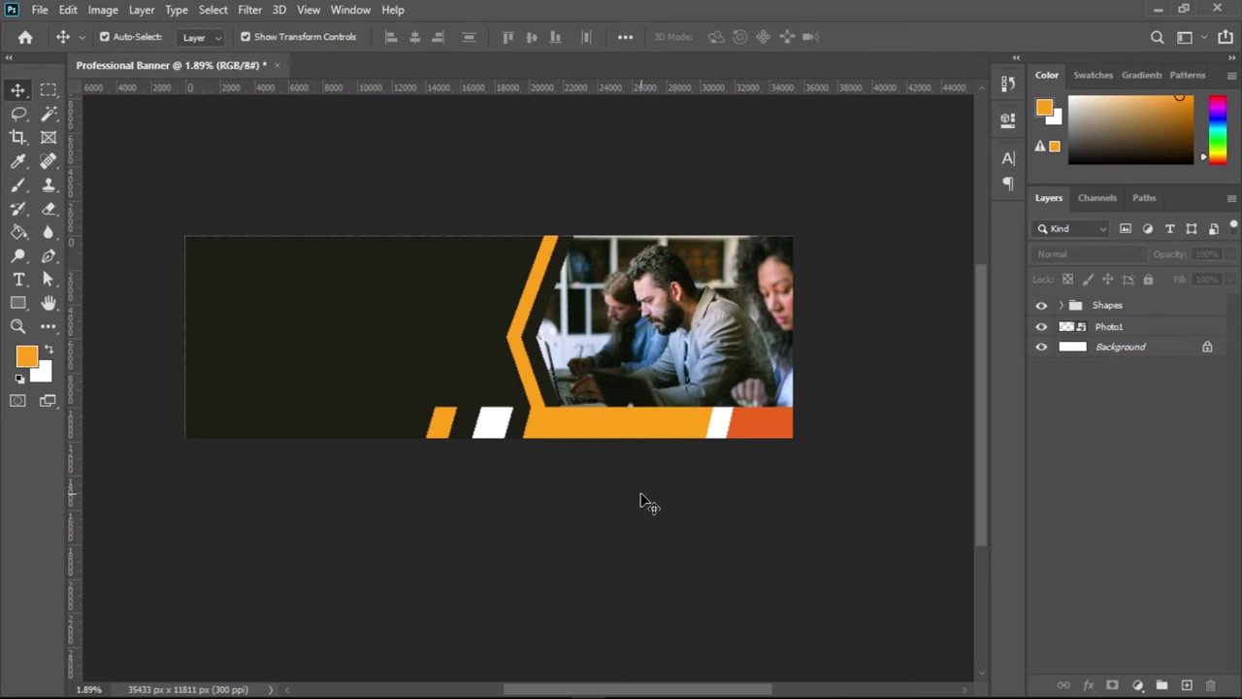
{"action": "left_click_drag", "start_coordinate": [711, 364], "coordinate": [749, 370]}
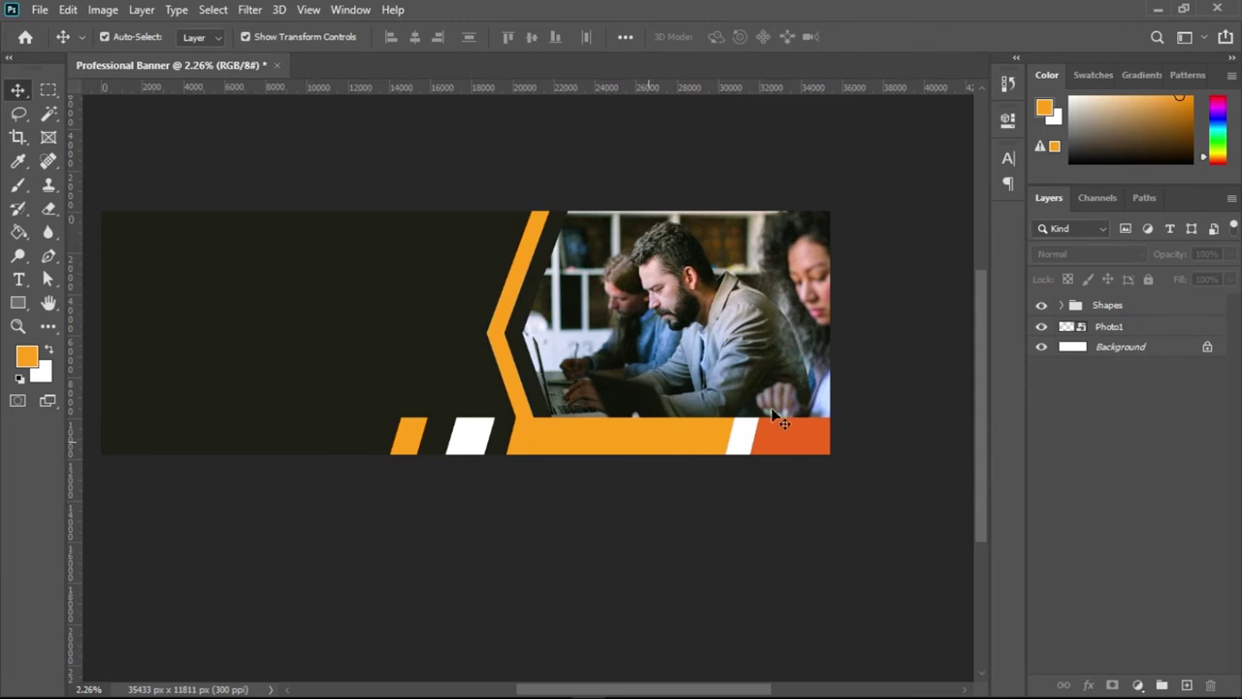
{"action": "left_click_drag", "start_coordinate": [541, 334], "coordinate": [463, 338]}
{"action": "left_click_drag", "start_coordinate": [346, 289], "coordinate": [500, 353]}
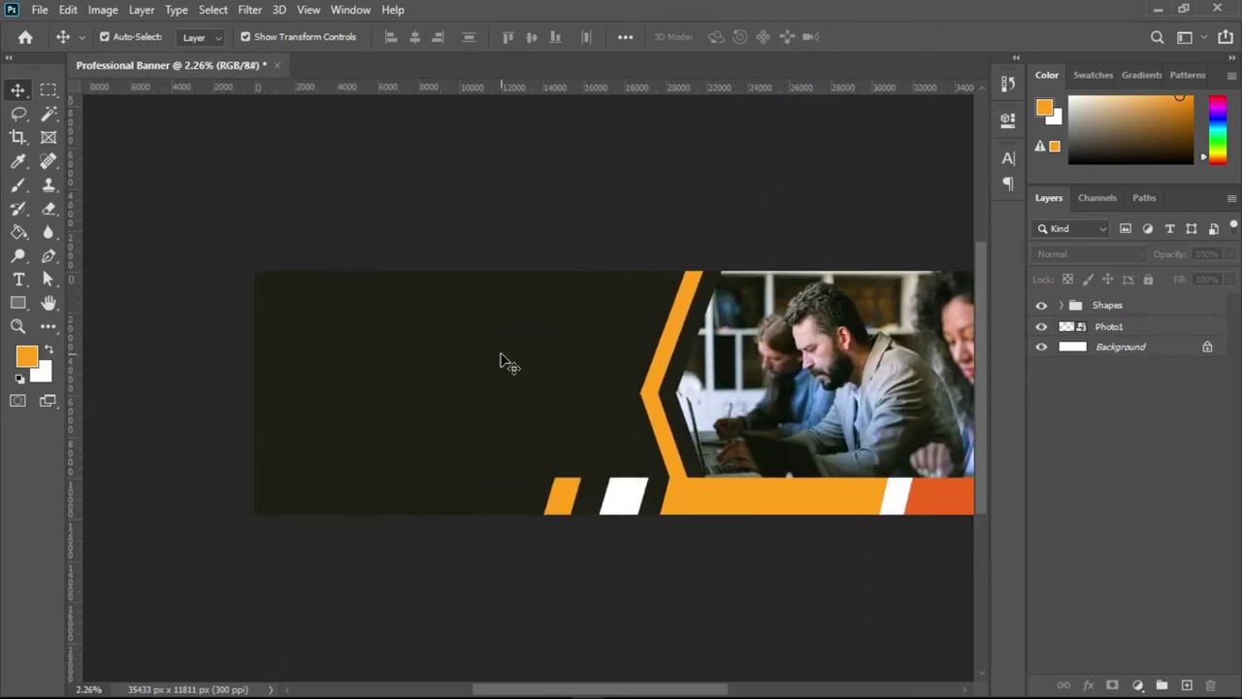
{"action": "left_click_drag", "start_coordinate": [609, 375], "coordinate": [605, 374]}
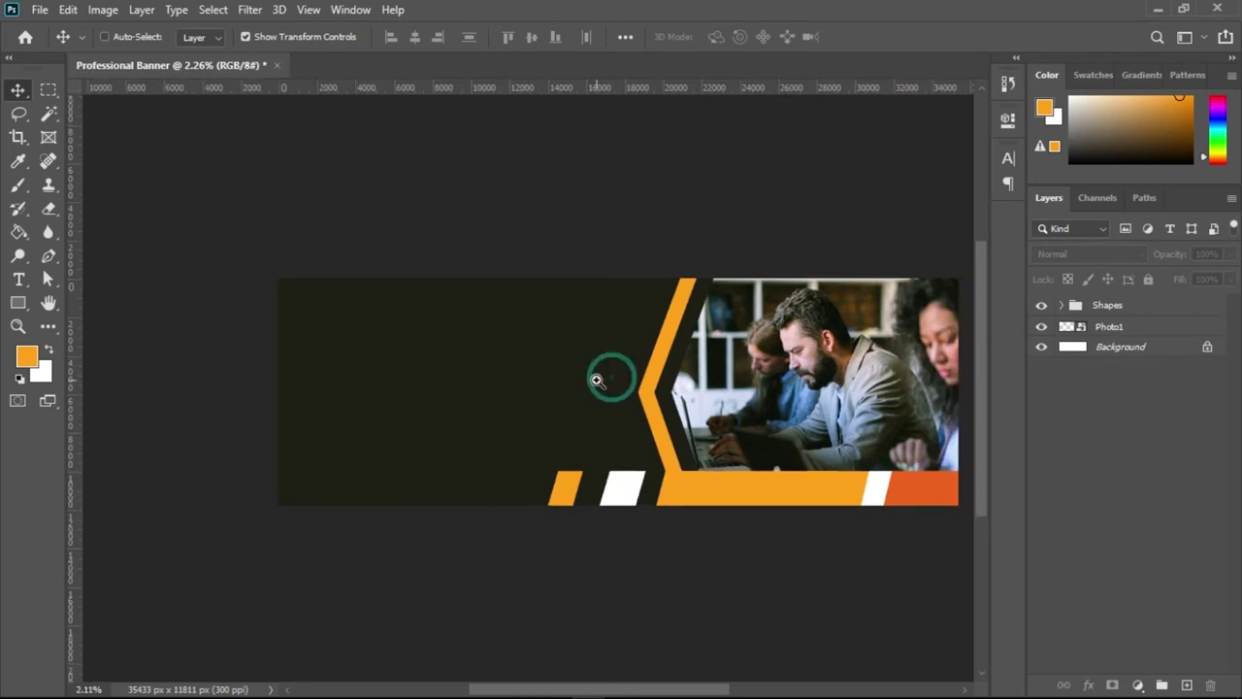
{"action": "left_click_drag", "start_coordinate": [782, 397], "coordinate": [705, 360]}
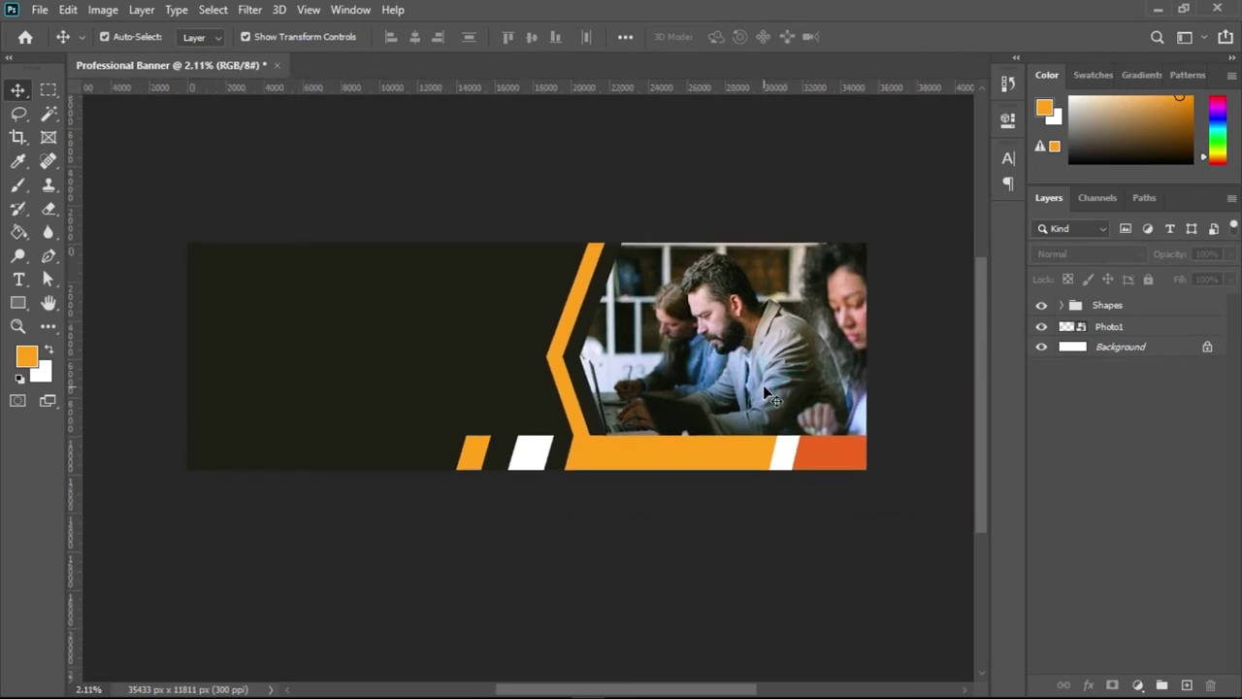
- Copy the VISION CYBER CAFE line from the Banner Design Text file in Notepad and return to Photoshop
{"action": "left_click", "coordinate": [1155, 10]}
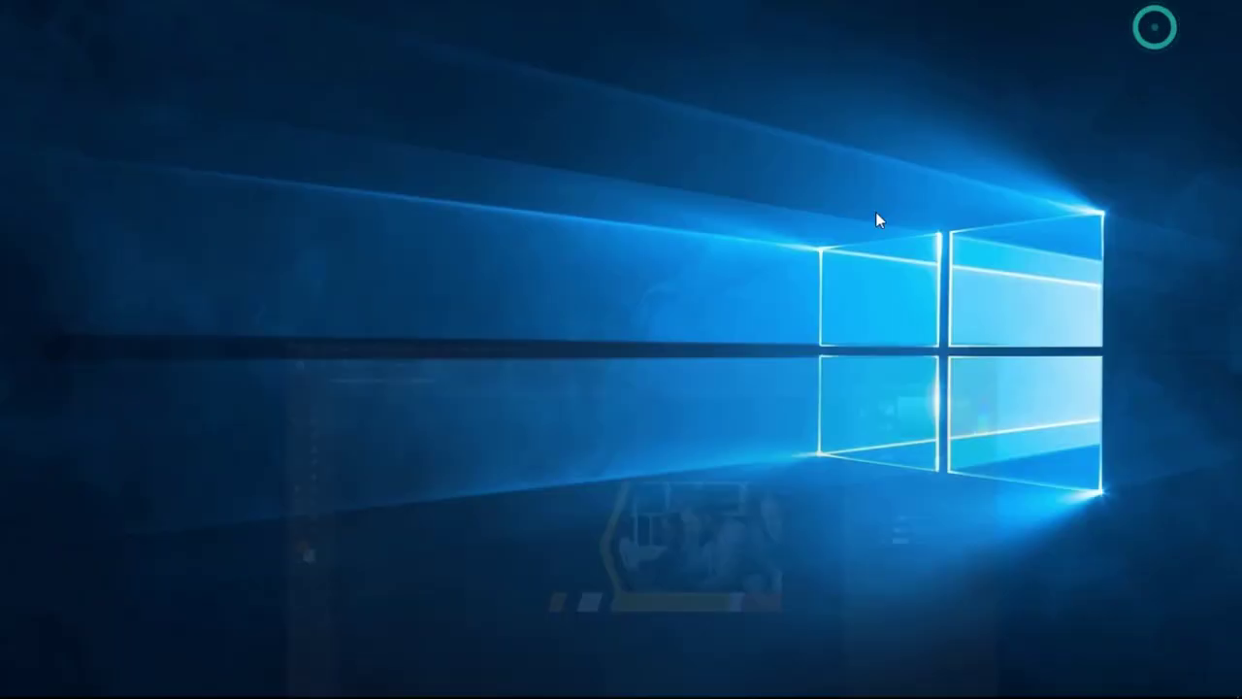
{"action": "left_click", "coordinate": [755, 685]}
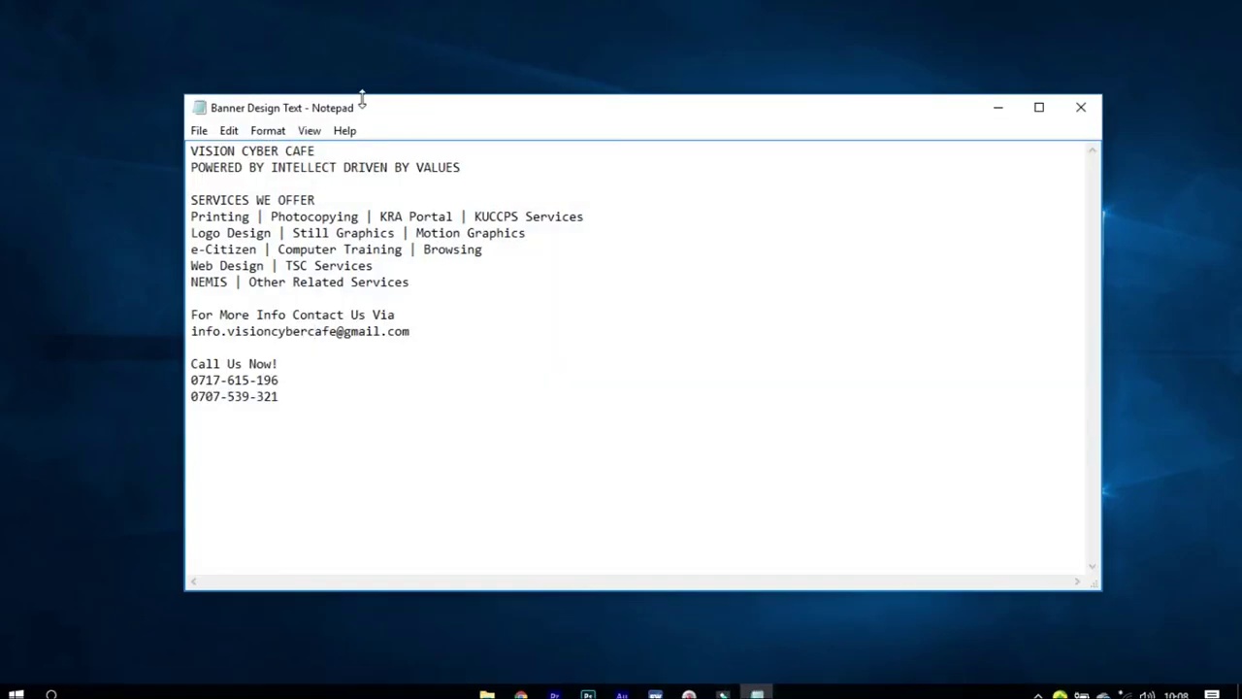
{"action": "left_click_drag", "start_coordinate": [327, 151], "coordinate": [190, 150]}
{"action": "right_click", "coordinate": [219, 147]}
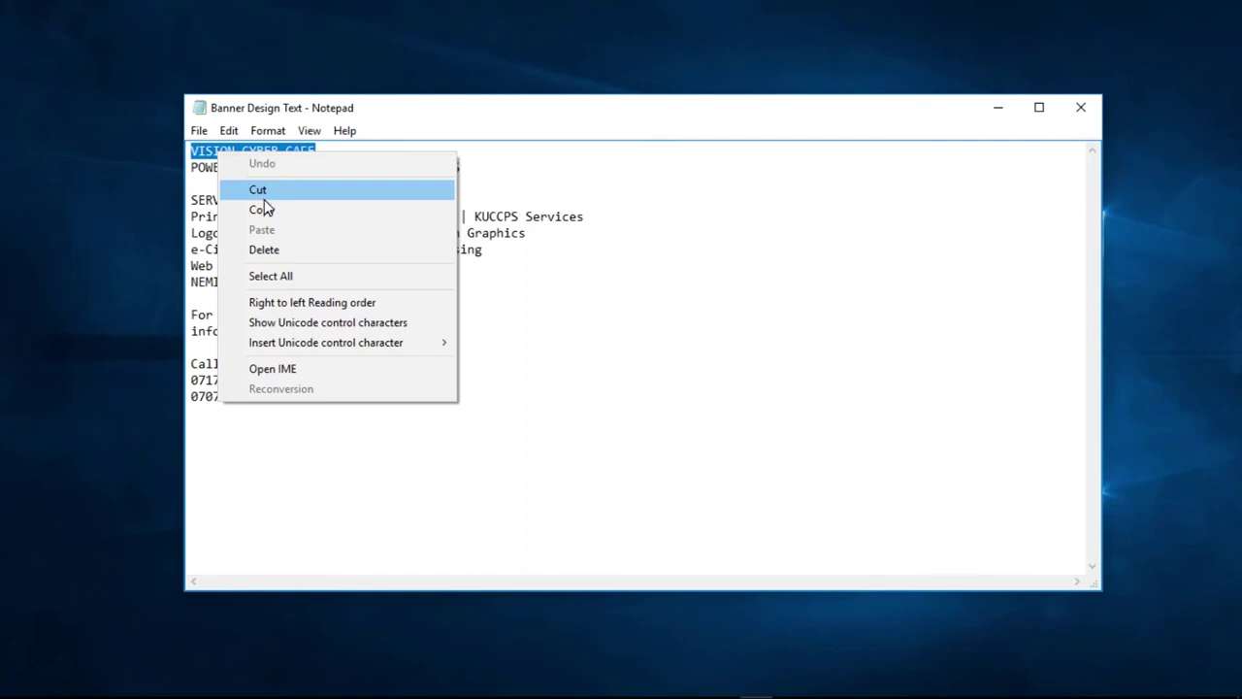
{"action": "left_click", "coordinate": [266, 208]}
{"action": "left_click", "coordinate": [588, 682]}
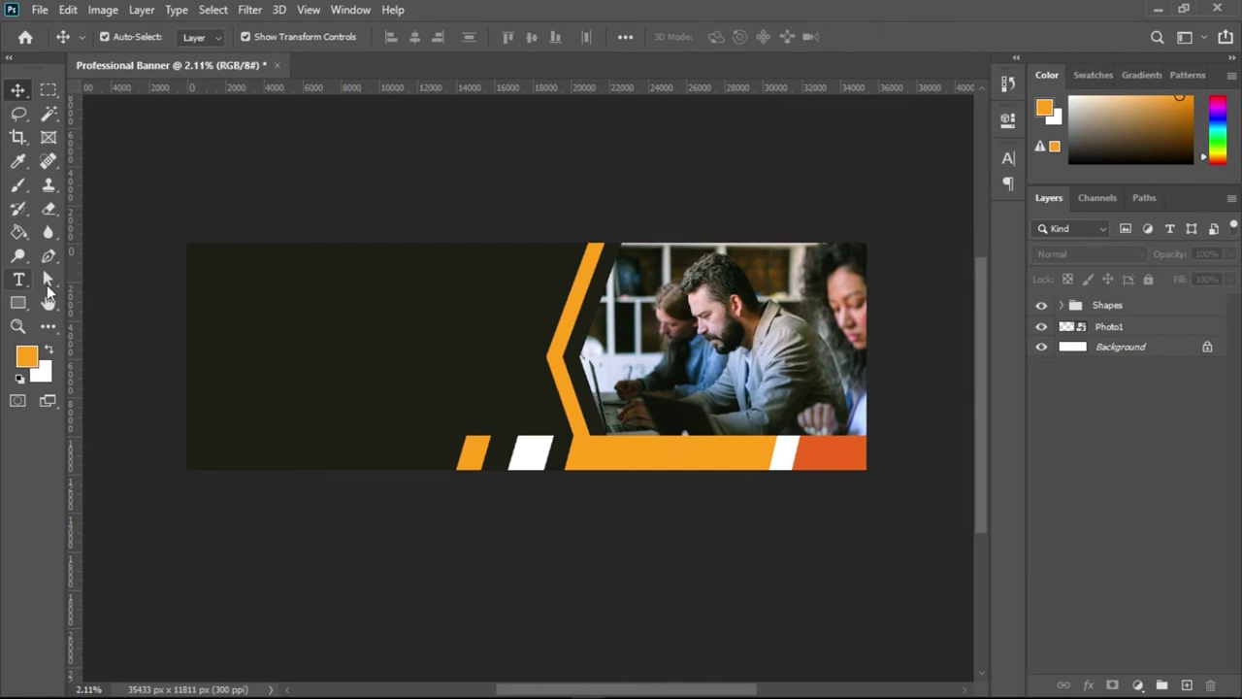
- Insert the copied VISION CYBER CAFE heading on the dark area as left-aligned text at 453 pt
{"action": "key", "text": "t"}
{"action": "left_click", "coordinate": [339, 330]}
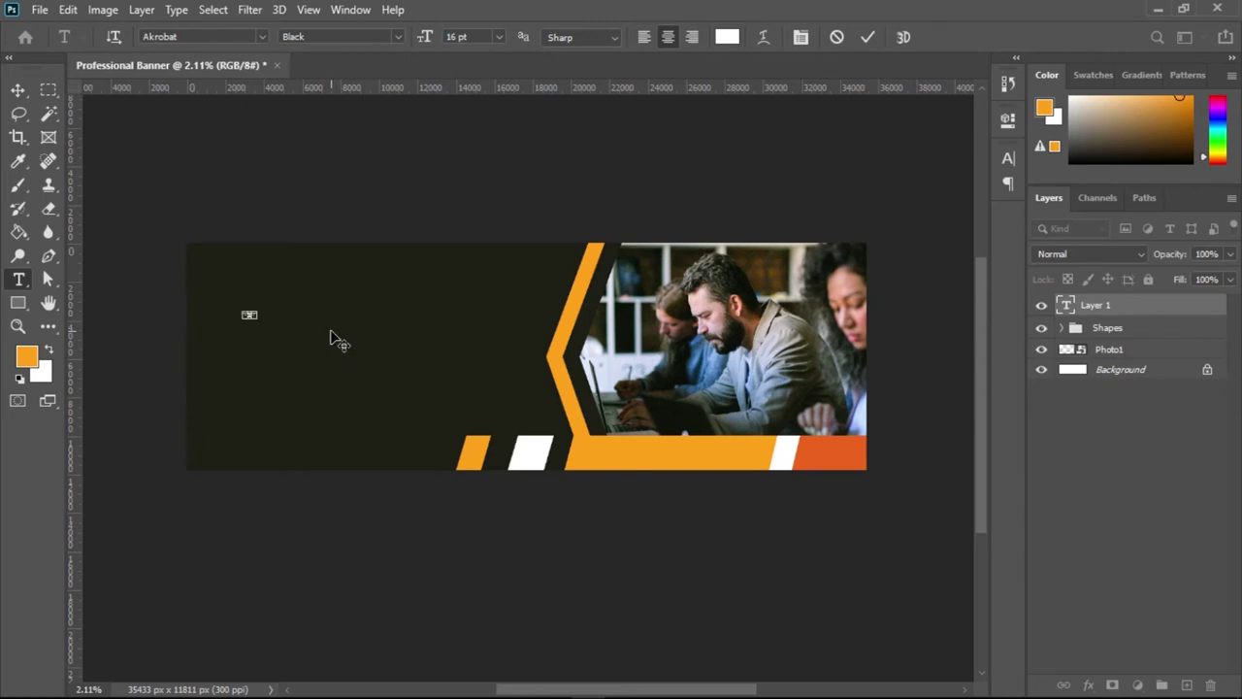
{"action": "left_click_drag", "start_coordinate": [430, 41], "coordinate": [656, 41]}
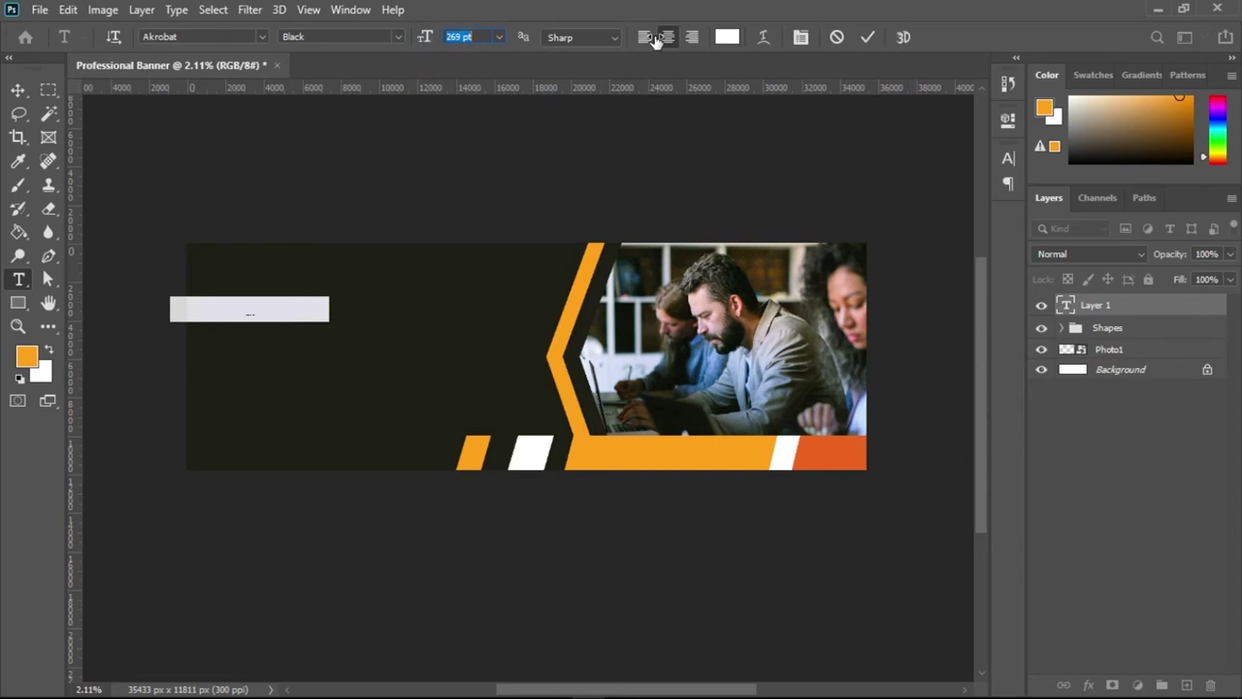
{"action": "left_click", "coordinate": [646, 41]}
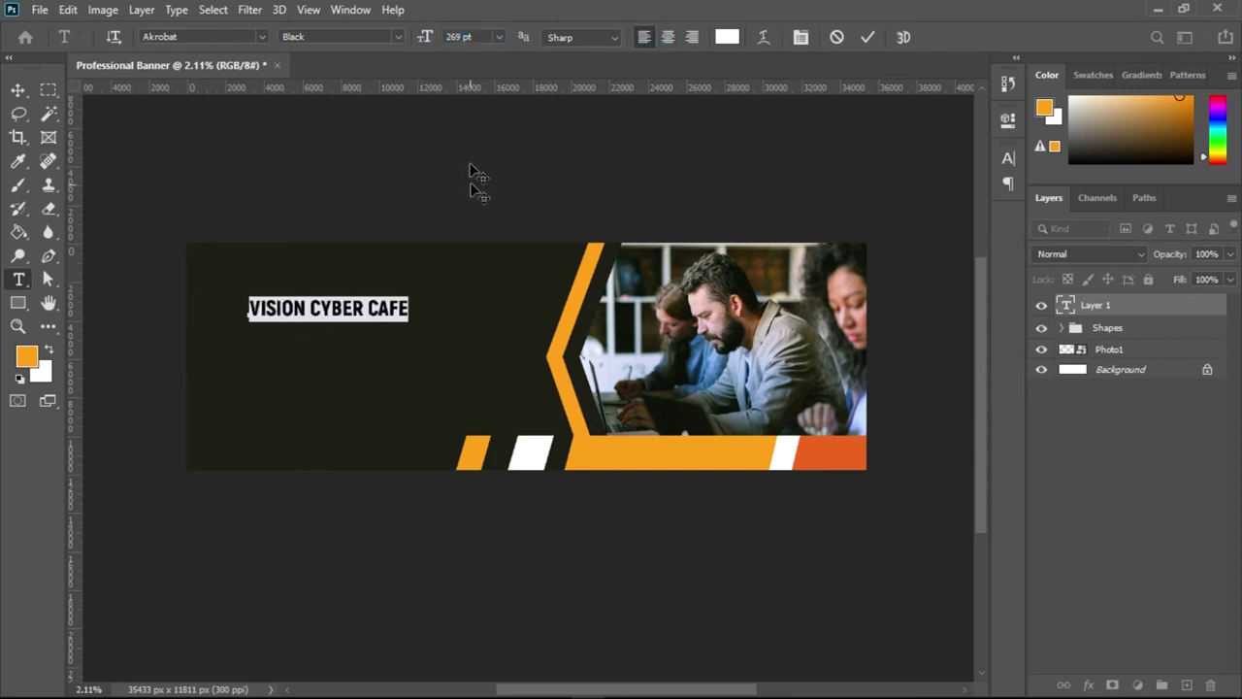
{"action": "left_click_drag", "start_coordinate": [425, 43], "coordinate": [594, 37]}
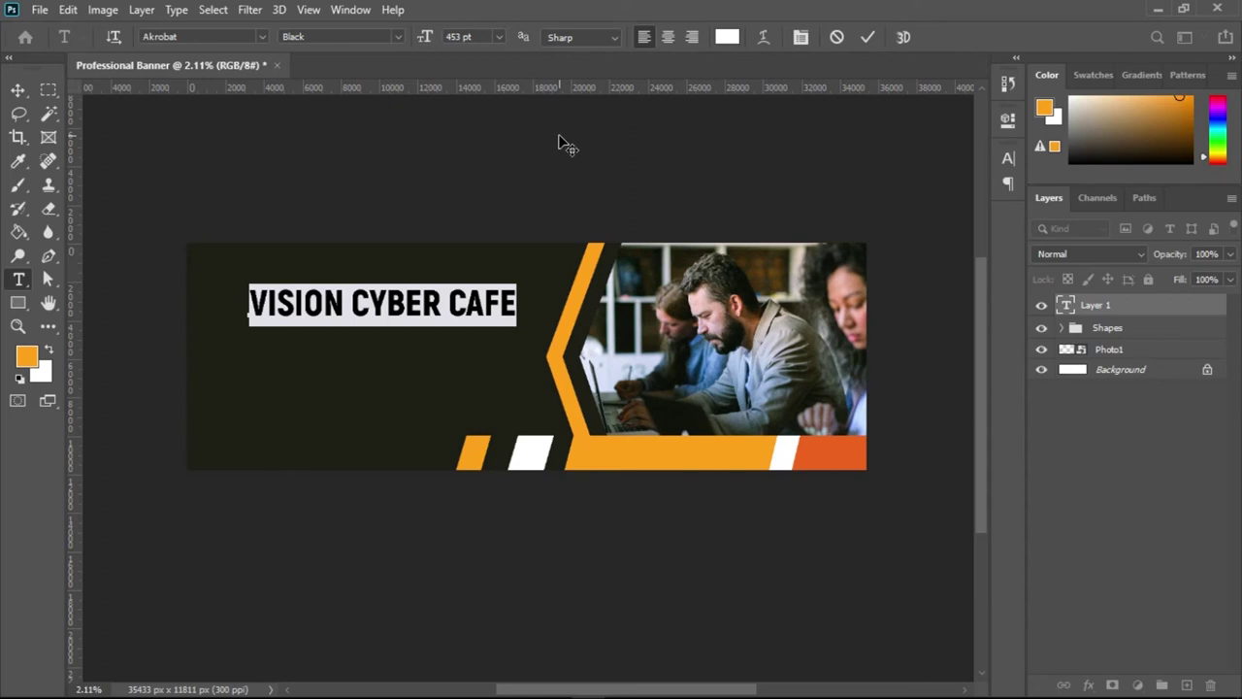
- Set the heading in Poppins Black at 368 pt and move it near the upper left of the banner's dark area
{"action": "left_click", "coordinate": [188, 36]}
{"action": "key", "text": "alt+Down"}
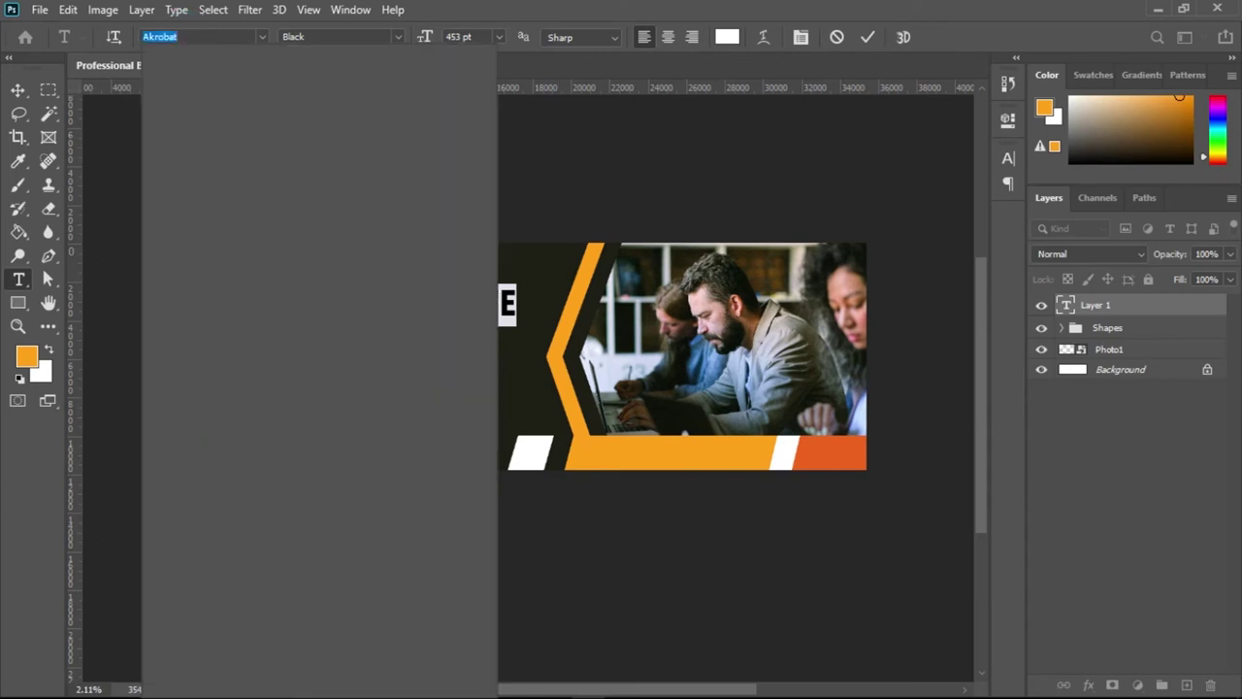
{"action": "type", "text": "poppin"}
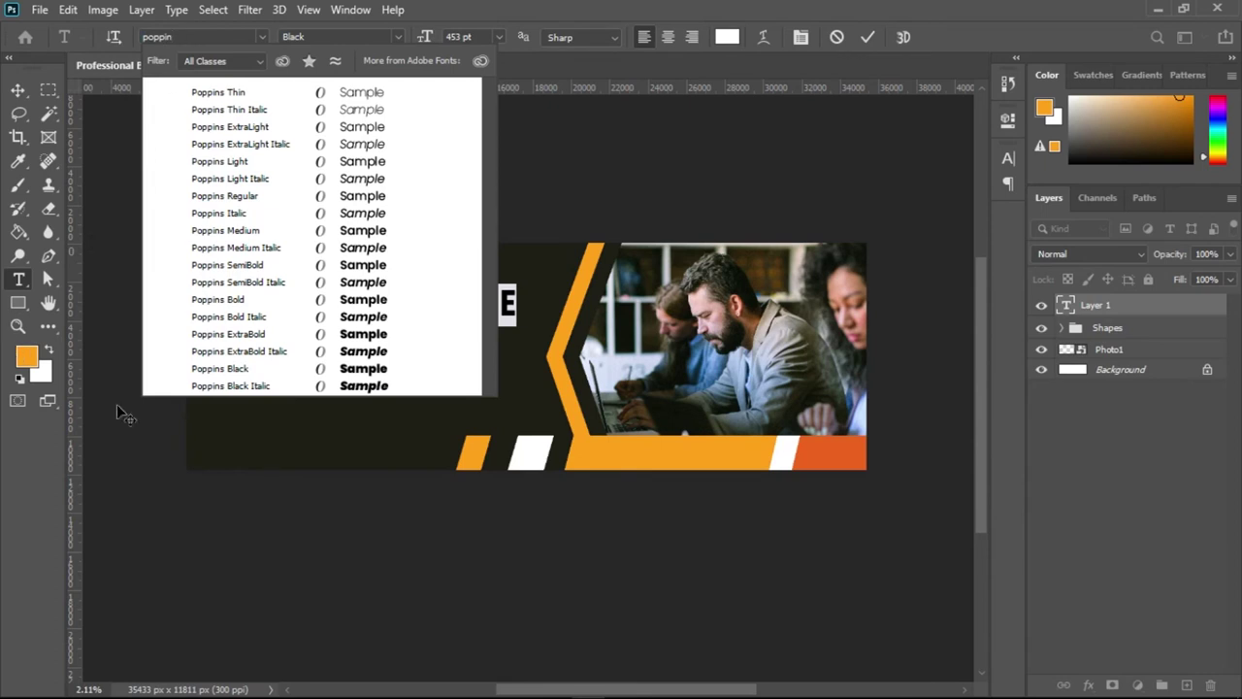
{"action": "left_click", "coordinate": [197, 374]}
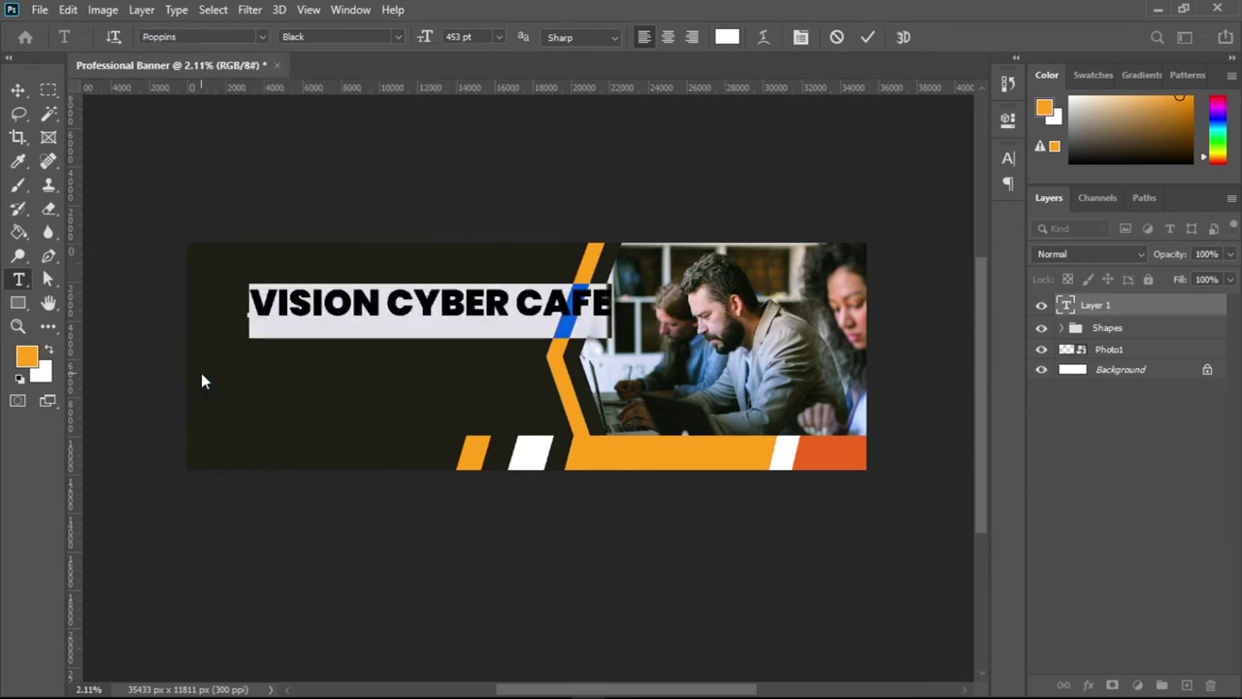
{"action": "left_click_drag", "start_coordinate": [427, 37], "coordinate": [349, 48]}
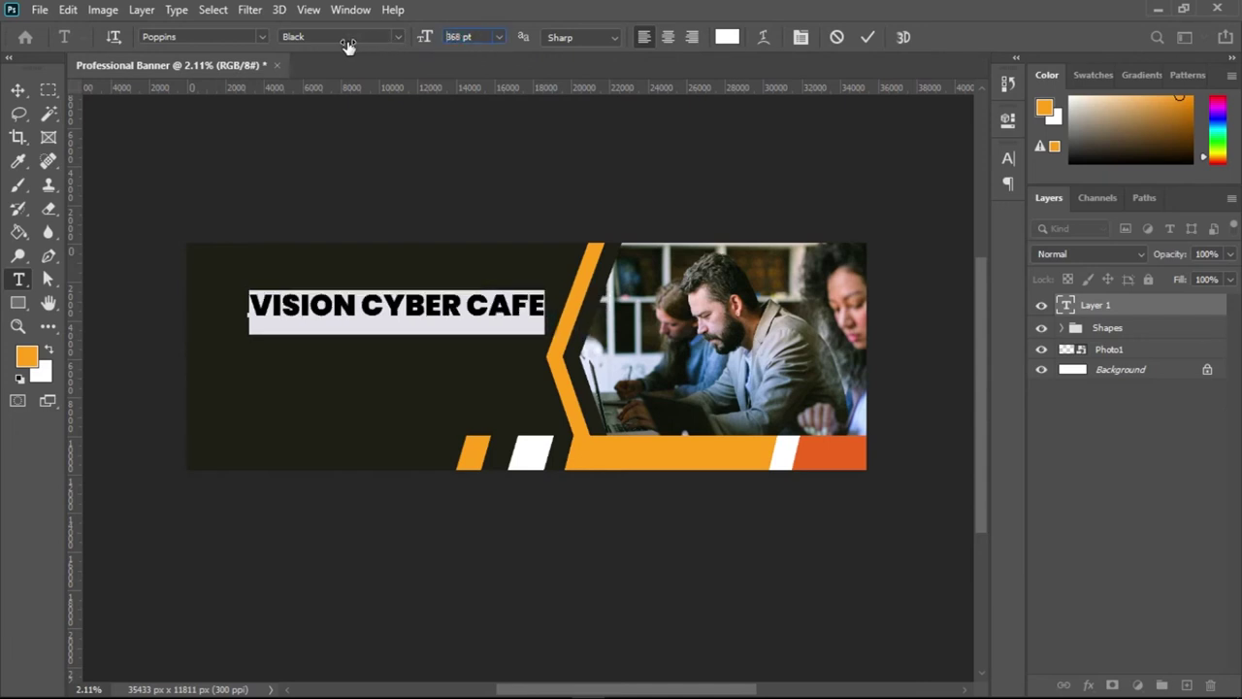
{"action": "left_click", "coordinate": [865, 38]}
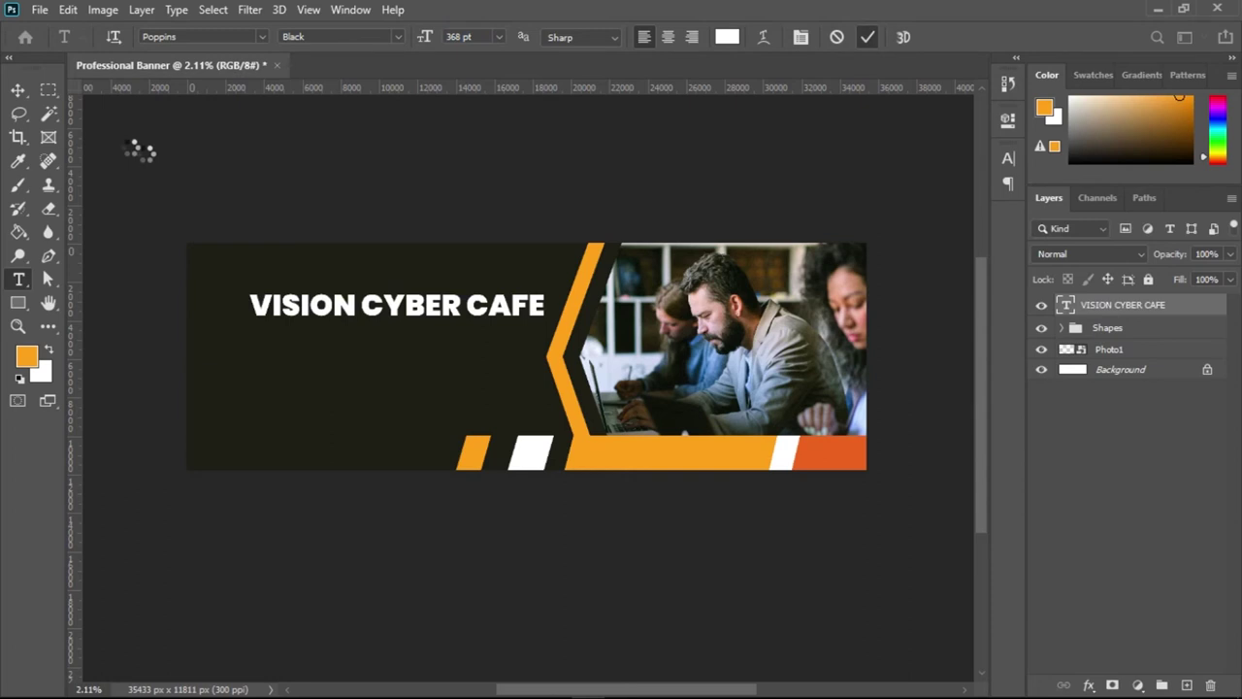
{"action": "left_click", "coordinate": [18, 90]}
{"action": "mouse_move", "coordinate": [438, 309]}
{"action": "left_mouse_down"}
{"action": "mouse_move", "coordinate": [424, 285]}
{"action": "mouse_move", "coordinate": [425, 301]}
{"action": "left_mouse_up"}
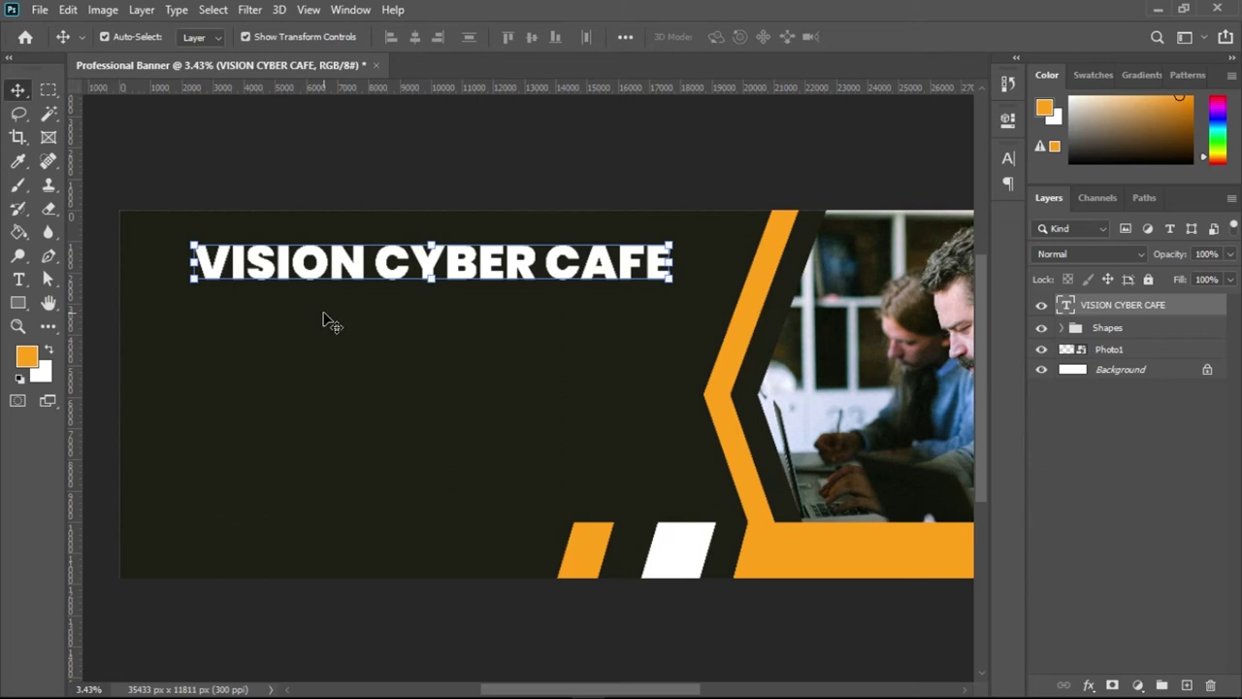
- Recolour only the word VISION in the heading to ed641e, sampled from the orange-red shape in the banner's lower right corner
{"action": "double_click", "coordinate": [361, 274]}
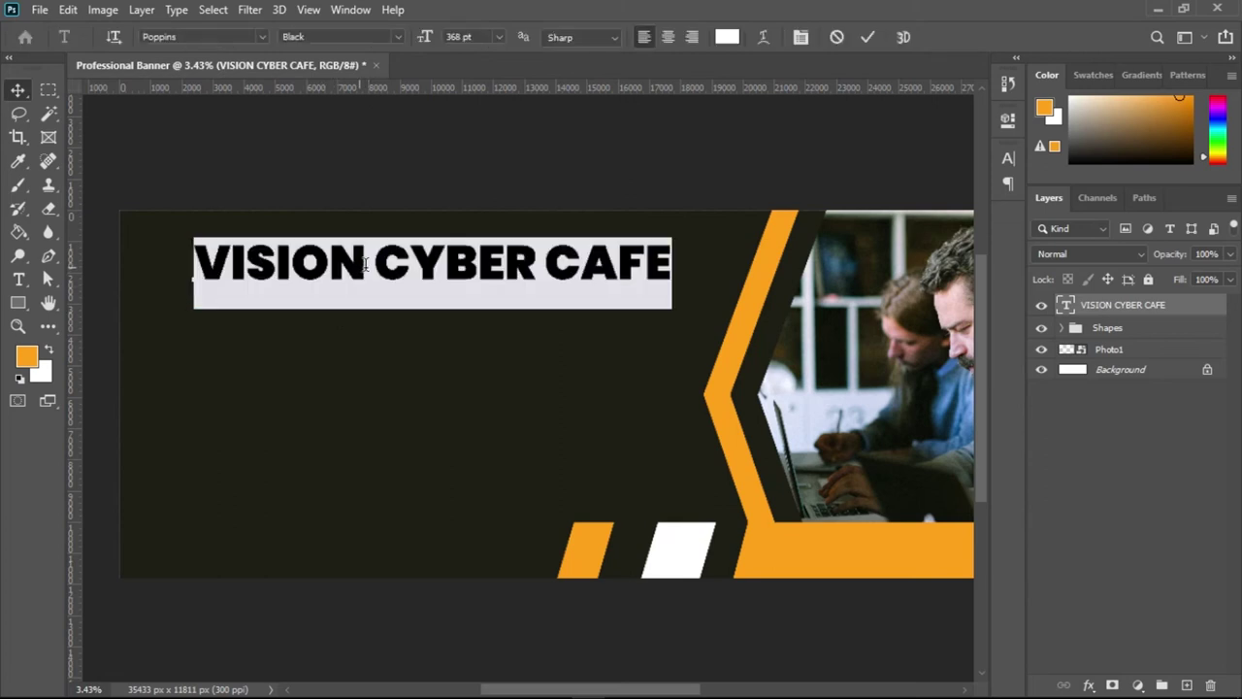
{"action": "left_click_drag", "start_coordinate": [366, 264], "coordinate": [222, 260]}
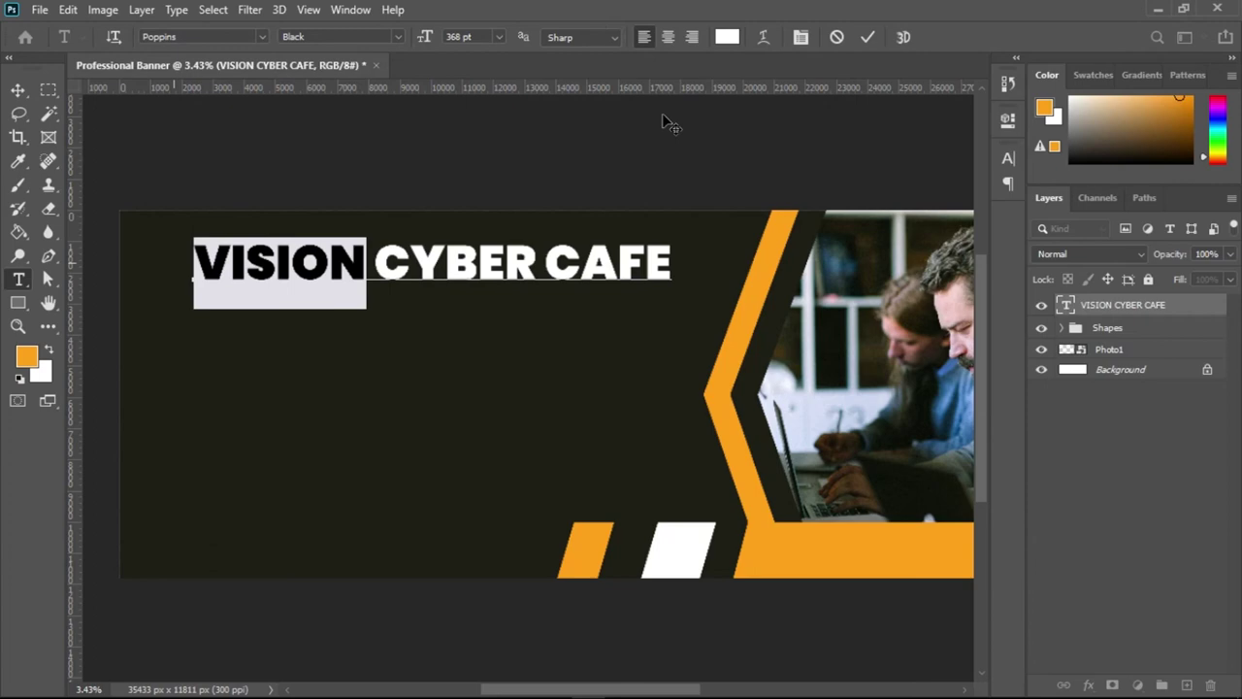
{"action": "left_click", "coordinate": [719, 39]}
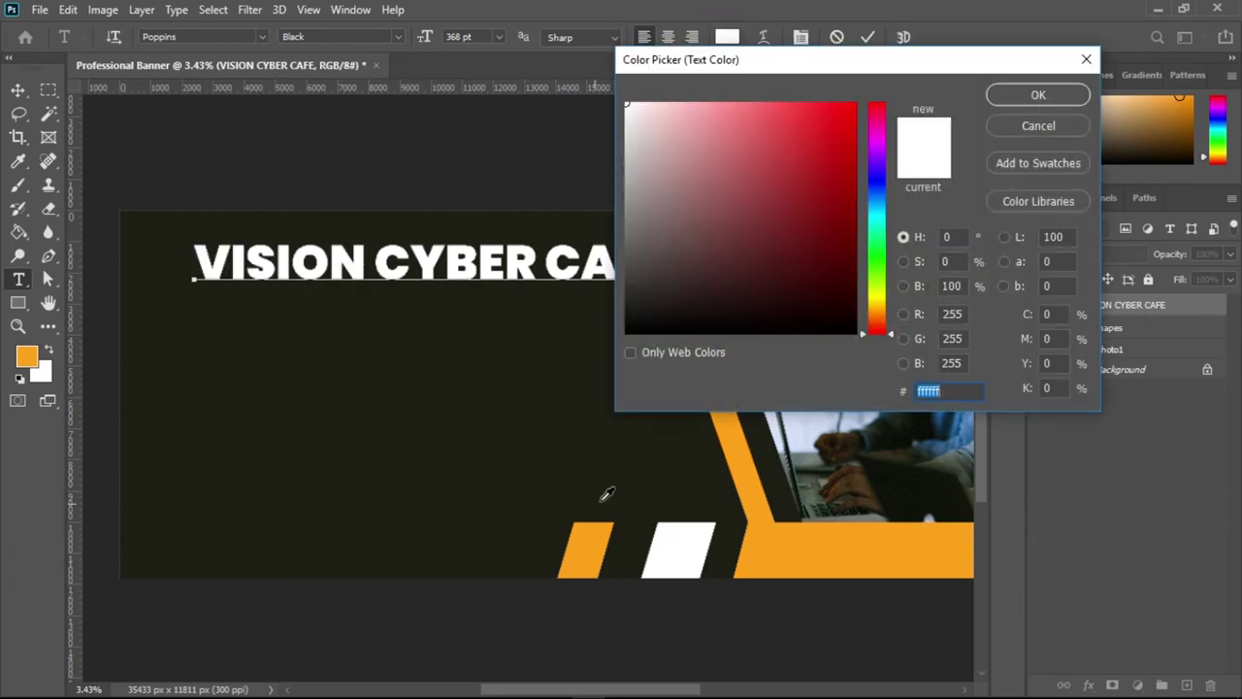
{"action": "left_click_drag", "start_coordinate": [590, 514], "coordinate": [383, 450]}
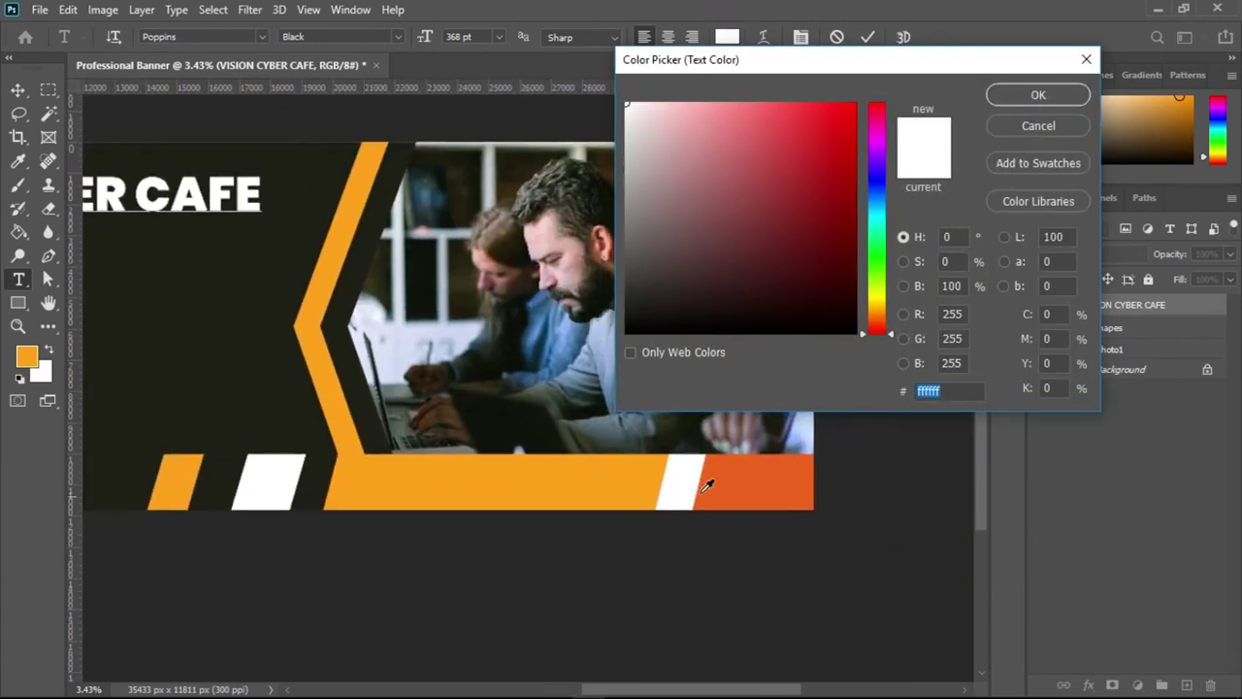
{"action": "left_click", "coordinate": [749, 475]}
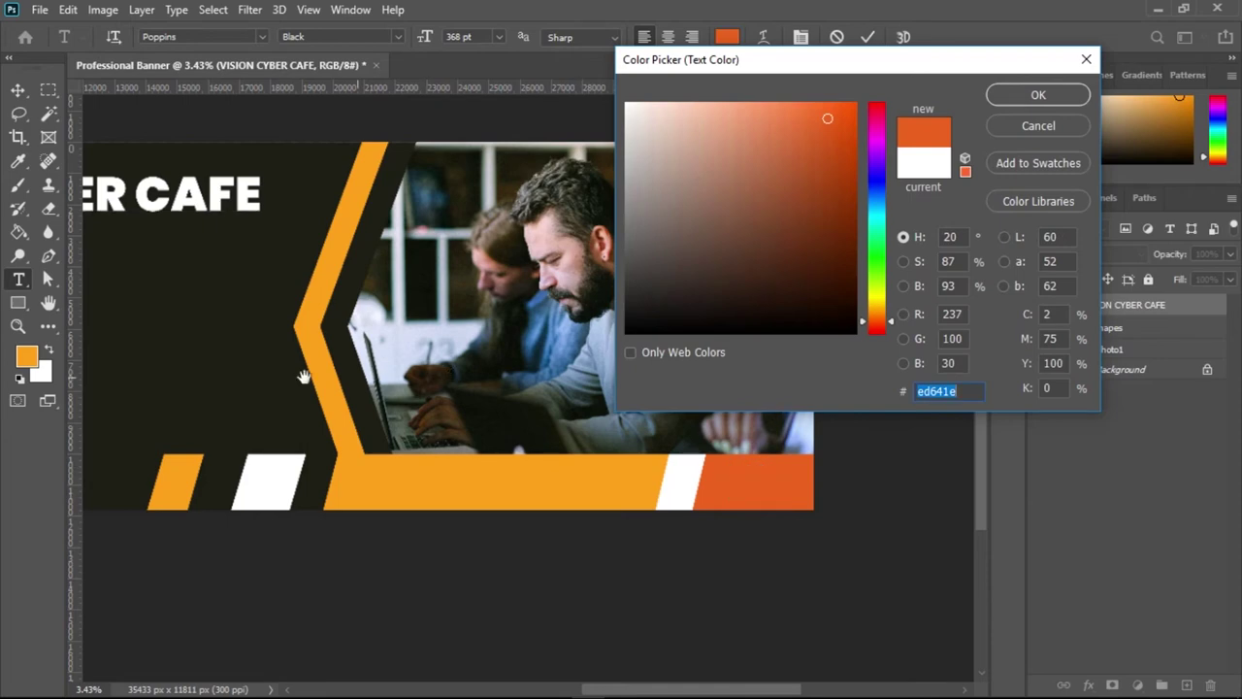
{"action": "left_click_drag", "start_coordinate": [257, 379], "coordinate": [473, 389]}
{"action": "left_click", "coordinate": [1036, 95]}
{"action": "left_click_drag", "start_coordinate": [394, 319], "coordinate": [338, 304]}
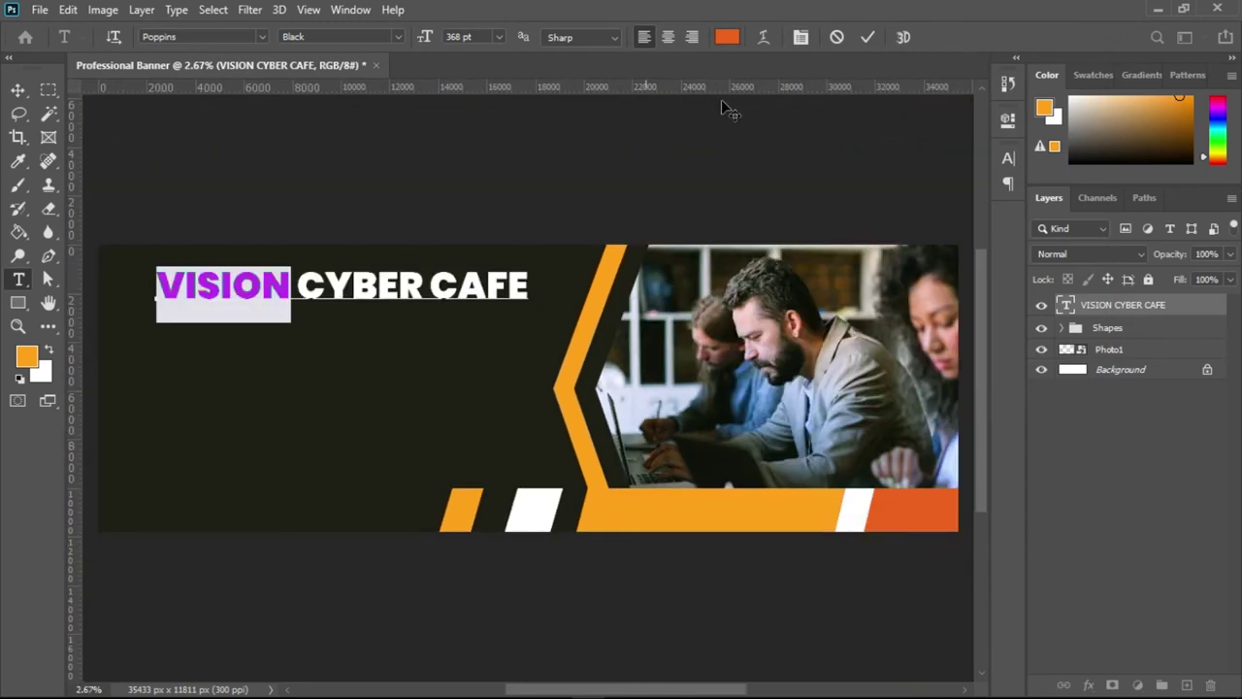
{"action": "left_click", "coordinate": [867, 37]}
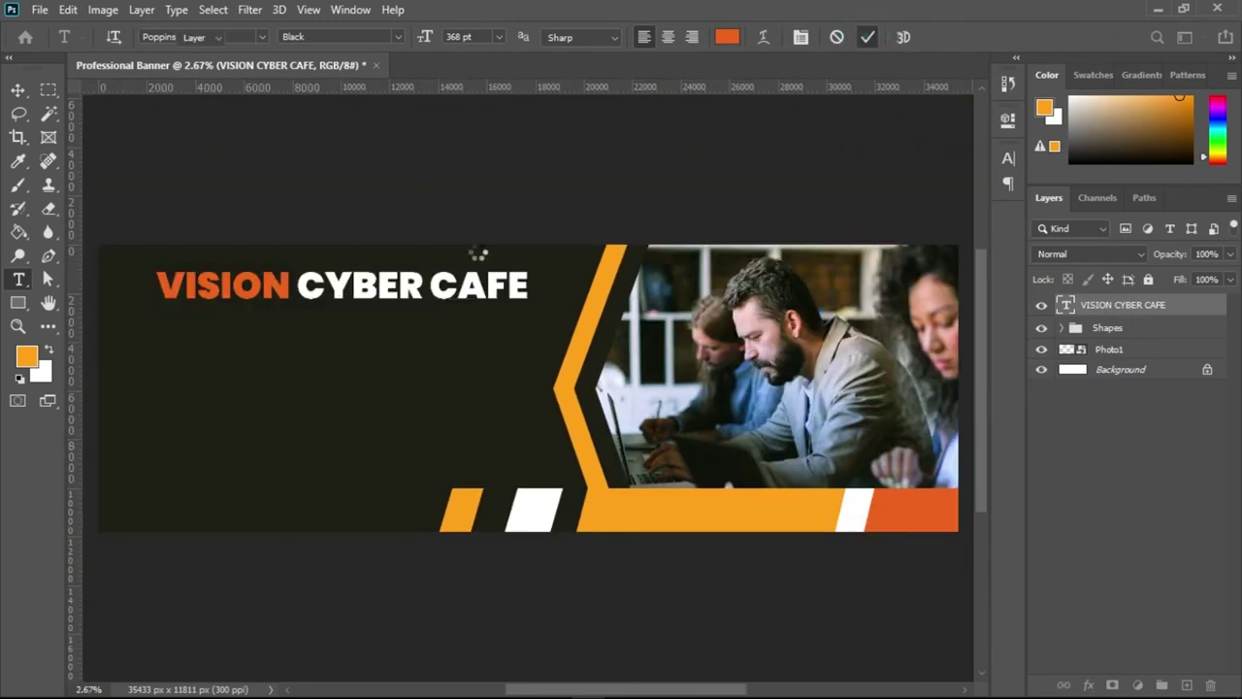
{"action": "key", "text": "v"}
{"action": "left_click", "coordinate": [250, 114]}
- Examine the banner's overall layout and the two-tone heading
{"action": "scroll", "coordinate": [716, 292], "scroll_direction": "down", "scroll_amount": 2}
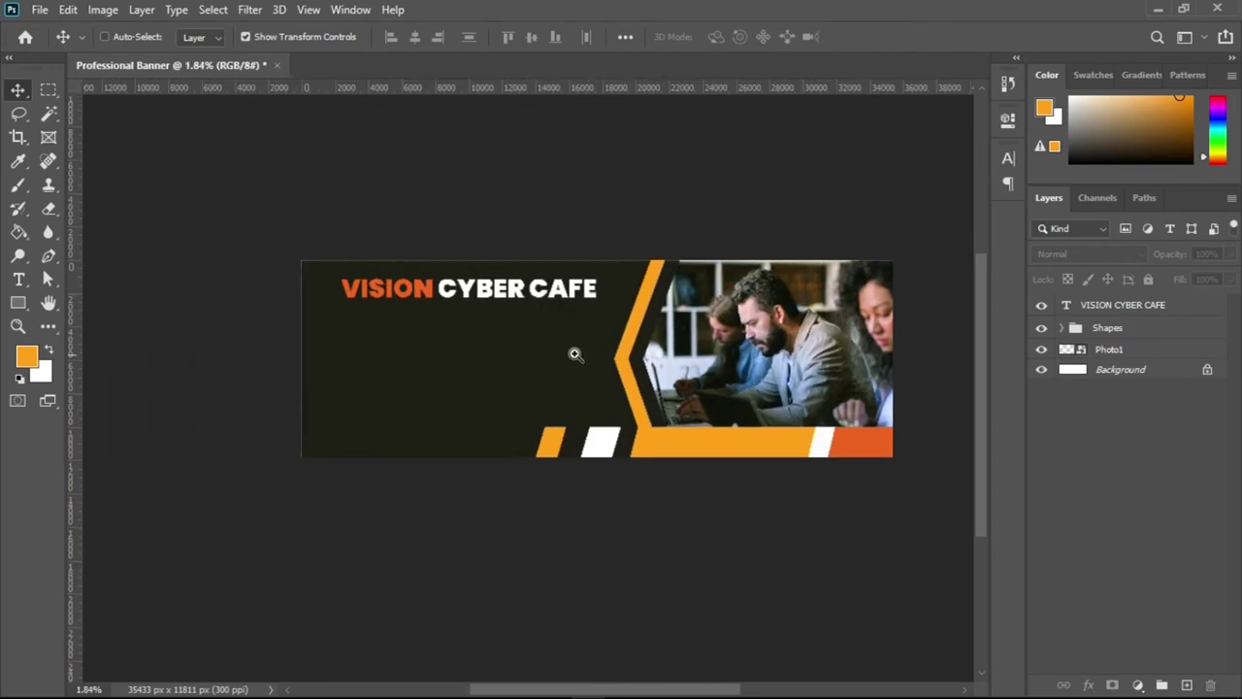
{"action": "left_click", "coordinate": [388, 280]}
{"action": "scroll", "coordinate": [476, 282], "scroll_direction": "up", "scroll_amount": 2}
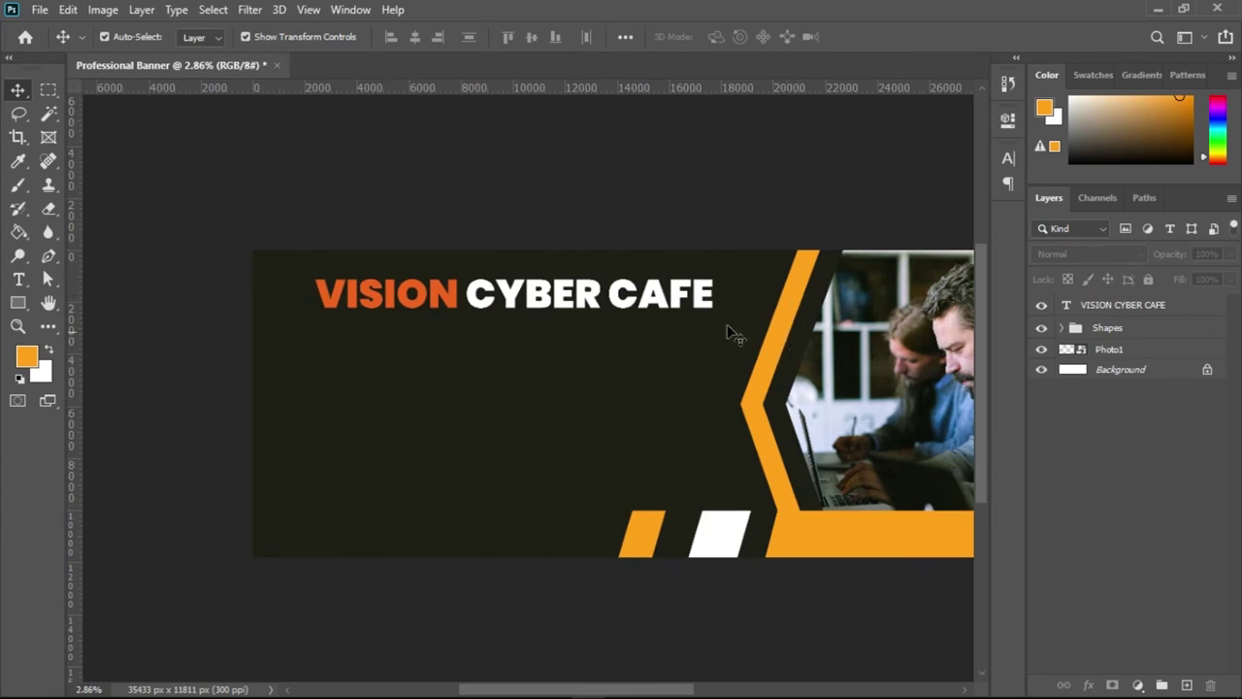
{"action": "scroll", "coordinate": [701, 346], "scroll_direction": "down", "scroll_amount": 2}
{"action": "mouse_move", "coordinate": [701, 345]}
{"action": "left_mouse_down"}
{"action": "mouse_move", "coordinate": [725, 341]}
{"action": "mouse_move", "coordinate": [702, 341]}
{"action": "left_mouse_up"}
{"action": "scroll", "coordinate": [743, 360], "scroll_direction": "right", "scroll_amount": 3}
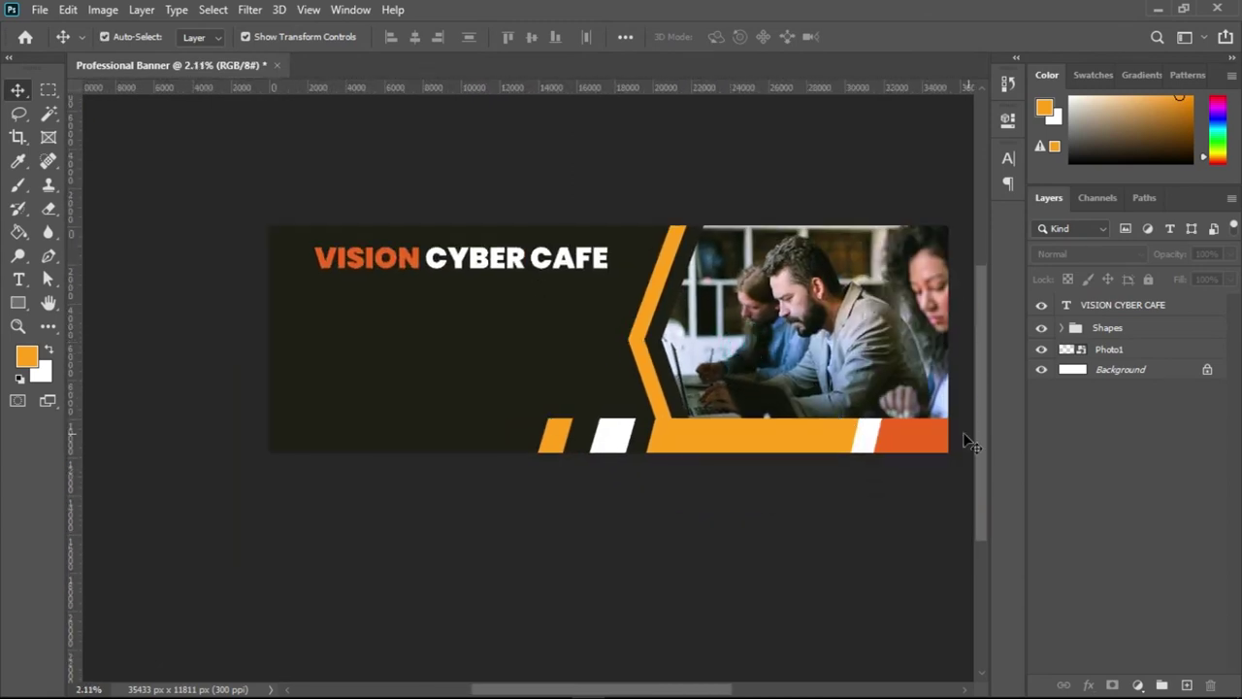
{"action": "key", "text": "ctrl+space"}
{"action": "mouse_move", "coordinate": [495, 296]}
{"action": "left_mouse_down"}
{"action": "mouse_move", "coordinate": [518, 298]}
{"action": "mouse_move", "coordinate": [504, 300]}
{"action": "left_mouse_up"}
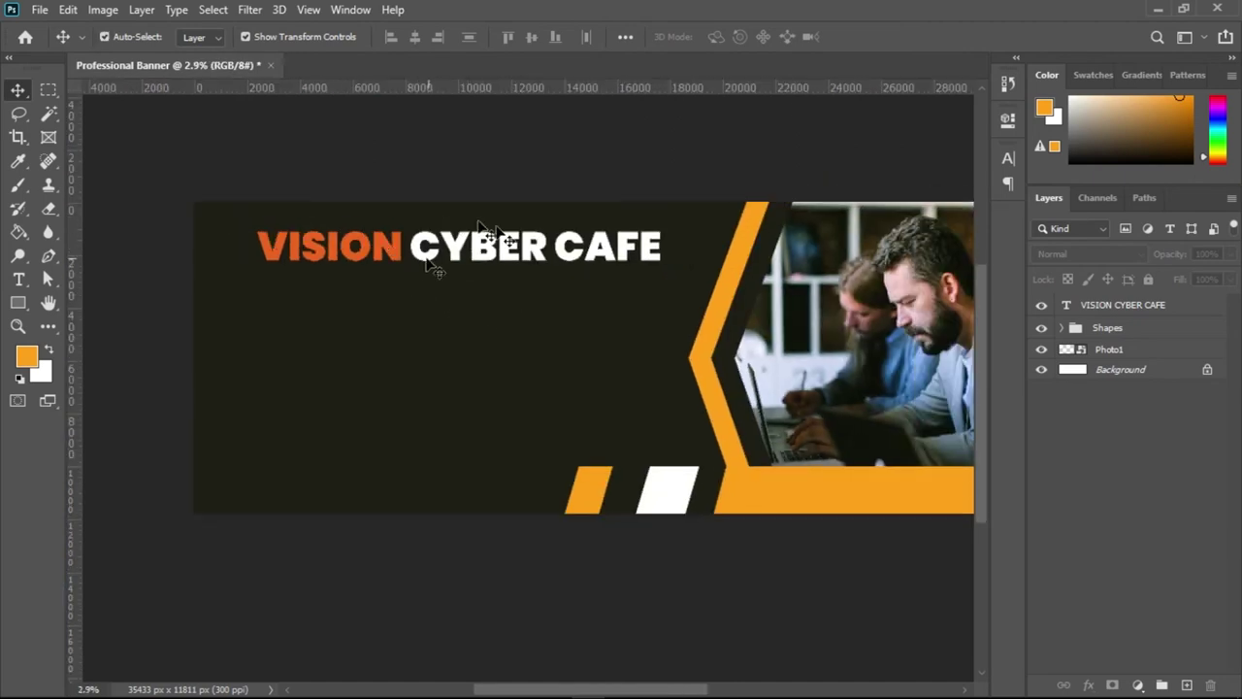
- Duplicate the heading just below itself, then copy the POWERED BY INTELLECT DRIVEN BY VALUES line from Notepad and return to Photoshop
{"action": "left_click_drag", "start_coordinate": [478, 253], "coordinate": [507, 323]}
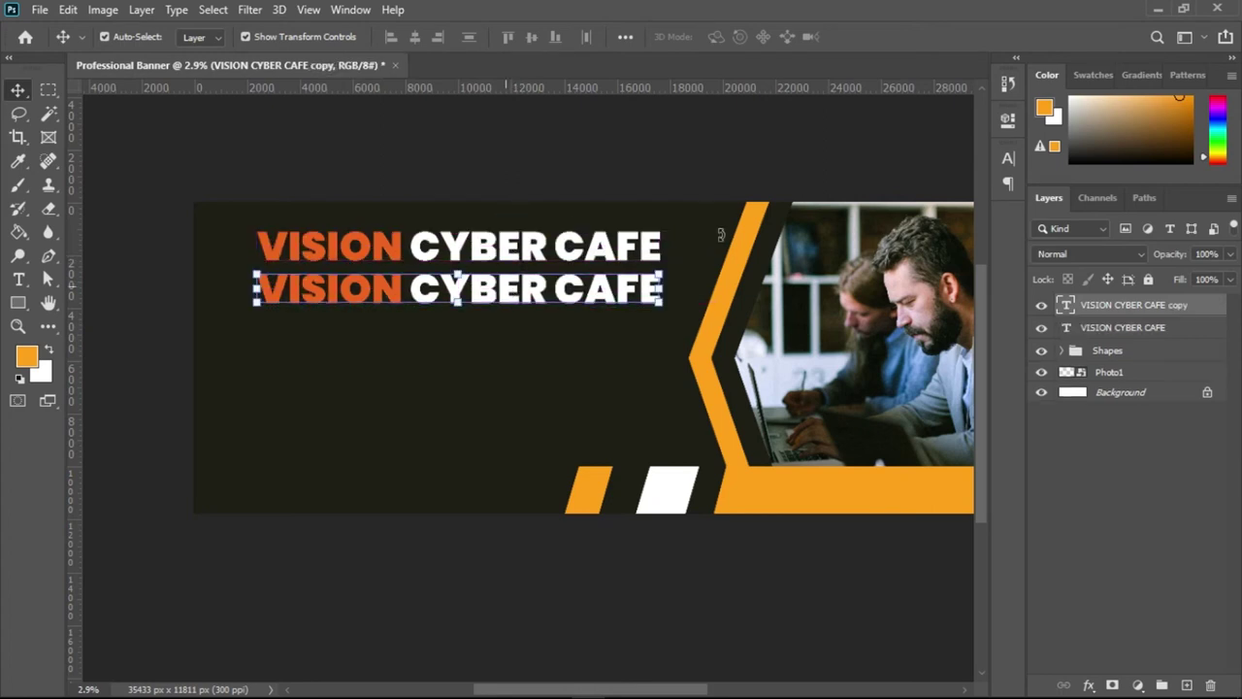
{"action": "left_click", "coordinate": [1158, 9]}
{"action": "left_click_drag", "start_coordinate": [462, 167], "coordinate": [197, 169]}
{"action": "right_click", "coordinate": [254, 167]}
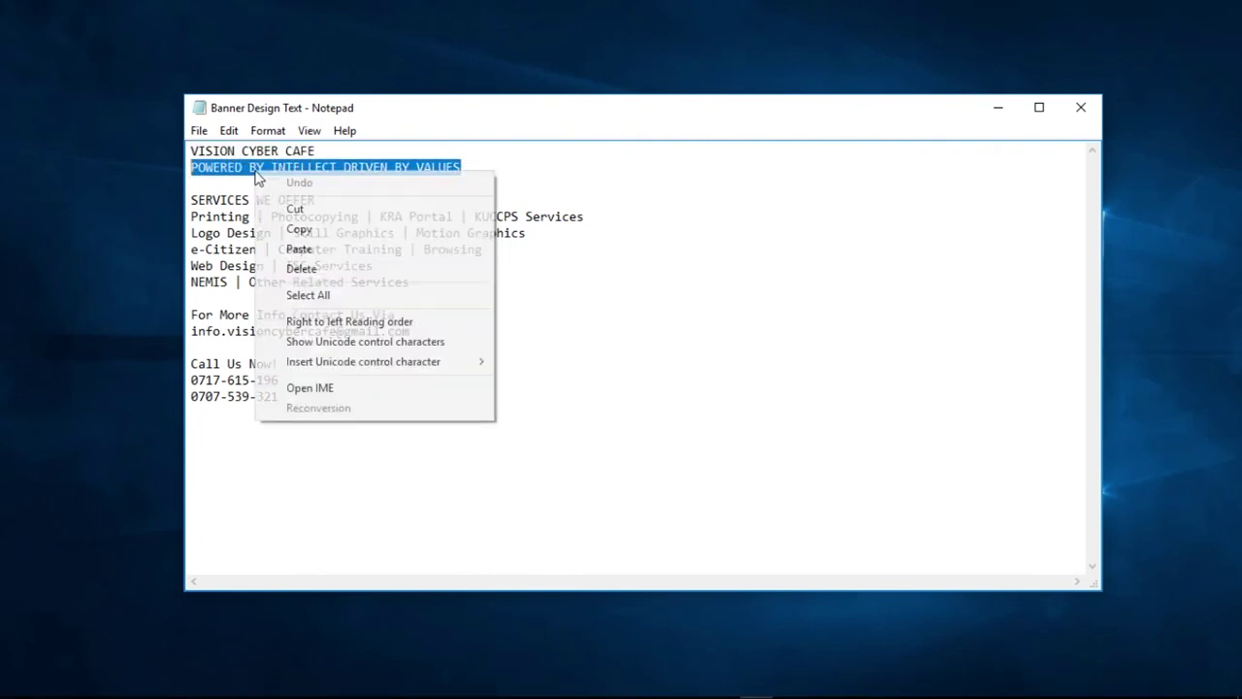
{"action": "left_click", "coordinate": [304, 233]}
{"action": "left_click", "coordinate": [587, 684]}
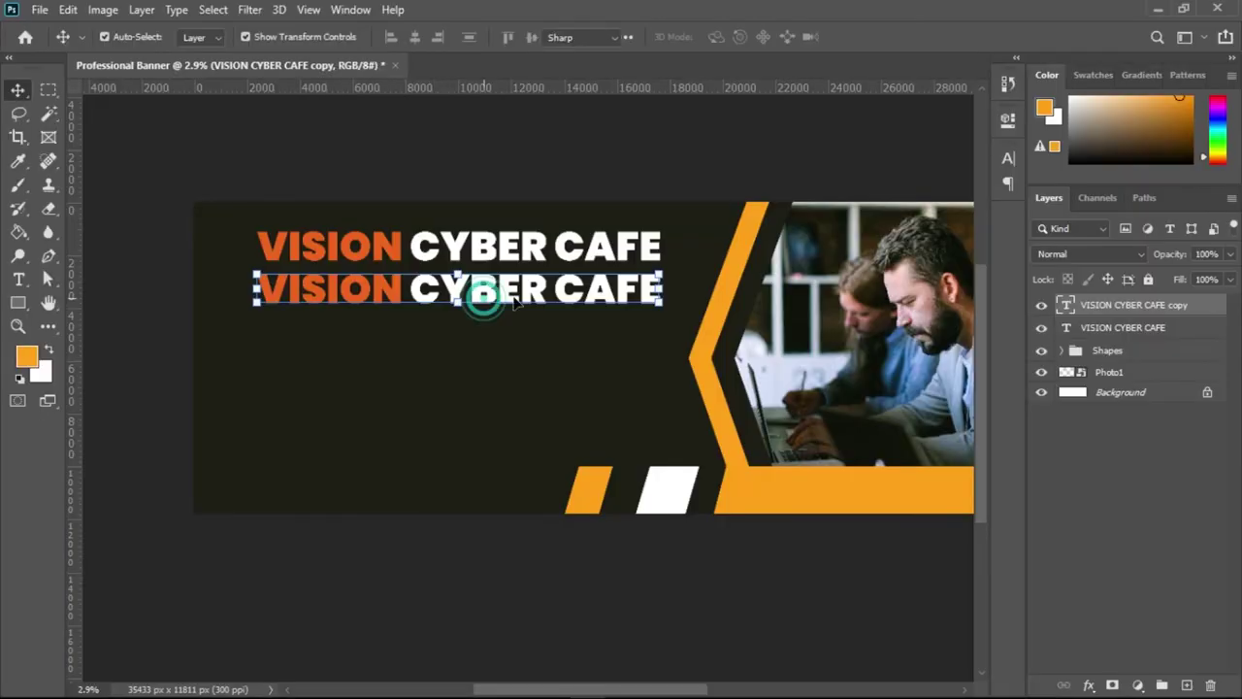
- Replace the duplicated heading's text with POWERED BY INTELLECT DRIVEN BY VALUES and set it in Nexa Bold Regular
{"action": "double_click", "coordinate": [496, 293]}
{"action": "key", "text": "ctrl+v"}
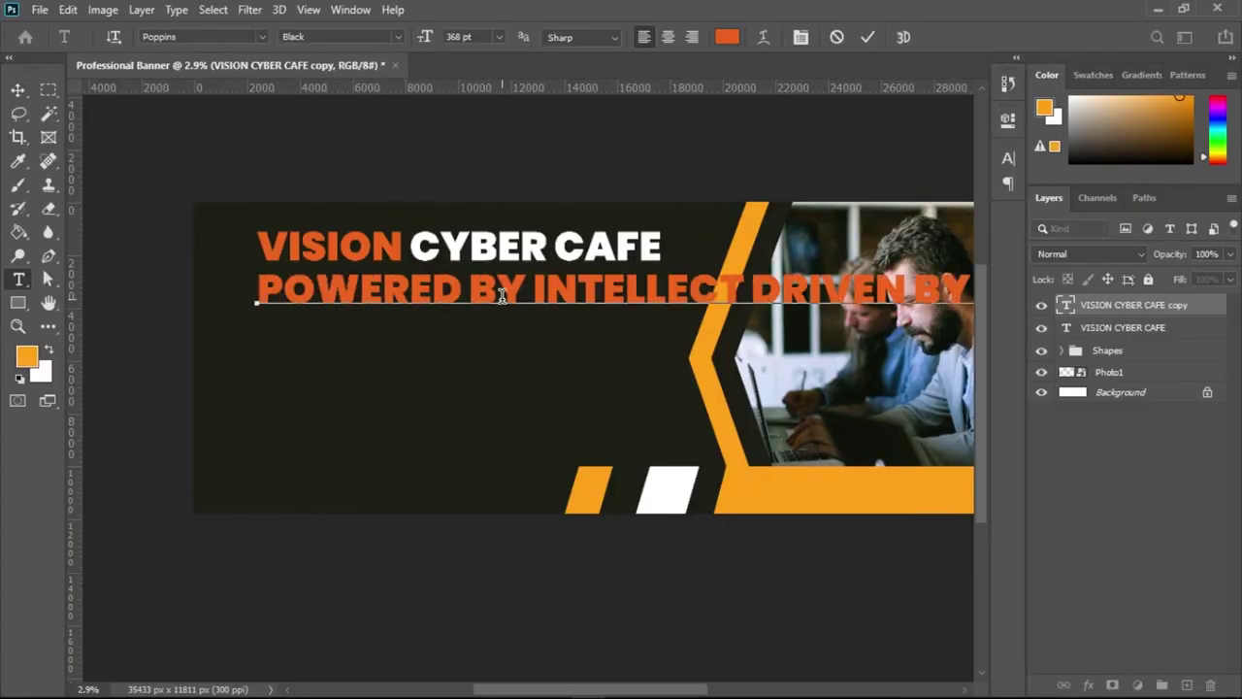
{"action": "key", "text": "ctrl+a"}
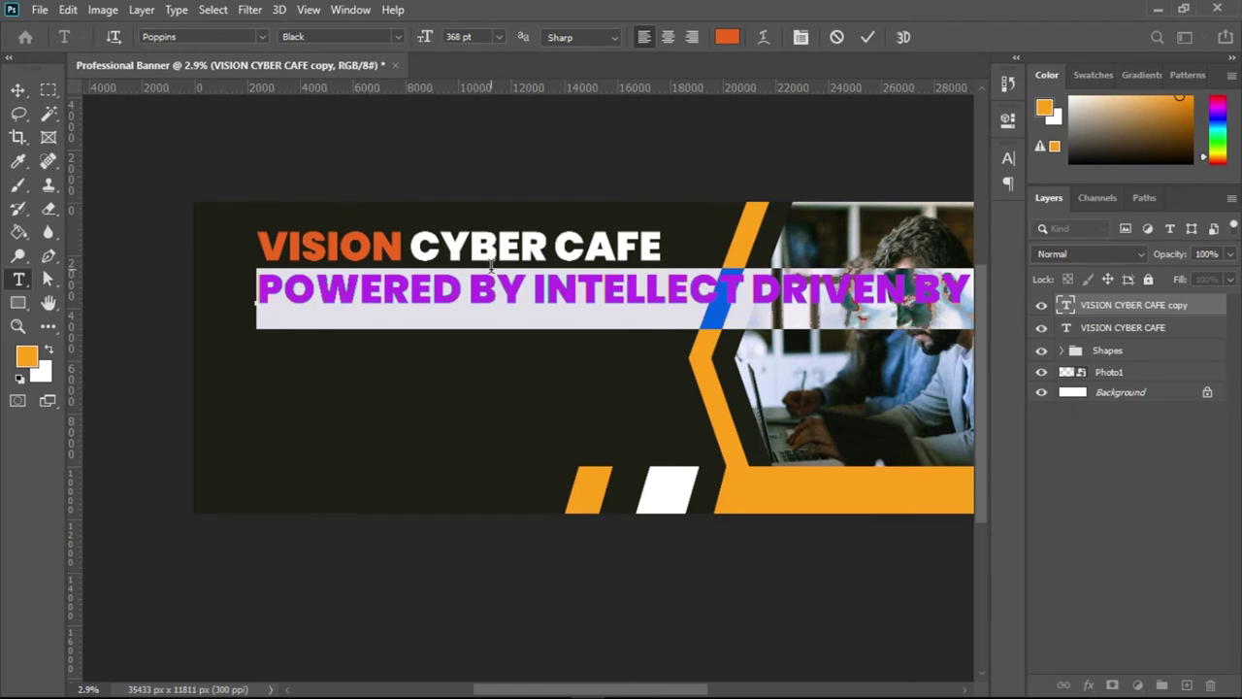
{"action": "left_click", "coordinate": [199, 37]}
{"action": "type", "text": "n"}
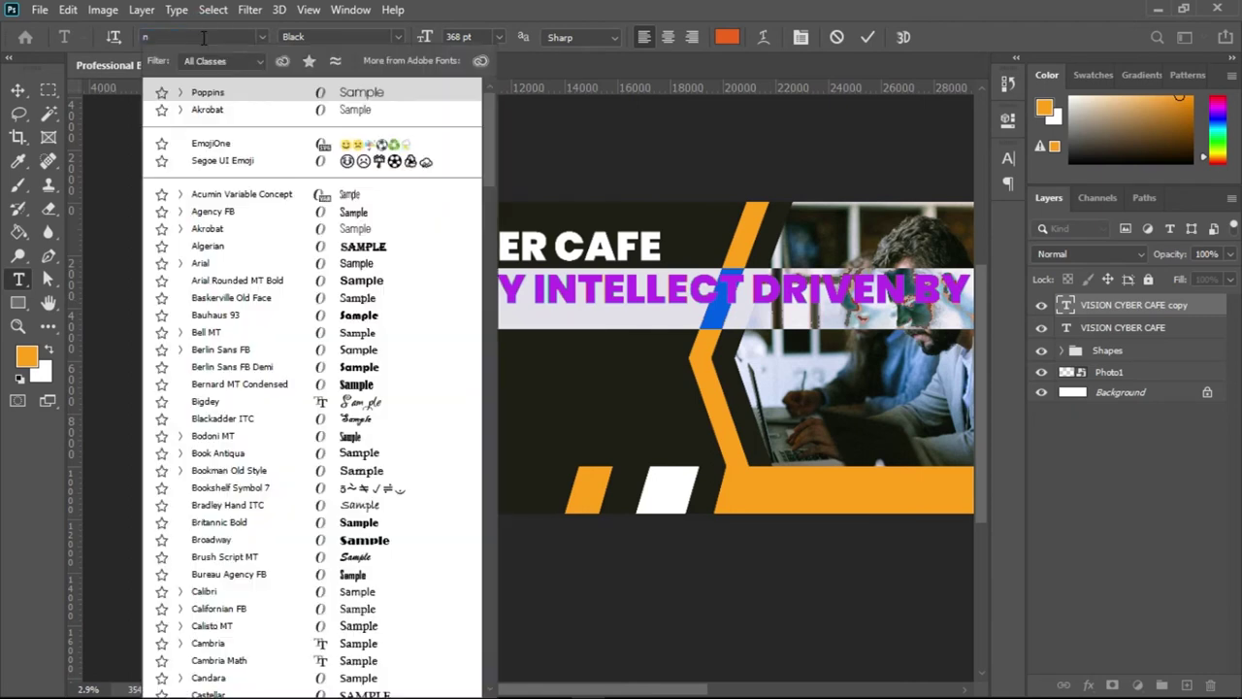
{"action": "type", "text": "exa Bold"}
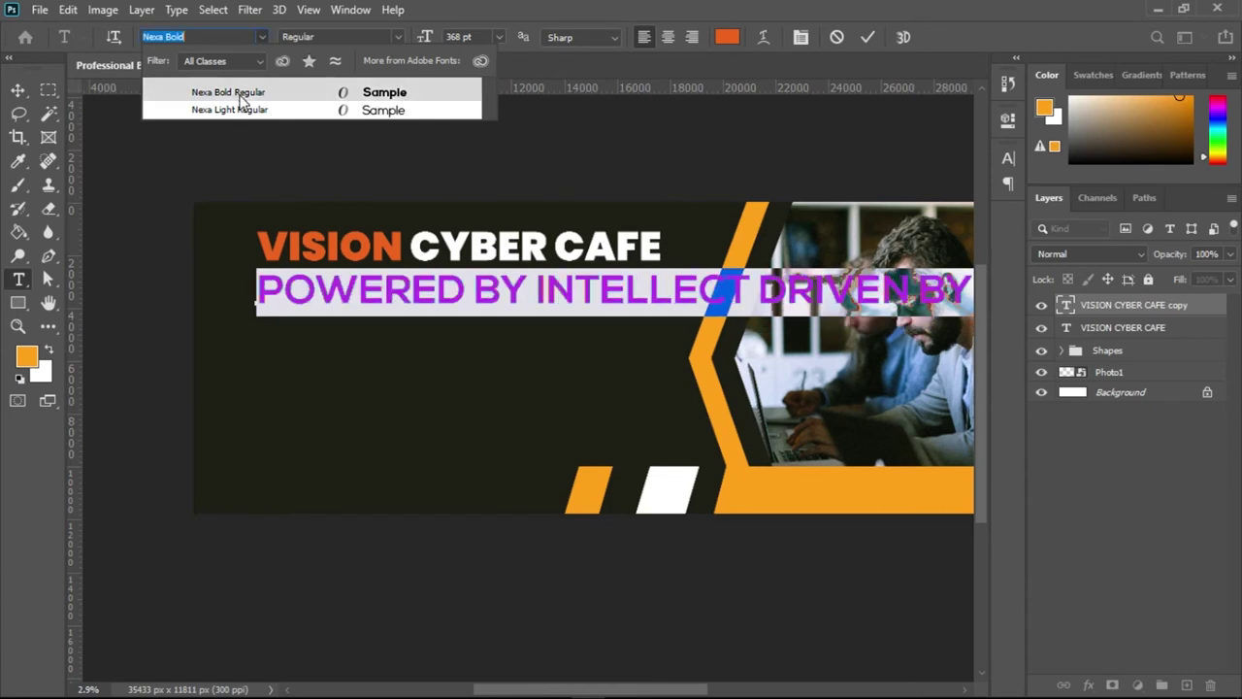
{"action": "left_click", "coordinate": [237, 95]}
- Reduce the tagline to 138 pt and colour it white
{"action": "left_click_drag", "start_coordinate": [424, 37], "coordinate": [221, 52]}
{"action": "left_click", "coordinate": [727, 37]}
{"action": "left_click", "coordinate": [629, 104]}
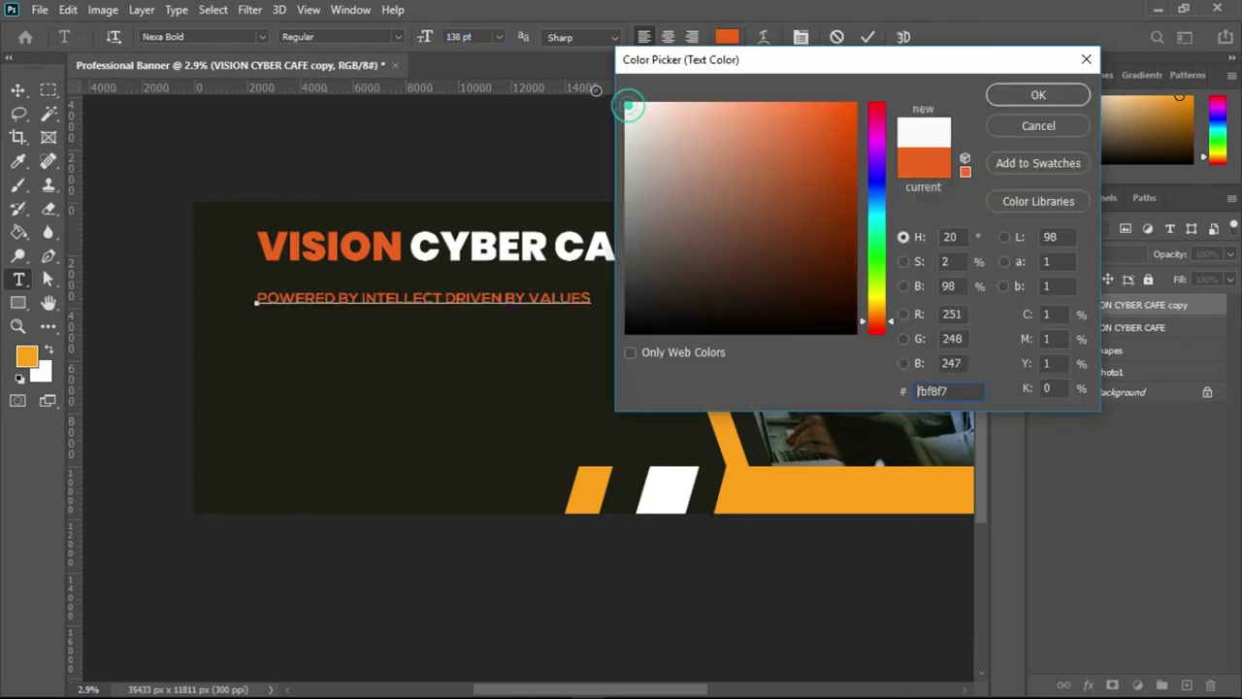
{"action": "left_click", "coordinate": [1038, 94]}
{"action": "left_click", "coordinate": [869, 37]}
- Position the tagline centred close beneath the VISION CYBER CAFE heading and clear the selection
{"action": "key", "text": "v"}
{"action": "left_click_drag", "start_coordinate": [453, 296], "coordinate": [622, 279]}
{"action": "left_click_drag", "start_coordinate": [685, 360], "coordinate": [646, 303]}
{"action": "left_click", "coordinate": [647, 158]}
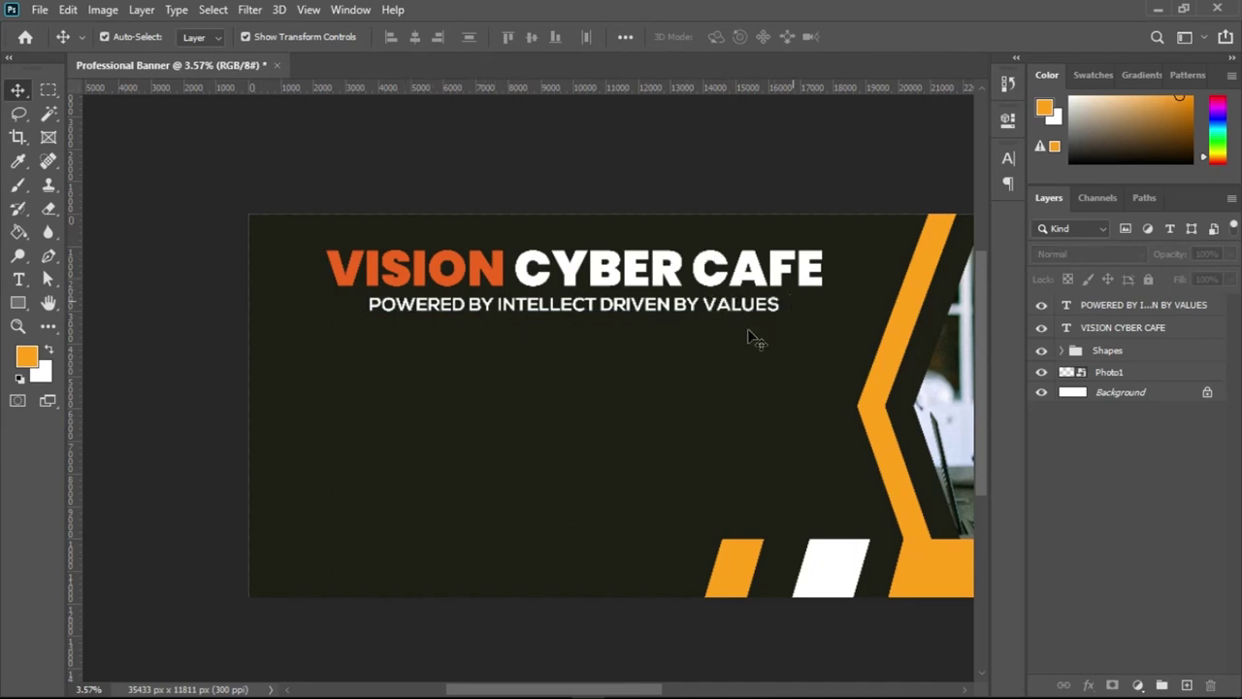
- Duplicate the tagline and place the copy lower on the dark area, lined up with the heading's left edge
{"action": "scroll", "coordinate": [768, 328], "scroll_direction": "down", "scroll_amount": 1}
{"action": "scroll", "coordinate": [760, 335], "scroll_direction": "down", "scroll_amount": 1}
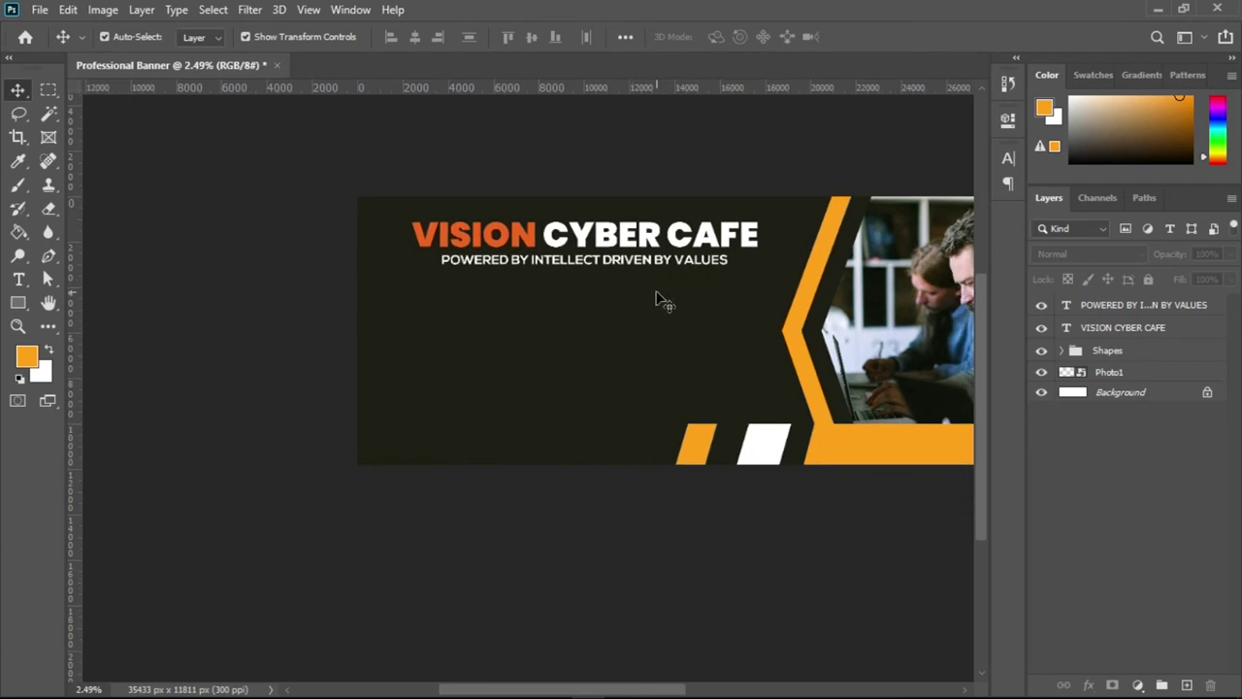
{"action": "left_click", "coordinate": [631, 264]}
{"action": "left_click_drag", "start_coordinate": [631, 322], "coordinate": [599, 330]}
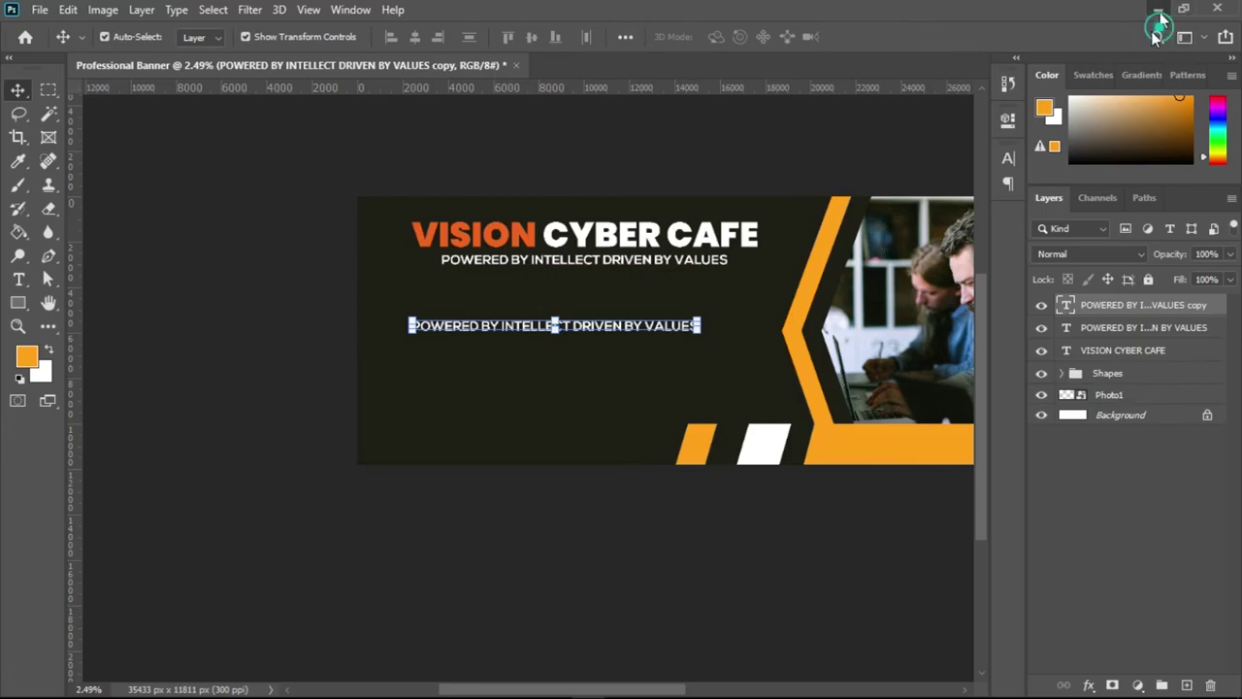
- Copy the SERVICES WE OFFER heading and the service lines below it from the Notepad file and return to Photoshop
{"action": "left_click", "coordinate": [1159, 11]}
{"action": "left_click_drag", "start_coordinate": [413, 282], "coordinate": [206, 202]}
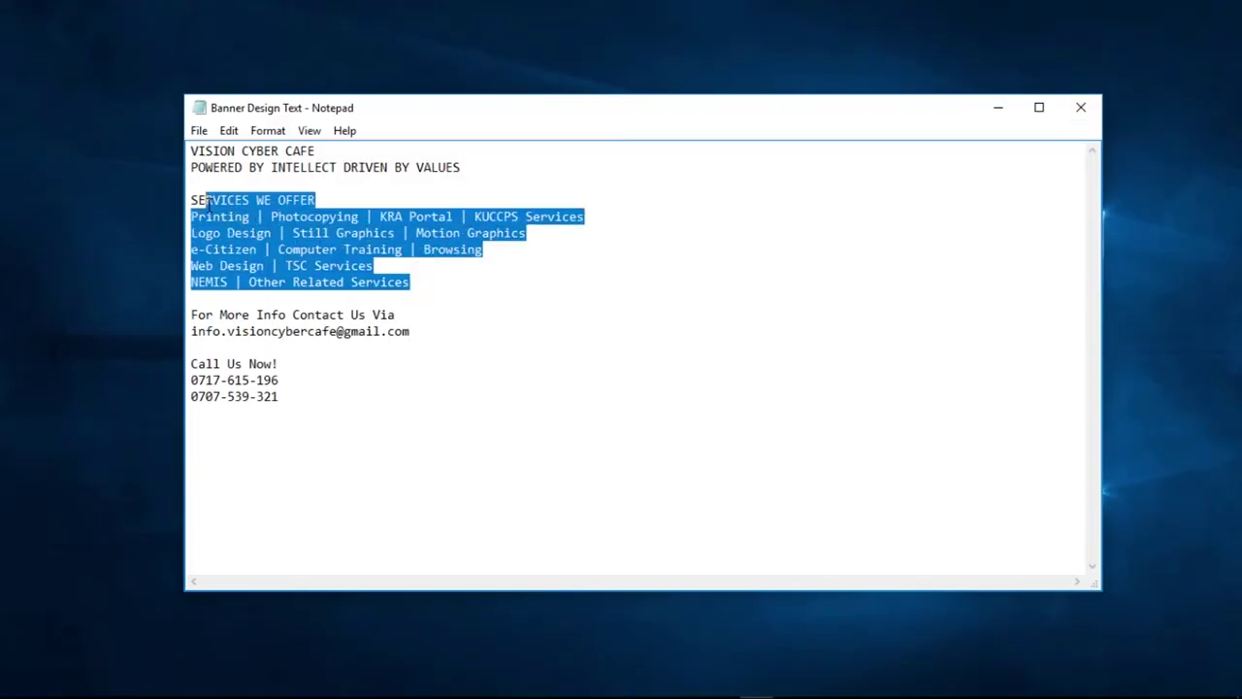
{"action": "right_click", "coordinate": [213, 214]}
{"action": "left_click", "coordinate": [275, 267]}
{"action": "mouse_move", "coordinate": [737, 672]}
{"action": "left_click", "coordinate": [589, 683]}
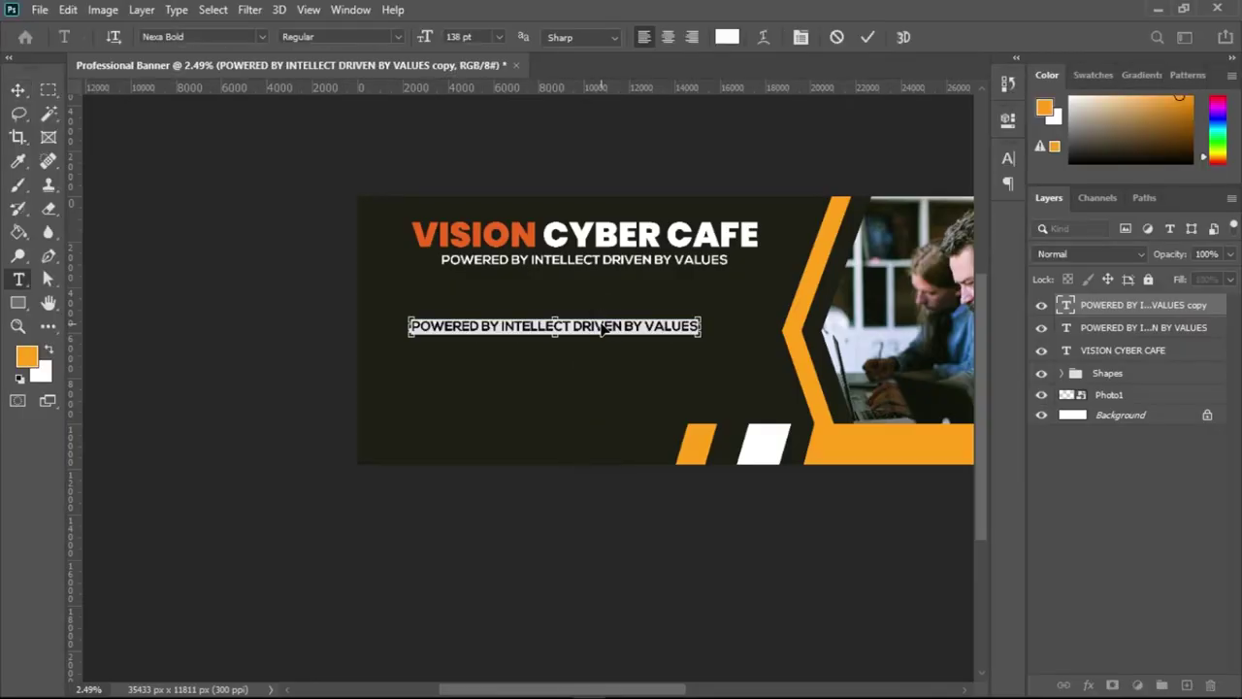
- Replace the duplicated tagline's text with the copied services list and set its leading to 165.38 pt
{"action": "key", "text": "ctrl+v"}
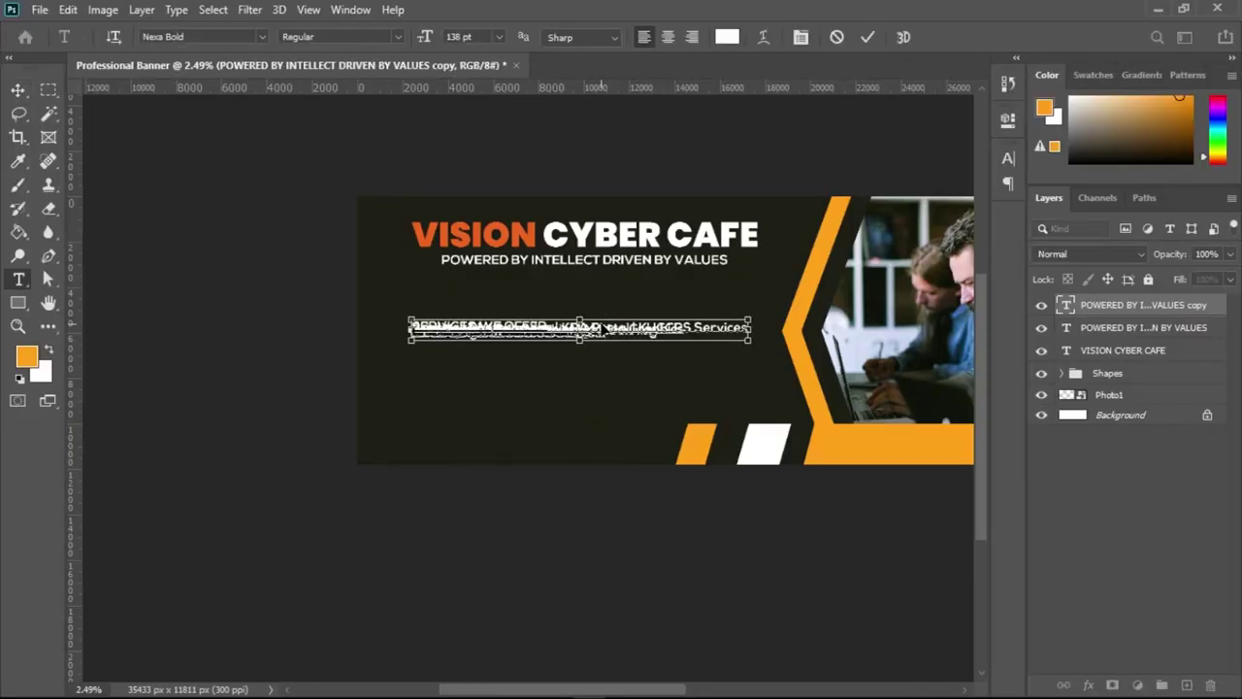
{"action": "key", "text": "ctrl+a"}
{"action": "left_click", "coordinate": [1008, 158]}
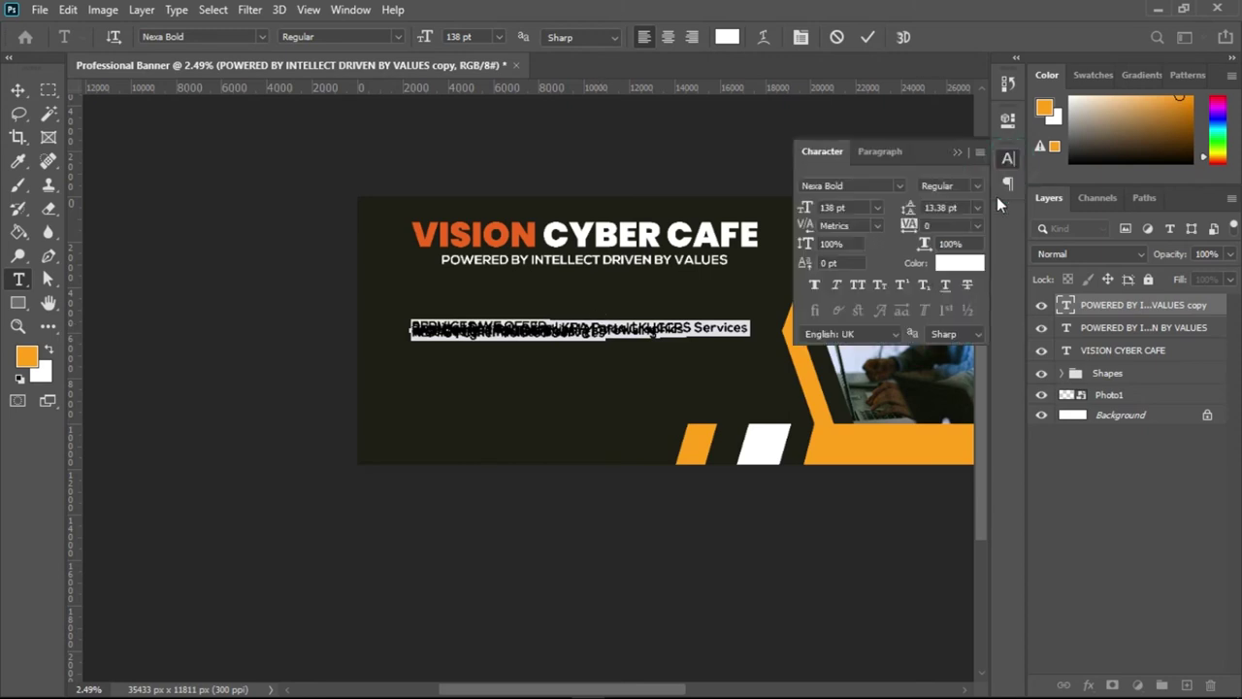
{"action": "left_click_drag", "start_coordinate": [907, 213], "coordinate": [1047, 214]}
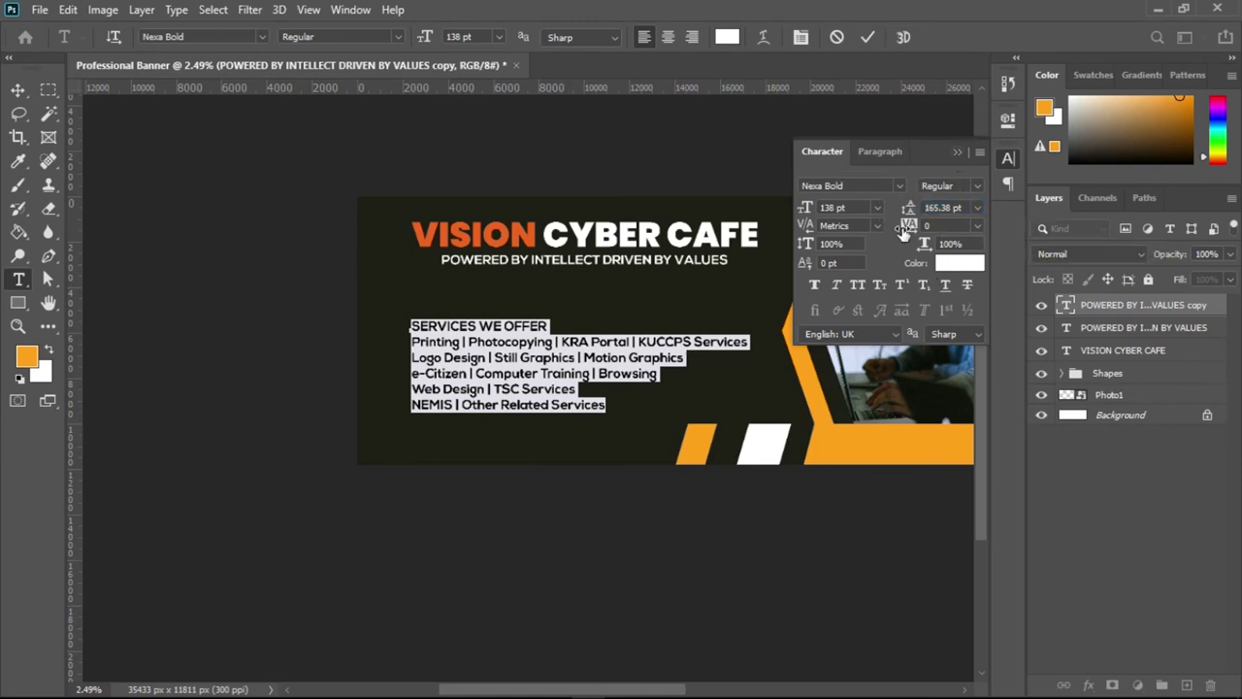
- Centre-align the services text and move the block onto the dark area below the tagline
{"action": "left_click", "coordinate": [876, 155]}
{"action": "left_click", "coordinate": [840, 186]}
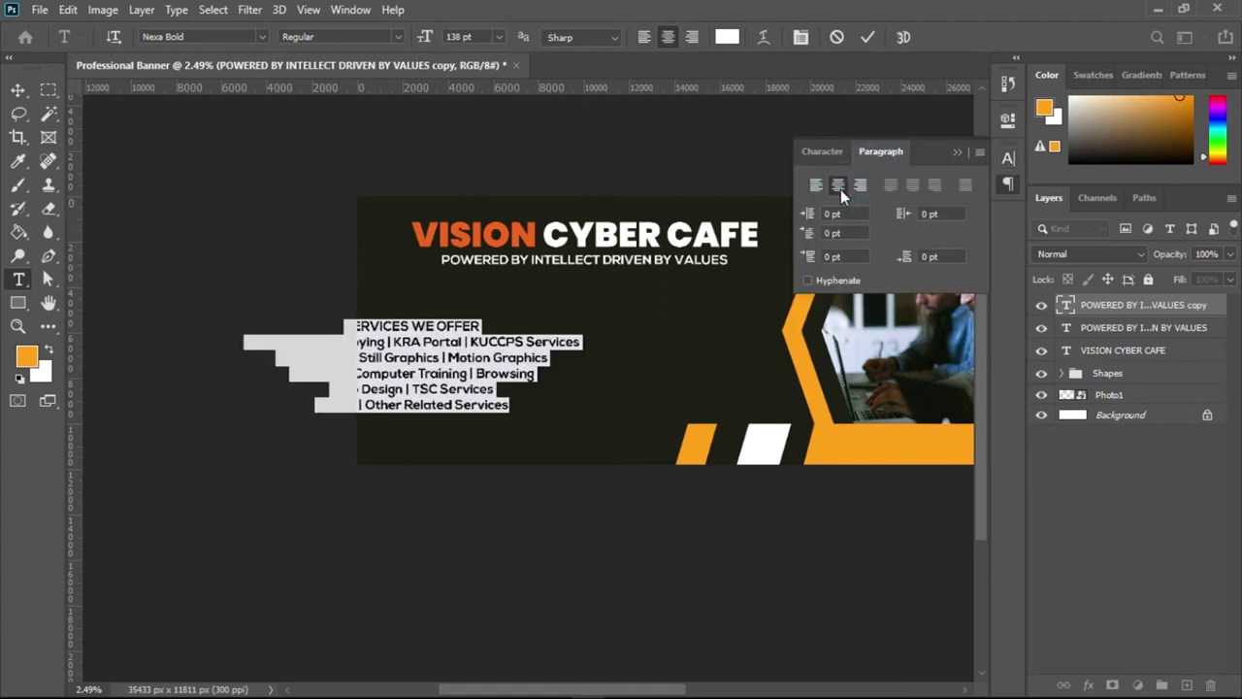
{"action": "left_click", "coordinate": [958, 153]}
{"action": "left_click", "coordinate": [867, 37]}
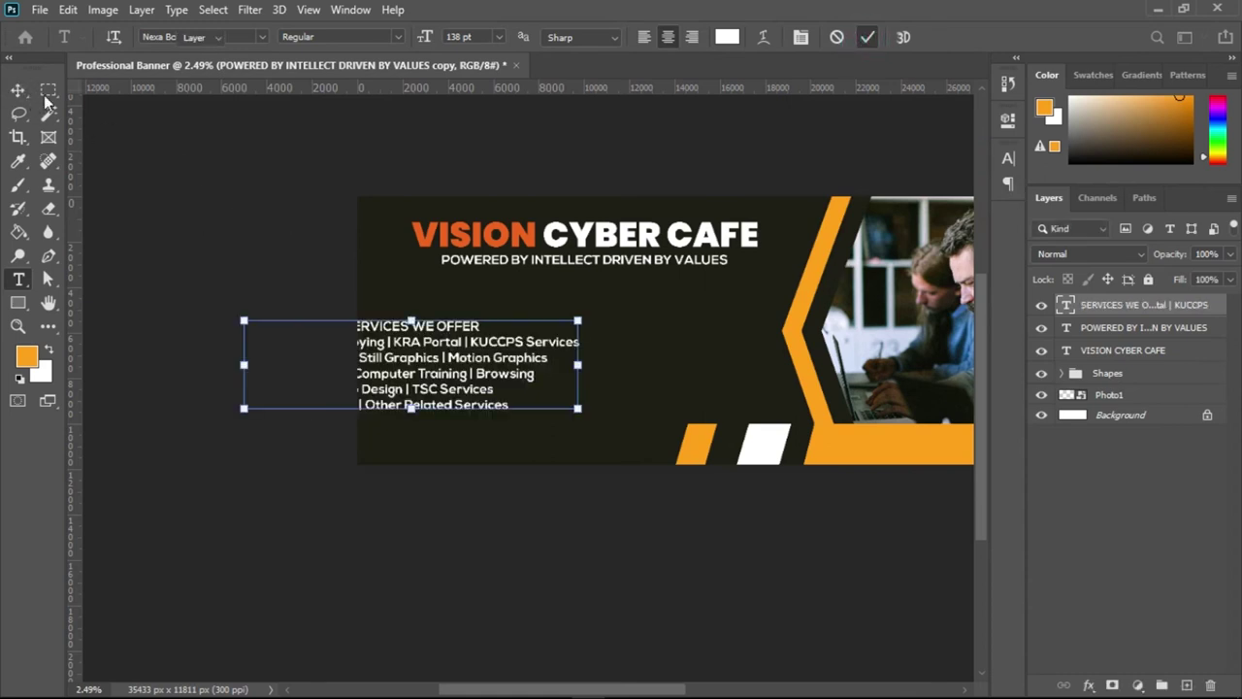
{"action": "left_click", "coordinate": [18, 91]}
{"action": "left_click_drag", "start_coordinate": [457, 368], "coordinate": [597, 372]}
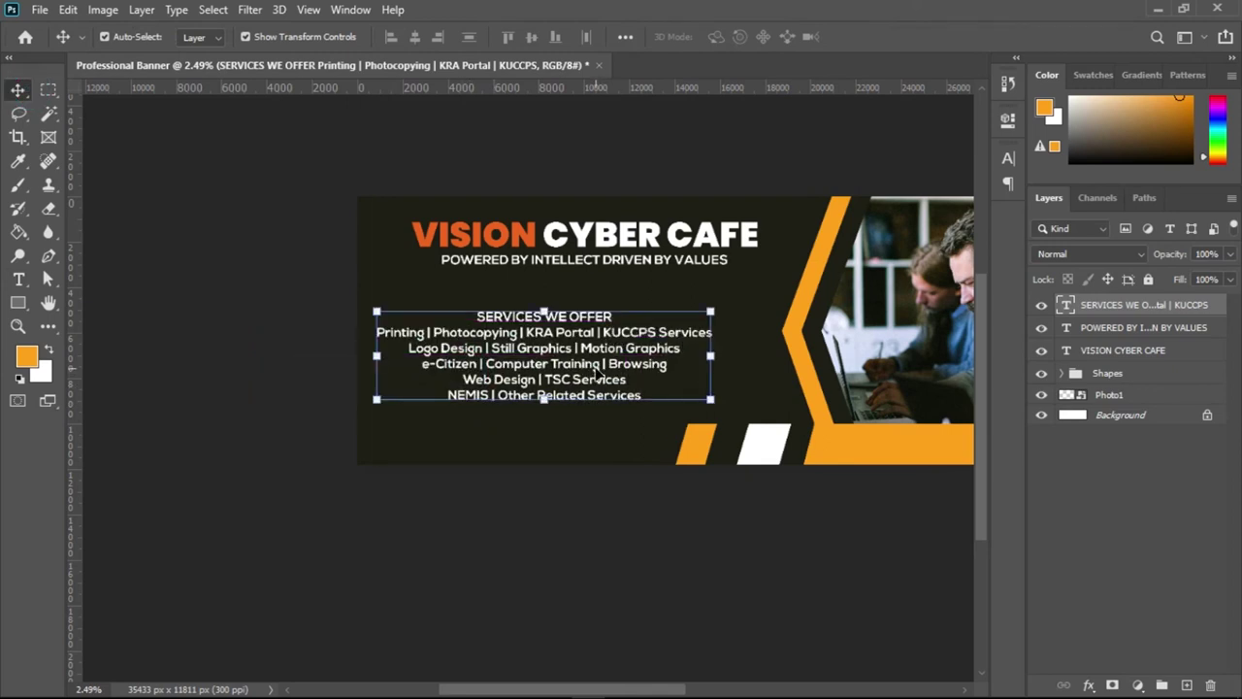
- Set the five service lines below SERVICES WE OFFER in Akrobat Black, leaving out that heading line
{"action": "scroll", "coordinate": [597, 373], "scroll_direction": "up", "scroll_amount": 1}
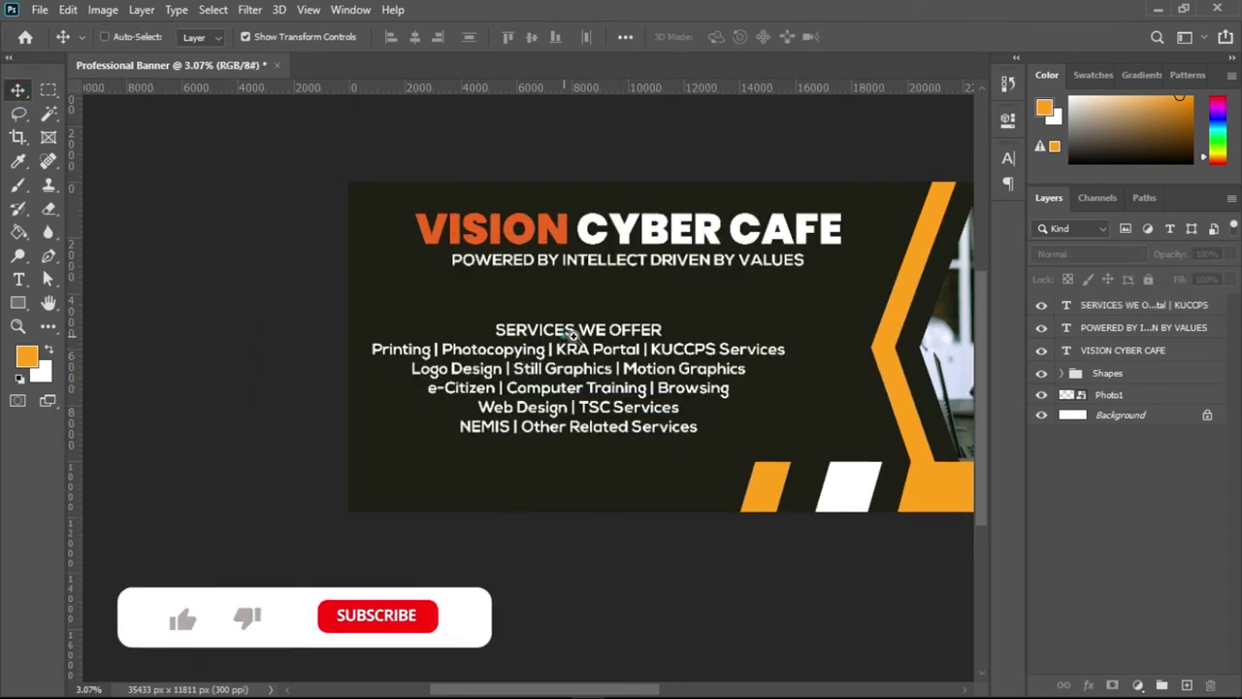
{"action": "scroll", "coordinate": [559, 330], "scroll_direction": "up", "scroll_amount": 3}
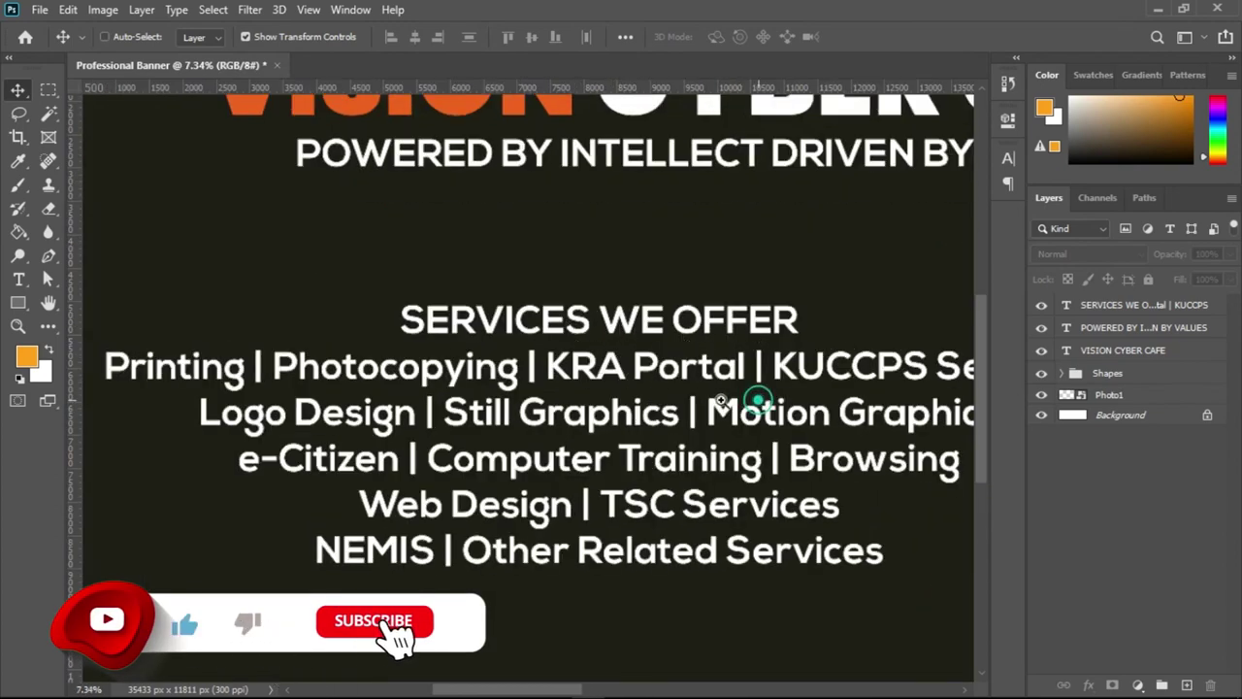
{"action": "scroll", "coordinate": [757, 399], "scroll_direction": "down", "scroll_amount": 2}
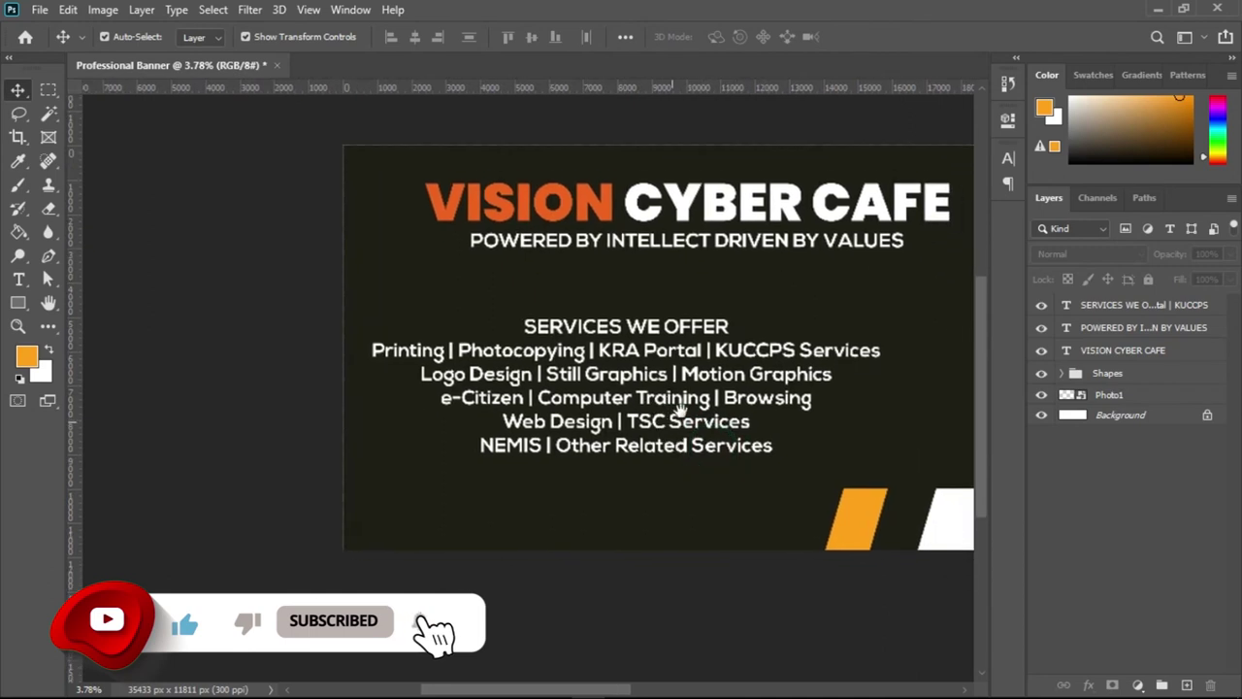
{"action": "left_click", "coordinate": [728, 449]}
{"action": "double_click", "coordinate": [778, 443]}
{"action": "left_click_drag", "start_coordinate": [780, 447], "coordinate": [372, 355]}
{"action": "left_click", "coordinate": [210, 36]}
{"action": "type", "text": "ak"}
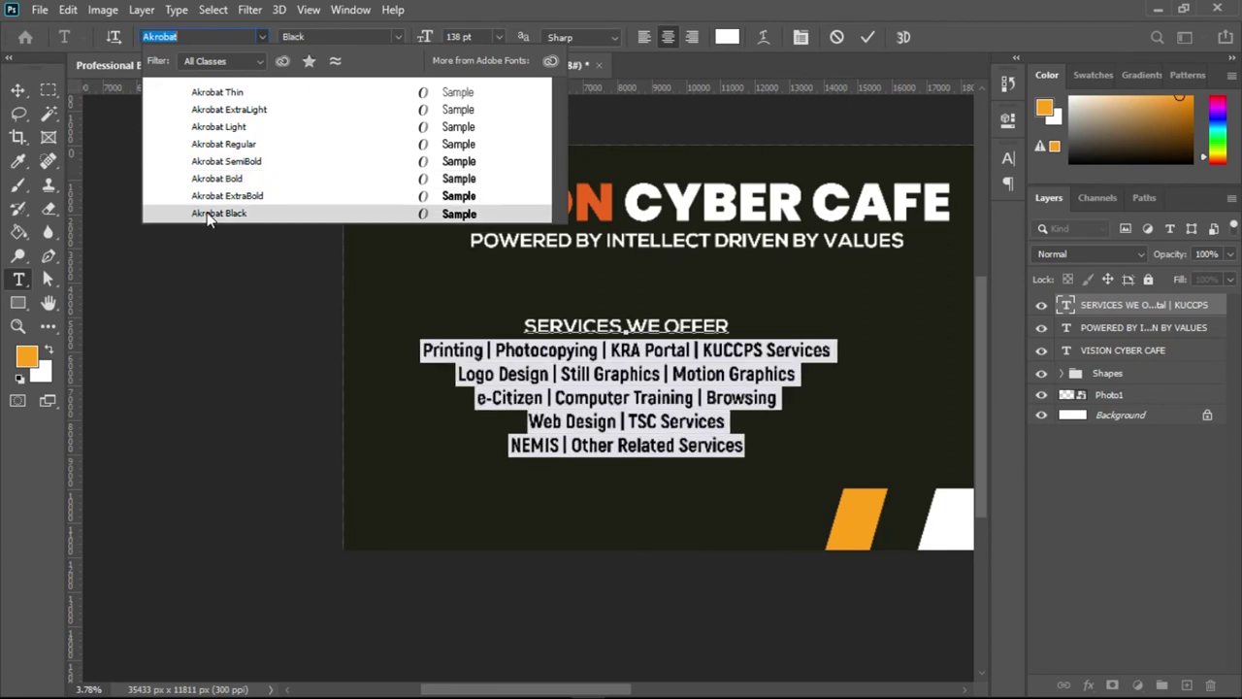
{"action": "left_click", "coordinate": [205, 212]}
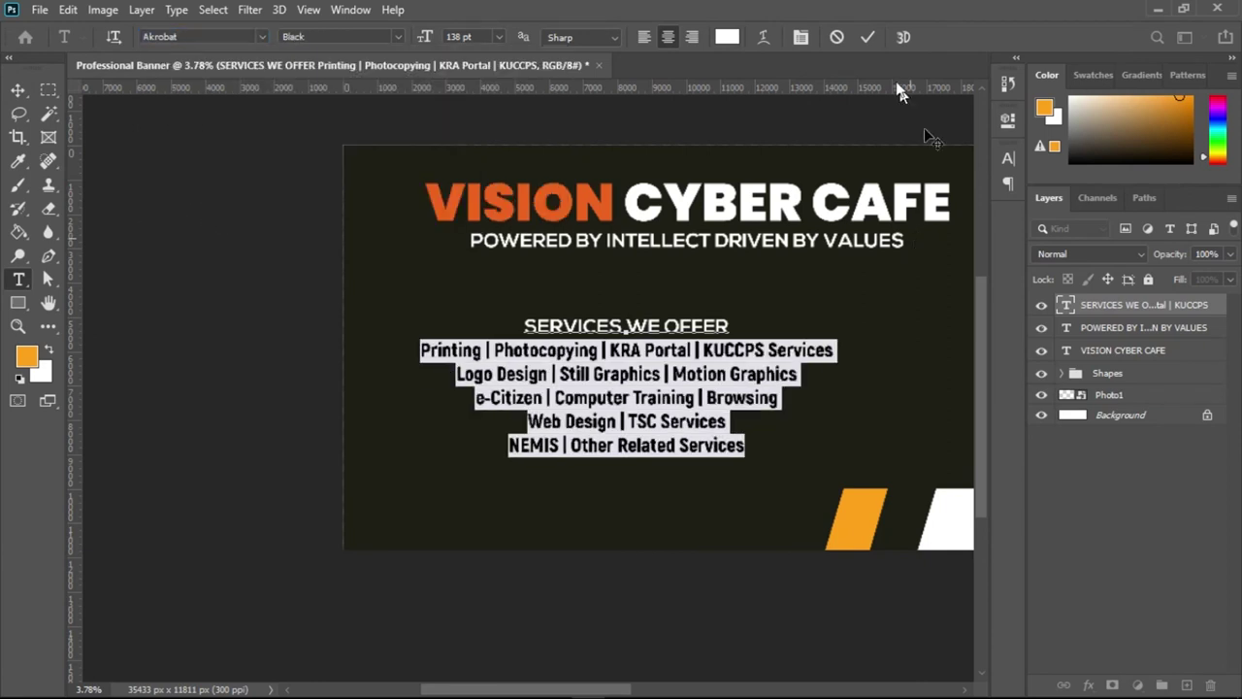
- Finish the text edit and move the services block closer below the tagline, aligning its left edge with the heading's, then deselect it
{"action": "left_click", "coordinate": [868, 38]}
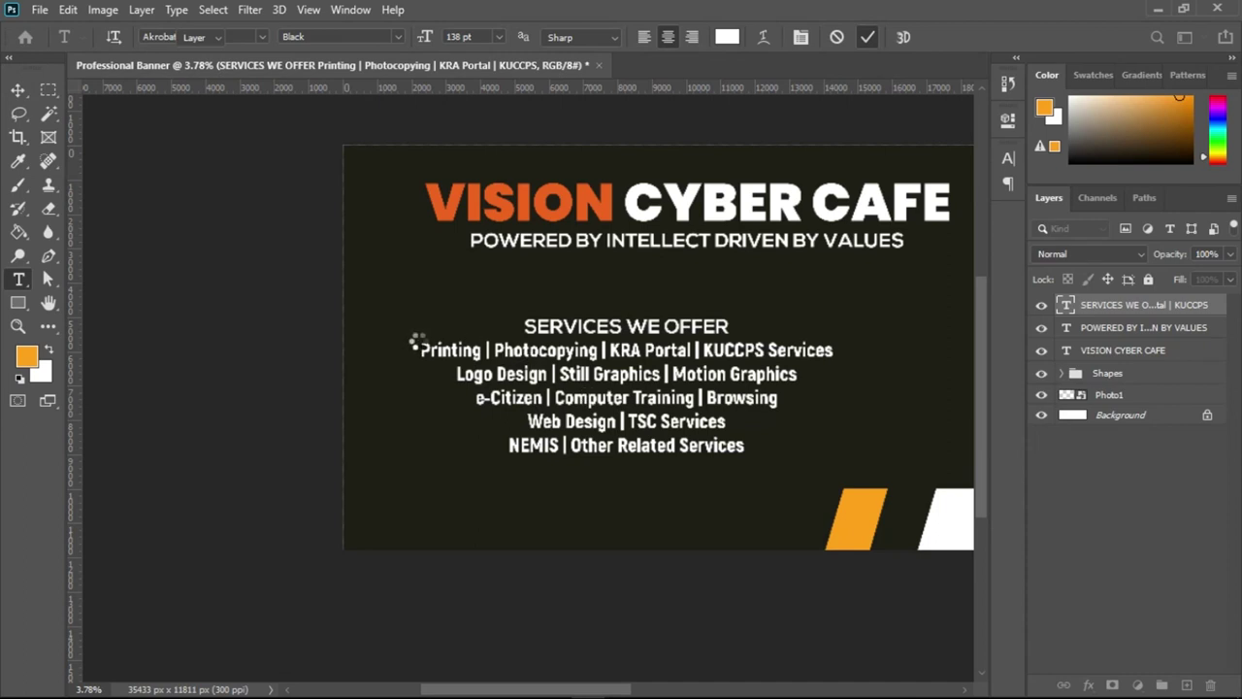
{"action": "key", "text": "v"}
{"action": "left_click_drag", "start_coordinate": [648, 406], "coordinate": [637, 405]}
{"action": "scroll", "coordinate": [685, 400], "scroll_direction": "down", "scroll_amount": 4}
{"action": "left_click_drag", "start_coordinate": [566, 364], "coordinate": [574, 357]}
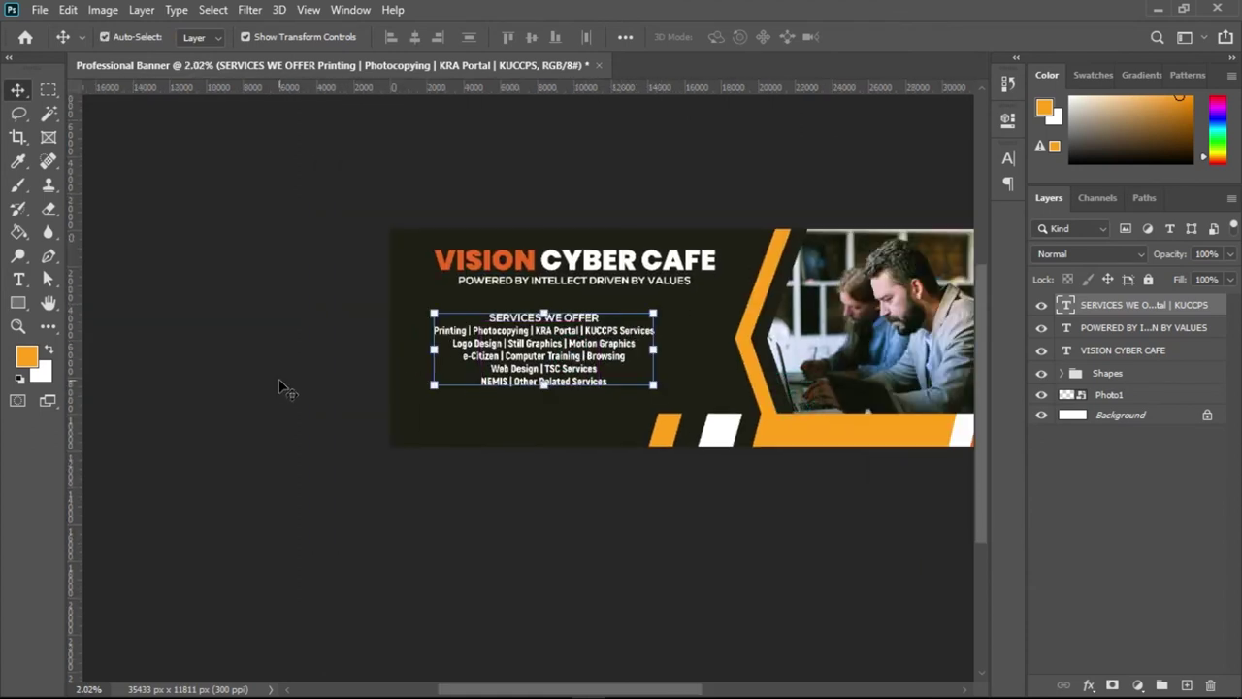
{"action": "left_click", "coordinate": [278, 379]}
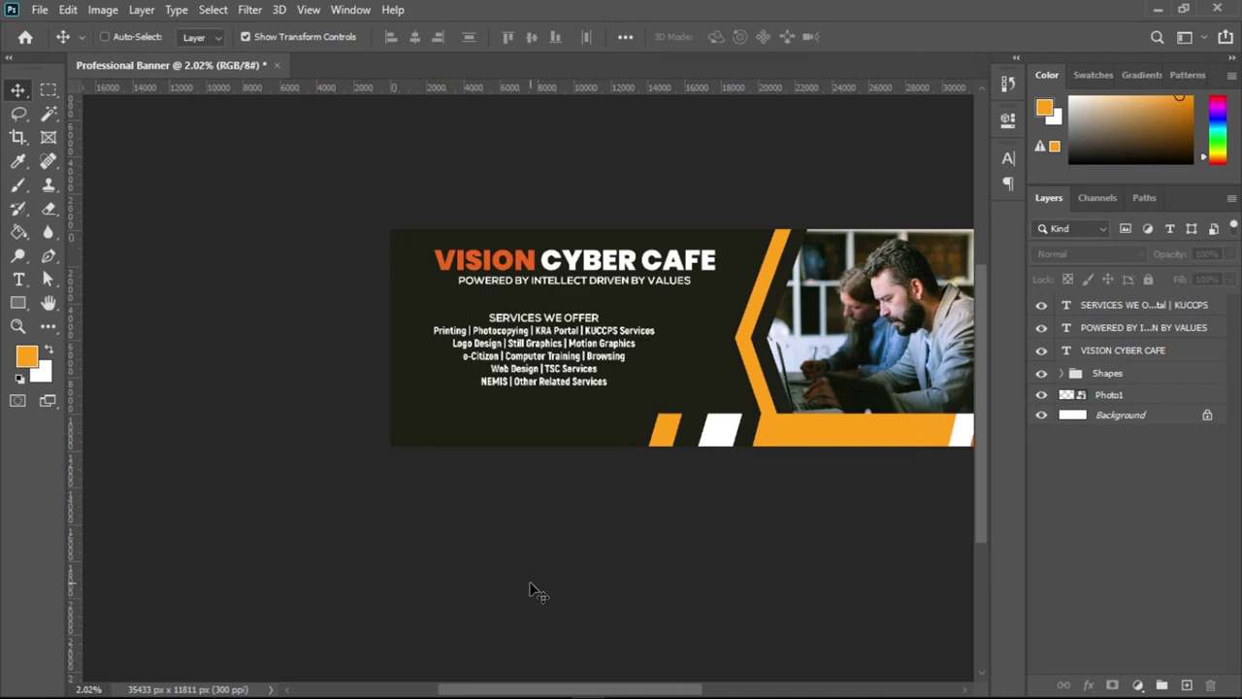
{"action": "left_click_drag", "start_coordinate": [555, 402], "coordinate": [608, 407]}
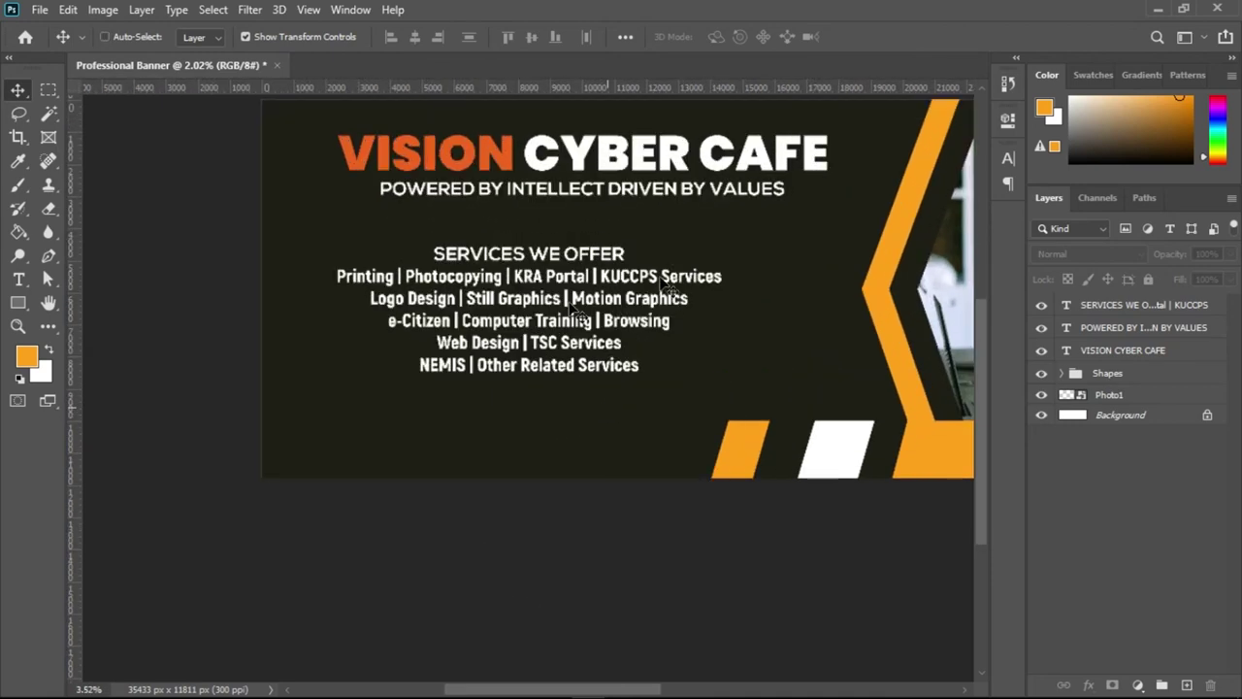
{"action": "left_click_drag", "start_coordinate": [763, 453], "coordinate": [697, 456]}
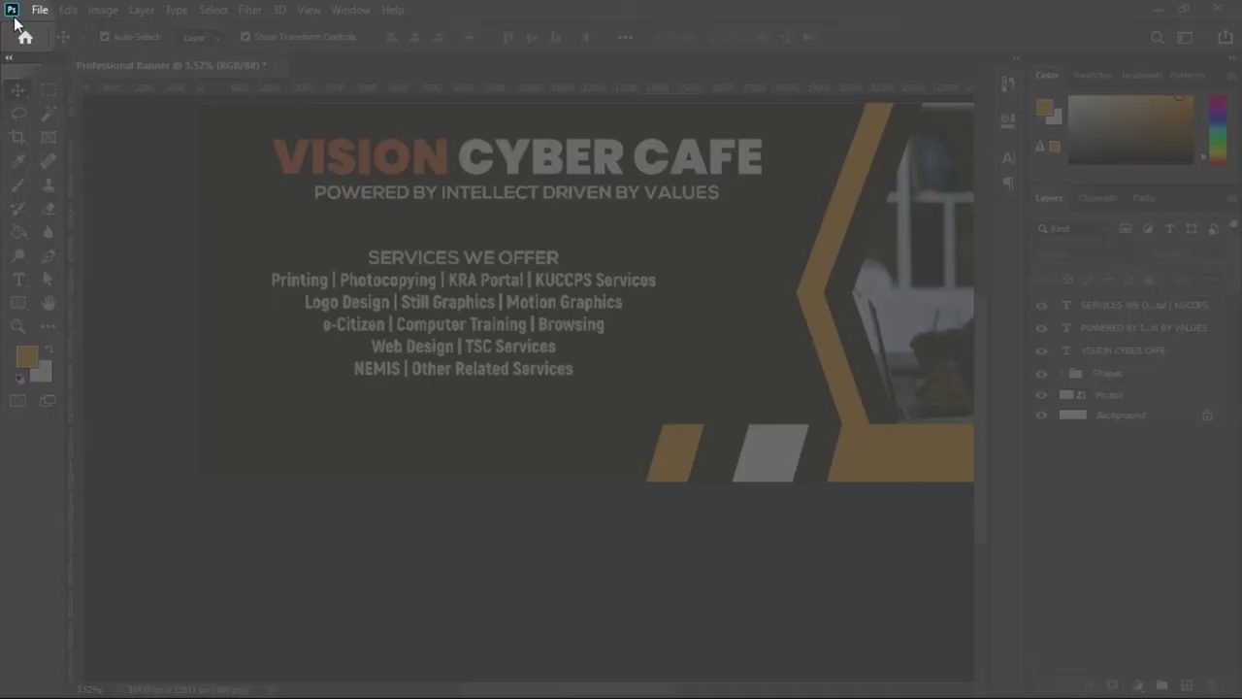
- Start placing an embedded image and browse to the Icons folder on New Volume (D:)
{"action": "left_click", "coordinate": [39, 10]}
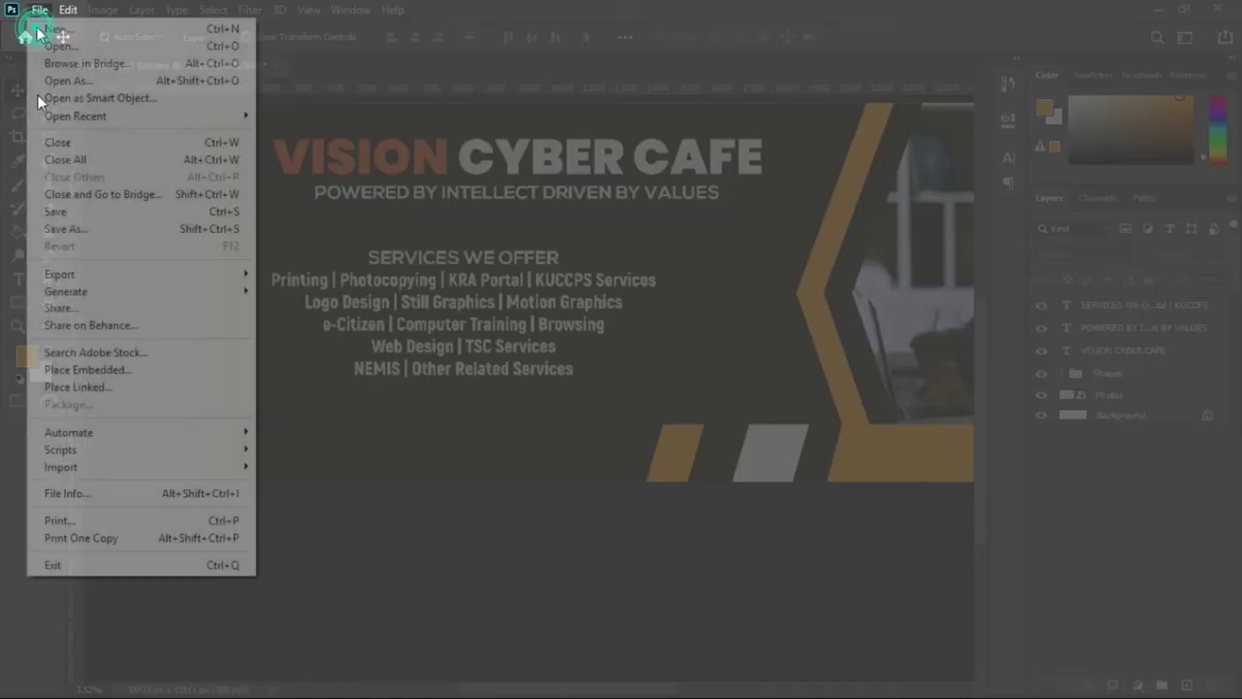
{"action": "left_click", "coordinate": [51, 369]}
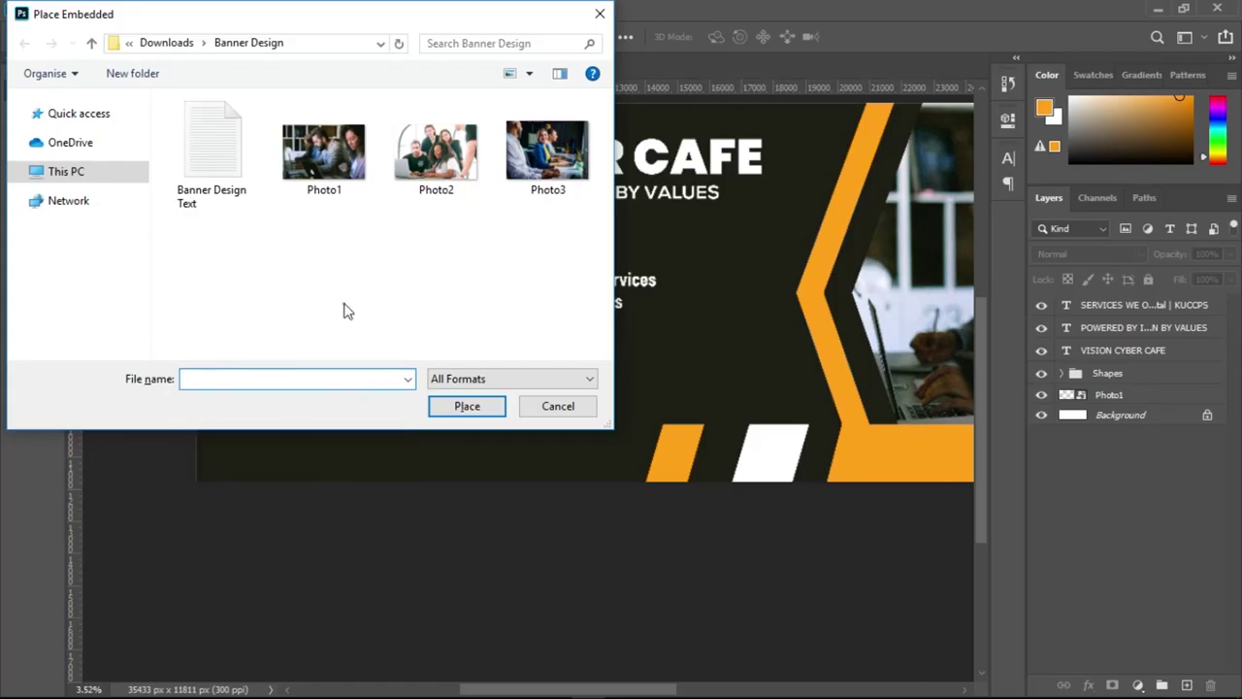
{"action": "scroll", "coordinate": [136, 281], "scroll_direction": "down", "scroll_amount": 1}
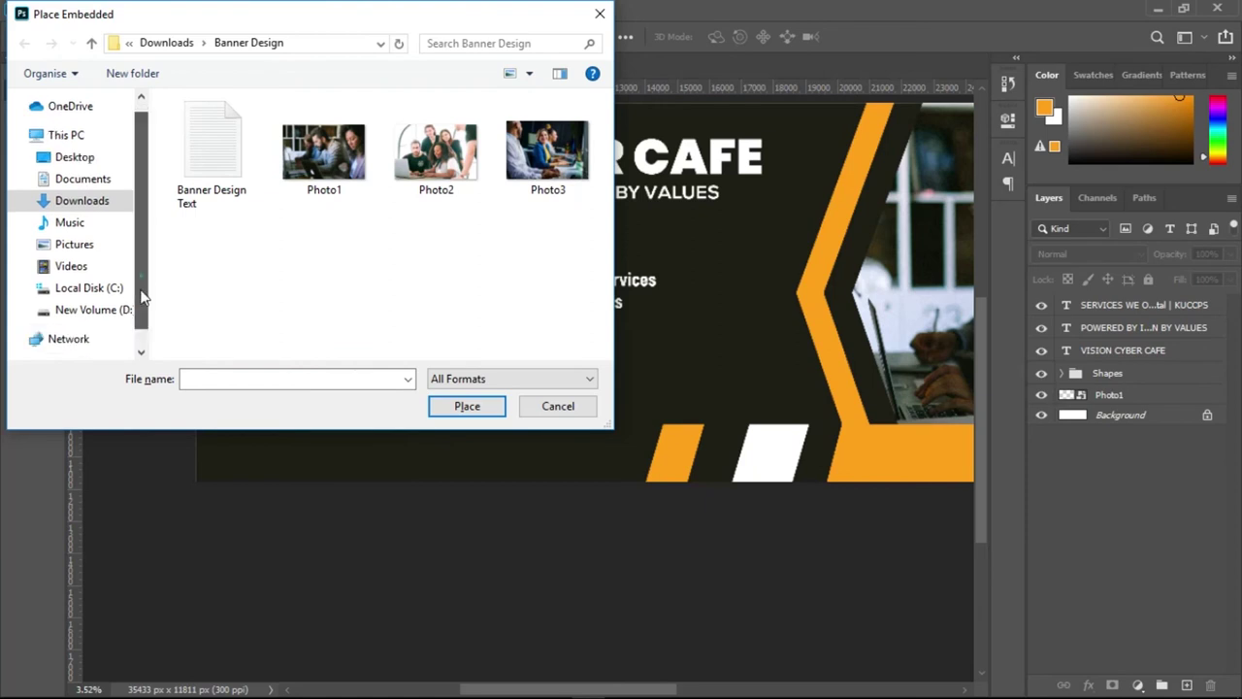
{"action": "left_click", "coordinate": [122, 311]}
{"action": "scroll", "coordinate": [345, 254], "scroll_direction": "down", "scroll_amount": 6}
{"action": "scroll", "coordinate": [230, 214], "scroll_direction": "up", "scroll_amount": 7}
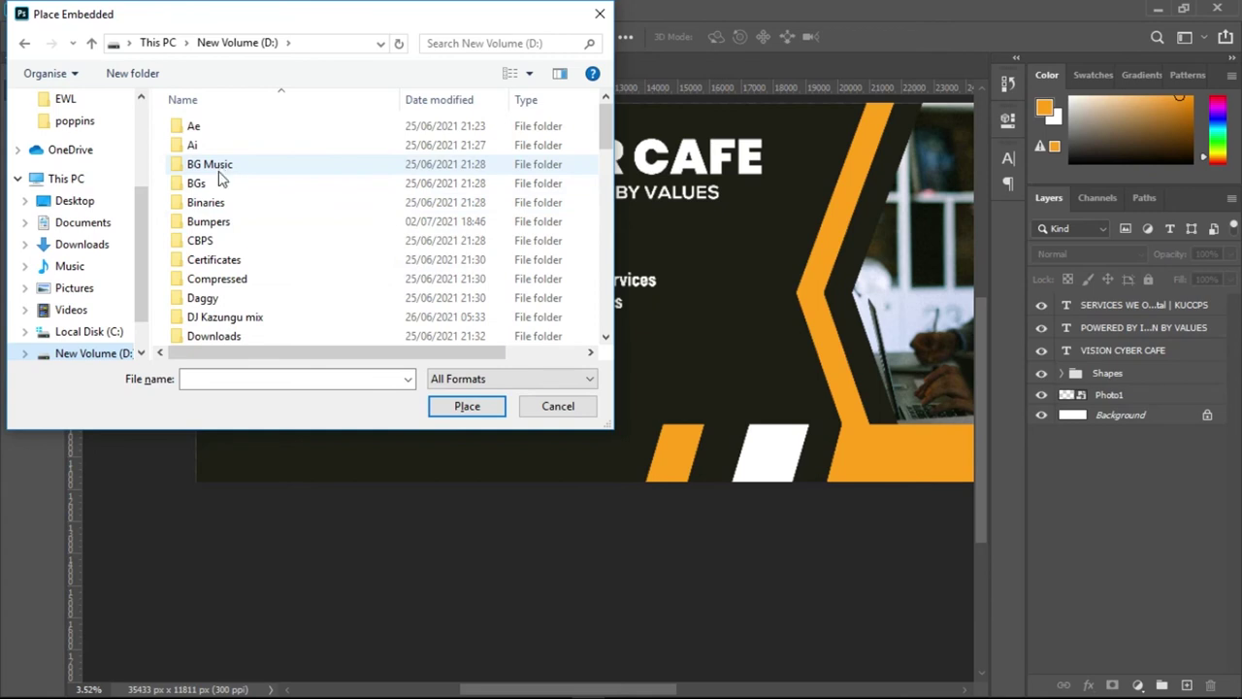
{"action": "scroll", "coordinate": [213, 223], "scroll_direction": "down", "scroll_amount": 6}
{"action": "scroll", "coordinate": [222, 288], "scroll_direction": "down", "scroll_amount": 5}
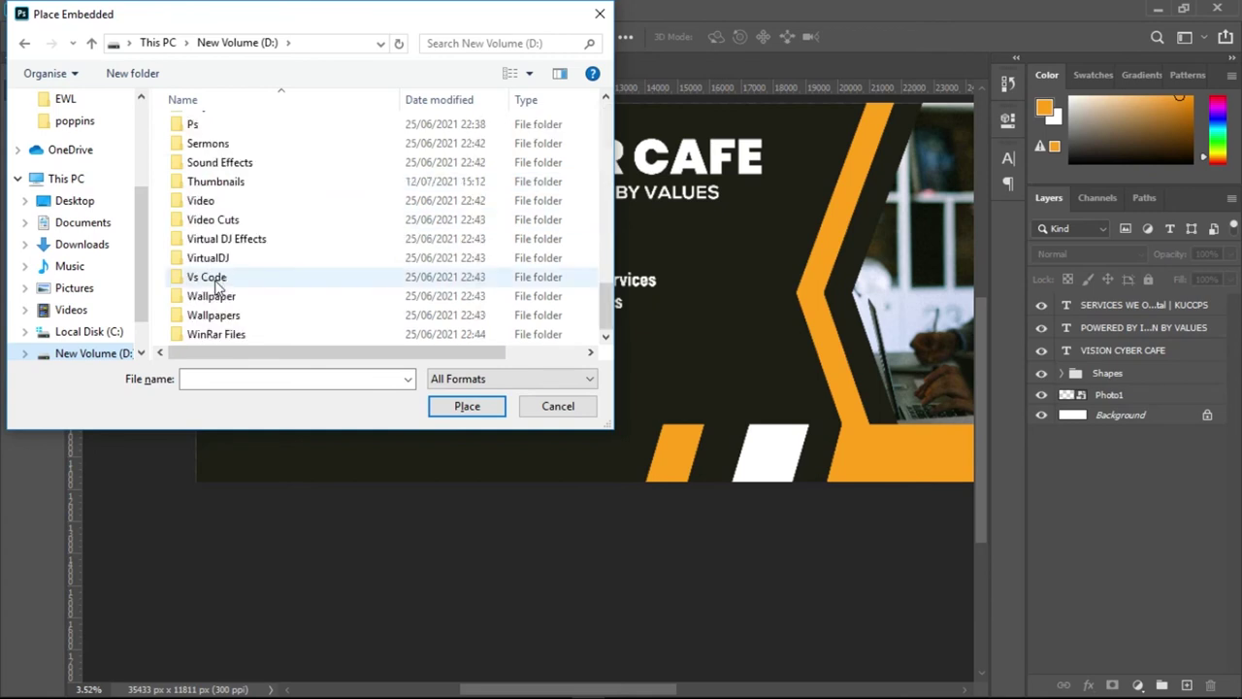
{"action": "scroll", "coordinate": [216, 285], "scroll_direction": "up", "scroll_amount": 7}
{"action": "scroll", "coordinate": [209, 252], "scroll_direction": "up", "scroll_amount": 4}
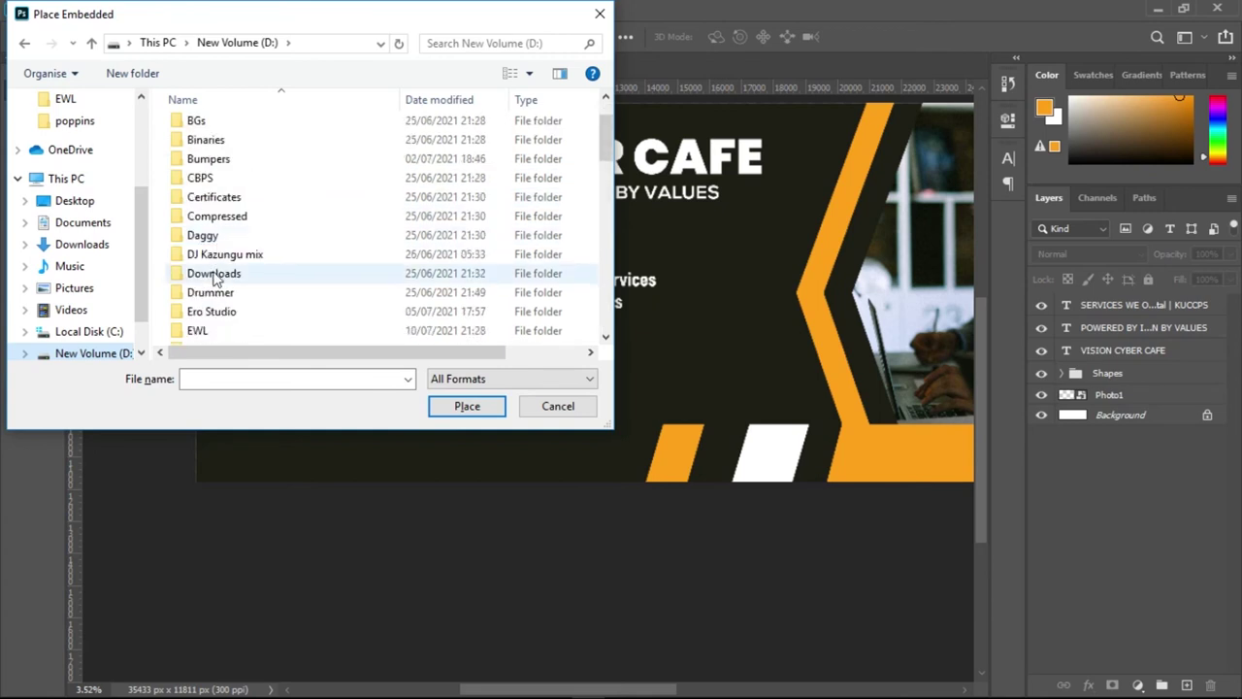
{"action": "scroll", "coordinate": [202, 262], "scroll_direction": "down", "scroll_amount": 4}
{"action": "double_click", "coordinate": [199, 221]}
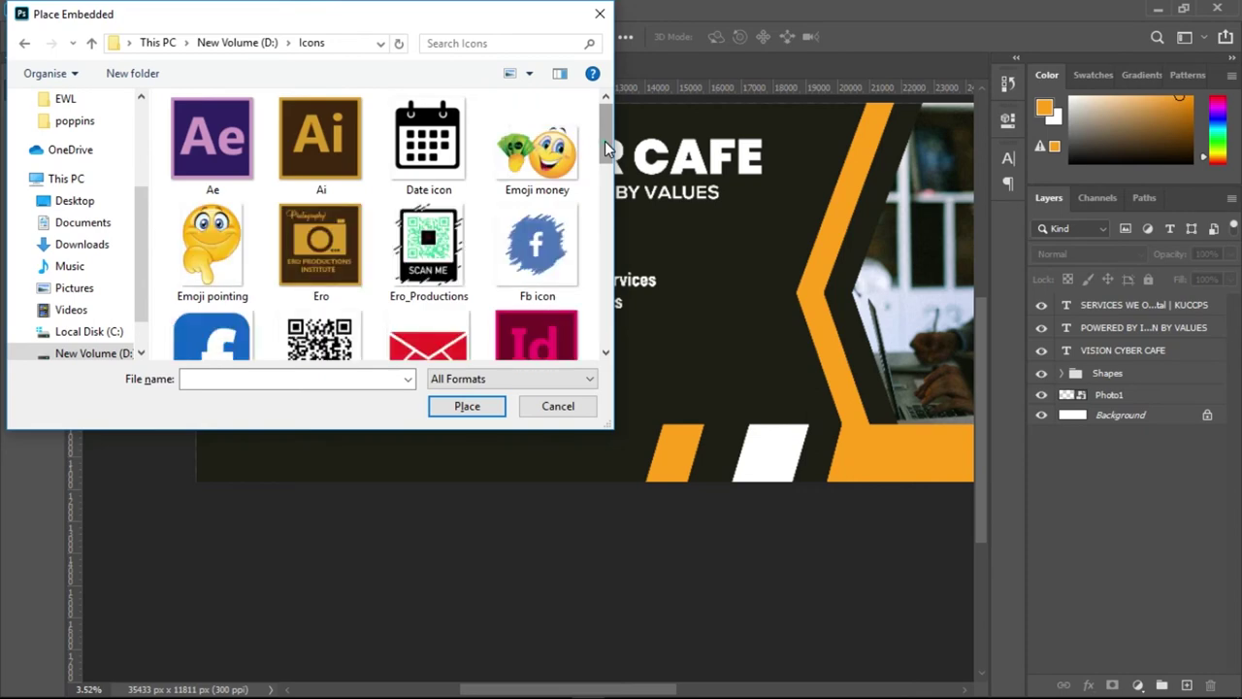
- Place the Fb-icon-2 image and move it just below the last line of the services text
{"action": "scroll", "coordinate": [606, 145], "scroll_direction": "down", "scroll_amount": 1}
{"action": "left_click", "coordinate": [211, 301]}
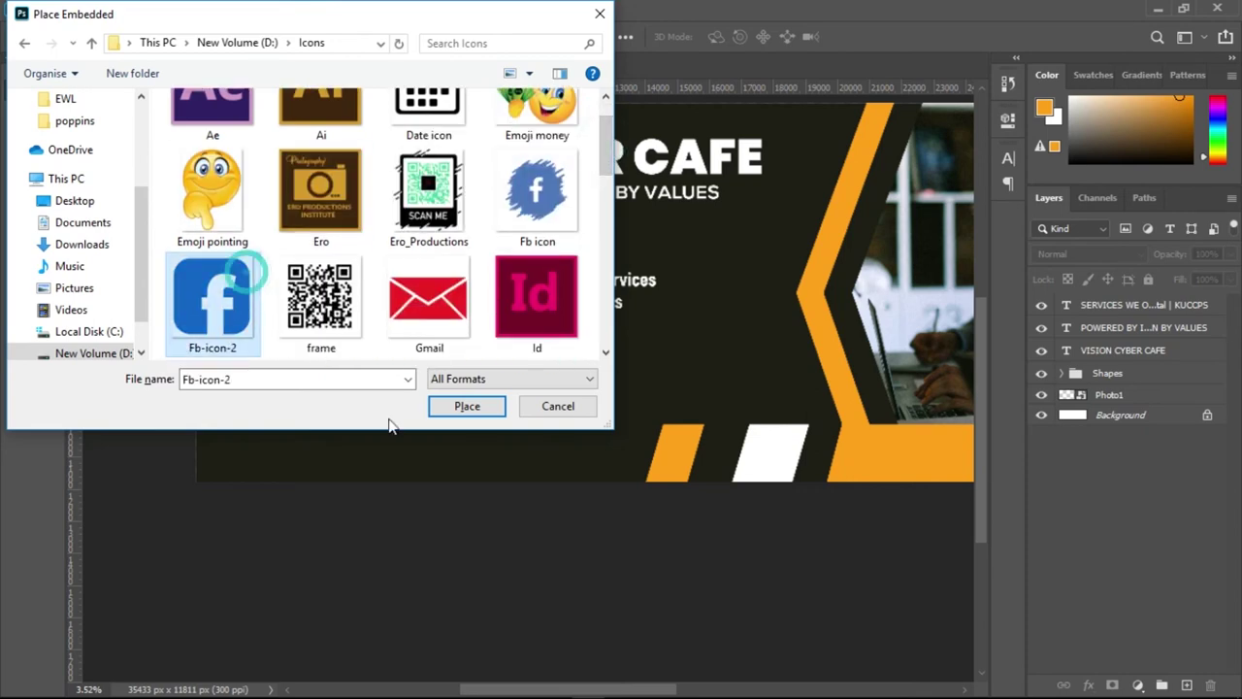
{"action": "left_click", "coordinate": [466, 407]}
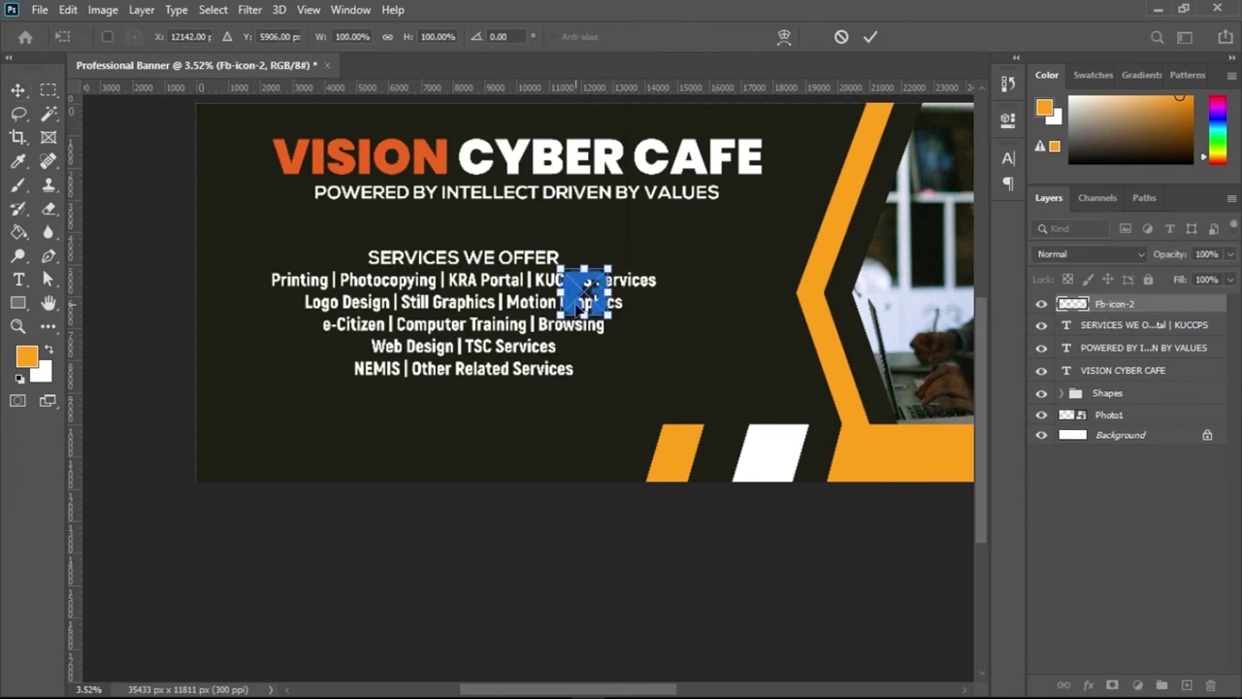
{"action": "left_click_drag", "start_coordinate": [434, 425], "coordinate": [390, 427]}
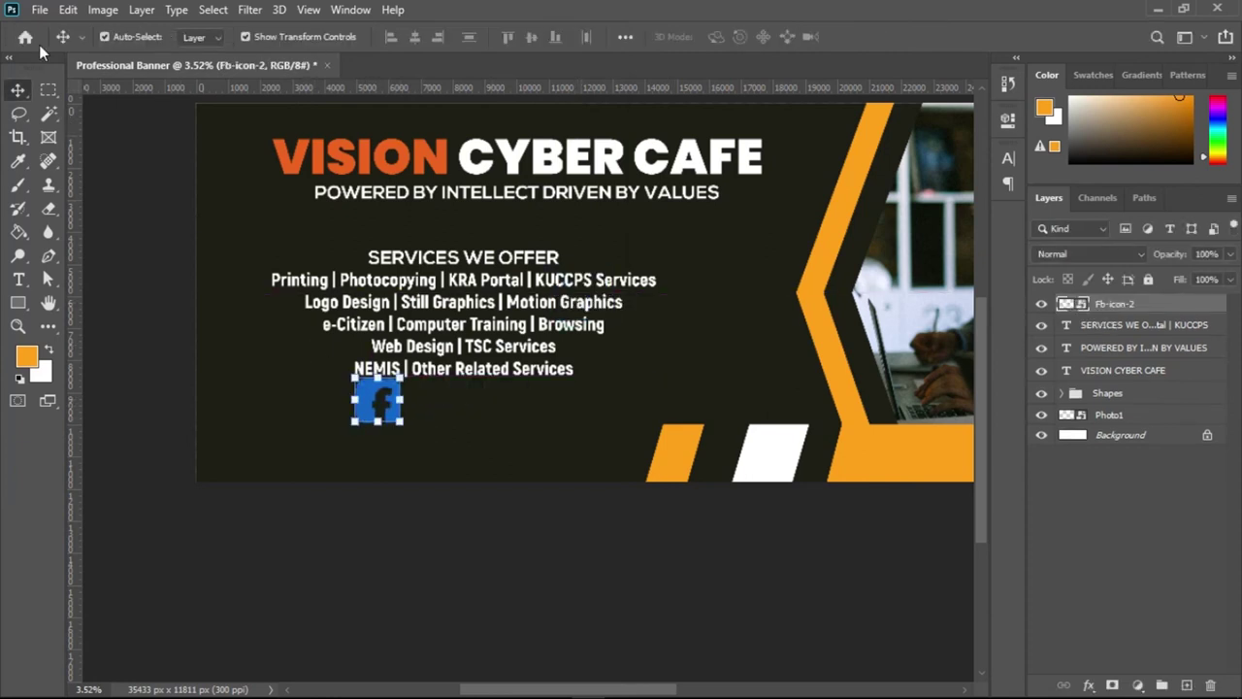
- Place the Ig-icon-2 image from the Icons folder as an embedded layer at its default size
{"action": "left_click", "coordinate": [40, 10]}
{"action": "left_click", "coordinate": [88, 371]}
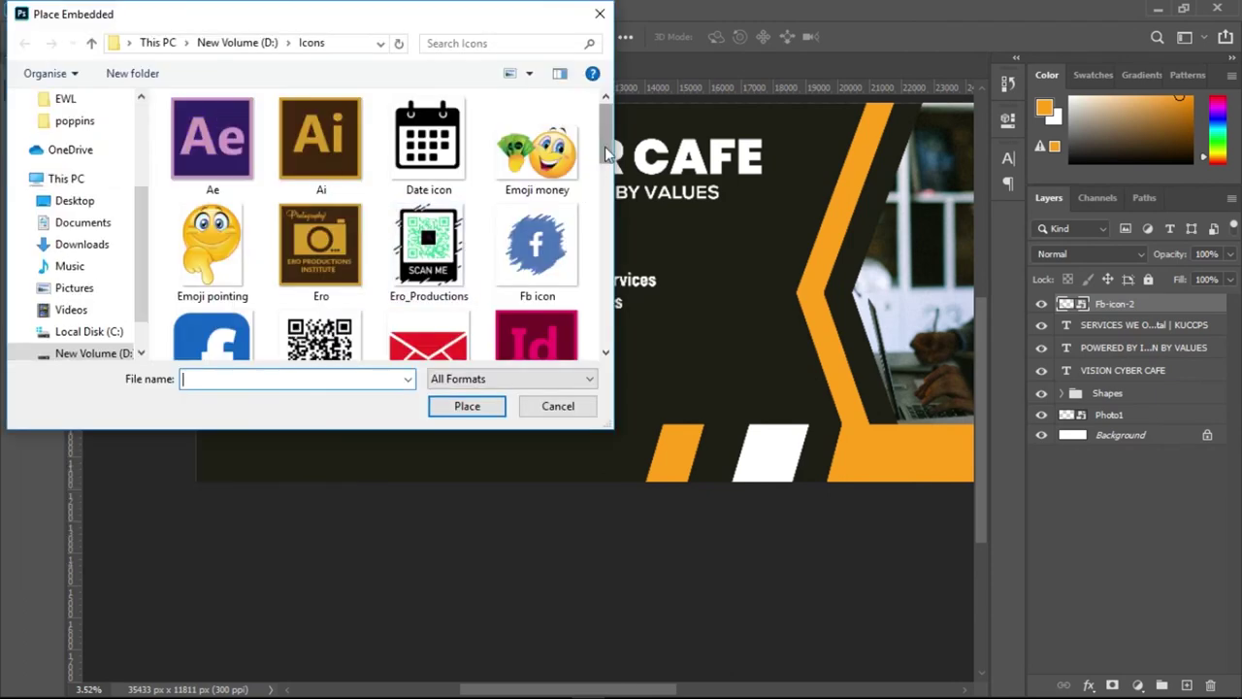
{"action": "scroll", "coordinate": [417, 223], "scroll_direction": "down", "scroll_amount": 3}
{"action": "left_click", "coordinate": [321, 189]}
{"action": "left_click", "coordinate": [456, 408]}
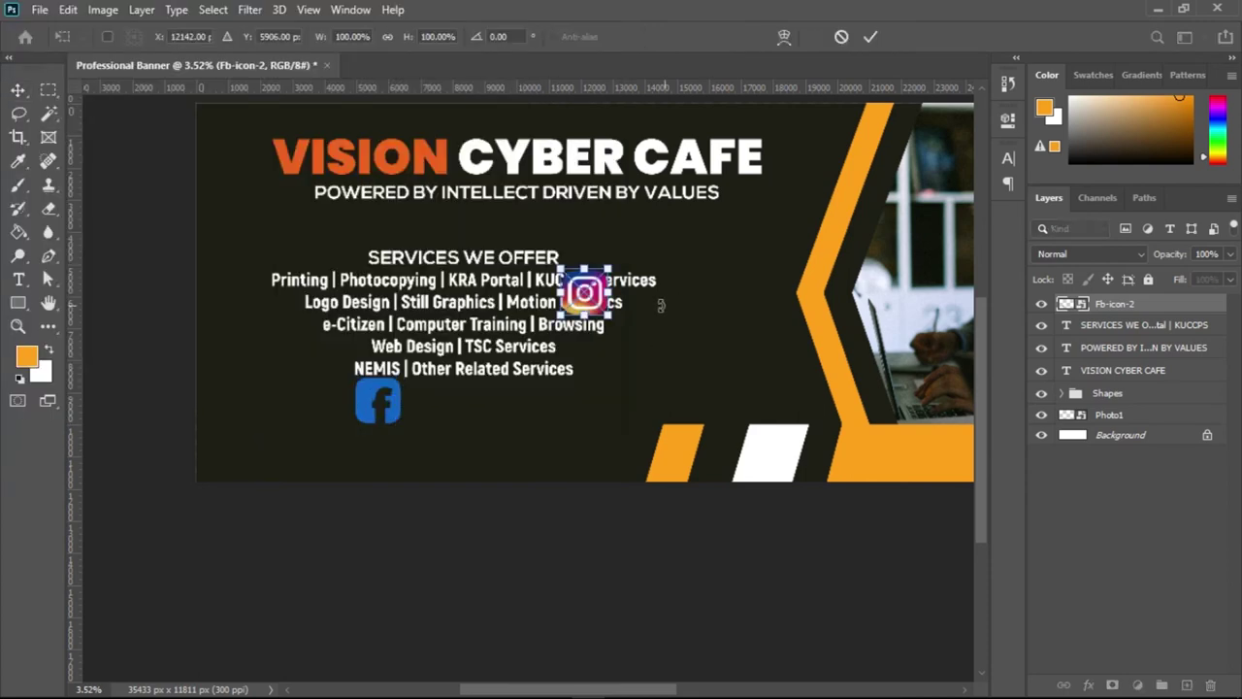
{"action": "key", "text": "Return"}
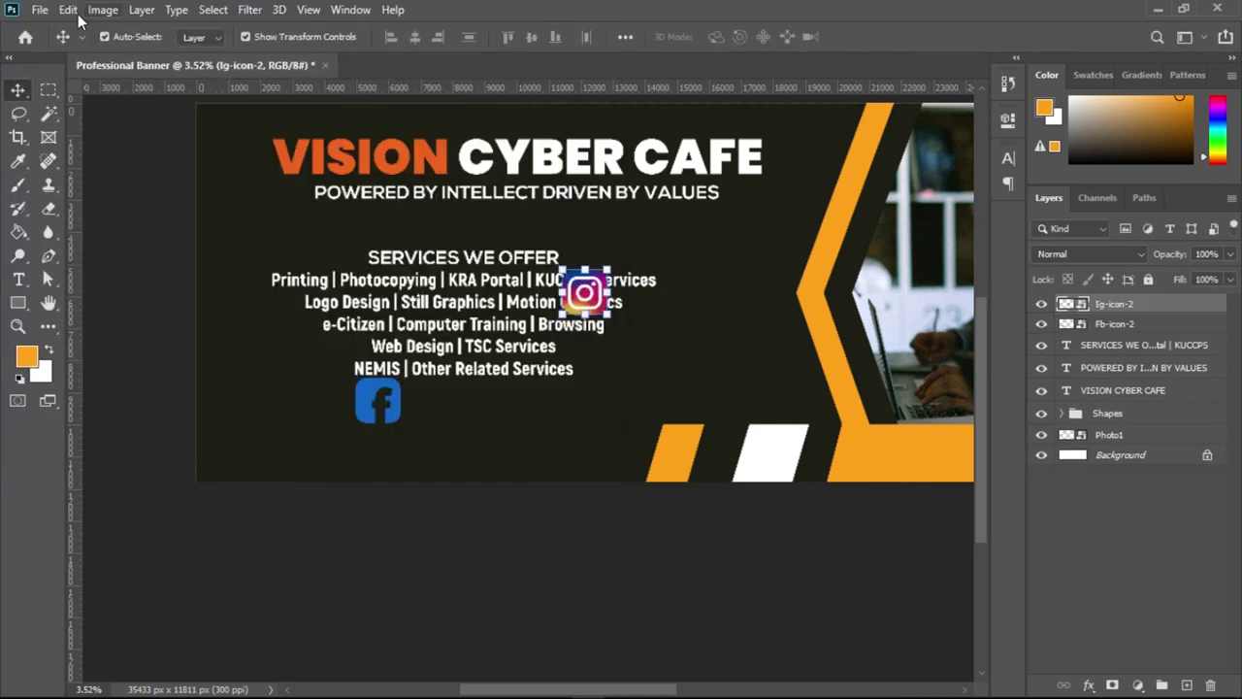
- Place the Twitter-icon-2 image from the Icons folder as another embedded layer at its default size
{"action": "left_click", "coordinate": [68, 10]}
{"action": "left_click", "coordinate": [39, 10]}
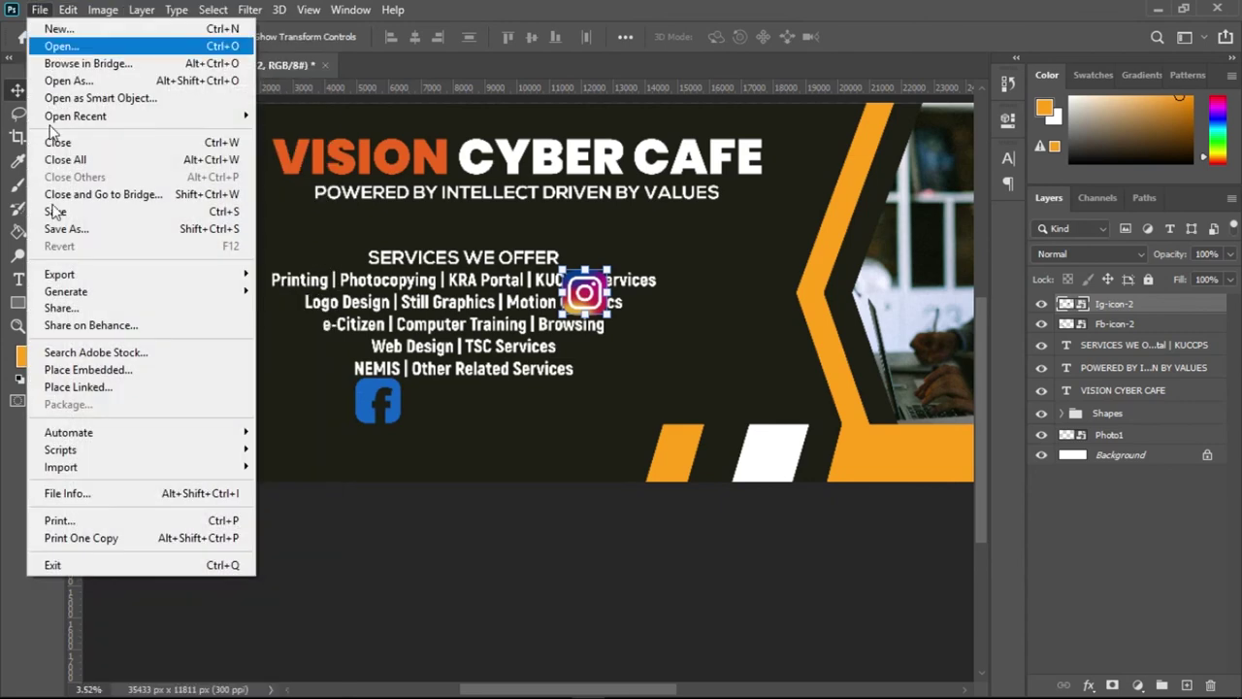
{"action": "left_click", "coordinate": [70, 373]}
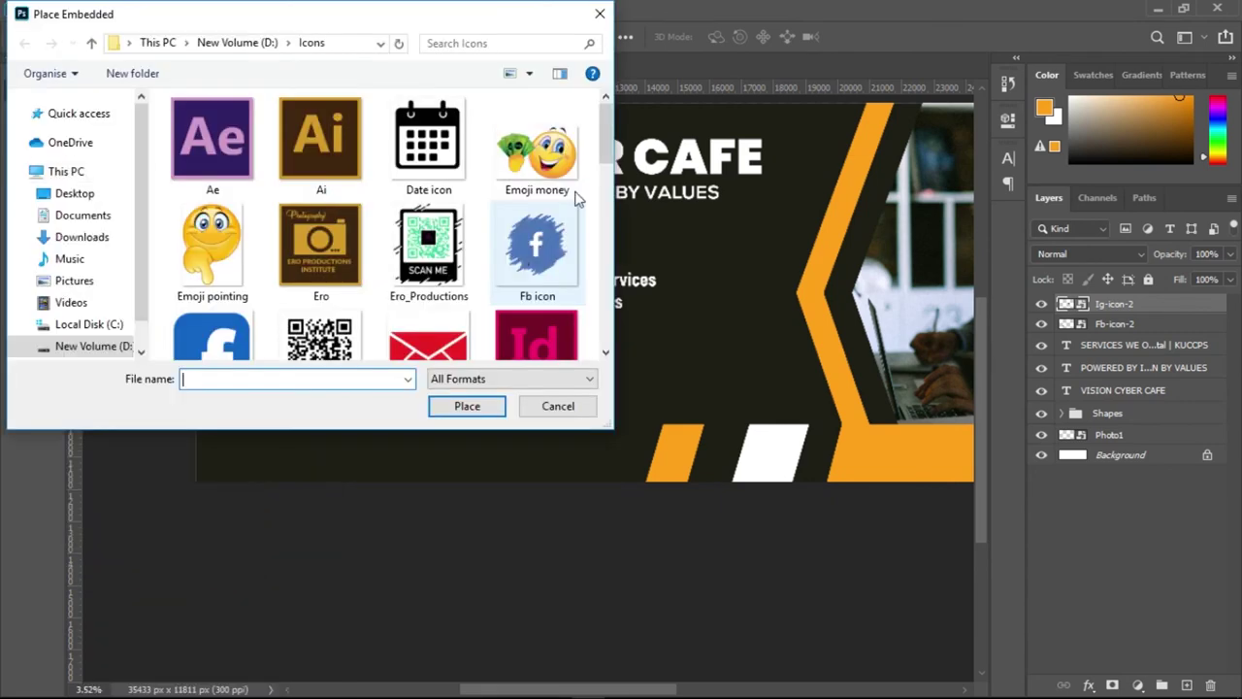
{"action": "left_click_drag", "start_coordinate": [601, 145], "coordinate": [607, 319]}
{"action": "left_click", "coordinate": [320, 117]}
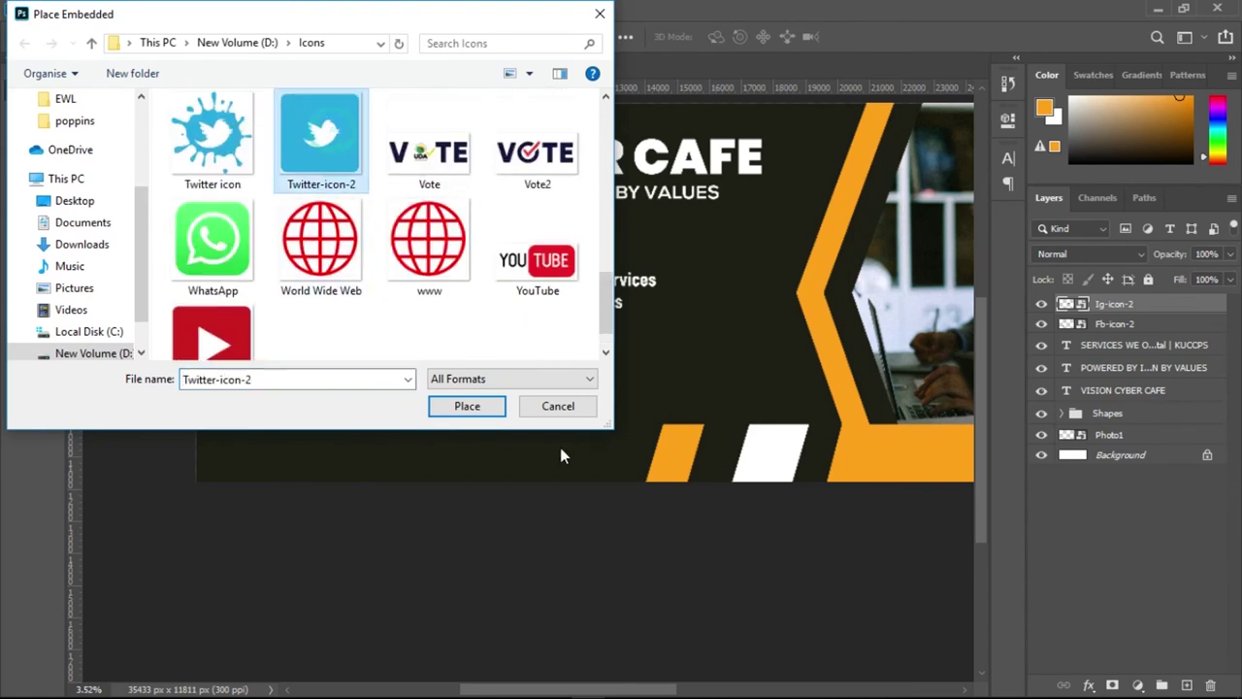
{"action": "left_click", "coordinate": [482, 412]}
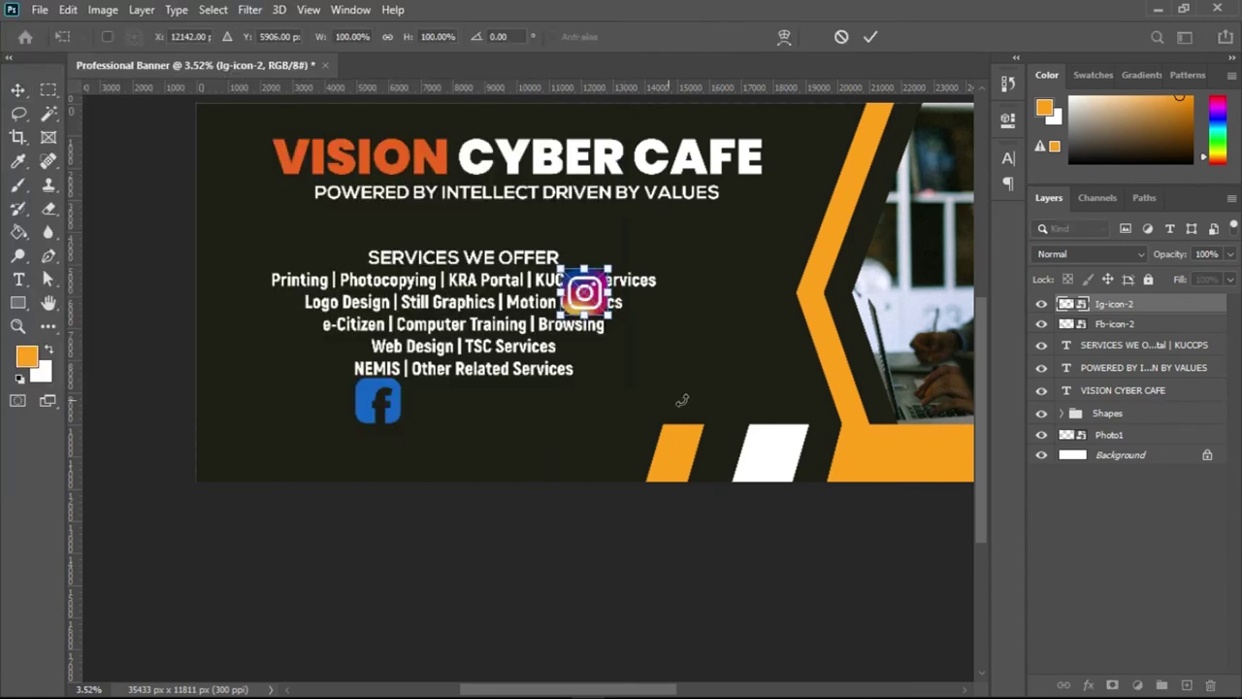
{"action": "key", "text": "Return"}
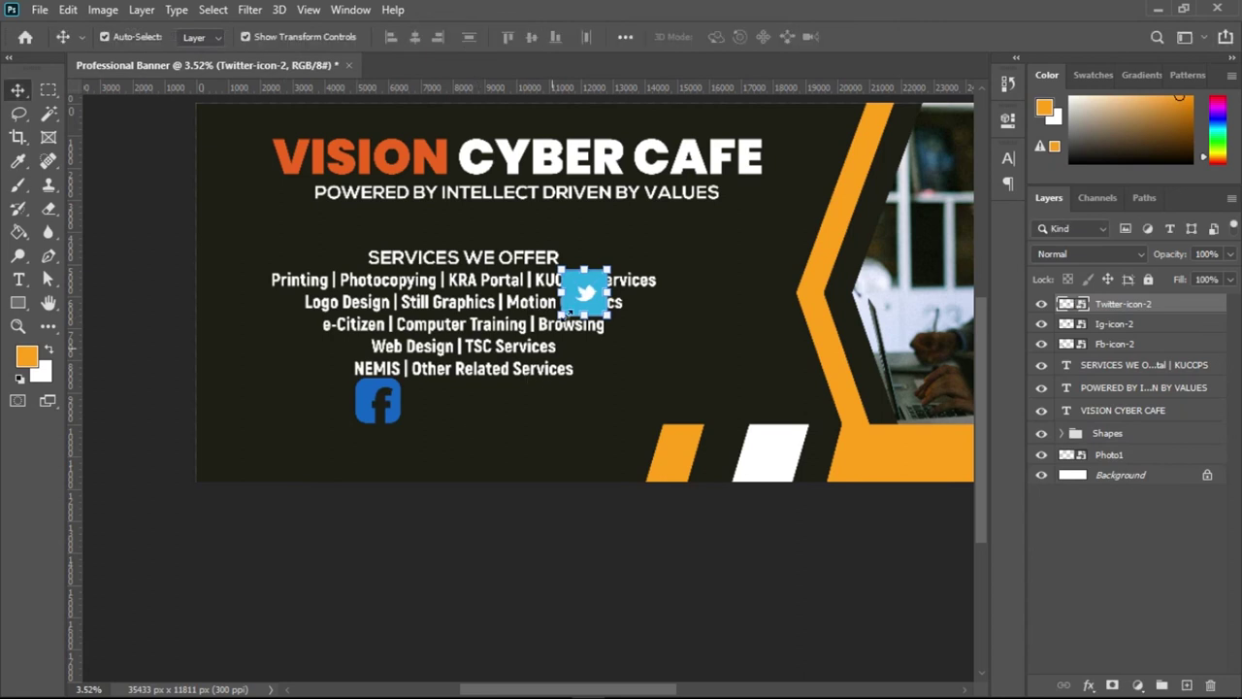
- Arrange the Facebook, Twitter and Instagram icons in an evenly spaced horizontal row below the services text
{"action": "left_click_drag", "start_coordinate": [590, 299], "coordinate": [495, 424]}
{"action": "scroll", "coordinate": [495, 424], "scroll_direction": "up", "scroll_amount": 5}
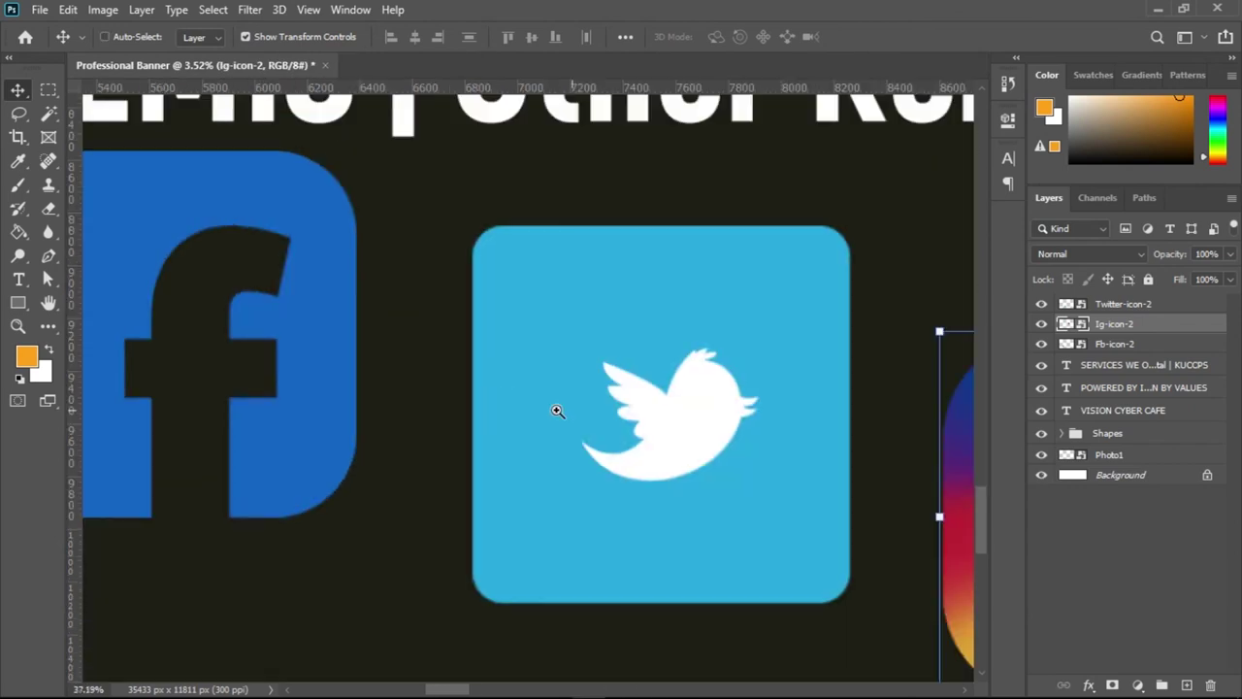
{"action": "scroll", "coordinate": [555, 408], "scroll_direction": "down", "scroll_amount": 2}
{"action": "scroll", "coordinate": [492, 393], "scroll_direction": "down", "scroll_amount": 1}
{"action": "left_click_drag", "start_coordinate": [296, 498], "coordinate": [291, 497]}
{"action": "left_click_drag", "start_coordinate": [472, 448], "coordinate": [467, 500]}
{"action": "left_click_drag", "start_coordinate": [684, 493], "coordinate": [666, 497]}
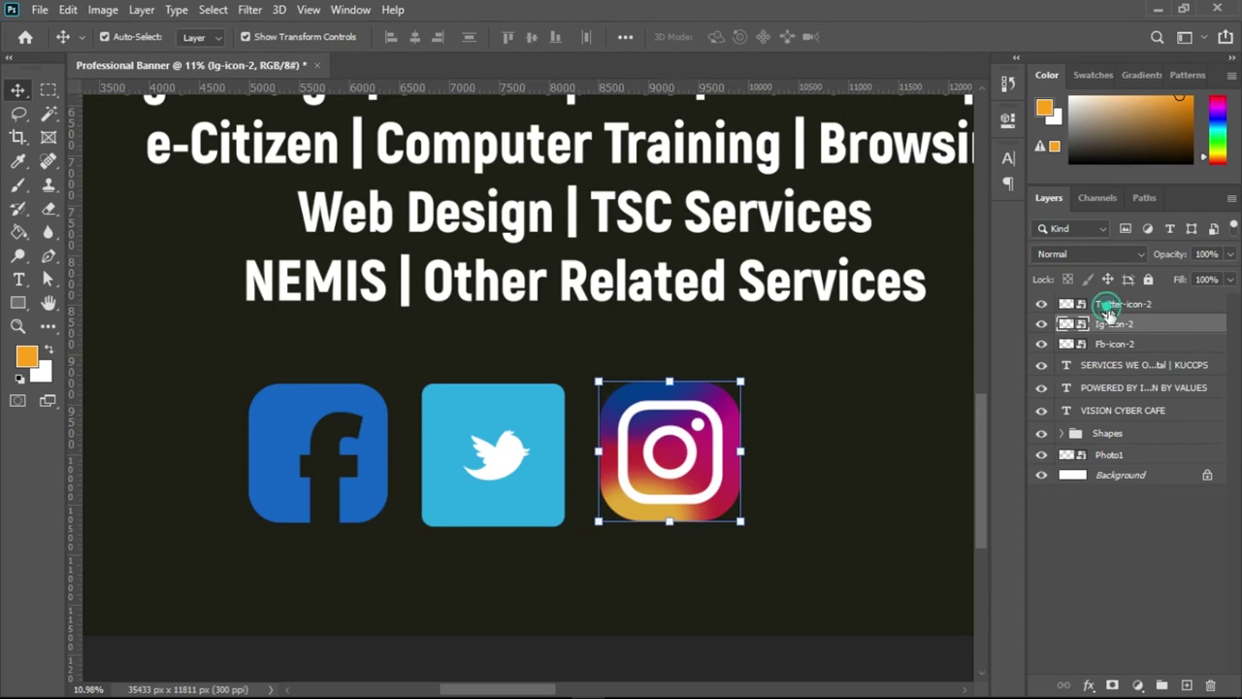
- Scale the three social media icons together to 40.76% and centre them below the services text
{"action": "left_click", "coordinate": [1108, 307]}
{"action": "left_click", "coordinate": [1114, 344], "text": "shift"}
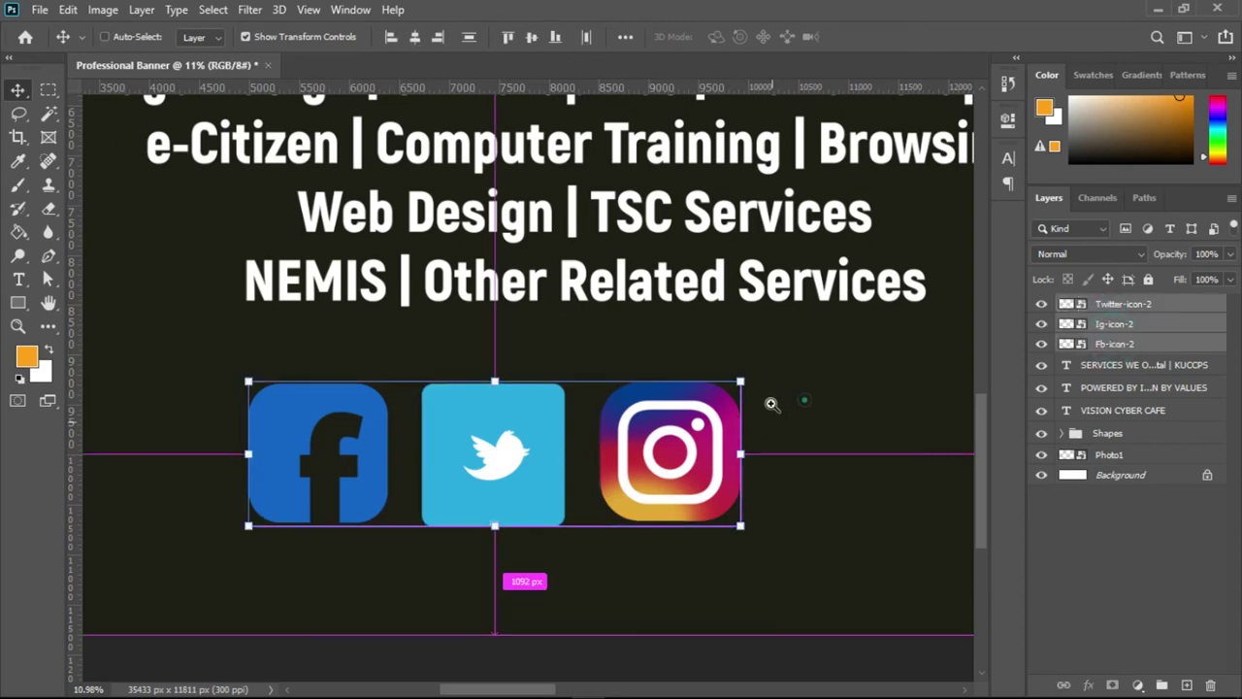
{"action": "scroll", "coordinate": [771, 404], "scroll_direction": "down", "scroll_amount": 5}
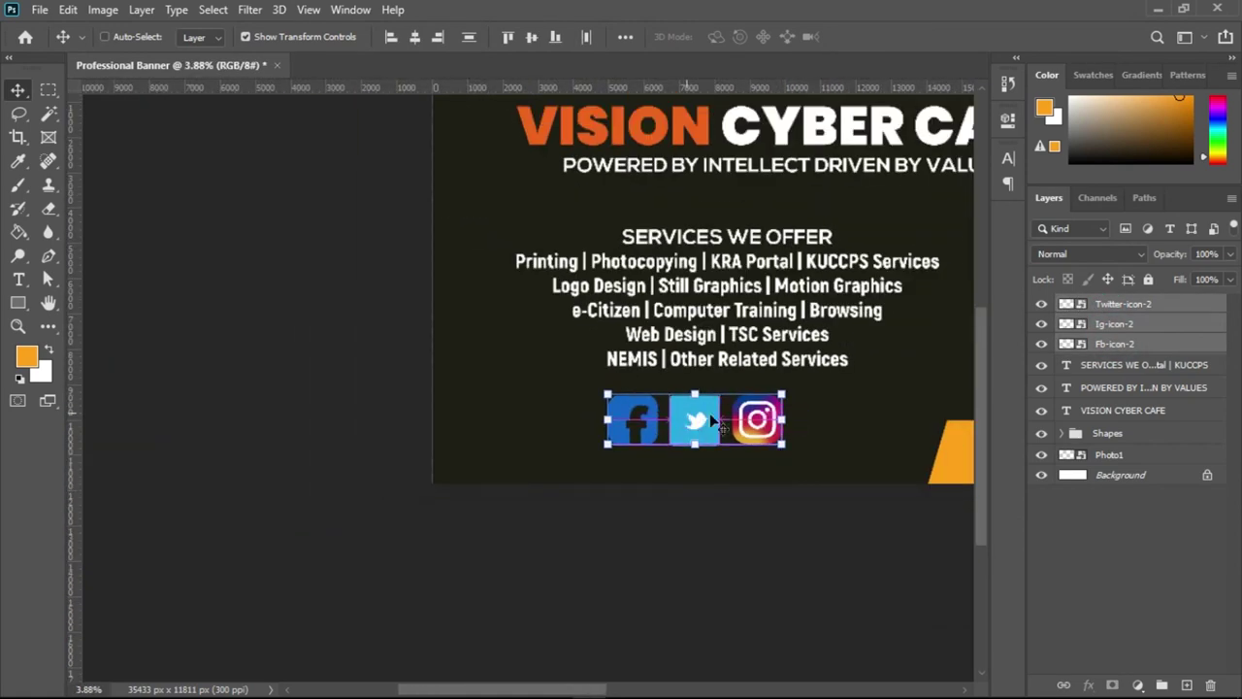
{"action": "key", "text": "ctrl+t"}
{"action": "left_click_drag", "start_coordinate": [782, 395], "coordinate": [747, 423]}
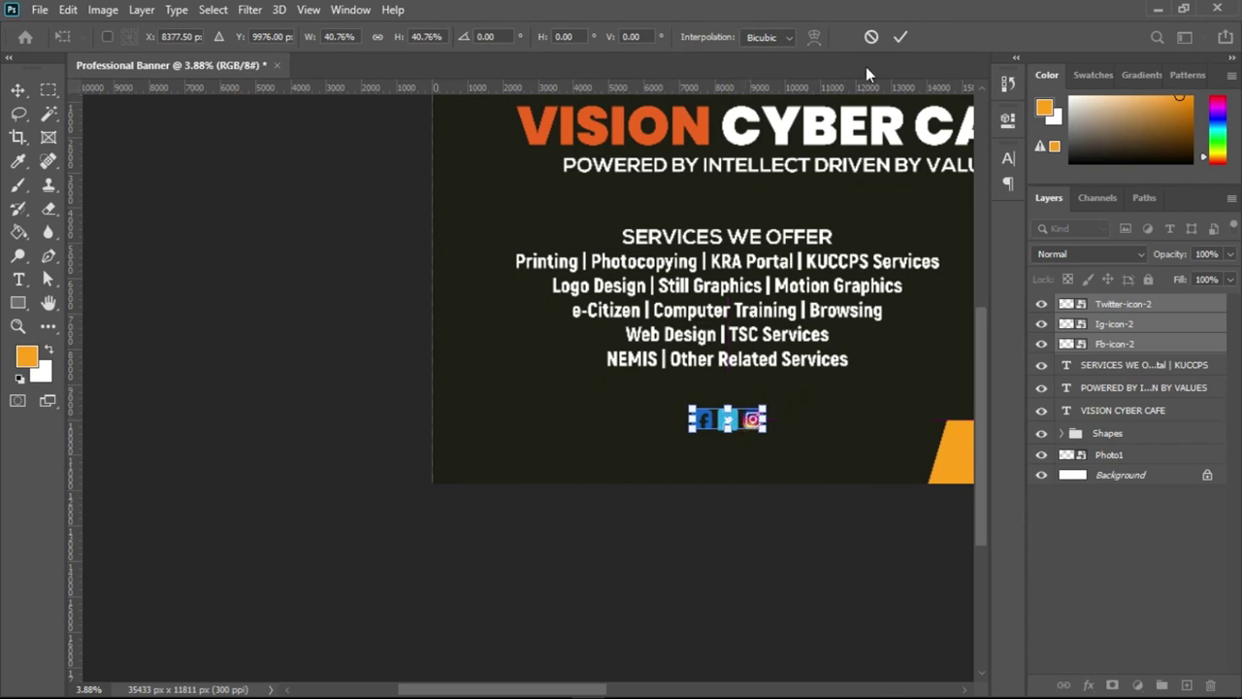
{"action": "left_click", "coordinate": [903, 40]}
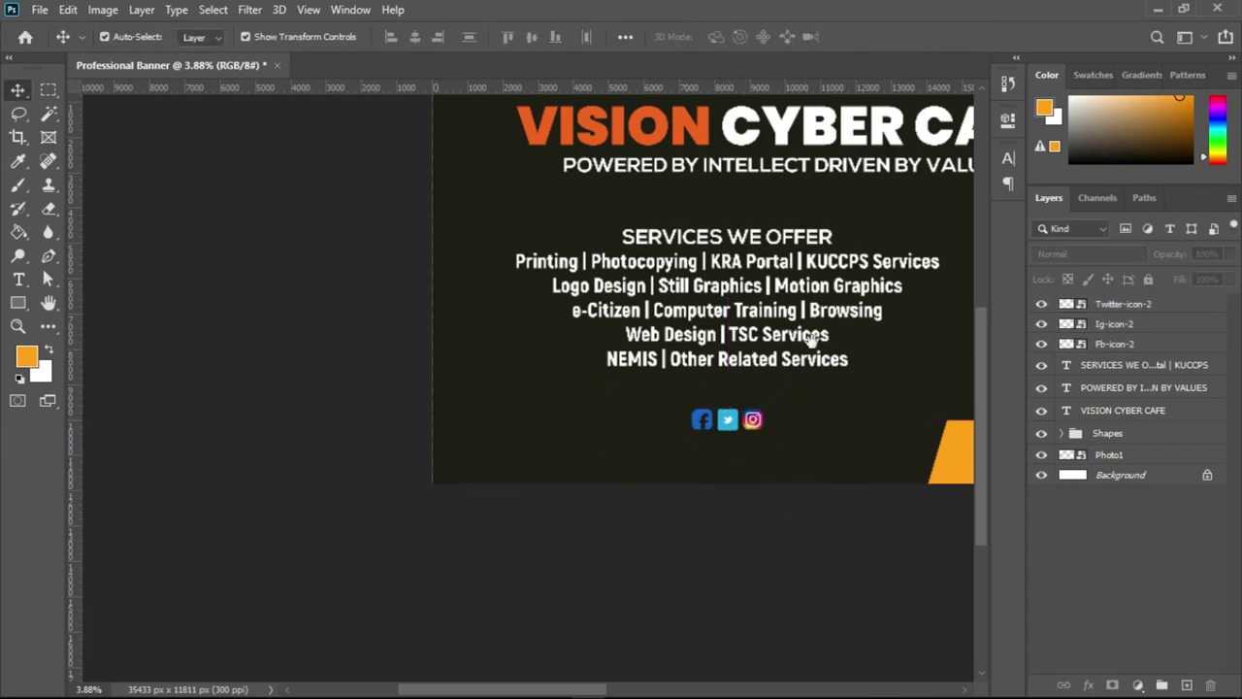
- Duplicate the VISION CYBER CAFE heading and place the copy just below the social media icons
{"action": "left_click_drag", "start_coordinate": [815, 346], "coordinate": [668, 325]}
{"action": "scroll", "coordinate": [679, 291], "scroll_direction": "down", "scroll_amount": 2}
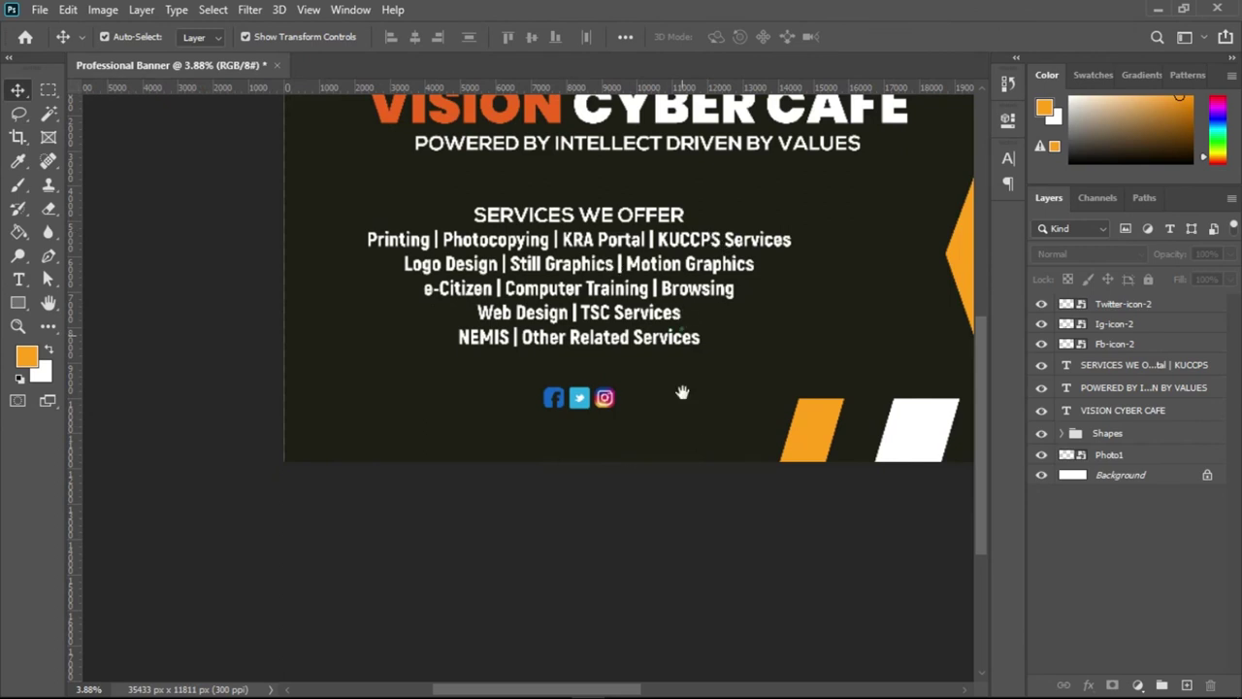
{"action": "scroll", "coordinate": [679, 408], "scroll_direction": "up", "scroll_amount": 5}
{"action": "left_click_drag", "start_coordinate": [715, 356], "coordinate": [751, 289]}
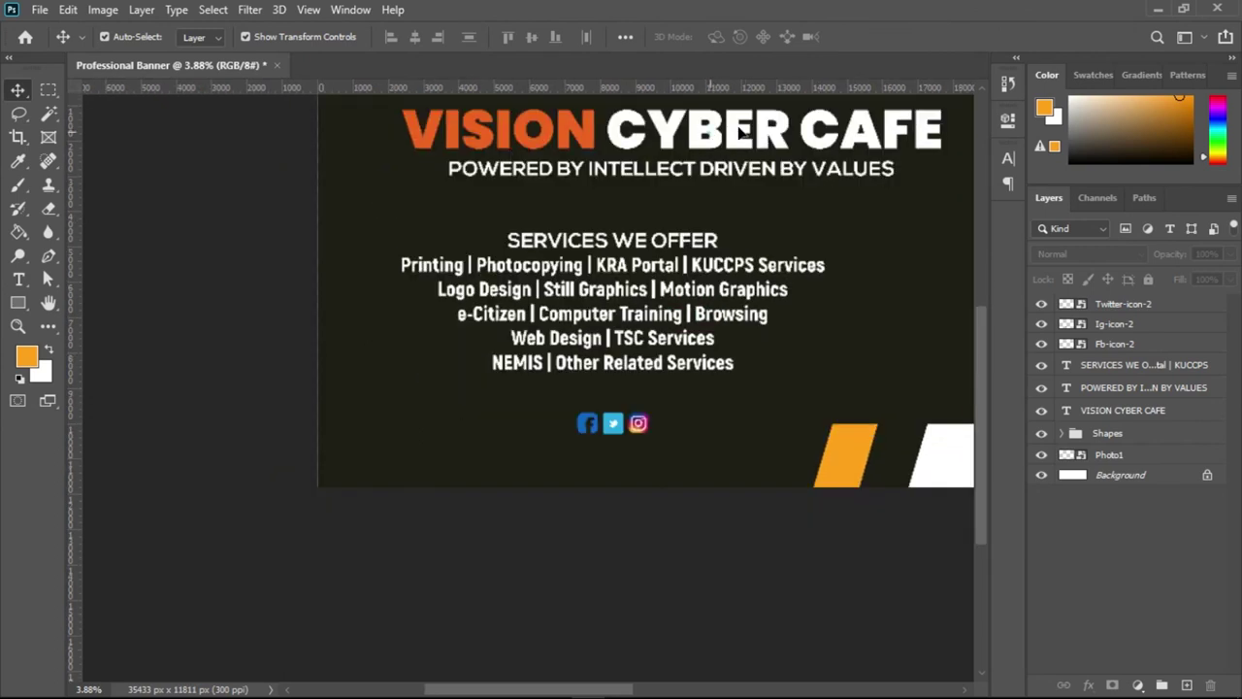
{"action": "left_click", "coordinate": [716, 138]}
{"action": "left_click_drag", "start_coordinate": [717, 139], "coordinate": [723, 468]}
- Reduce the font size of the duplicated heading at the banner's lower edge to 60 pt
{"action": "left_click", "coordinate": [1008, 160]}
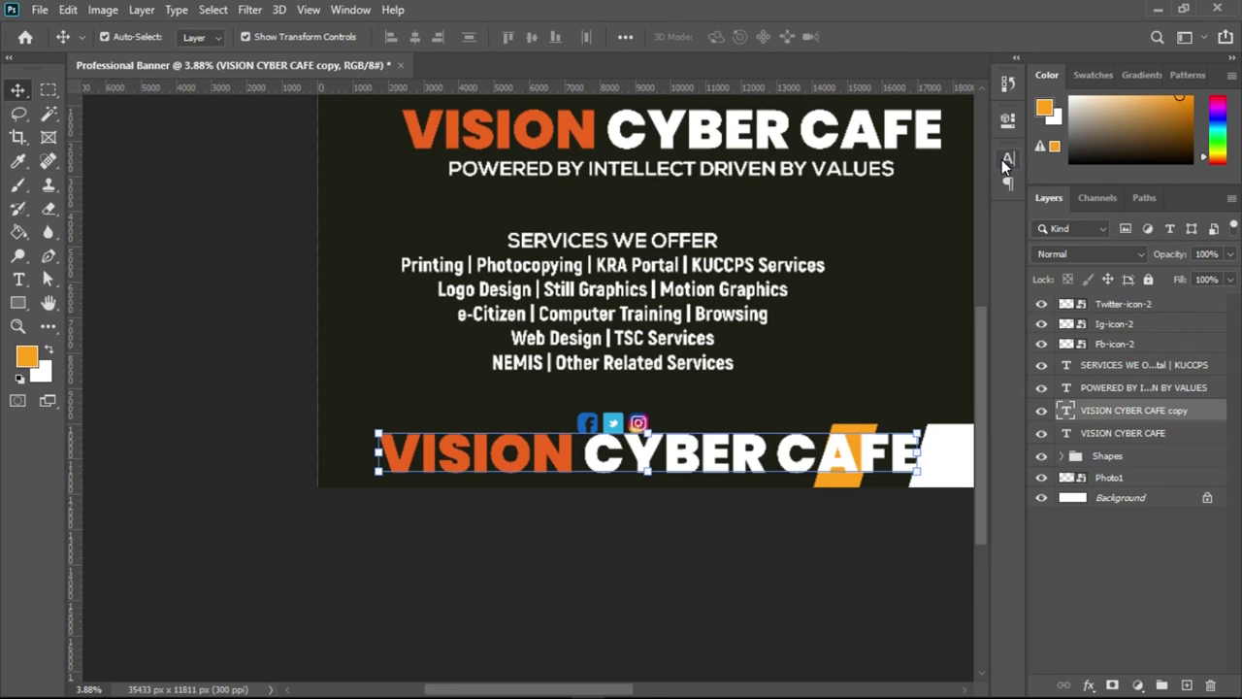
{"action": "left_click", "coordinate": [1010, 162]}
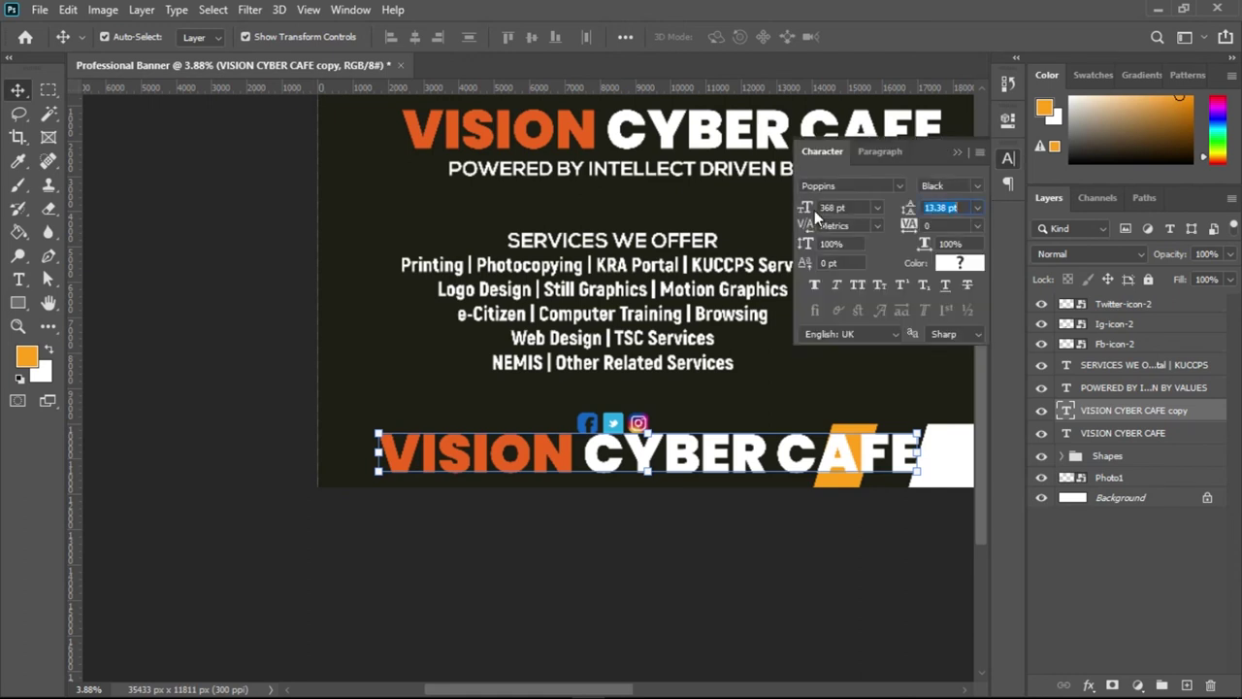
{"action": "left_click_drag", "start_coordinate": [815, 215], "coordinate": [742, 208]}
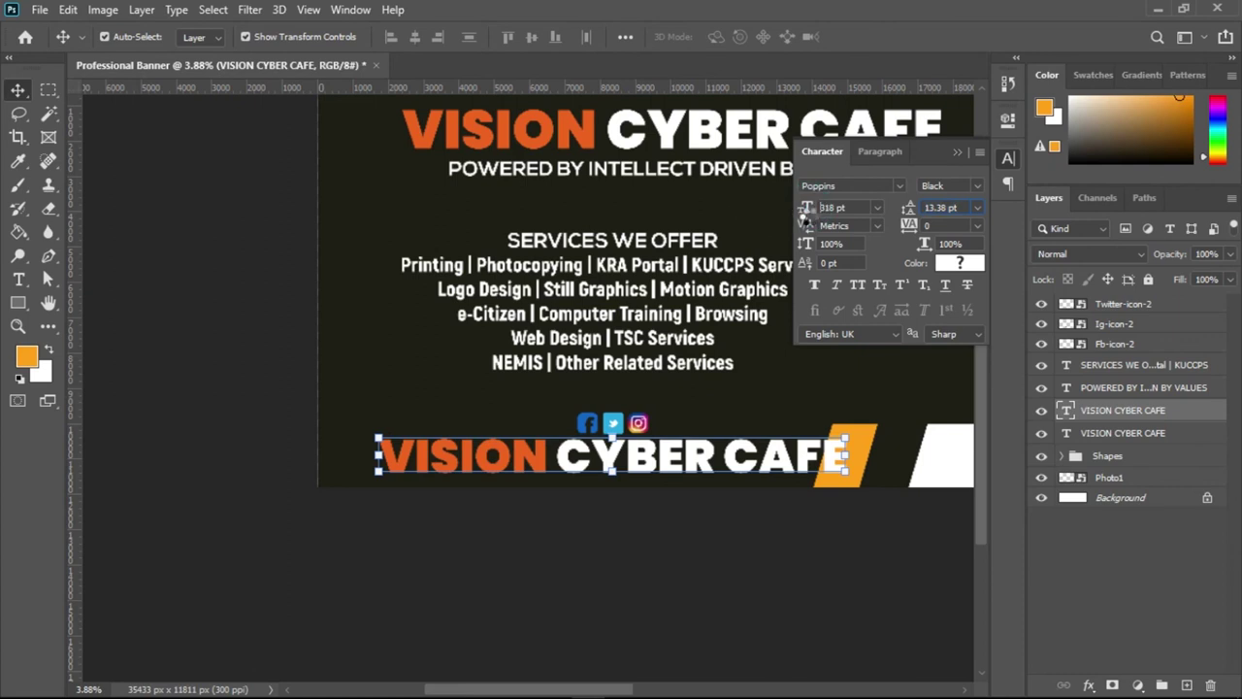
{"action": "left_click", "coordinate": [805, 213]}
{"action": "type", "text": "60"}
{"action": "key", "text": "Return"}
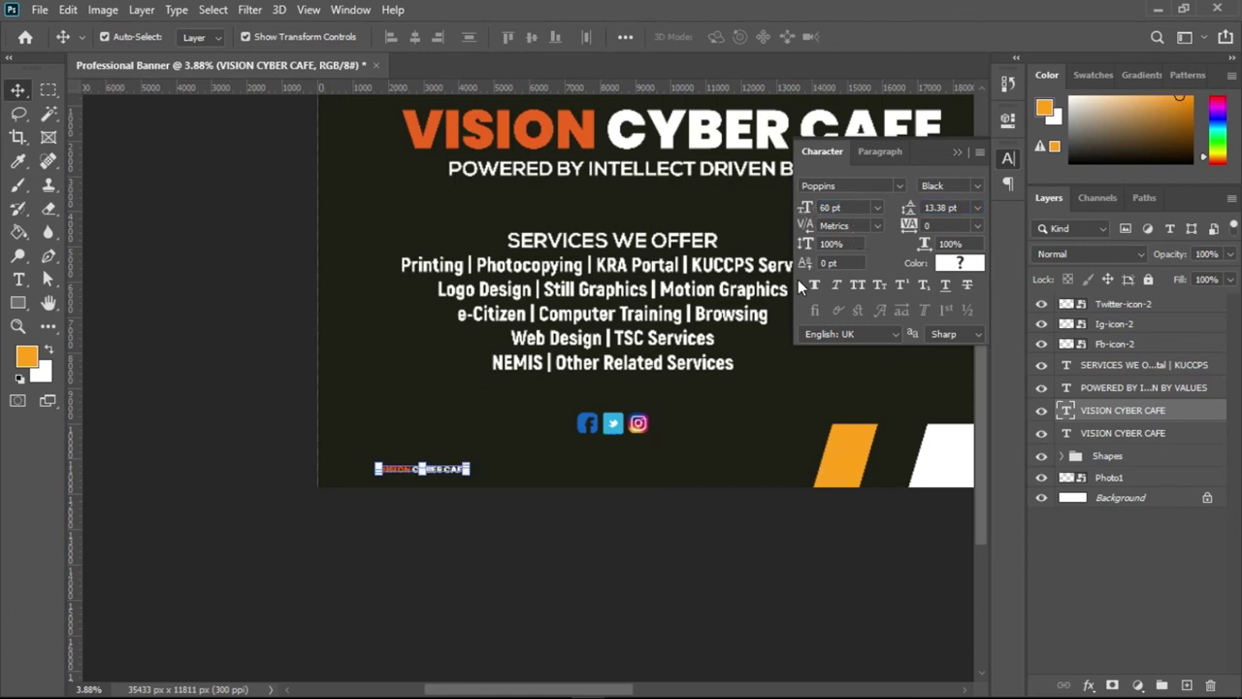
- Position the small VISION CYBER CAFE heading centred directly below the row of social media icons
{"action": "left_click", "coordinate": [955, 152]}
{"action": "left_click_drag", "start_coordinate": [456, 474], "coordinate": [637, 451]}
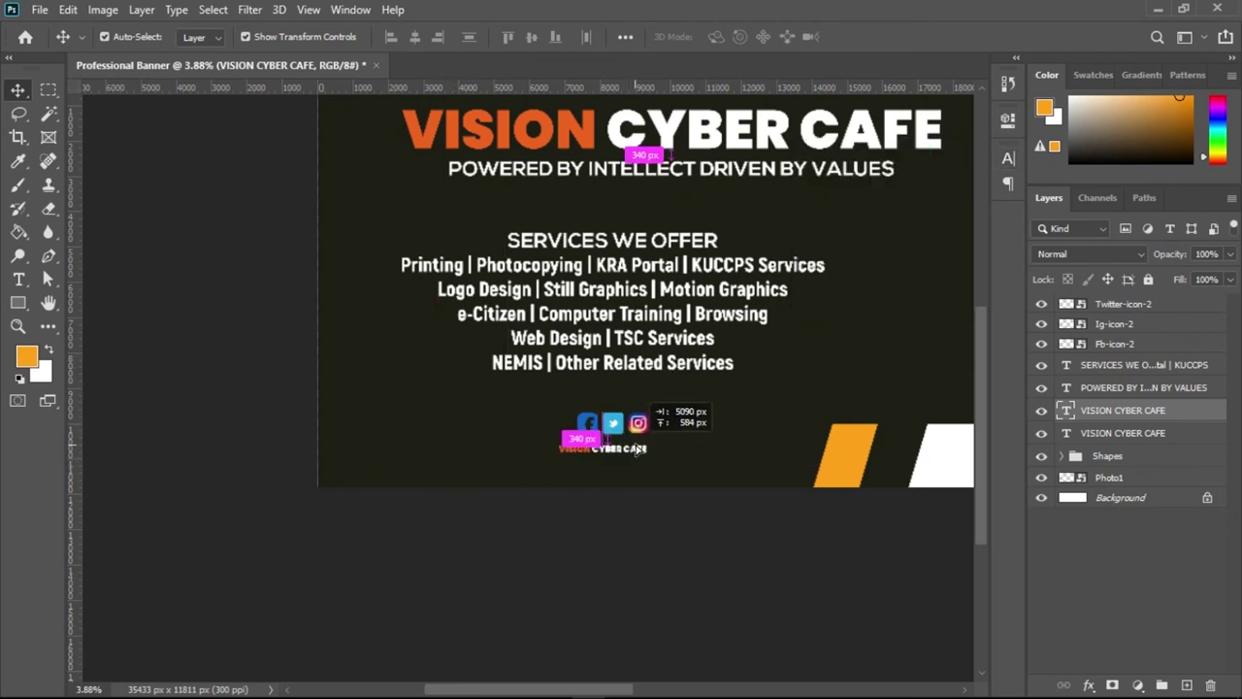
{"action": "left_click_drag", "start_coordinate": [709, 432], "coordinate": [854, 432]}
{"action": "left_click_drag", "start_coordinate": [635, 448], "coordinate": [908, 405]}
{"action": "left_click", "coordinate": [689, 581]}
- Duplicate the POWERED BY INTELLECT DRIVEN BY VALUES tagline onto the orange bar beneath the photo
{"action": "left_click_drag", "start_coordinate": [667, 406], "coordinate": [601, 369]}
{"action": "left_click_drag", "start_coordinate": [647, 419], "coordinate": [594, 385]}
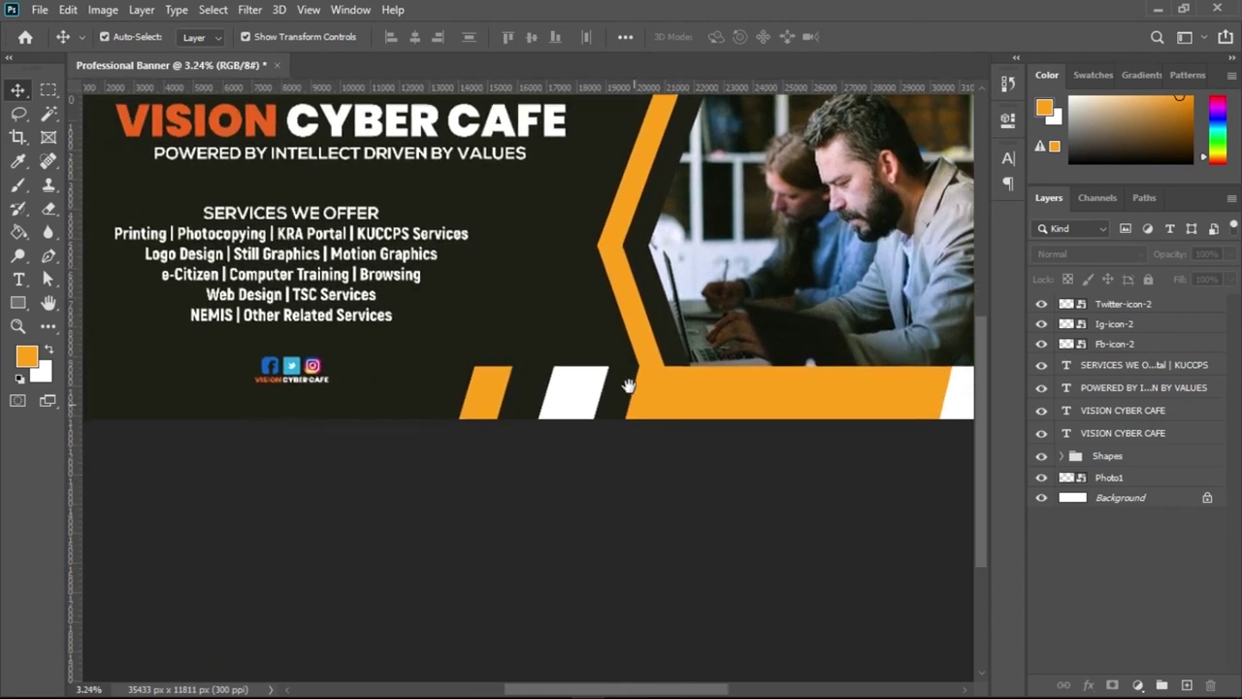
{"action": "left_click", "coordinate": [359, 157]}
{"action": "key", "text": "ctrl"}
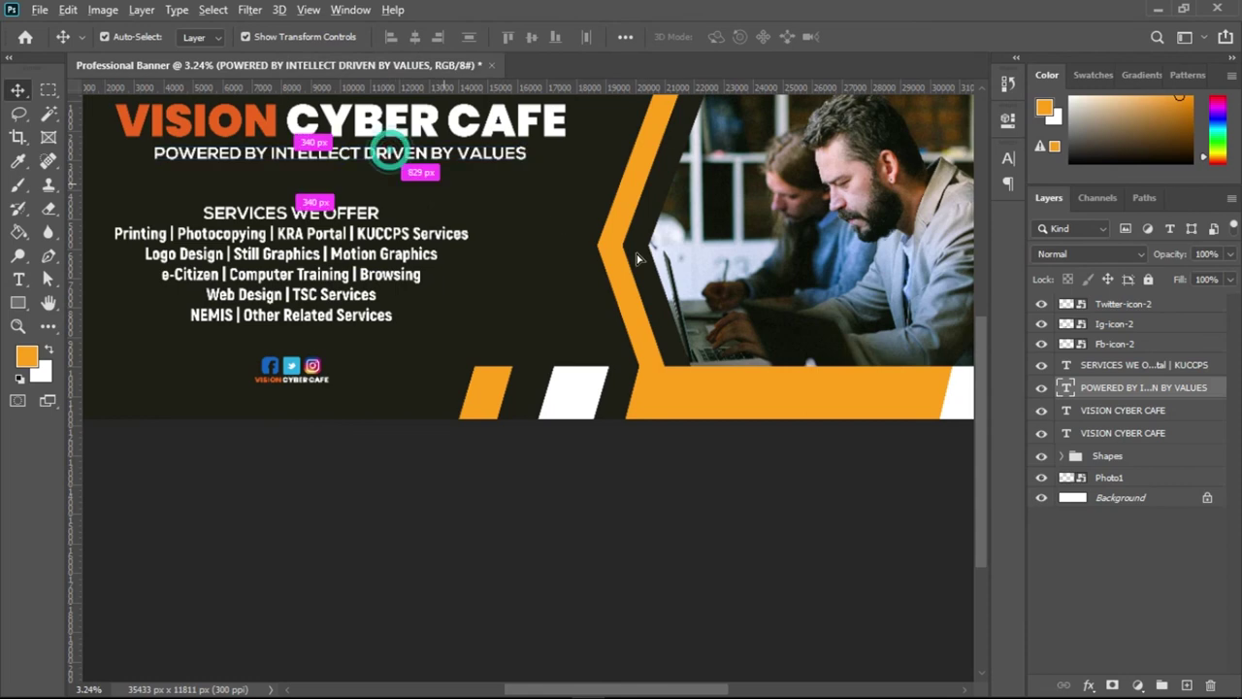
{"action": "left_click_drag", "start_coordinate": [752, 352], "coordinate": [733, 390]}
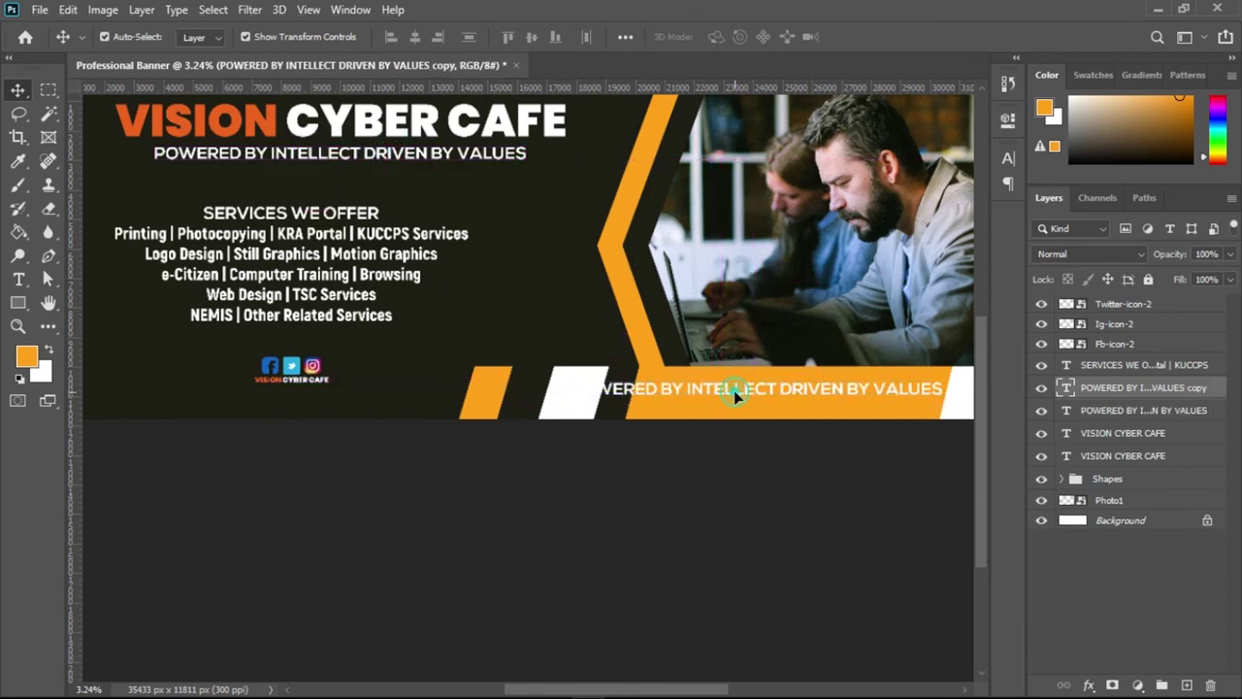
- Replace the duplicated tagline's text with the "For More Info Contact Us Via" line and e-mail address copied from the Banner Design Text file in Notepad
{"action": "double_click", "coordinate": [737, 386]}
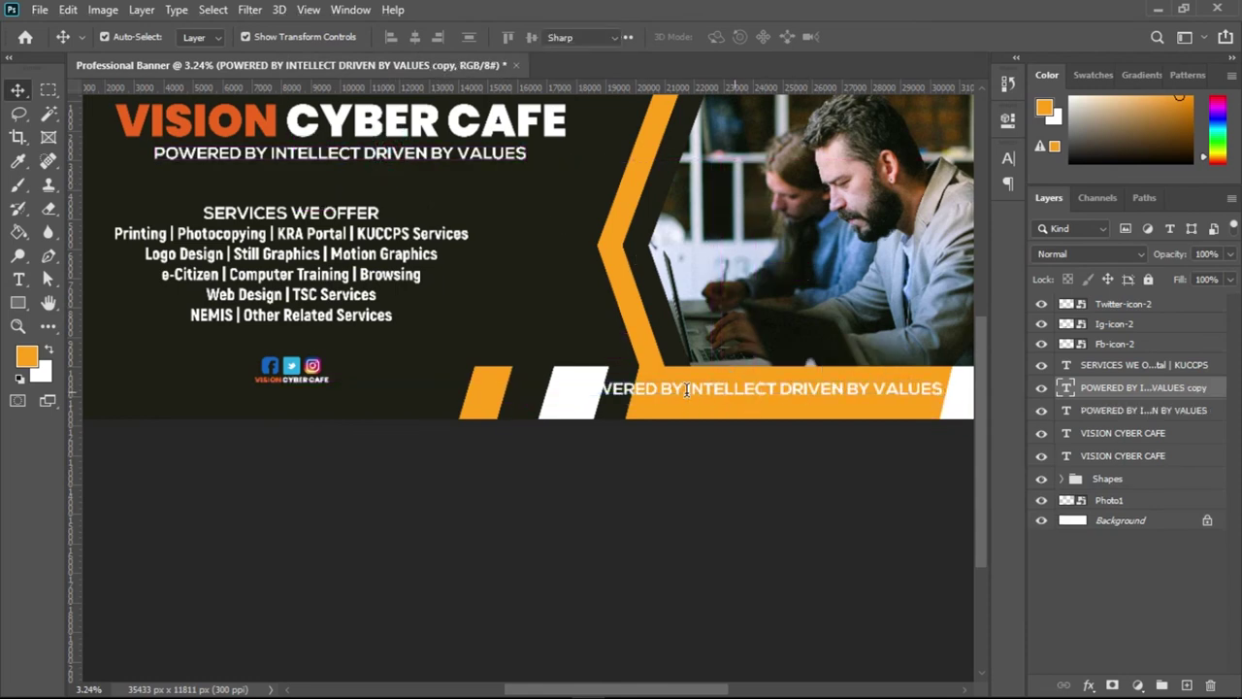
{"action": "key", "text": "ctrl+a"}
{"action": "left_click", "coordinate": [1159, 11]}
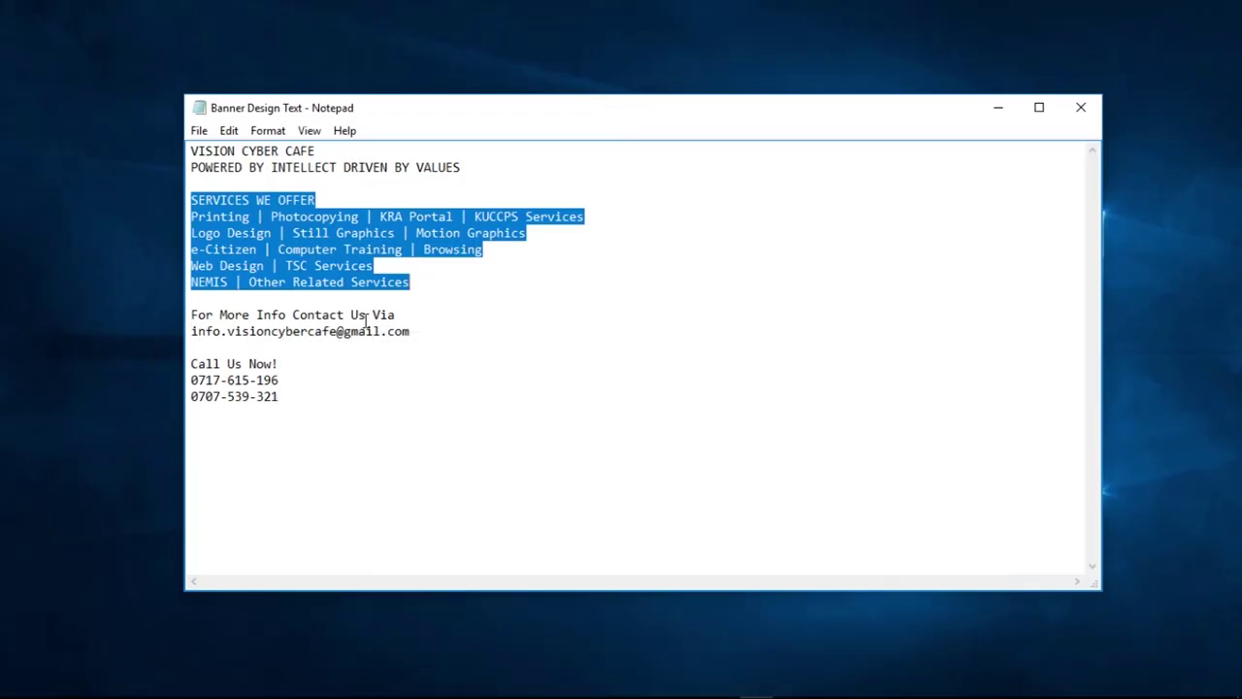
{"action": "left_click_drag", "start_coordinate": [417, 337], "coordinate": [194, 315]}
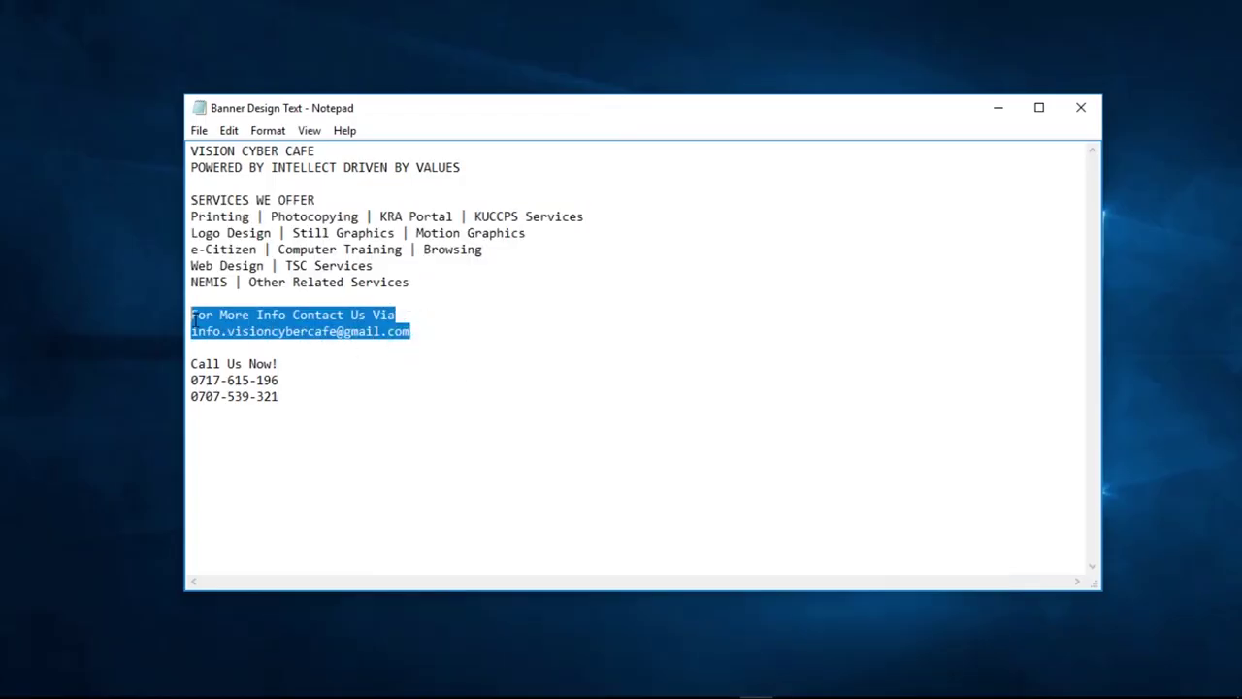
{"action": "right_click", "coordinate": [205, 313]}
{"action": "left_click", "coordinate": [245, 372]}
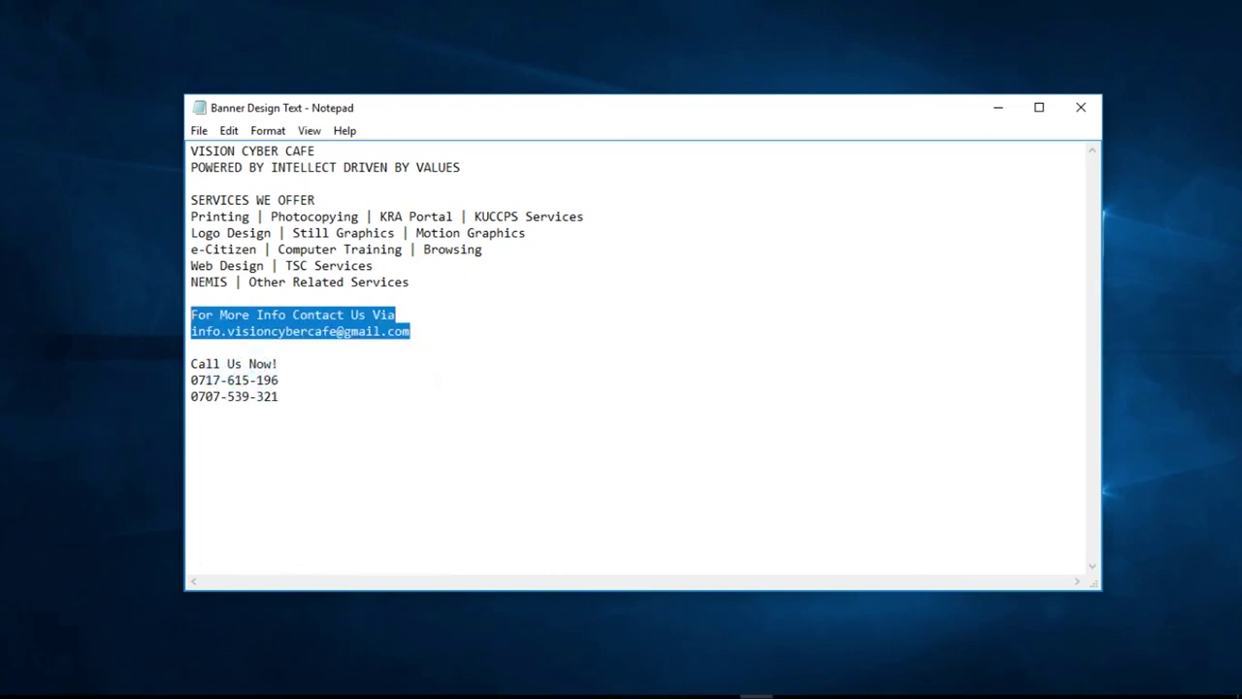
{"action": "left_click", "coordinate": [588, 689]}
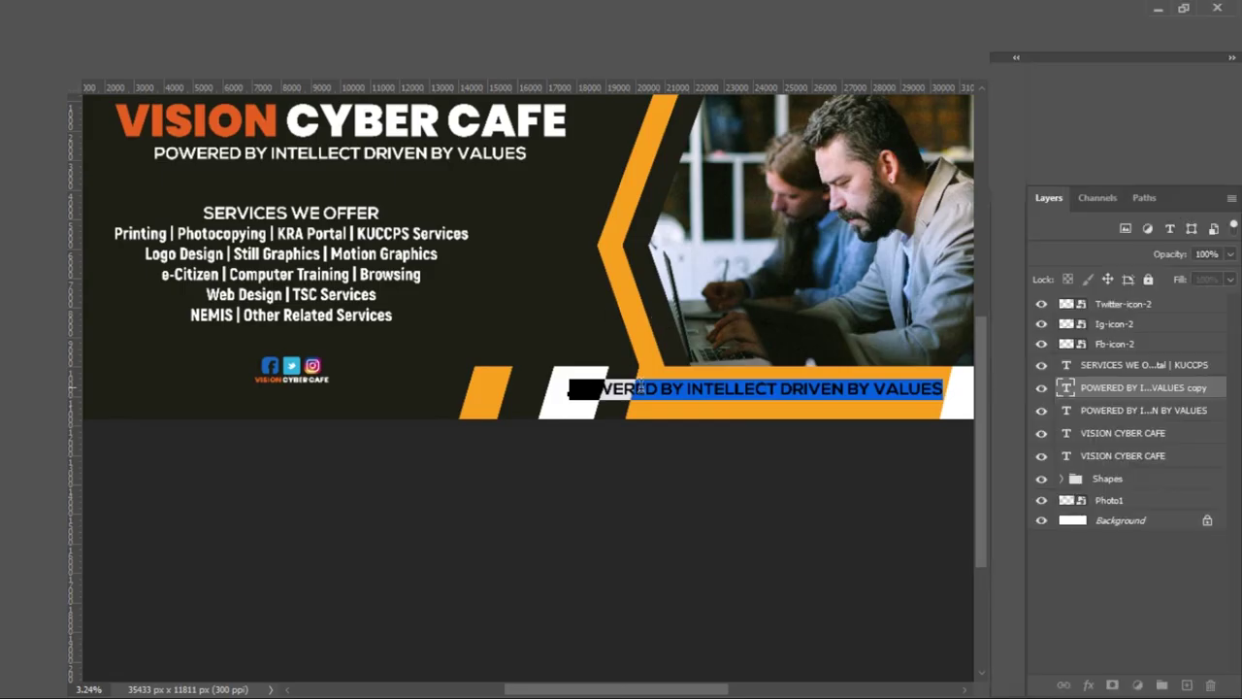
{"action": "key", "text": "ctrl+v"}
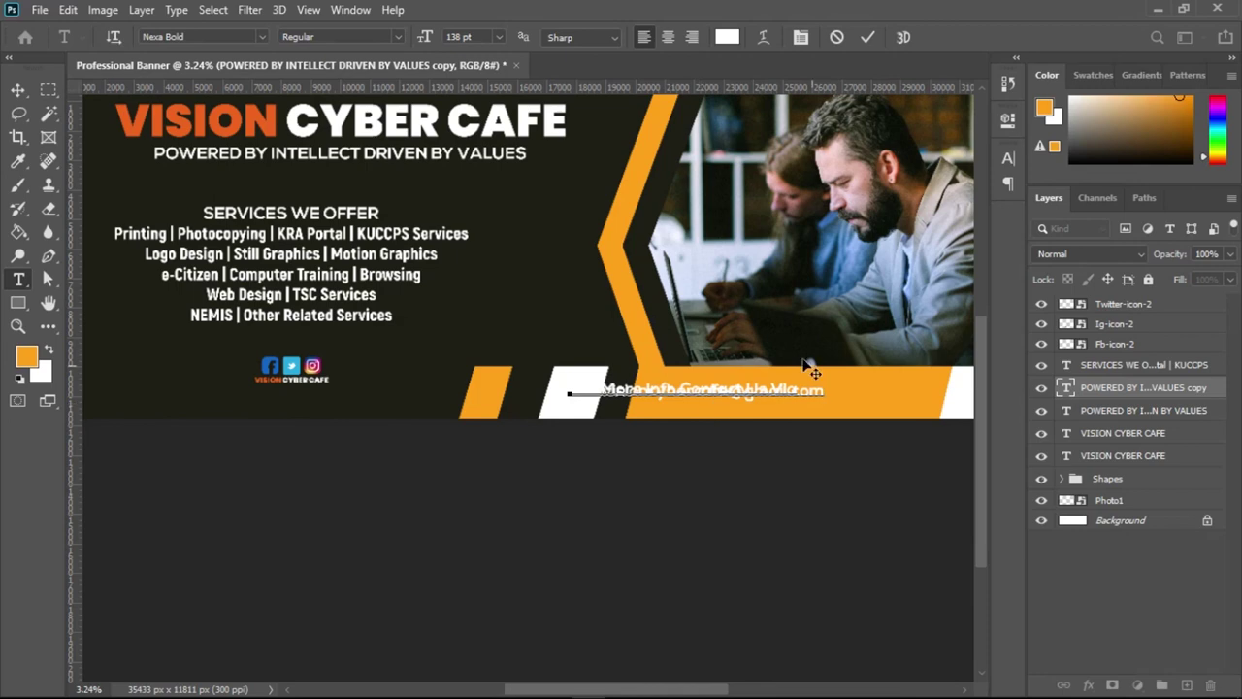
- Set the leading of the two-line contact text on the orange bar to 96.38 pt
{"action": "key", "text": "ctrl"}
{"action": "key", "text": "ctrl+a"}
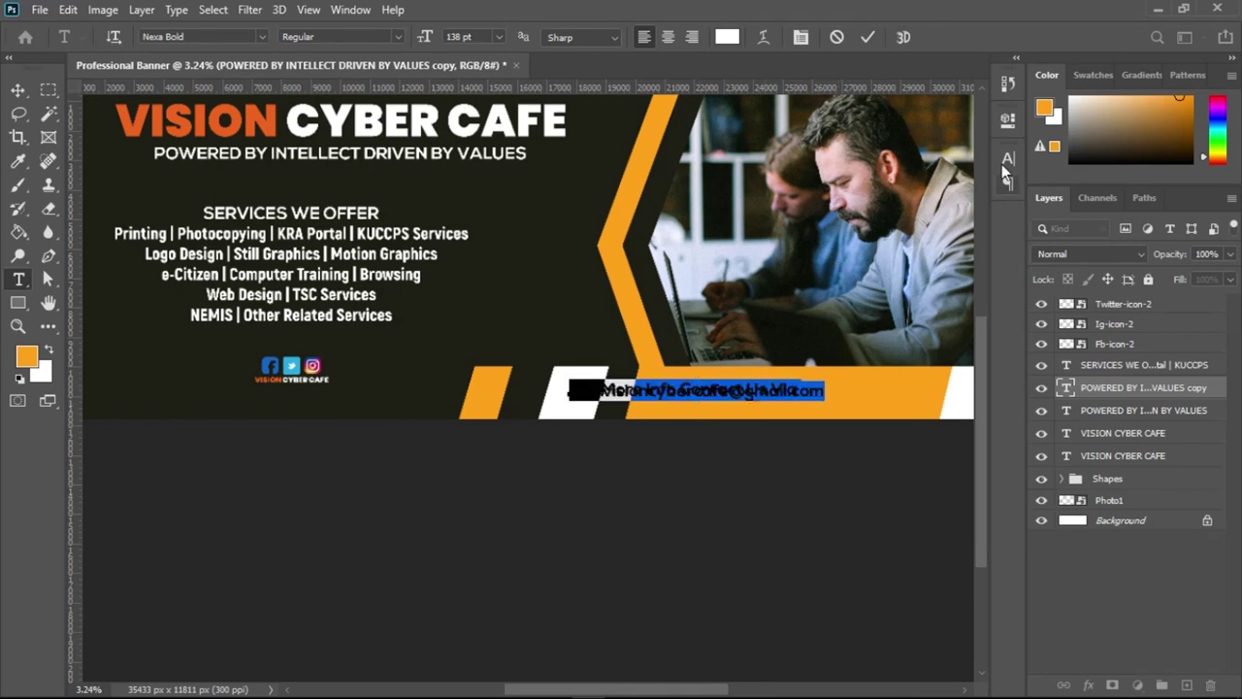
{"action": "left_click", "coordinate": [1009, 158]}
{"action": "left_click_drag", "start_coordinate": [910, 210], "coordinate": [983, 209]}
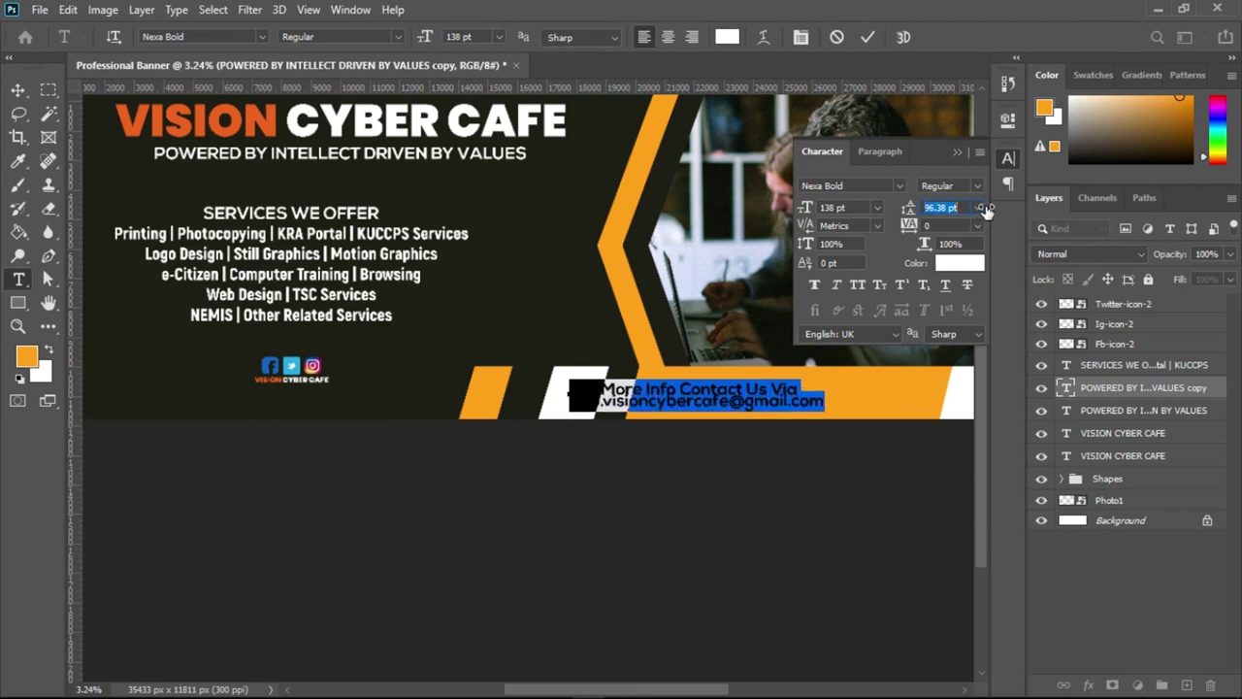
{"action": "left_click", "coordinate": [957, 155]}
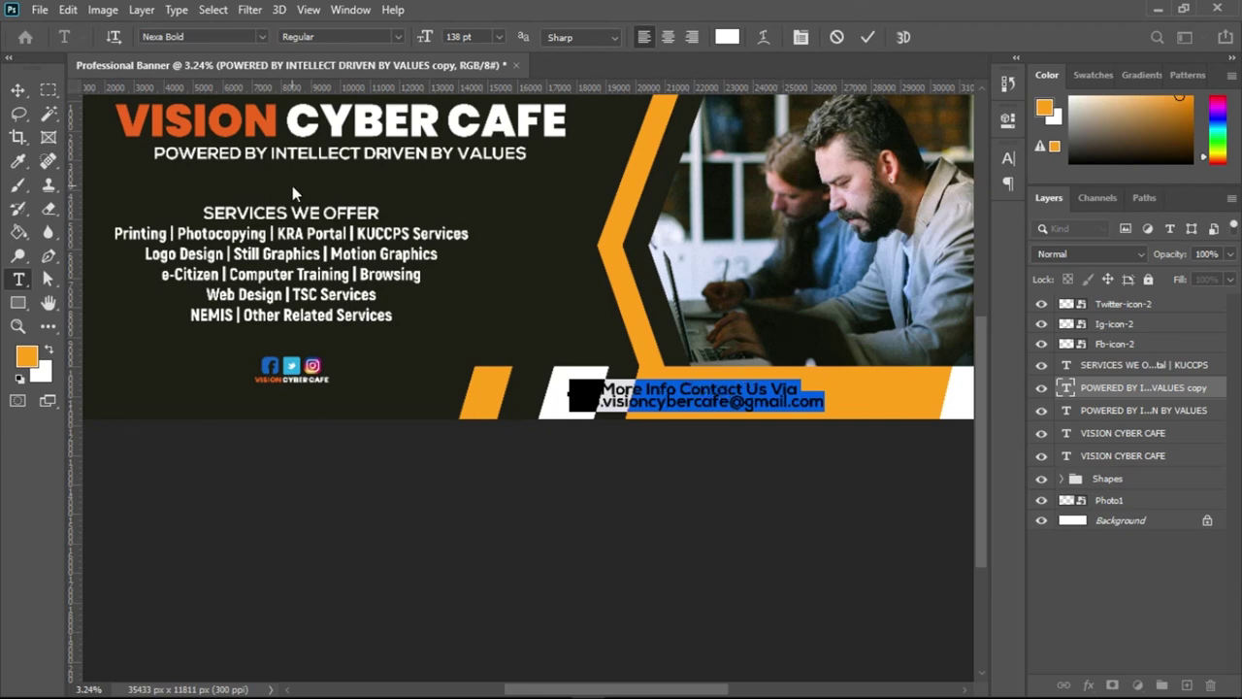
- Move the contact text fully onto the orange bar and set its leading to 121.38 pt
{"action": "left_click", "coordinate": [18, 89]}
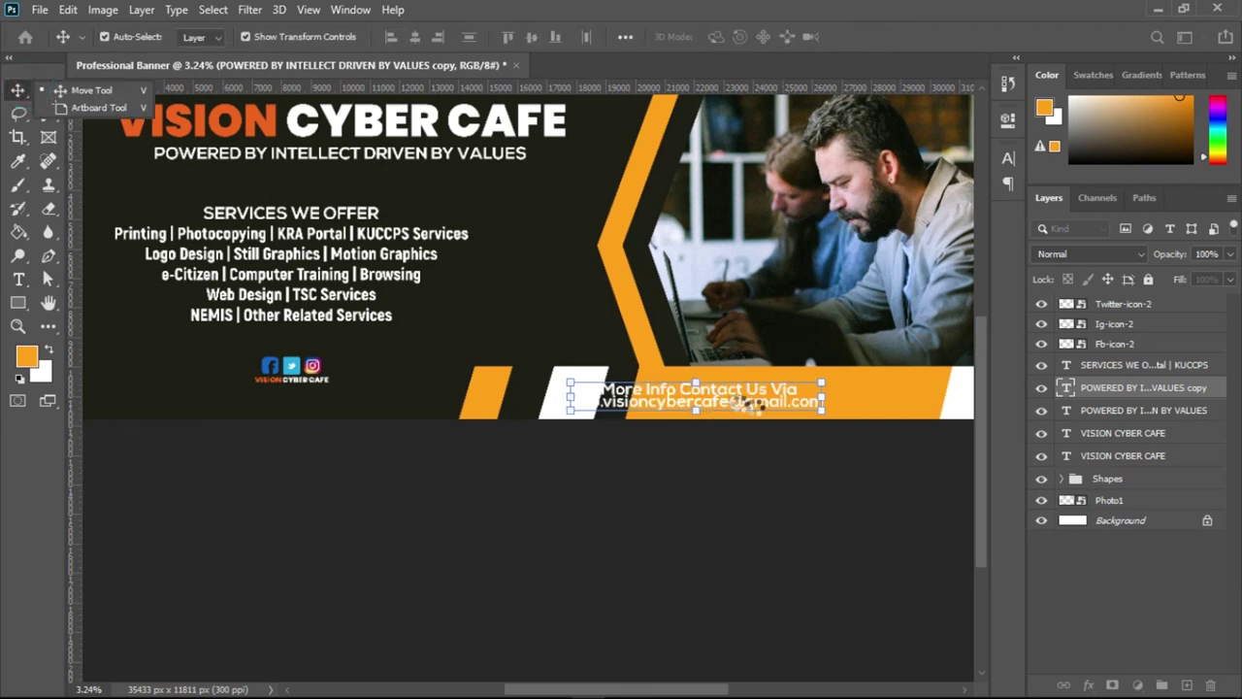
{"action": "left_click_drag", "start_coordinate": [730, 403], "coordinate": [853, 405]}
{"action": "left_click", "coordinate": [1005, 155]}
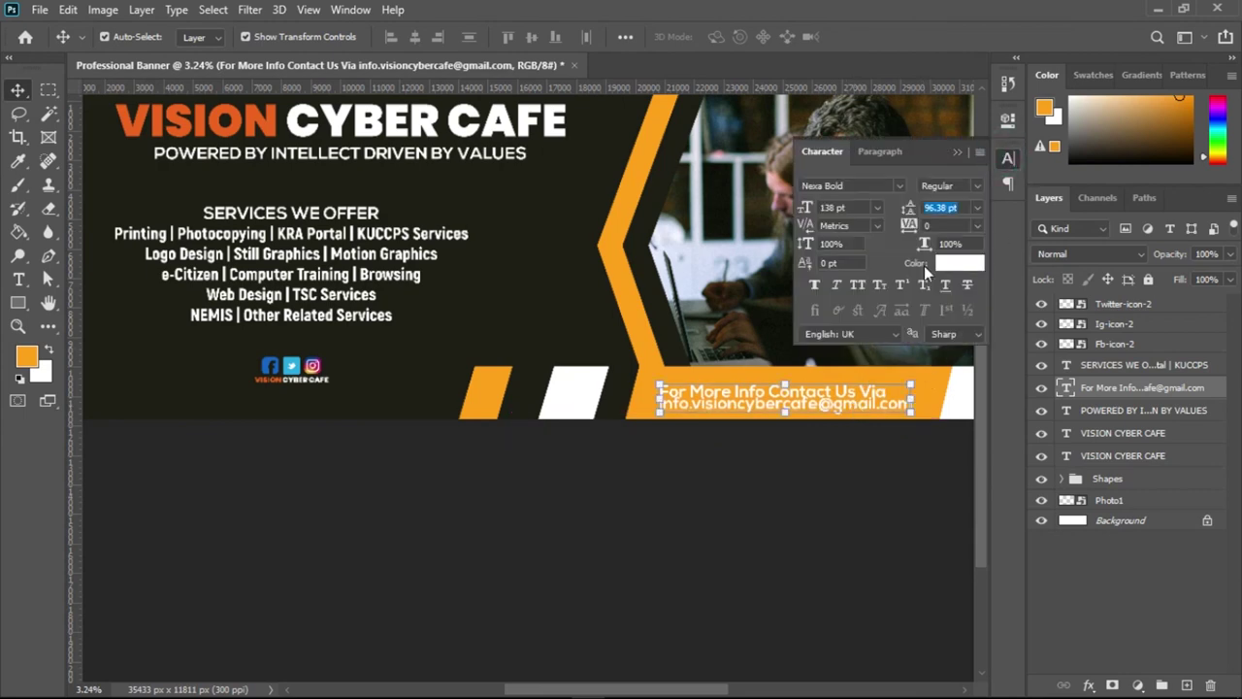
{"action": "double_click", "coordinate": [925, 206]}
{"action": "left_click_drag", "start_coordinate": [925, 205], "coordinate": [952, 206]}
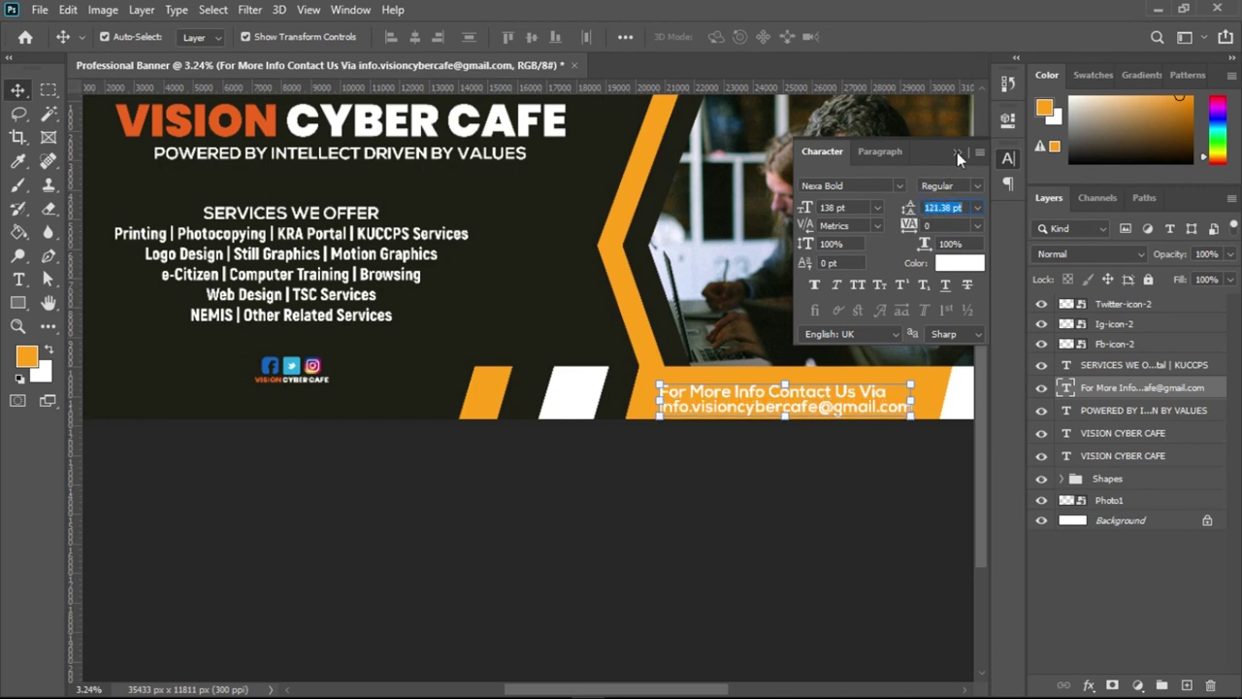
{"action": "left_click", "coordinate": [956, 152]}
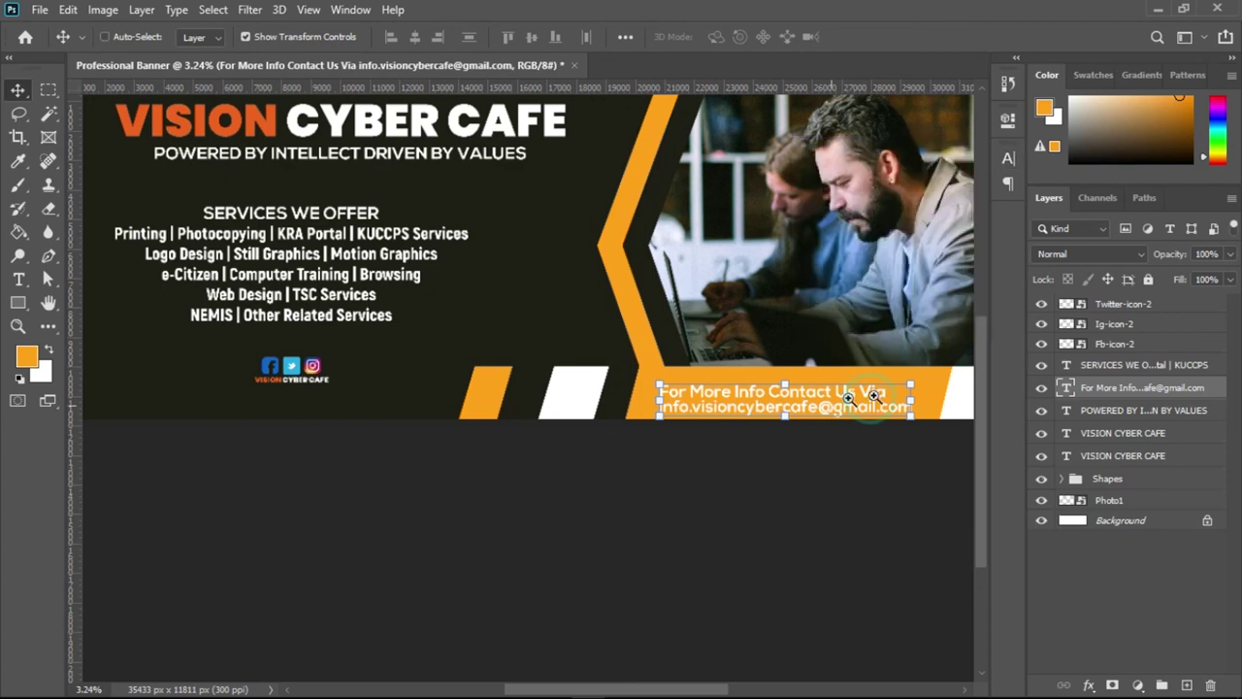
- Fine-tune the contact text's position so both lines sit centred within the height of the orange bar
{"action": "scroll", "coordinate": [848, 398], "scroll_direction": "up", "scroll_amount": 4}
{"action": "left_click_drag", "start_coordinate": [835, 418], "coordinate": [850, 408]}
{"action": "scroll", "coordinate": [850, 408], "scroll_direction": "right", "scroll_amount": 3}
{"action": "left_click_drag", "start_coordinate": [711, 391], "coordinate": [726, 404]}
- Change the colour of the "For More Info Contact Us Via" text and e-mail line to black
{"action": "left_click", "coordinate": [1009, 158]}
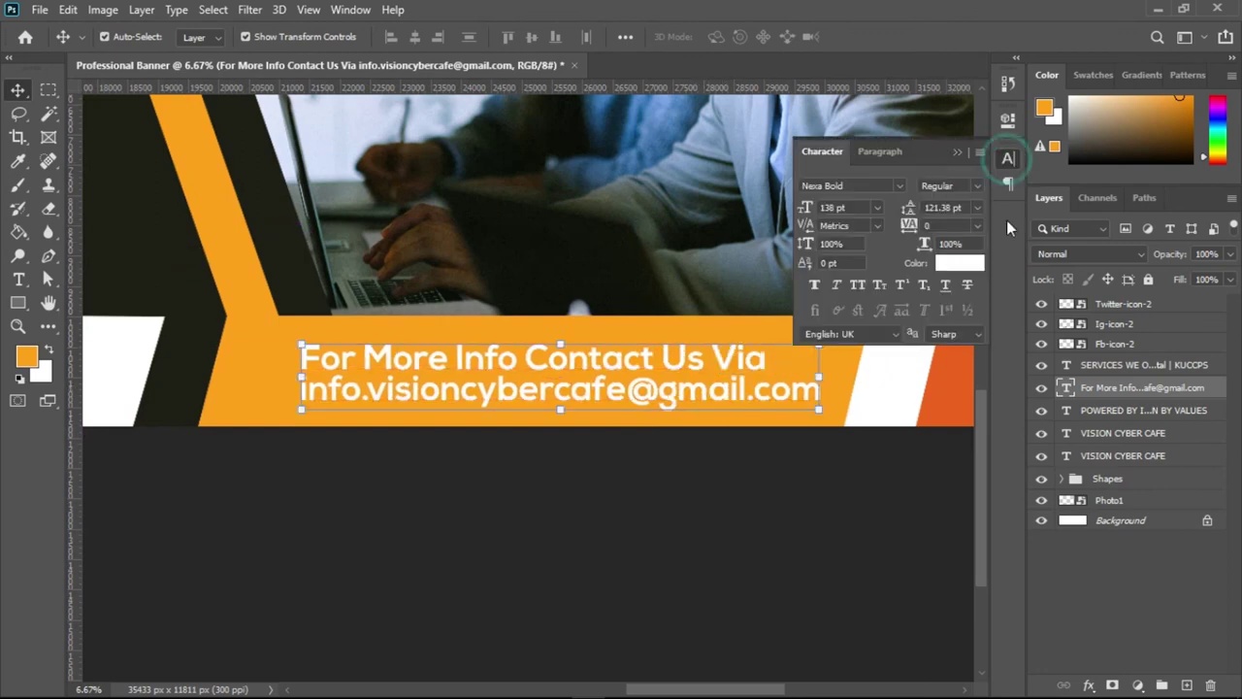
{"action": "left_click", "coordinate": [821, 310]}
{"action": "left_click", "coordinate": [858, 333]}
{"action": "left_click", "coordinate": [1007, 97]}
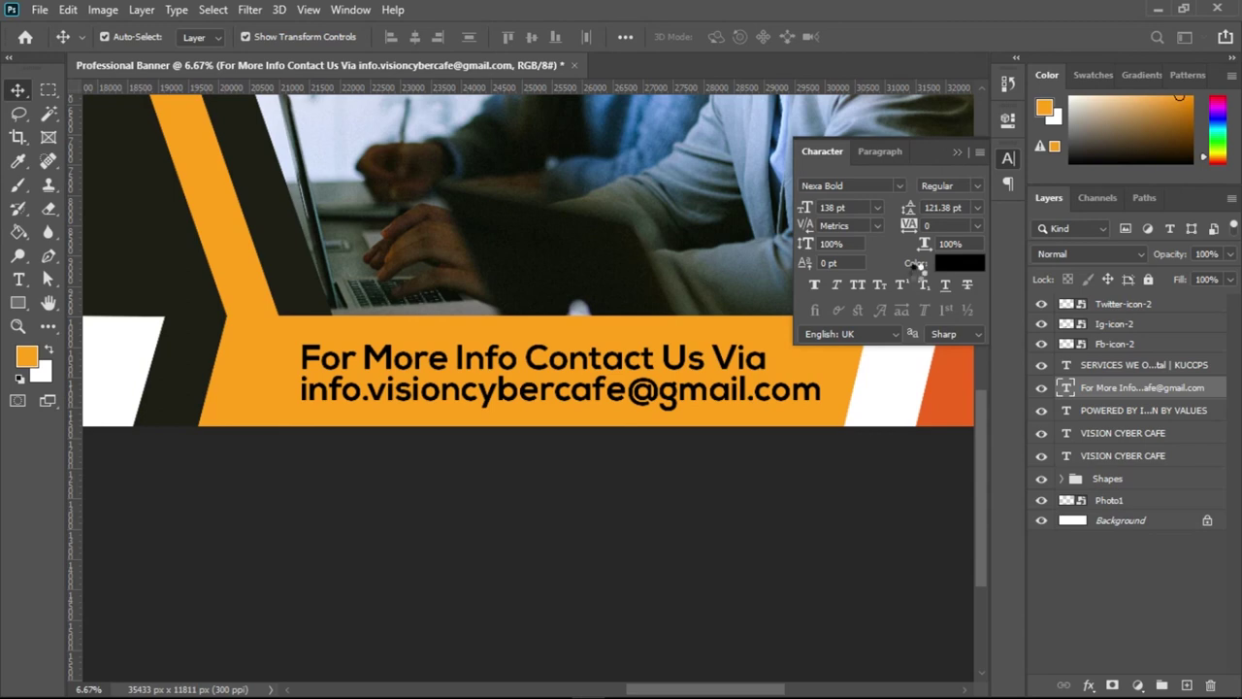
{"action": "left_click", "coordinate": [958, 153]}
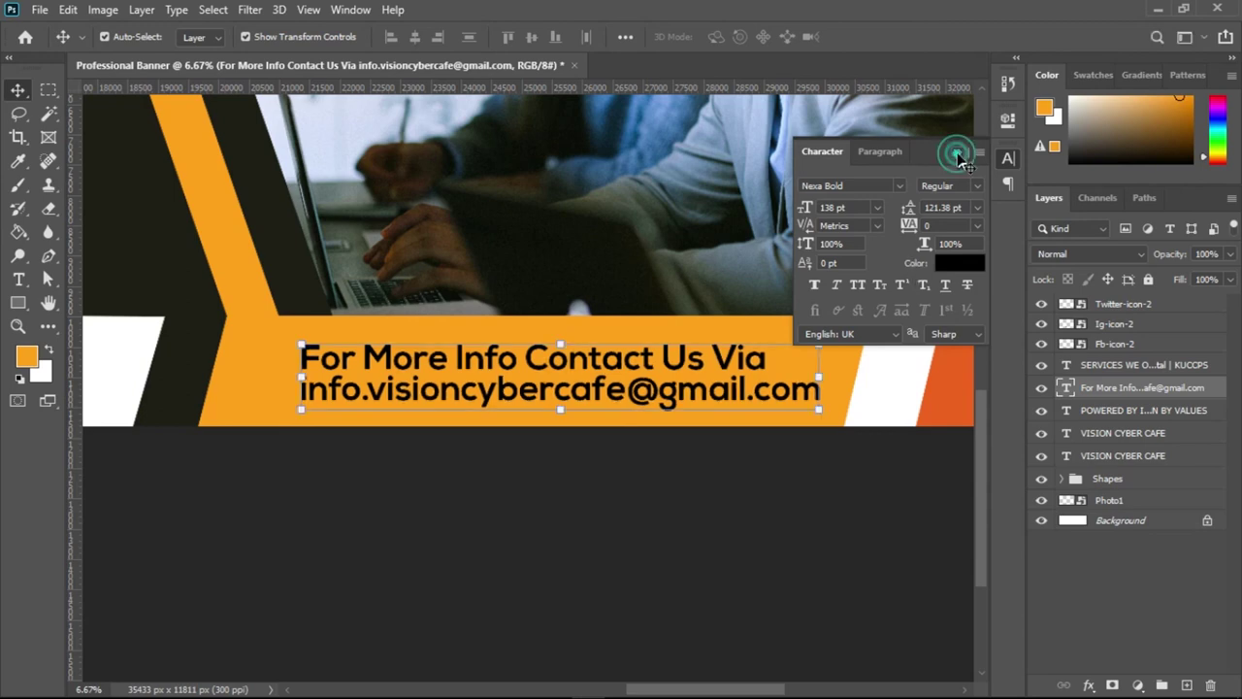
- Duplicate the black contact text onto the orange-red block at the banner's lower-right corner
{"action": "scroll", "coordinate": [791, 287], "scroll_direction": "down", "scroll_amount": 2}
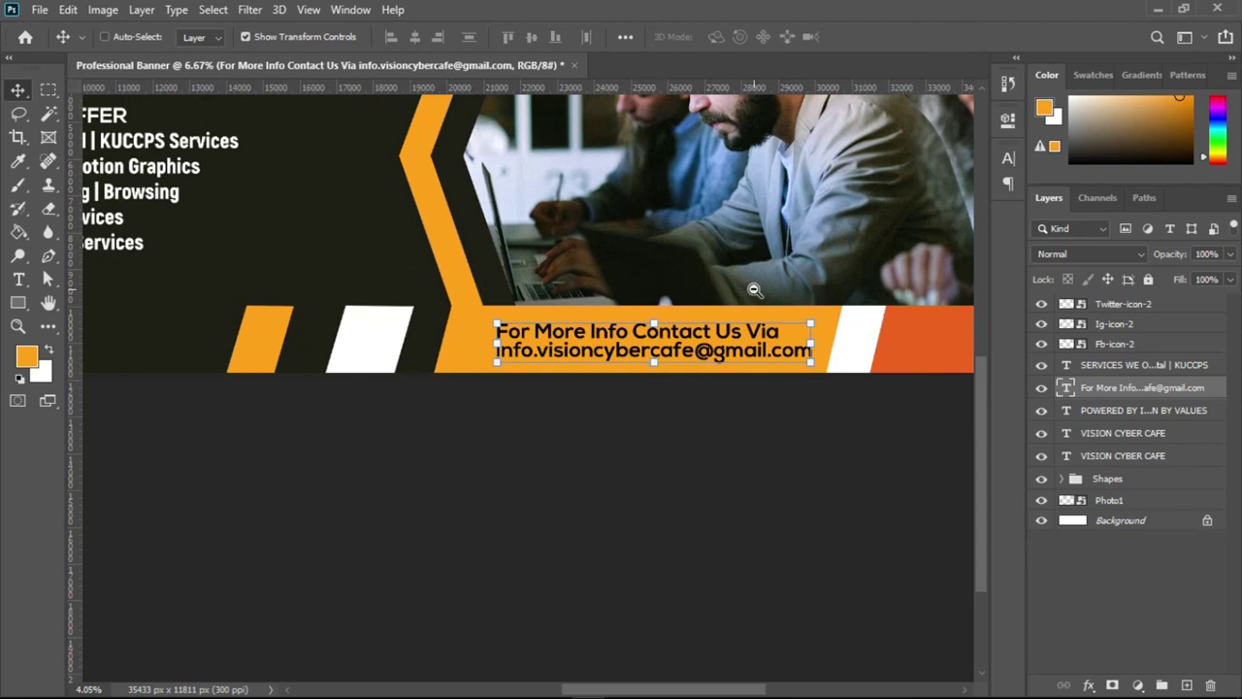
{"action": "scroll", "coordinate": [796, 296], "scroll_direction": "right", "scroll_amount": 5}
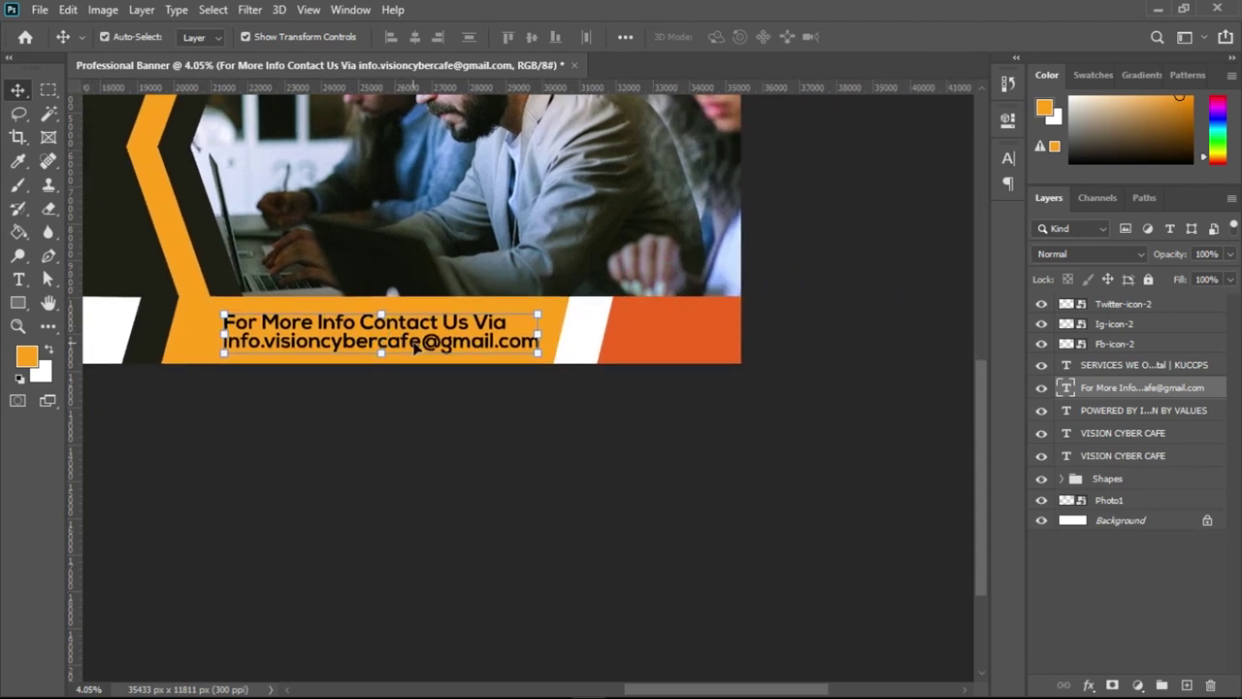
{"action": "left_click", "coordinate": [407, 350]}
{"action": "left_click_drag", "start_coordinate": [408, 350], "coordinate": [778, 352]}
- Replace the duplicated contact text with the "Call Us Now!" line and both phone numbers copied from the text file in Notepad
{"action": "left_click", "coordinate": [1157, 10]}
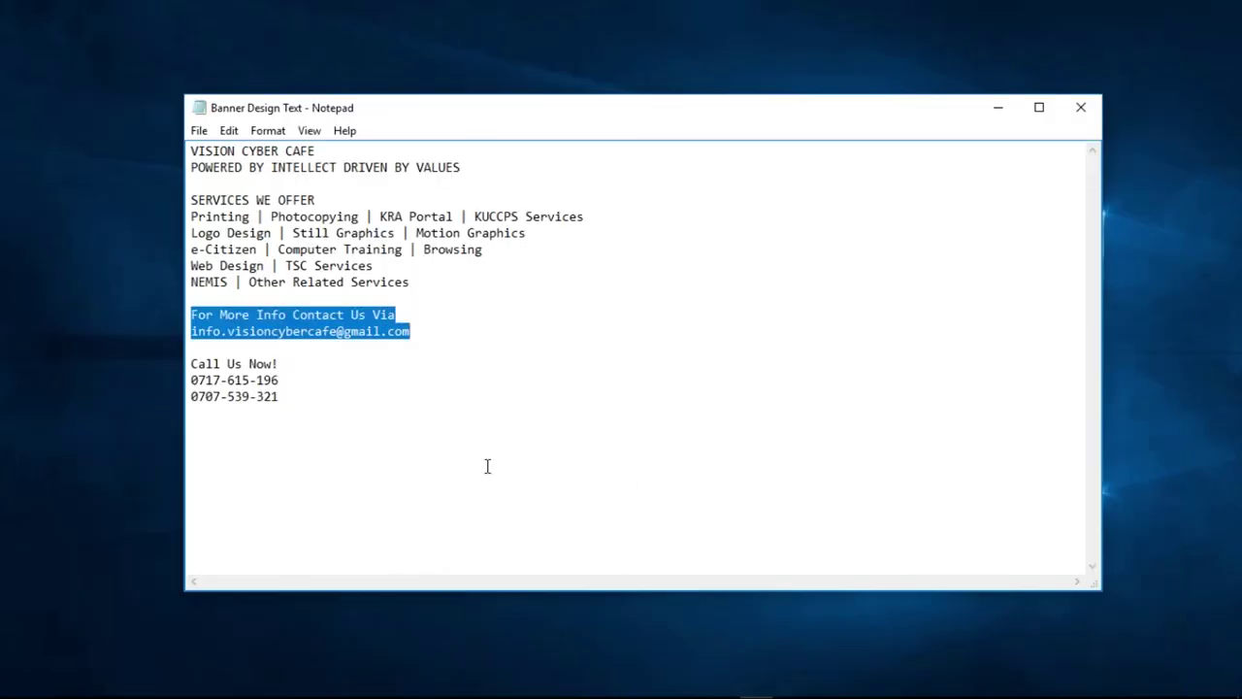
{"action": "left_click_drag", "start_coordinate": [288, 398], "coordinate": [195, 364]}
{"action": "right_click", "coordinate": [198, 365]}
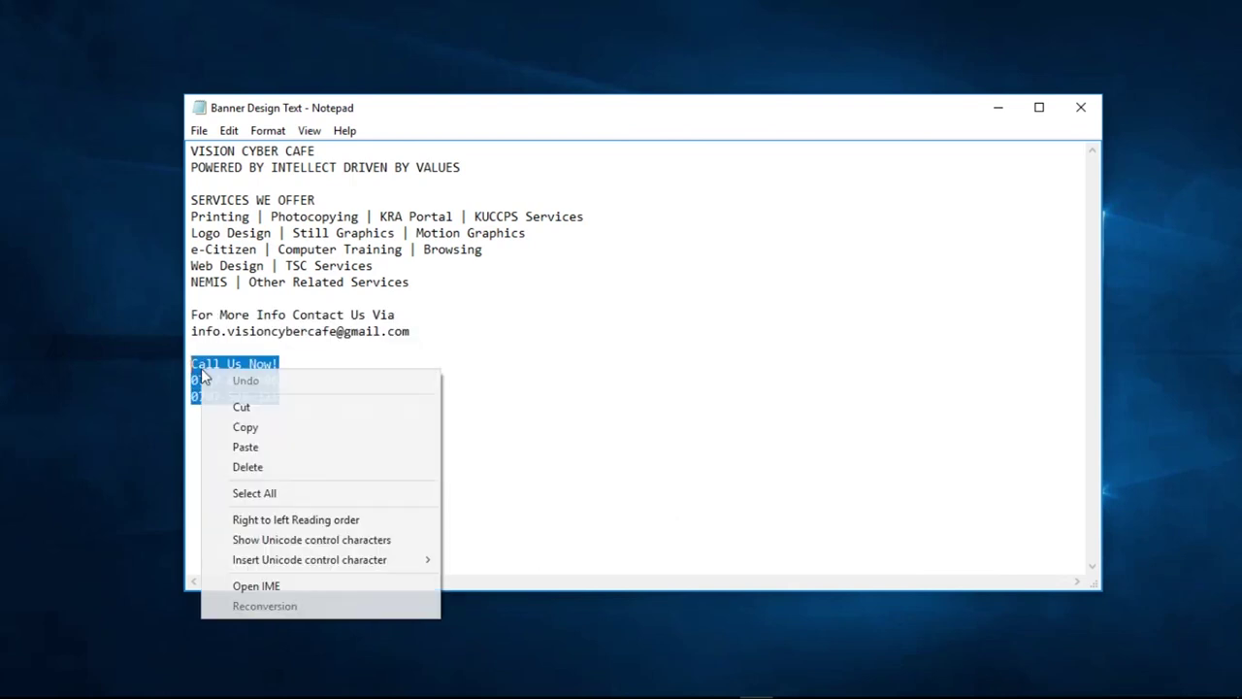
{"action": "left_click", "coordinate": [247, 427]}
{"action": "mouse_move", "coordinate": [586, 691]}
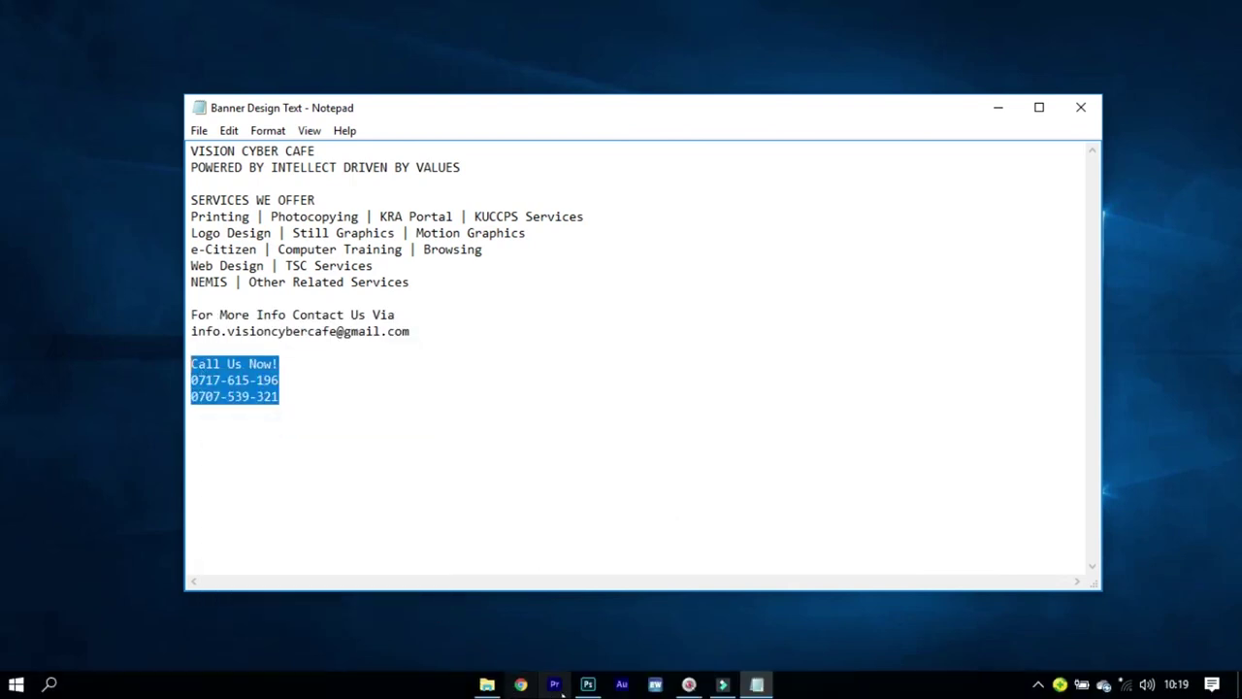
{"action": "left_click", "coordinate": [588, 685]}
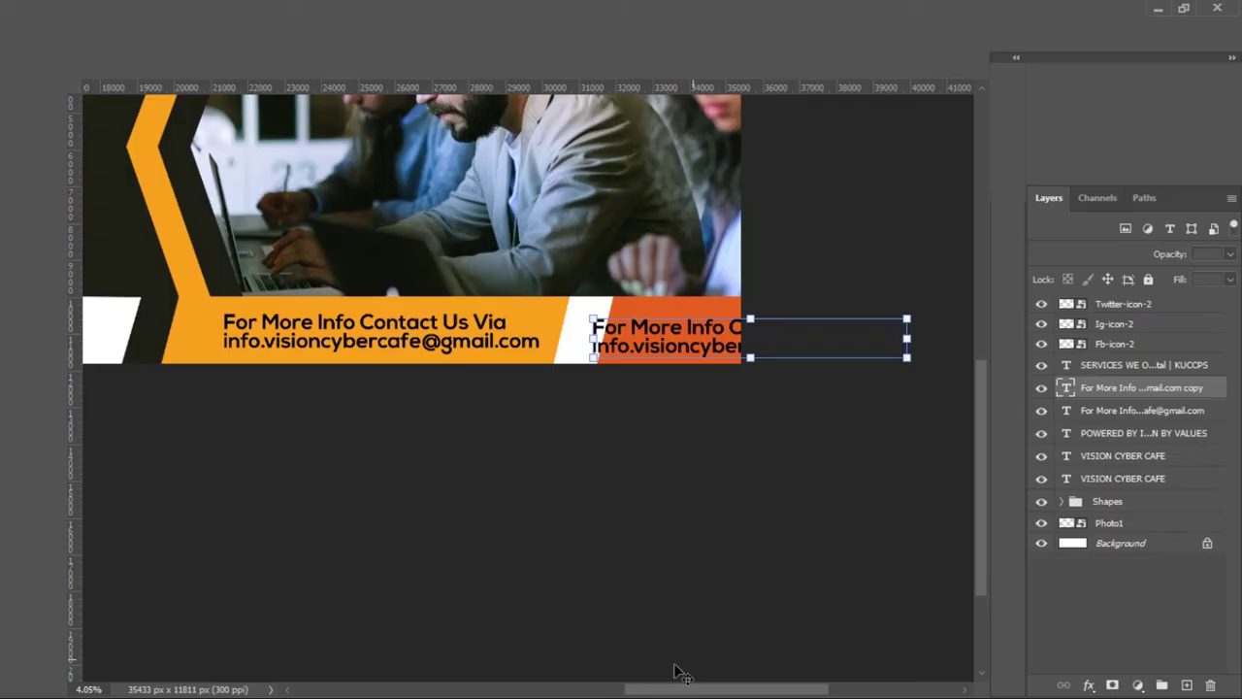
{"action": "double_click", "coordinate": [647, 358]}
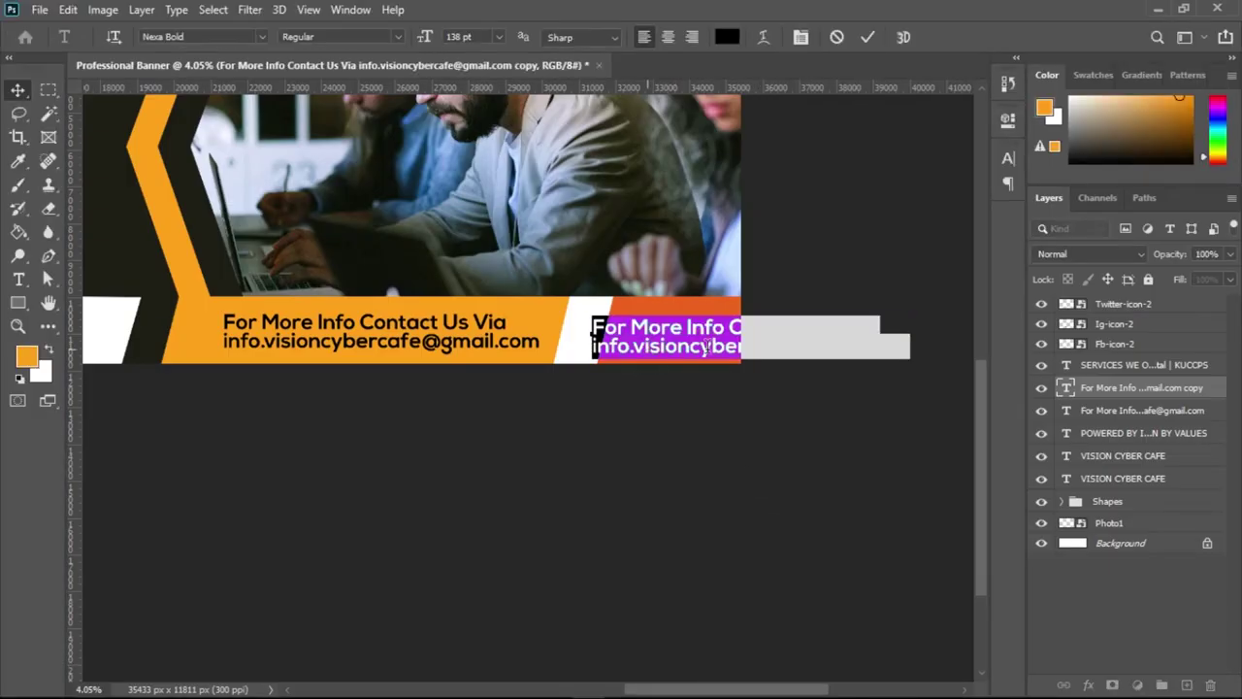
{"action": "key", "text": "ctrl+v"}
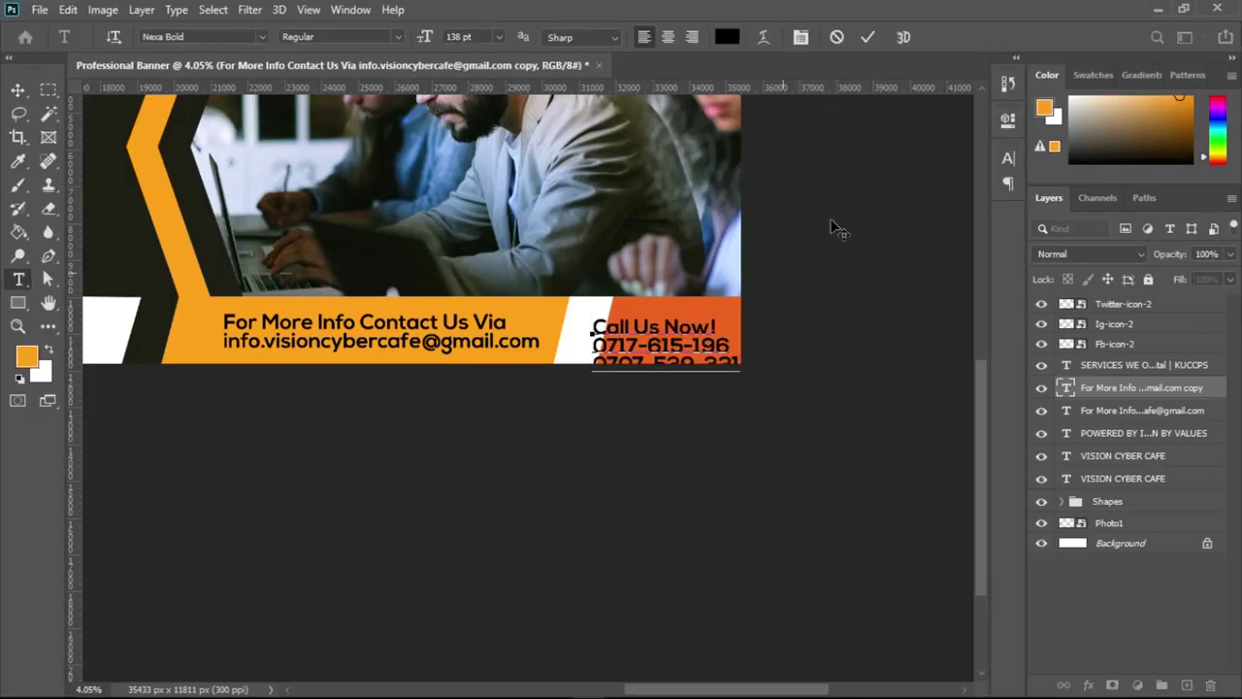
- Set the "Call Us Now!" text to a font size of 74 pt with 89.38 pt leading
{"action": "key", "text": "ctrl+a"}
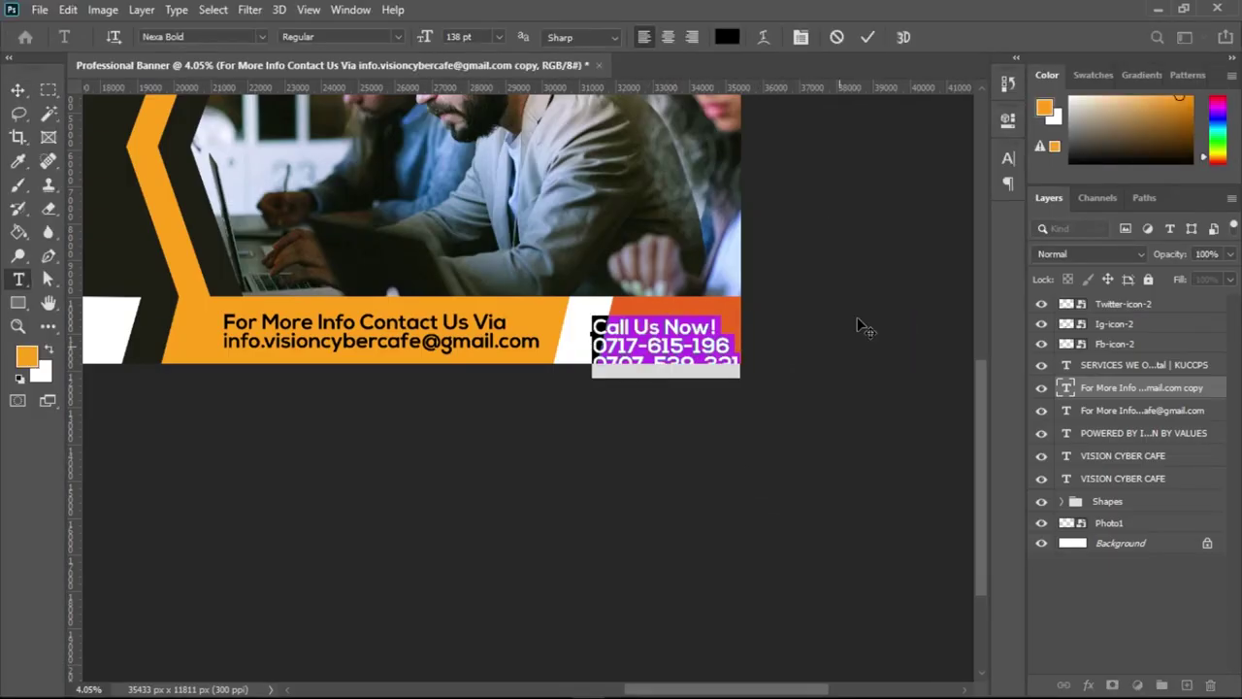
{"action": "left_click", "coordinate": [1002, 158]}
{"action": "left_click_drag", "start_coordinate": [806, 208], "coordinate": [745, 215]}
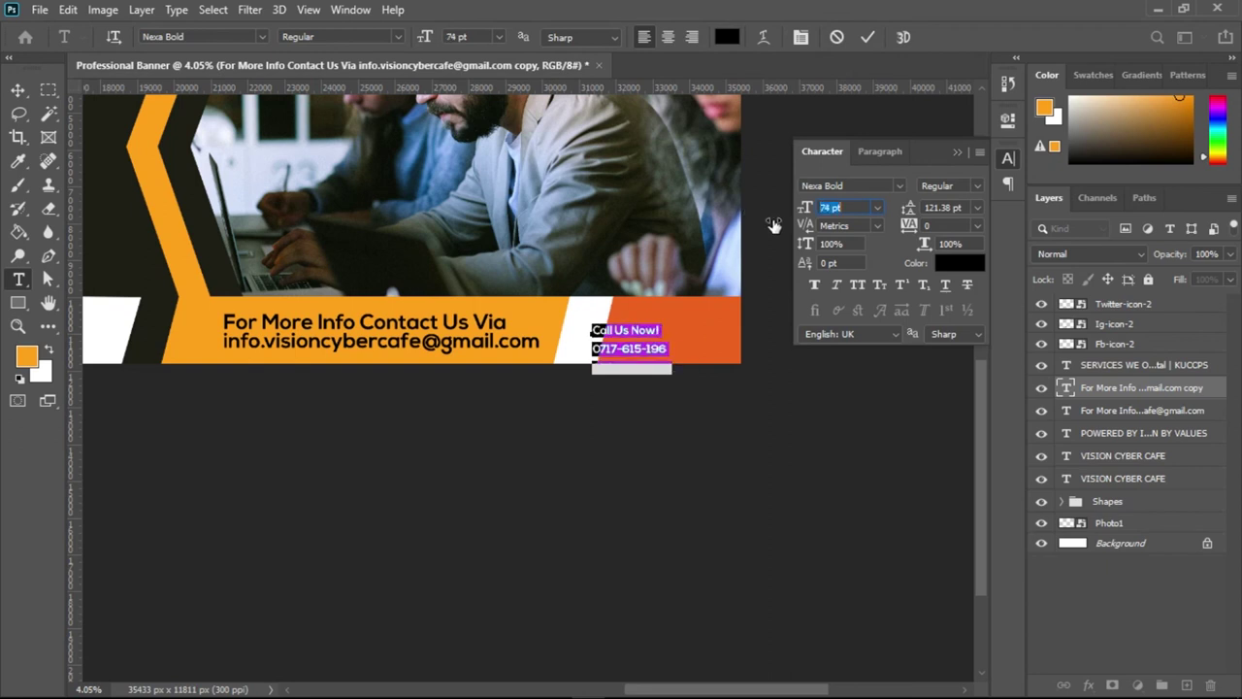
{"action": "left_click_drag", "start_coordinate": [906, 208], "coordinate": [876, 213]}
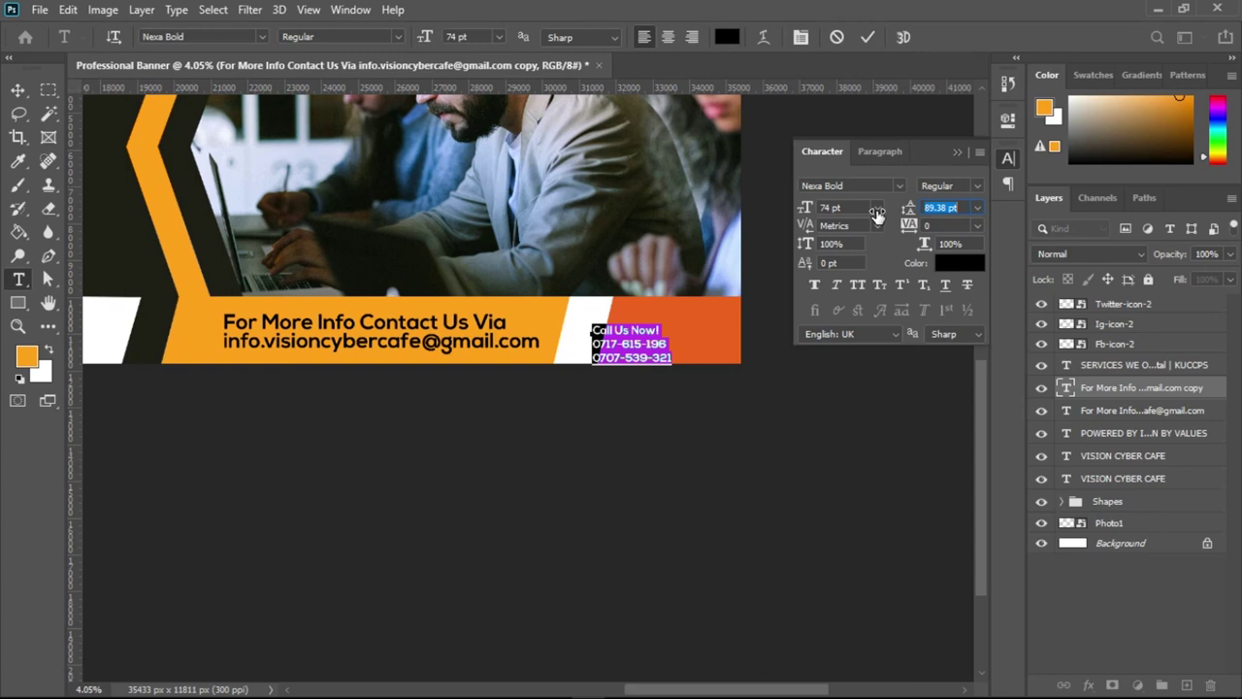
{"action": "left_click", "coordinate": [958, 152]}
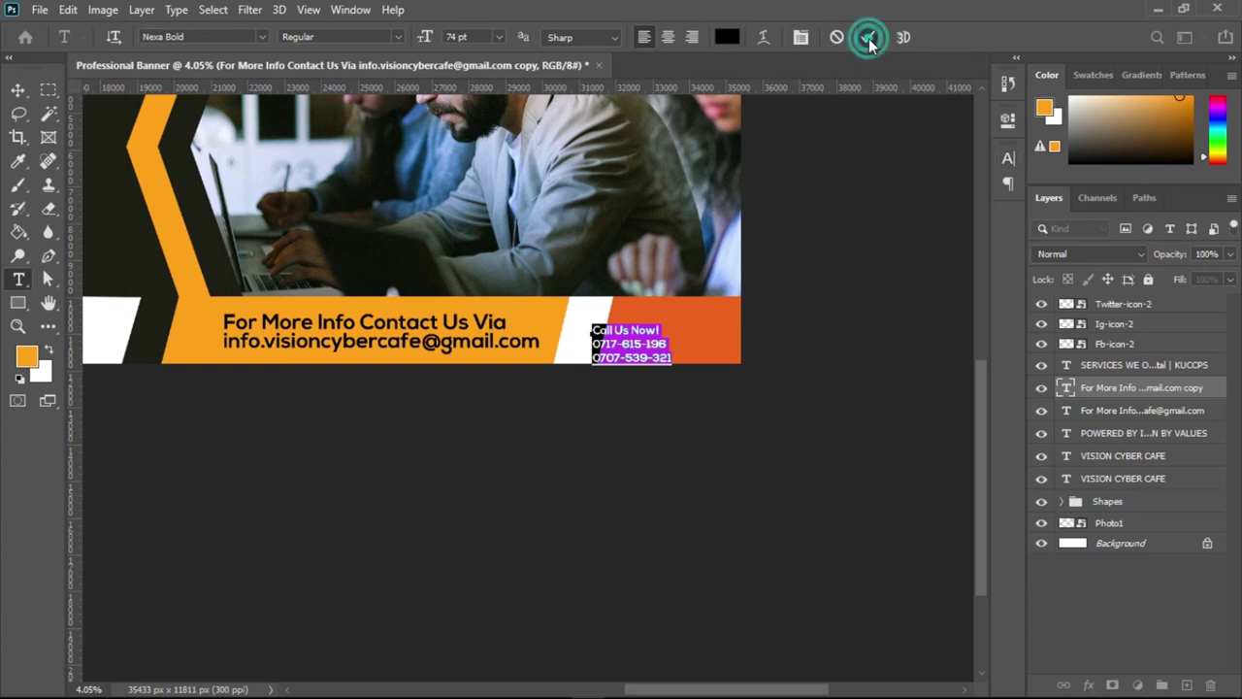
{"action": "left_click", "coordinate": [868, 37]}
- Move the "Call Us Now!" text onto the orange-red block and scale it up proportionally to fill the space
{"action": "key", "text": "v"}
{"action": "left_click_drag", "start_coordinate": [650, 345], "coordinate": [690, 336]}
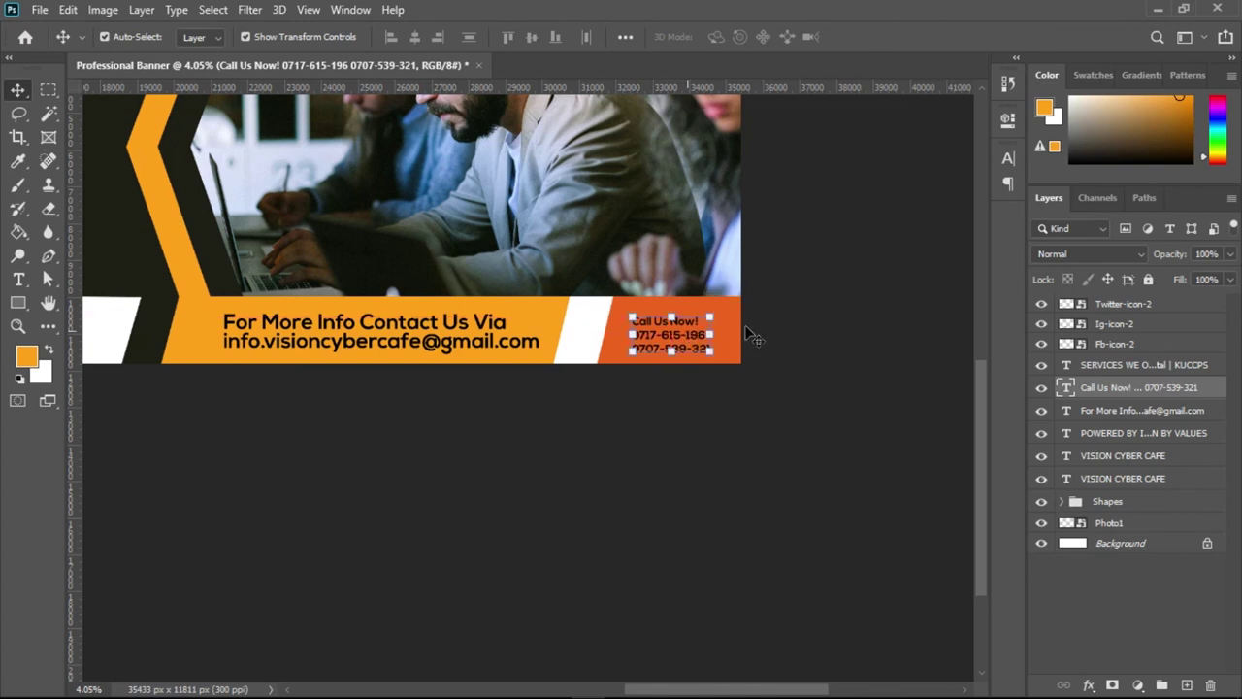
{"action": "key", "text": "ctrl"}
{"action": "key", "text": "ctrl+t"}
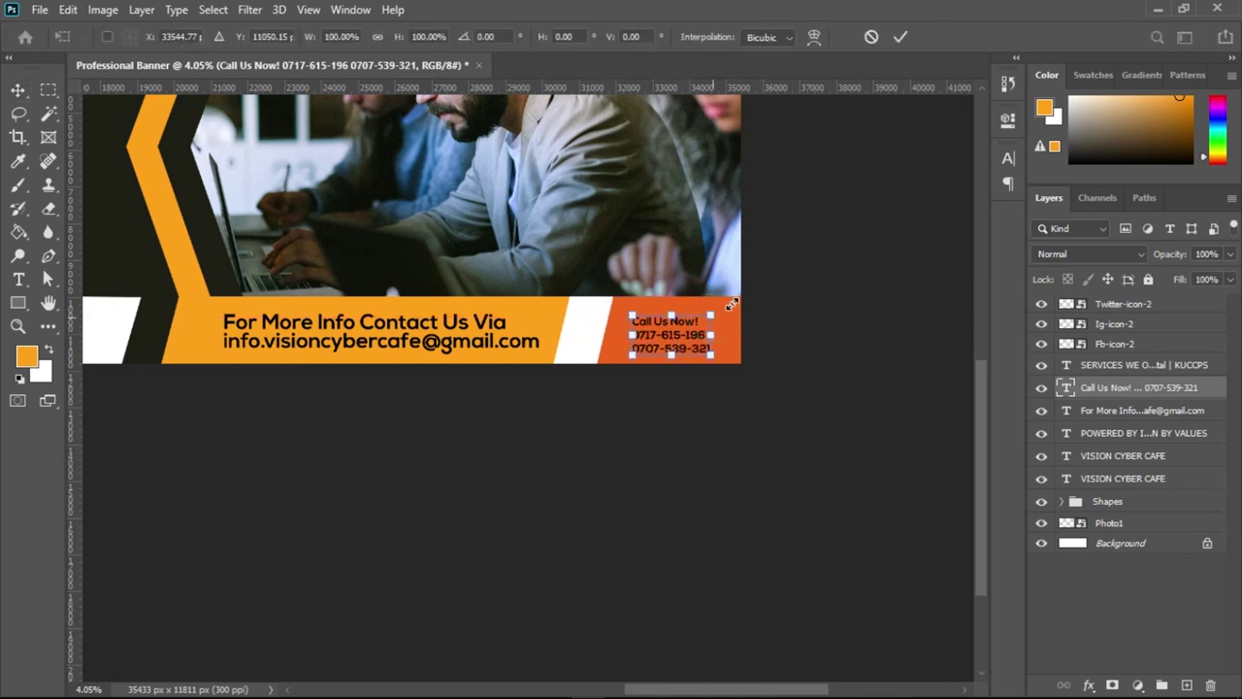
{"action": "left_click_drag", "start_coordinate": [731, 305], "coordinate": [751, 298]}
{"action": "left_click", "coordinate": [902, 39]}
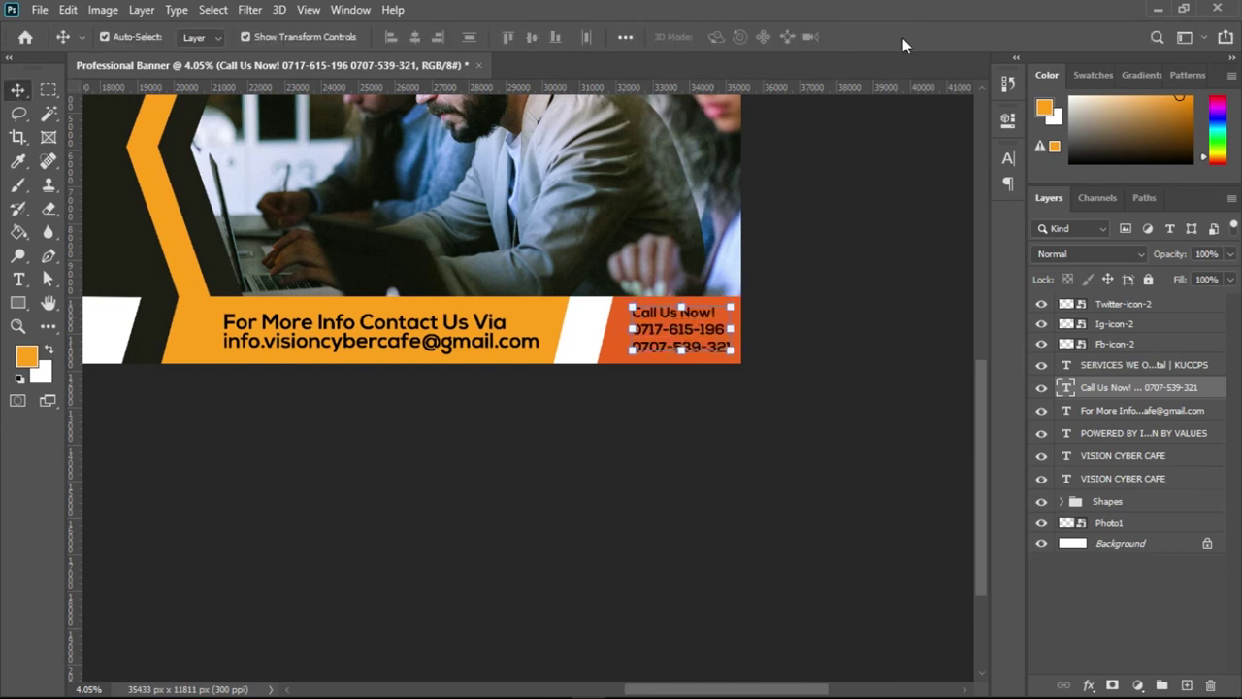
- Reposition the "Call Us Now!" text slightly lower within the orange-red block and change its text colour from black to white
{"action": "left_click_drag", "start_coordinate": [697, 337], "coordinate": [708, 343]}
{"action": "left_click", "coordinate": [839, 400]}
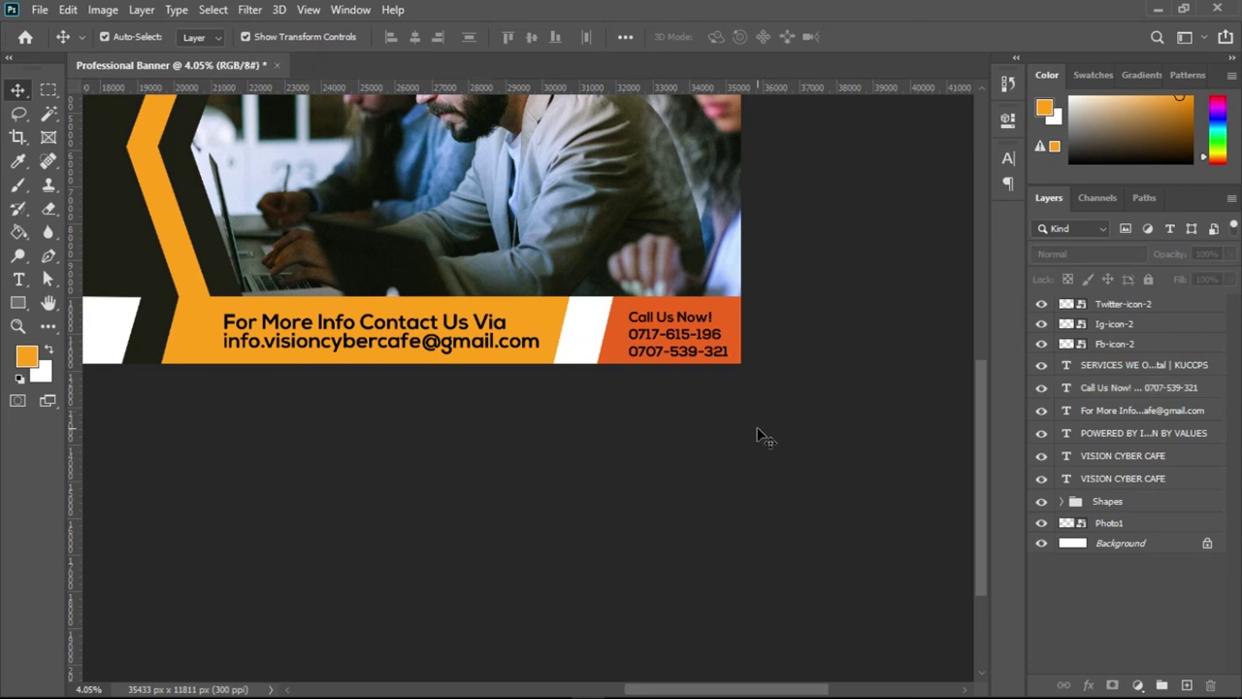
{"action": "left_click", "coordinate": [678, 342]}
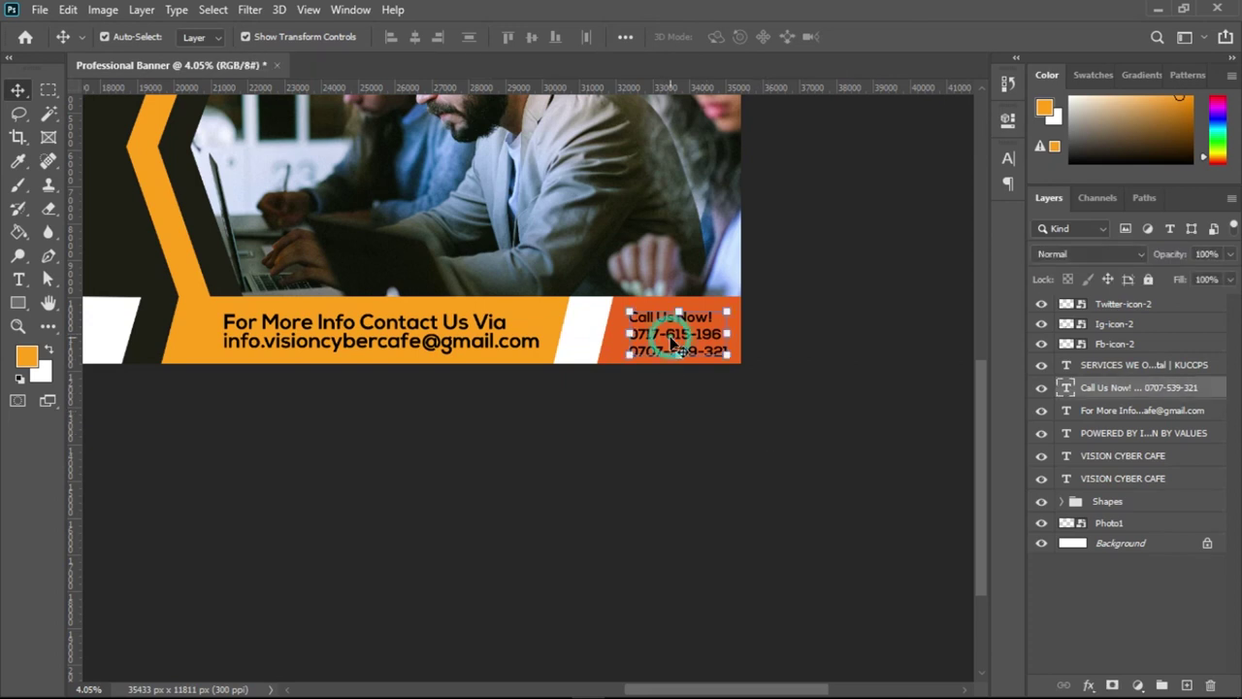
{"action": "left_click", "coordinate": [1011, 160]}
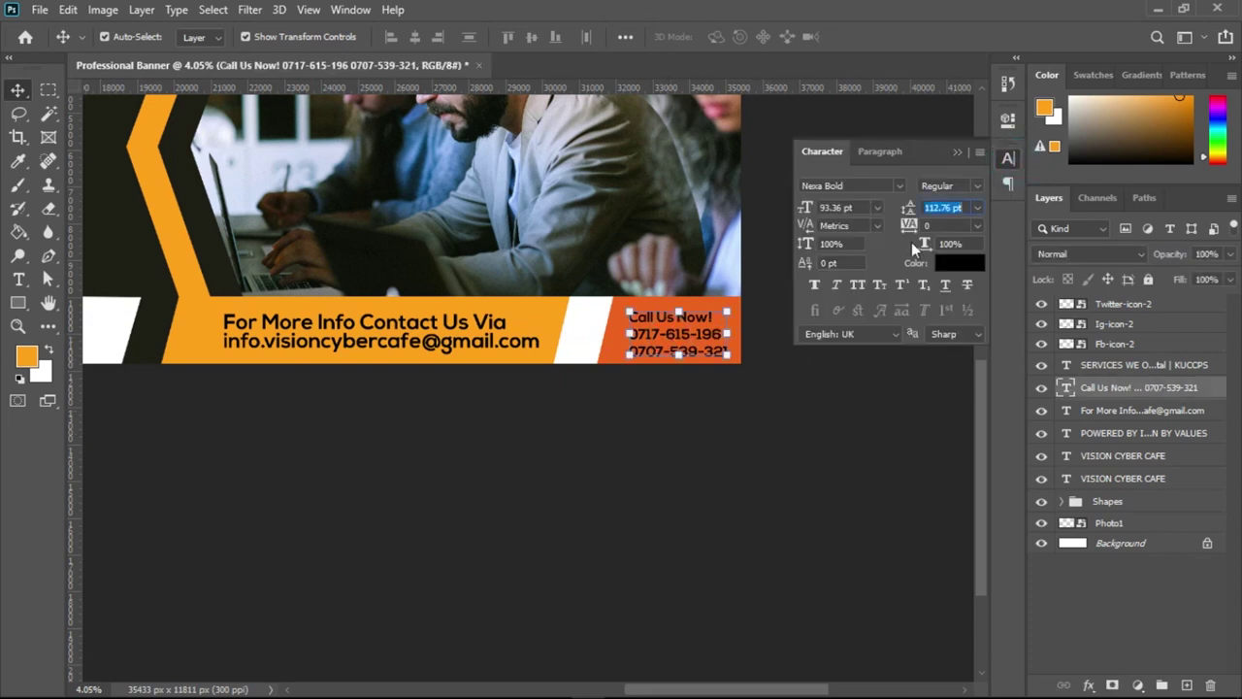
{"action": "left_click", "coordinate": [959, 264]}
{"action": "left_click", "coordinate": [627, 103]}
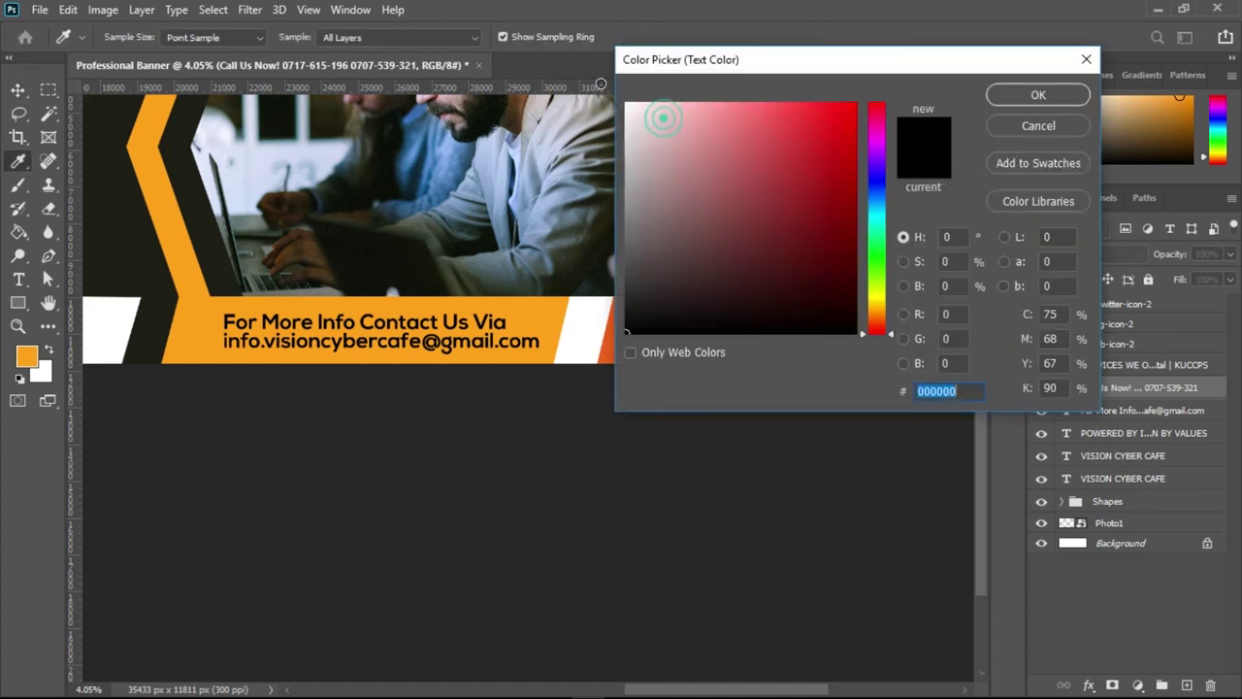
{"action": "left_click", "coordinate": [1036, 95]}
{"action": "left_click", "coordinate": [954, 155]}
{"action": "left_click", "coordinate": [805, 296]}
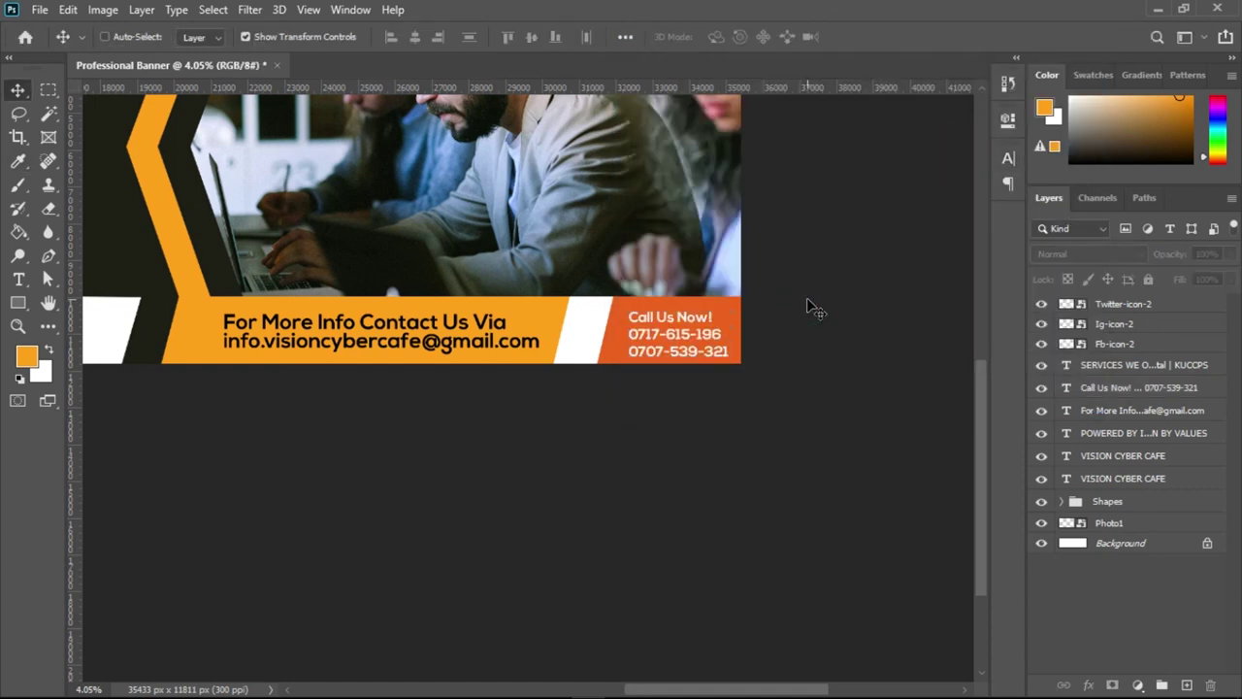
{"action": "key", "text": "ctrl+0"}
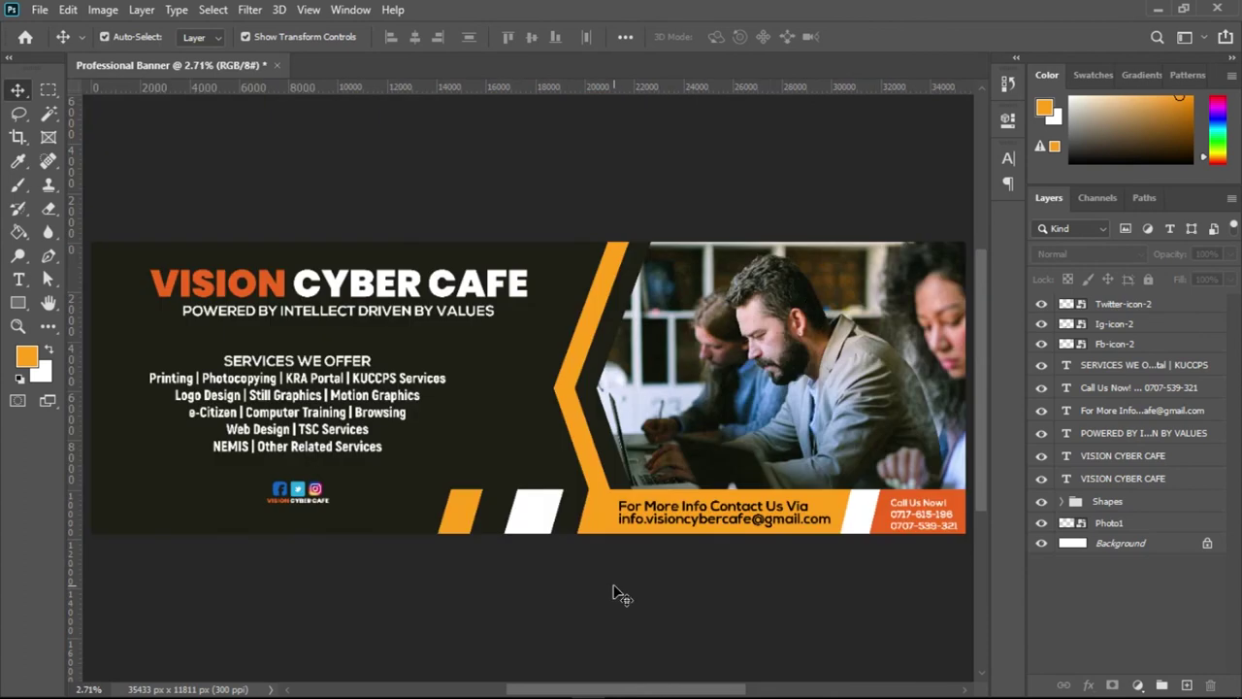